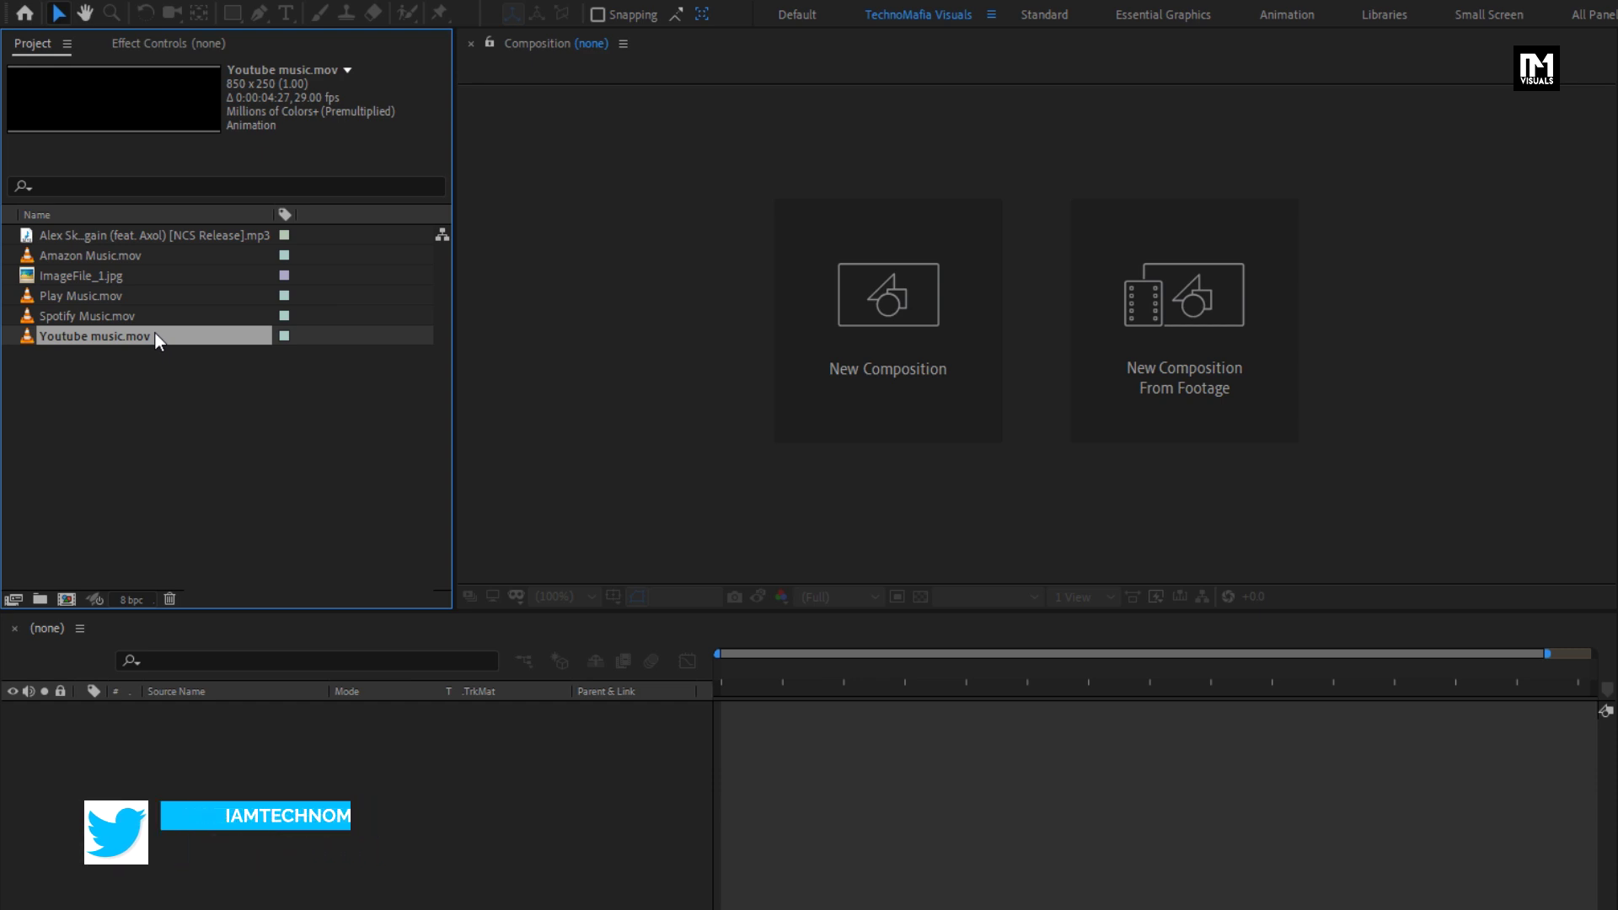
# Create a new 1920 x 1080, 30 fps composition named Visualizer with a duration of 1 minute (0:01:00:00).
pyautogui.hotkey('ctrl', 'n')
pyautogui.write('Visualizer')
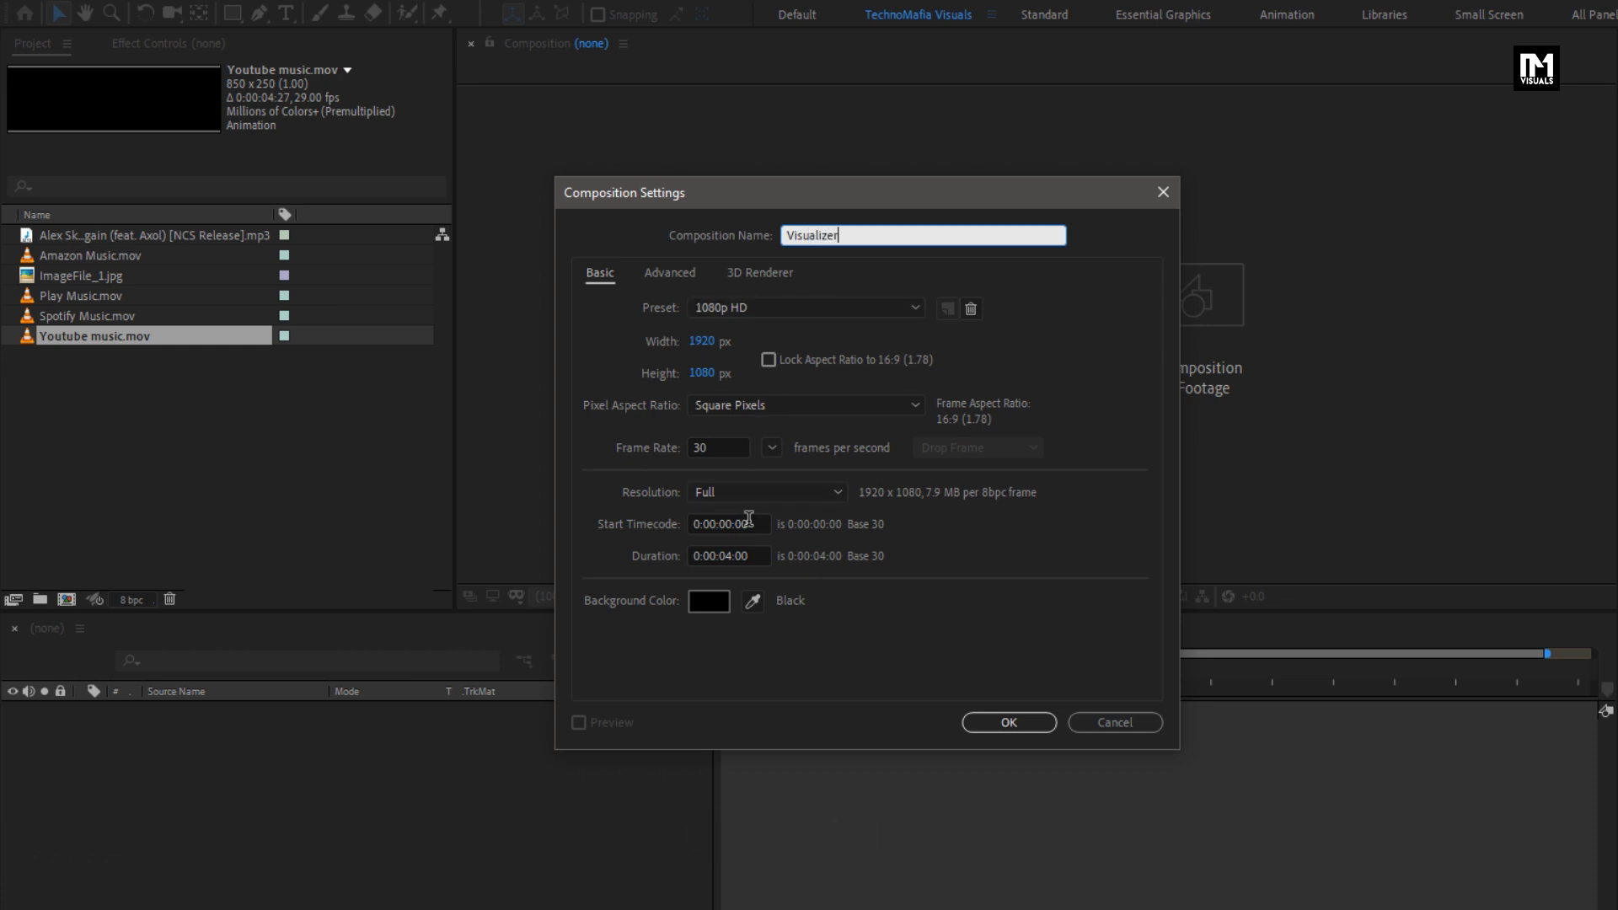
pyautogui.click(732, 555)
pyautogui.press('BackSpace')
pyautogui.write('0')
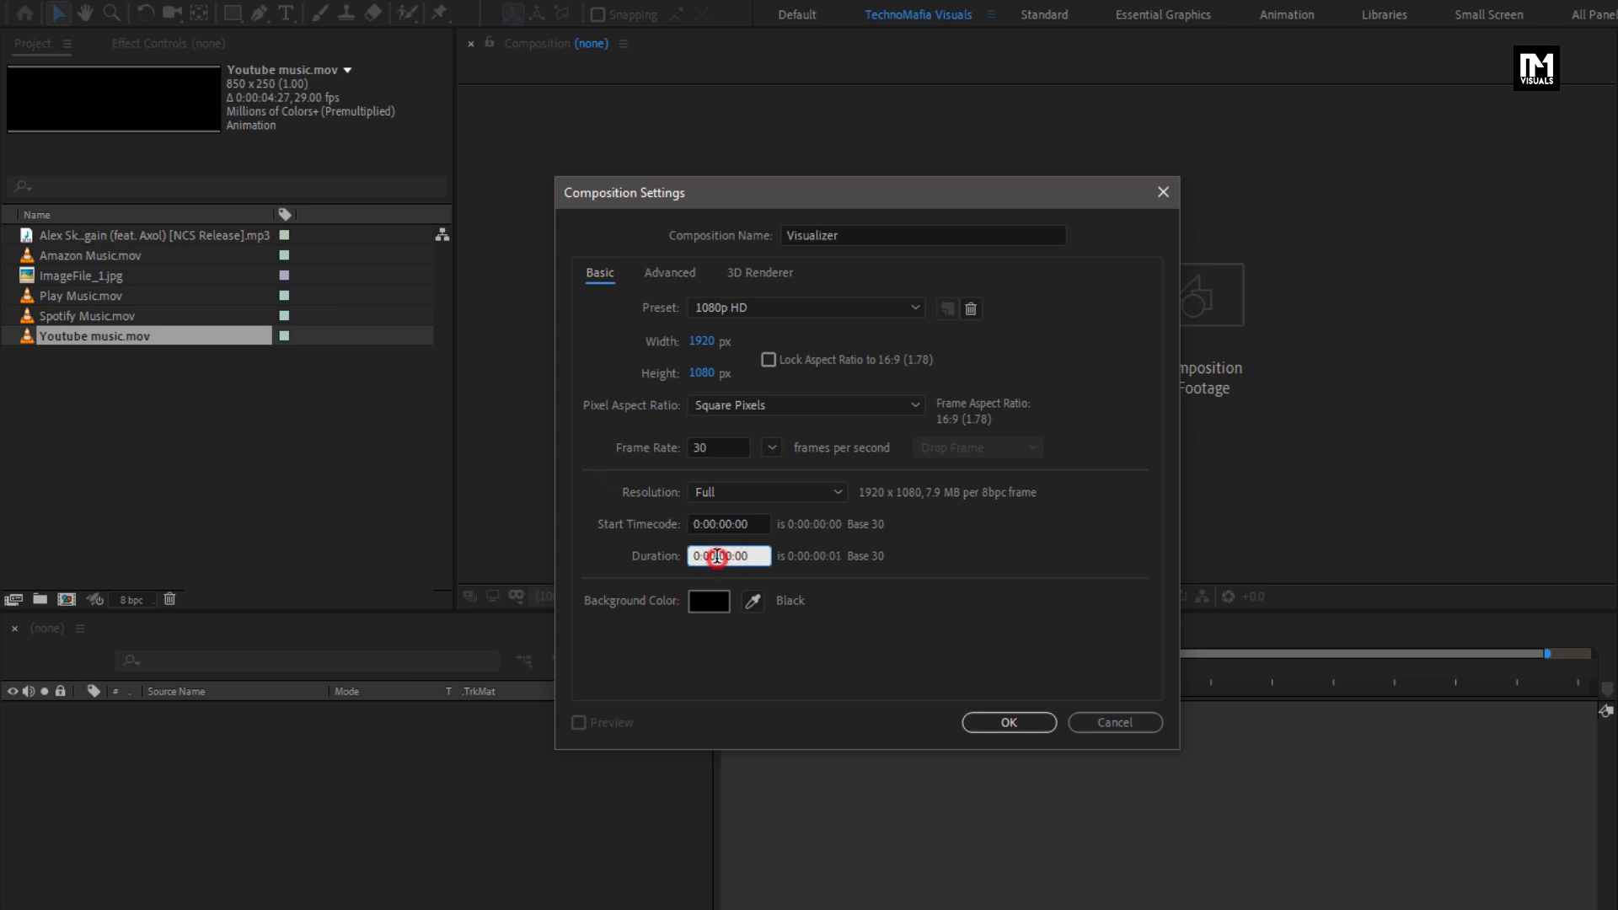
pyautogui.write('1')
pyautogui.click(976, 721)
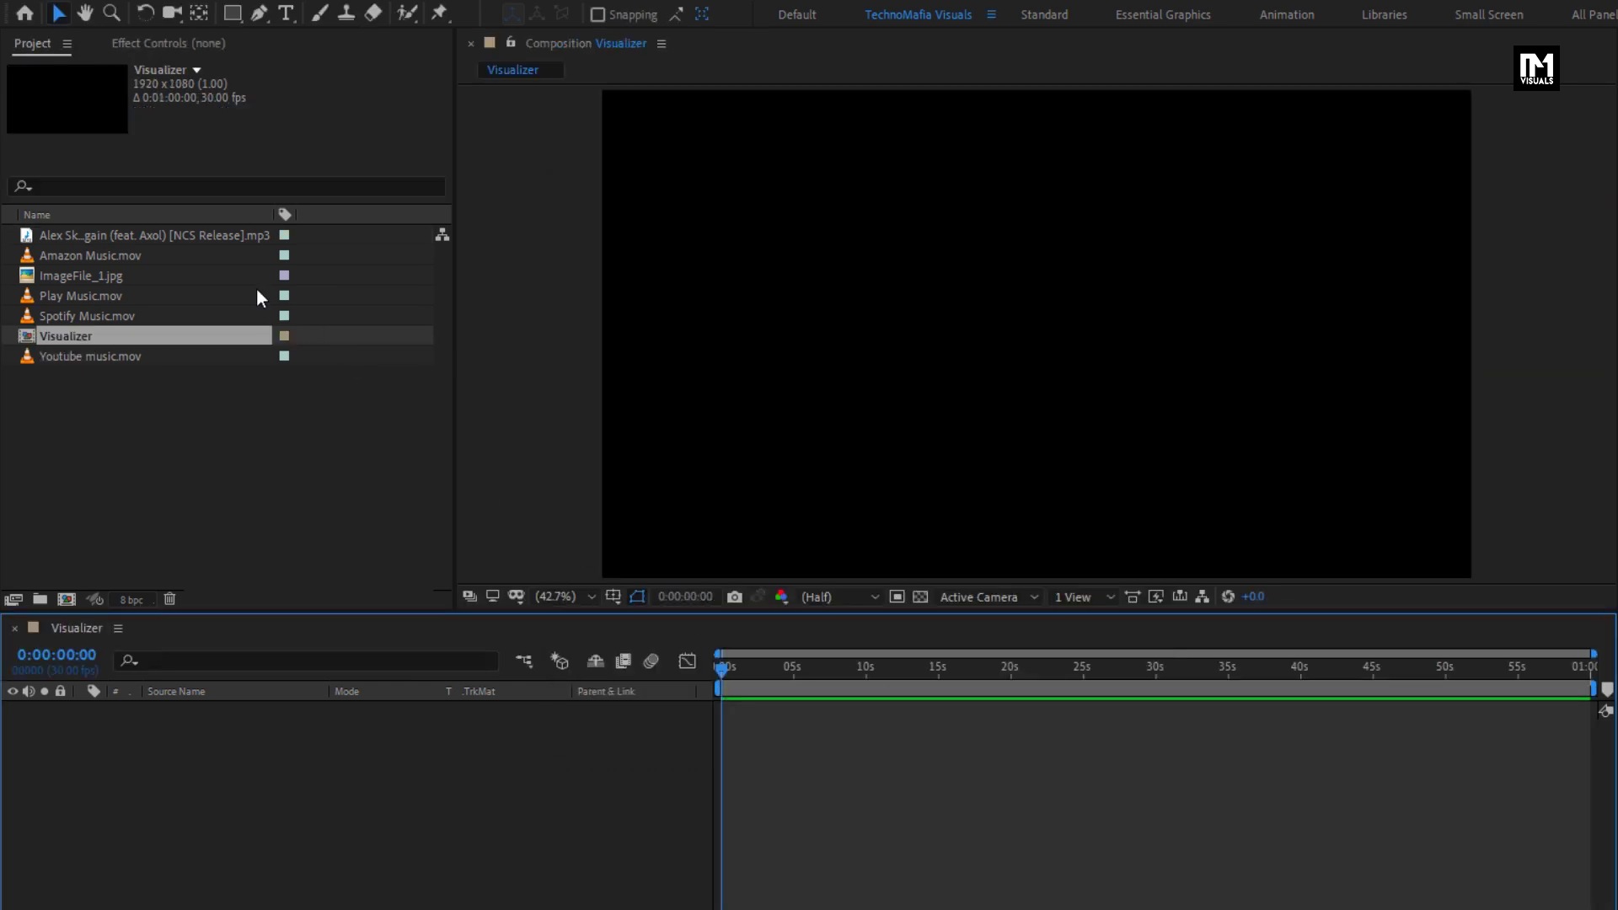
# Add the NCS Release MP3 track to the Visualizer composition and pre-compose it as Music.
pyautogui.click(175, 235)
pyautogui.moveTo(175, 235); pyautogui.dragTo(235, 808)
pyautogui.rightClick(211, 714)
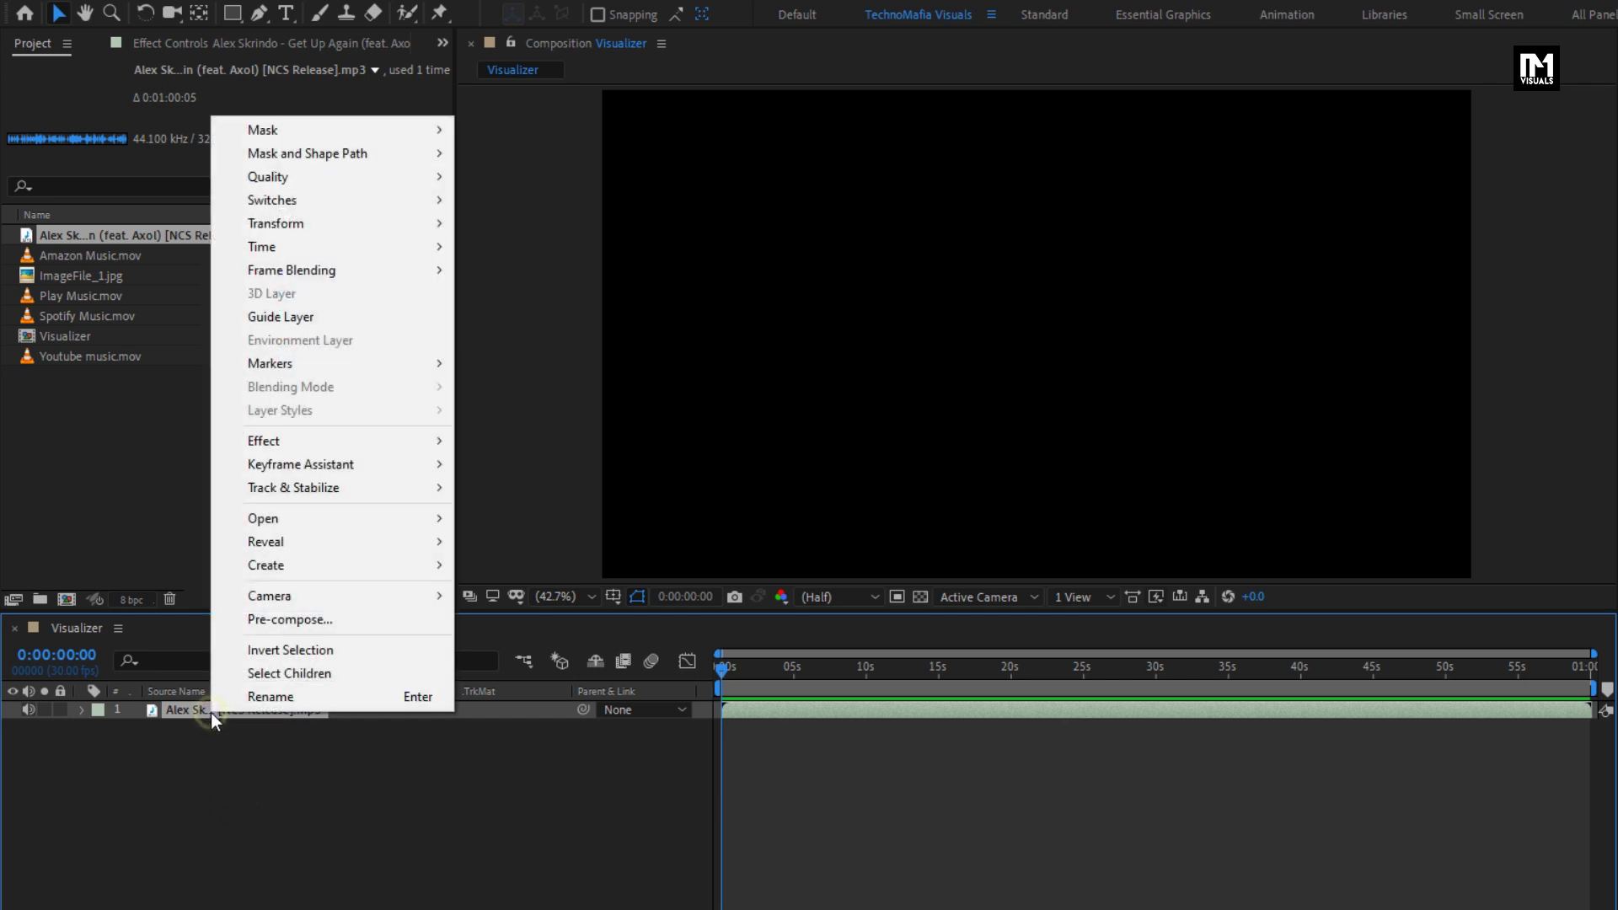
pyautogui.click(245, 625)
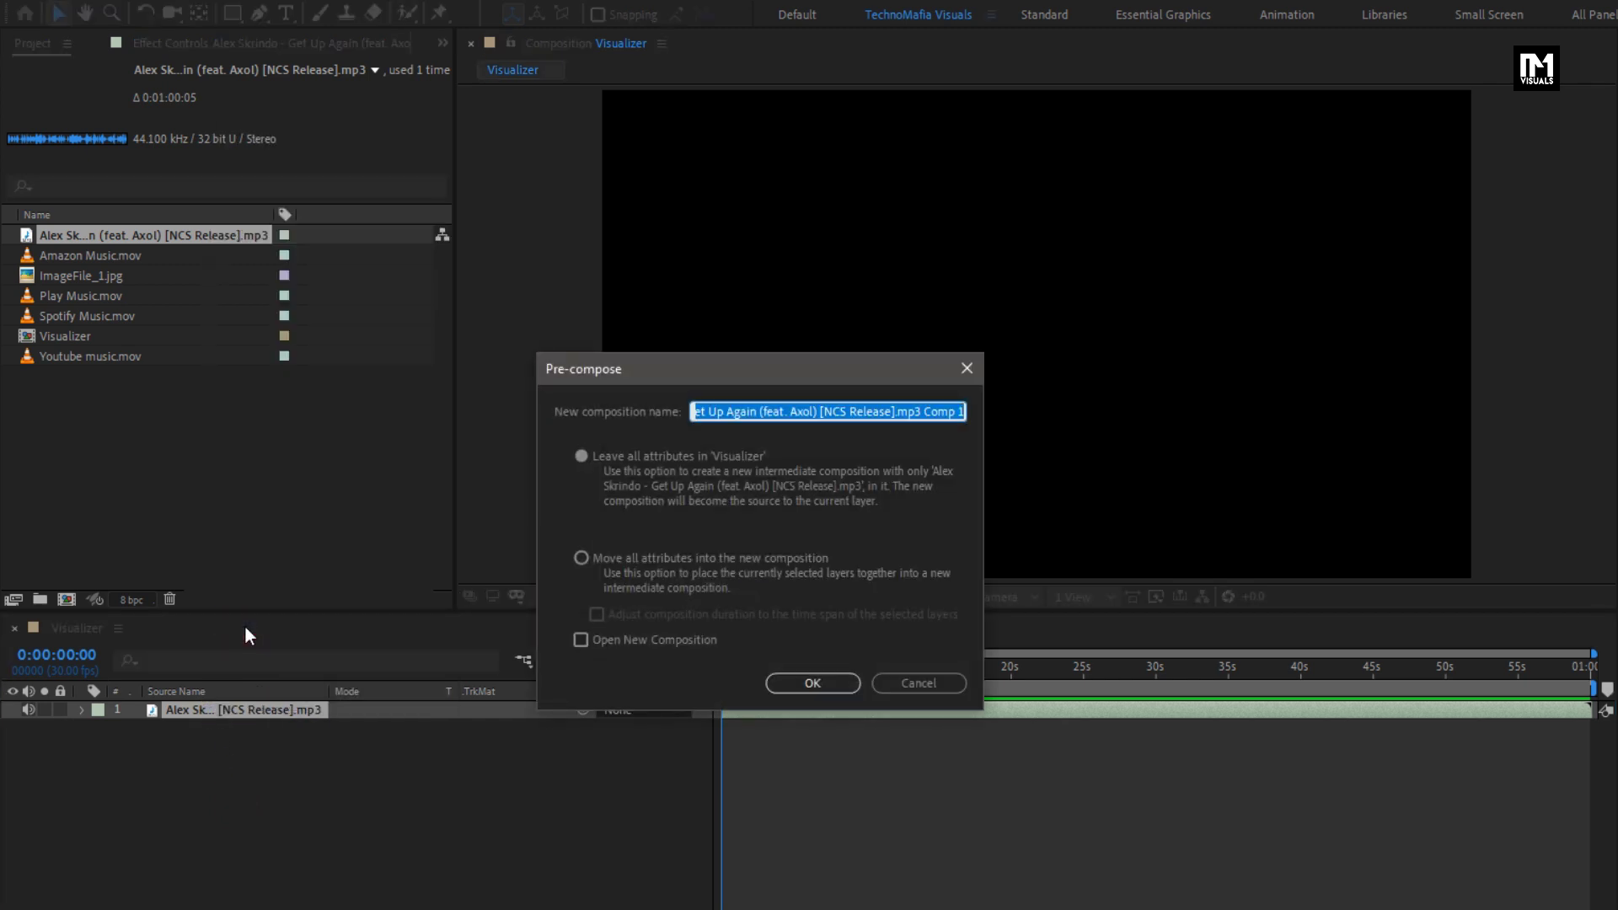
pyautogui.write('Music')
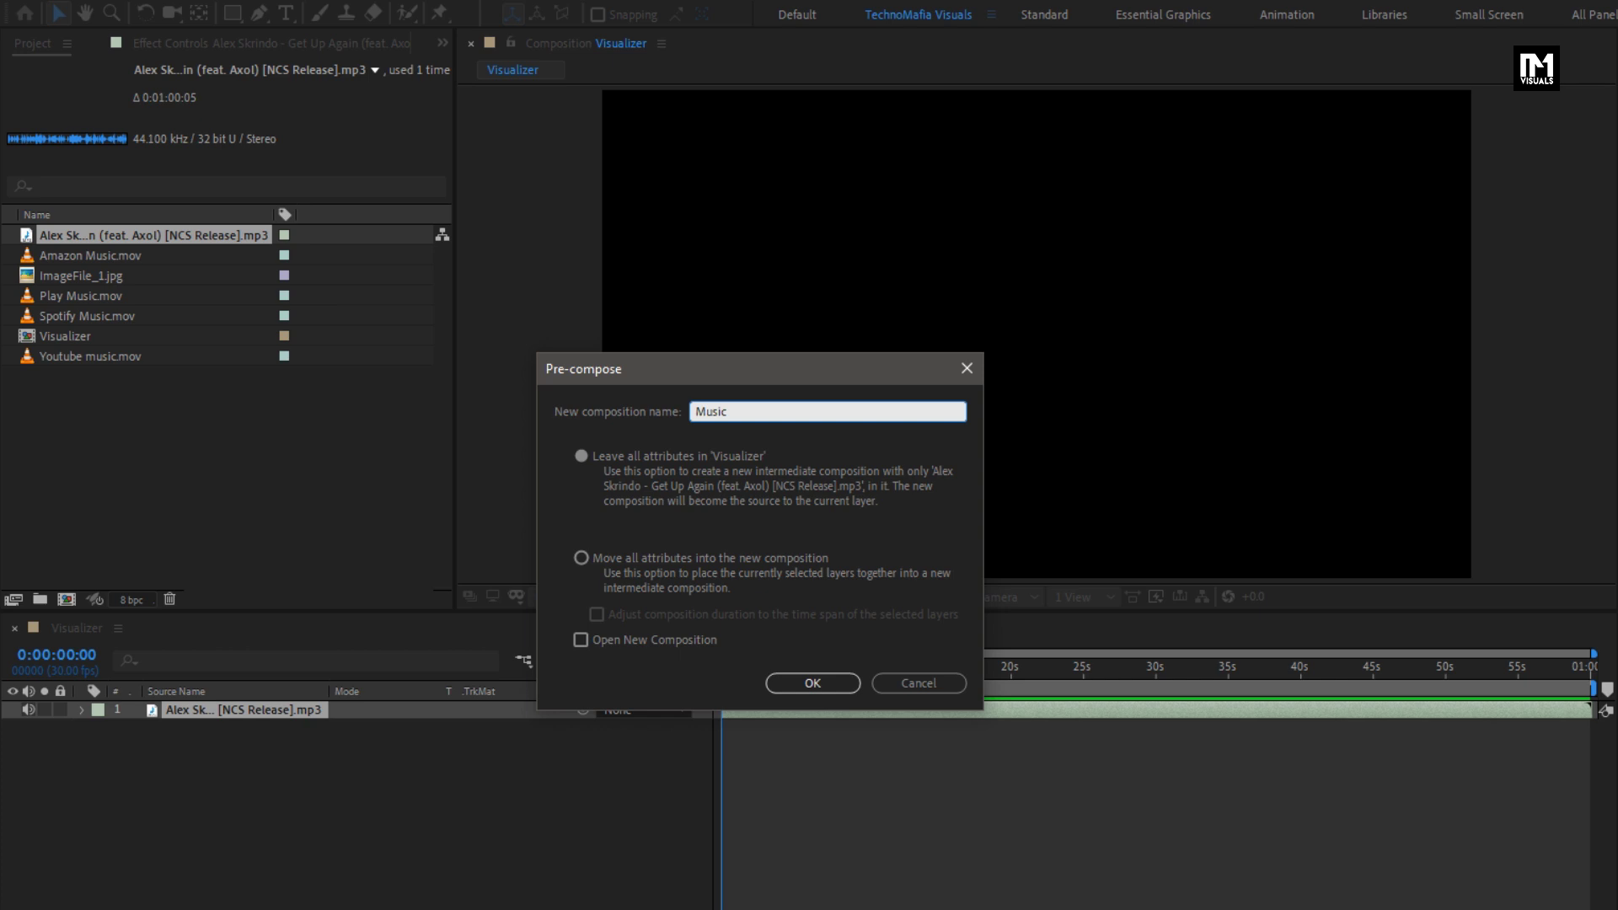
pyautogui.click(792, 686)
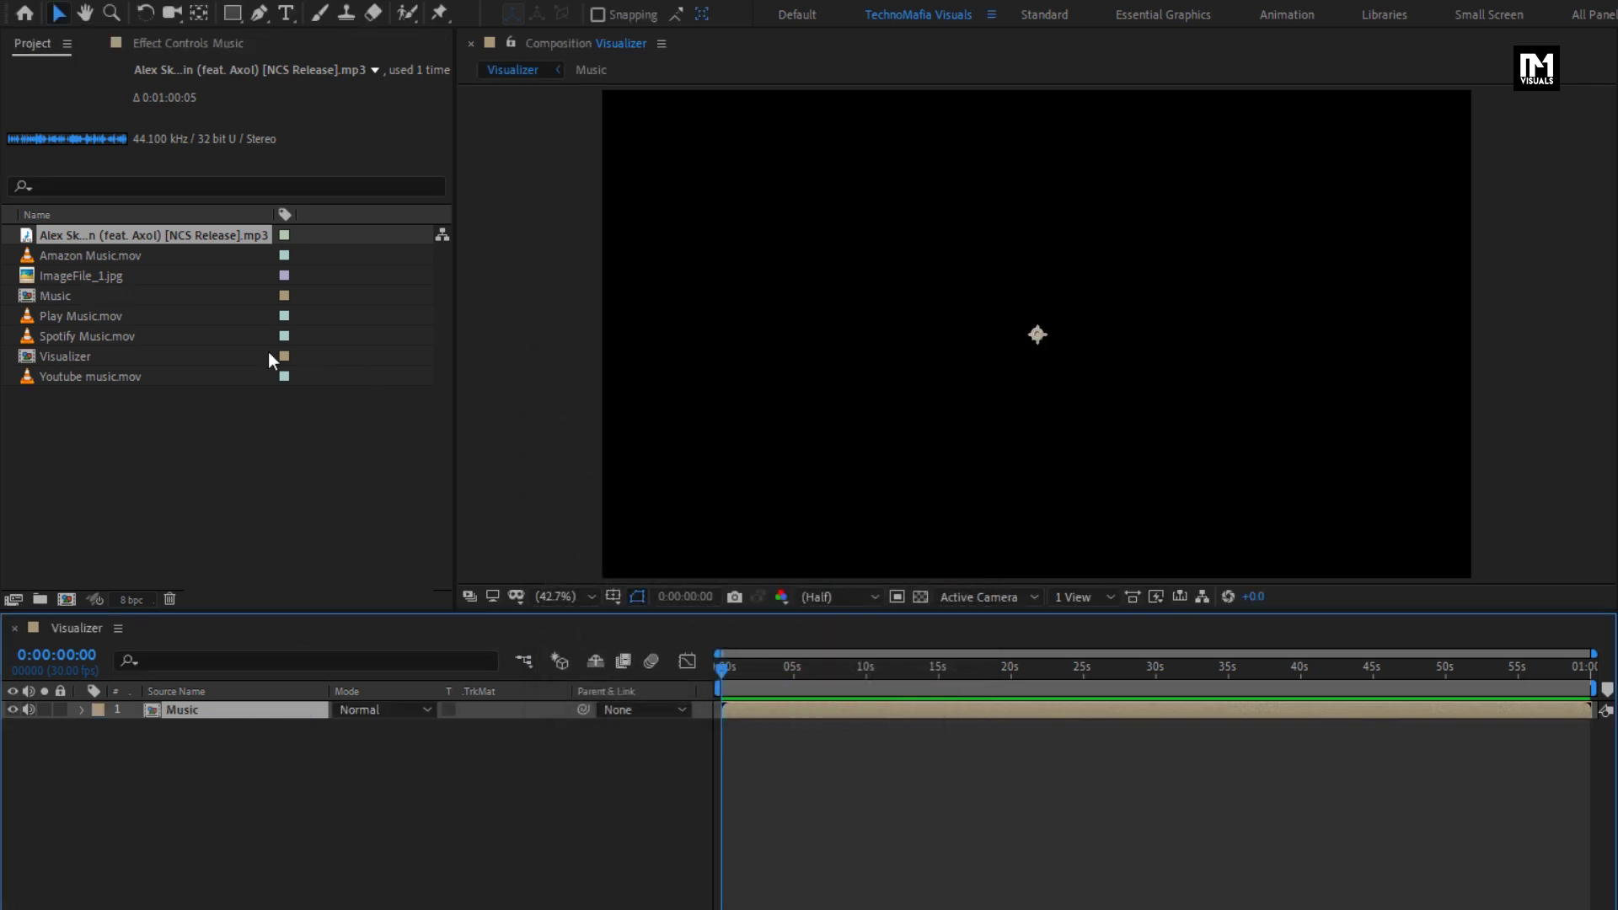
# Place ImageFile_1.jpg above the Music layer and pre-compose it as Media, moving all attributes into the new composition.
pyautogui.click(72, 278)
pyautogui.moveTo(79, 276); pyautogui.dragTo(237, 702)
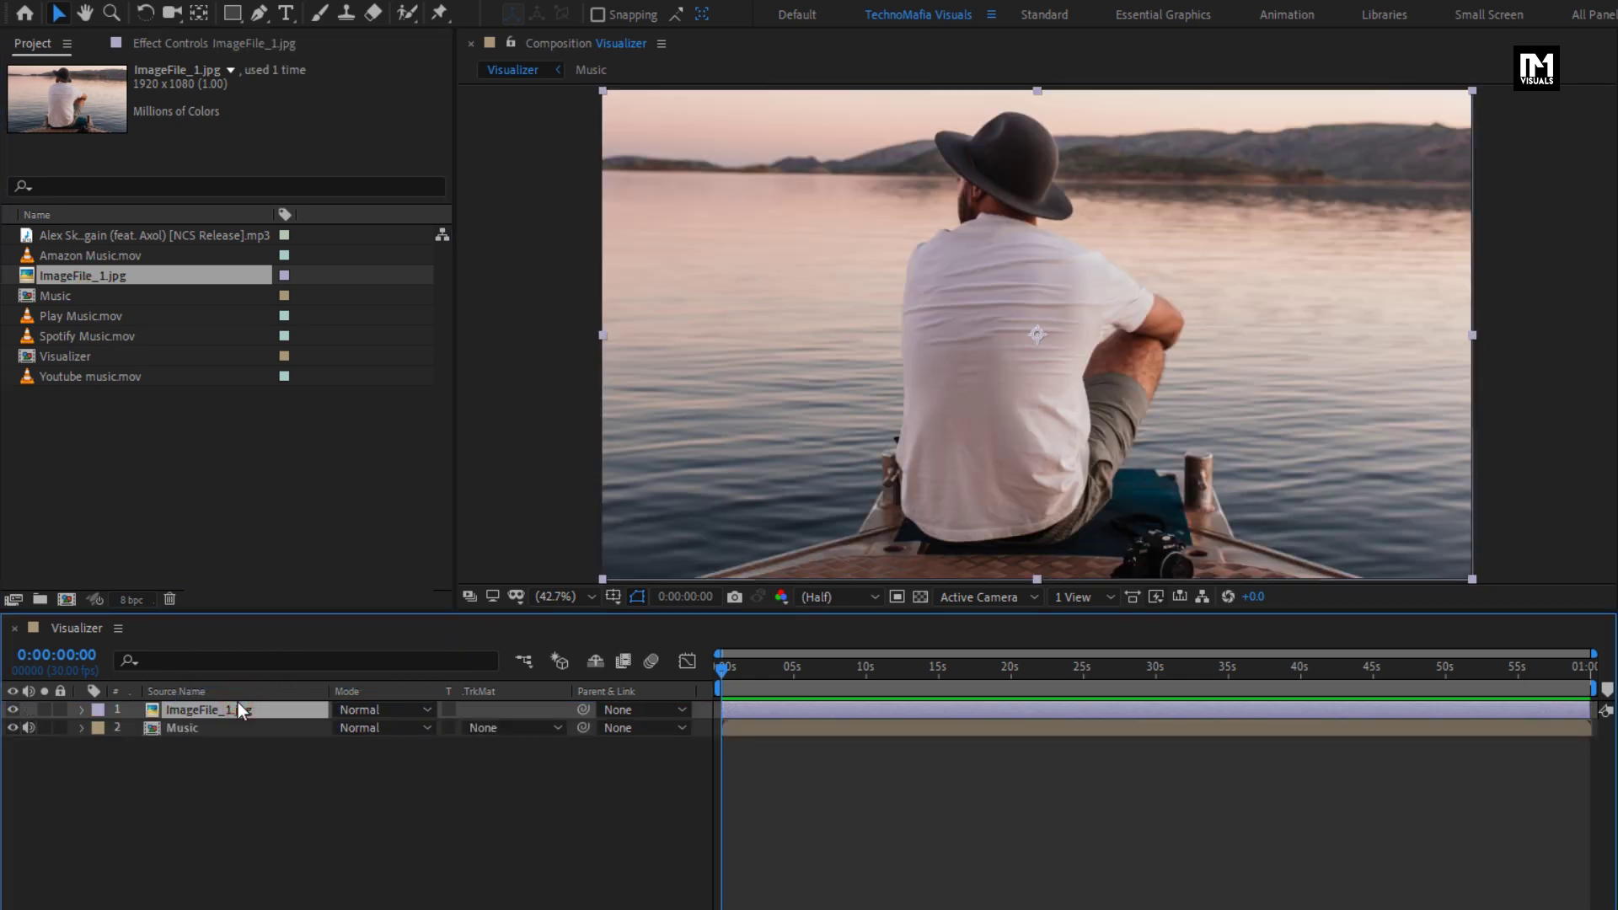
pyautogui.rightClick(236, 709)
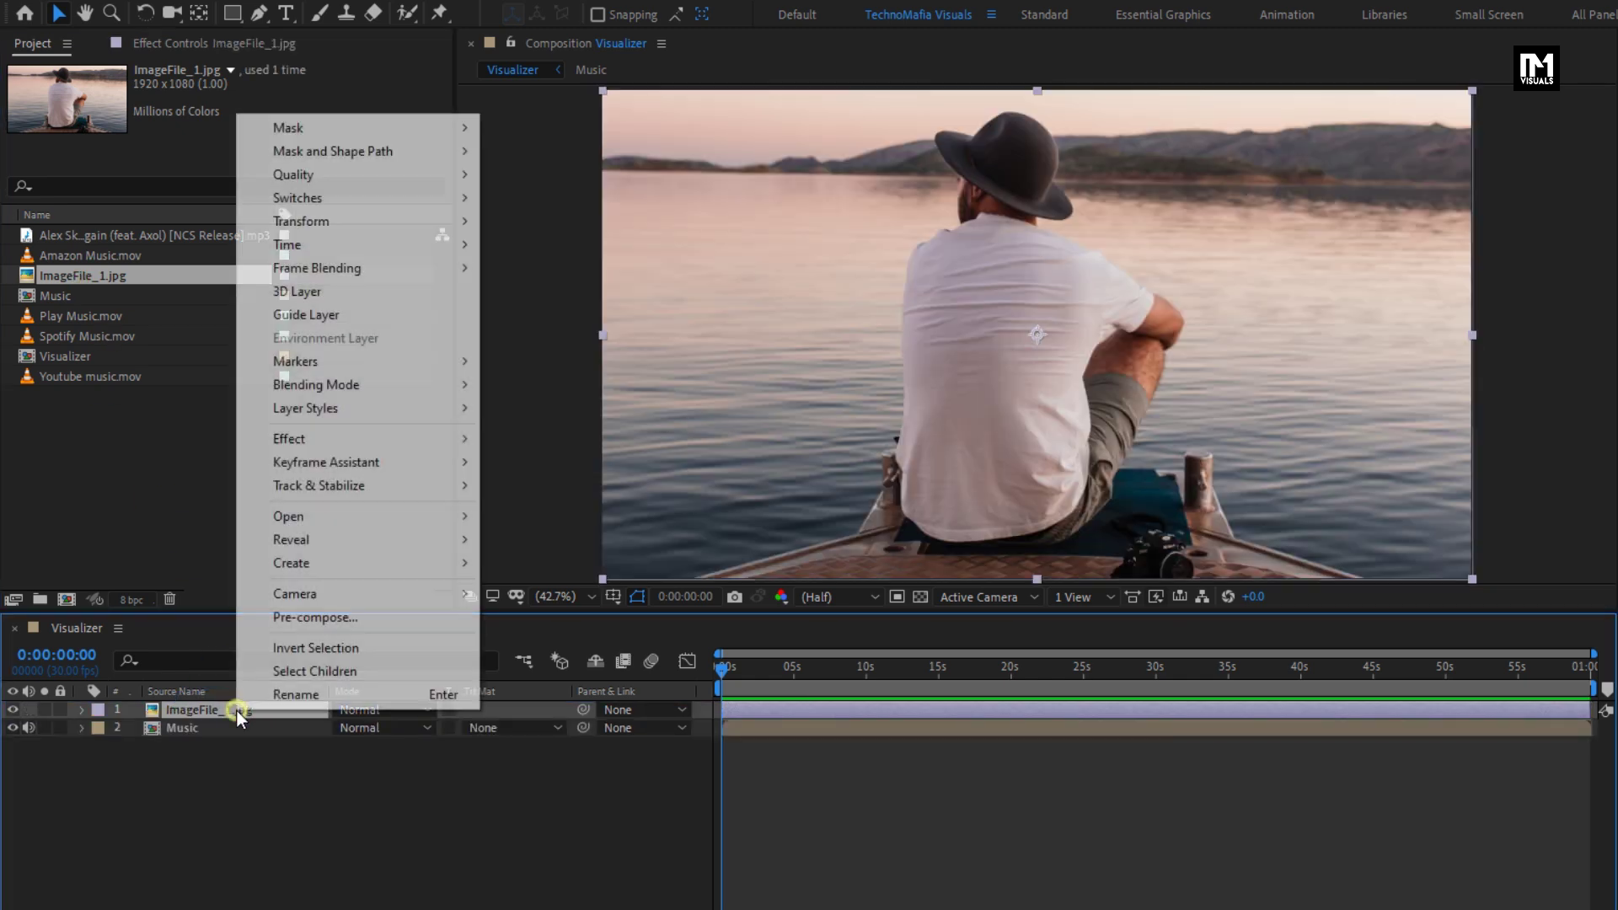
pyautogui.click(269, 620)
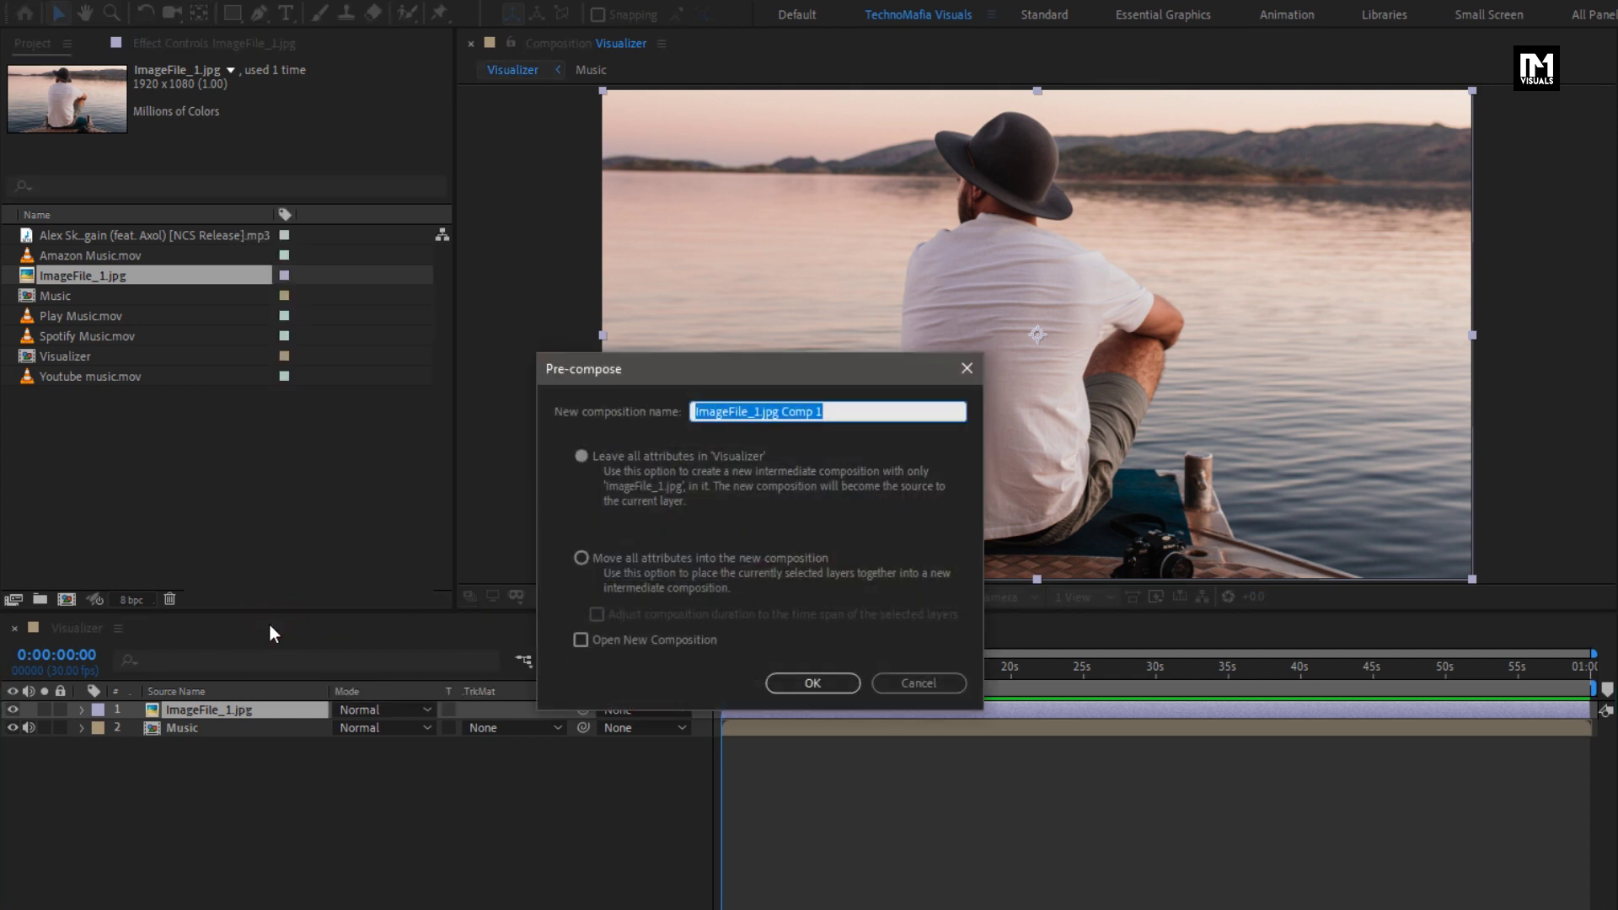
pyautogui.write('Med')
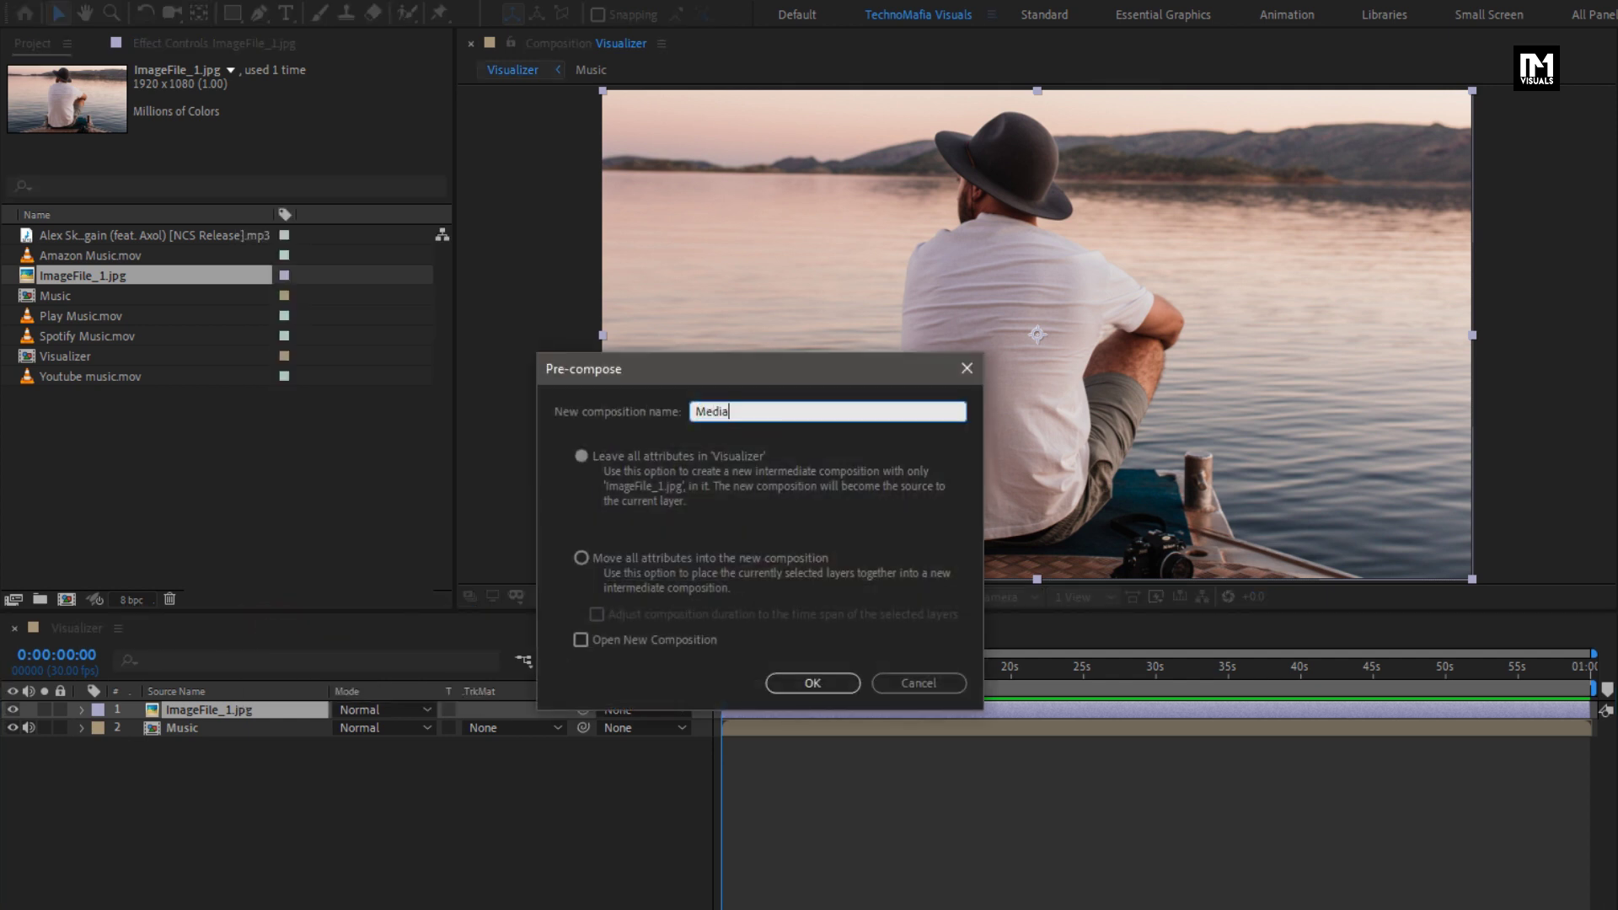
pyautogui.write('ia')
pyautogui.click(580, 558)
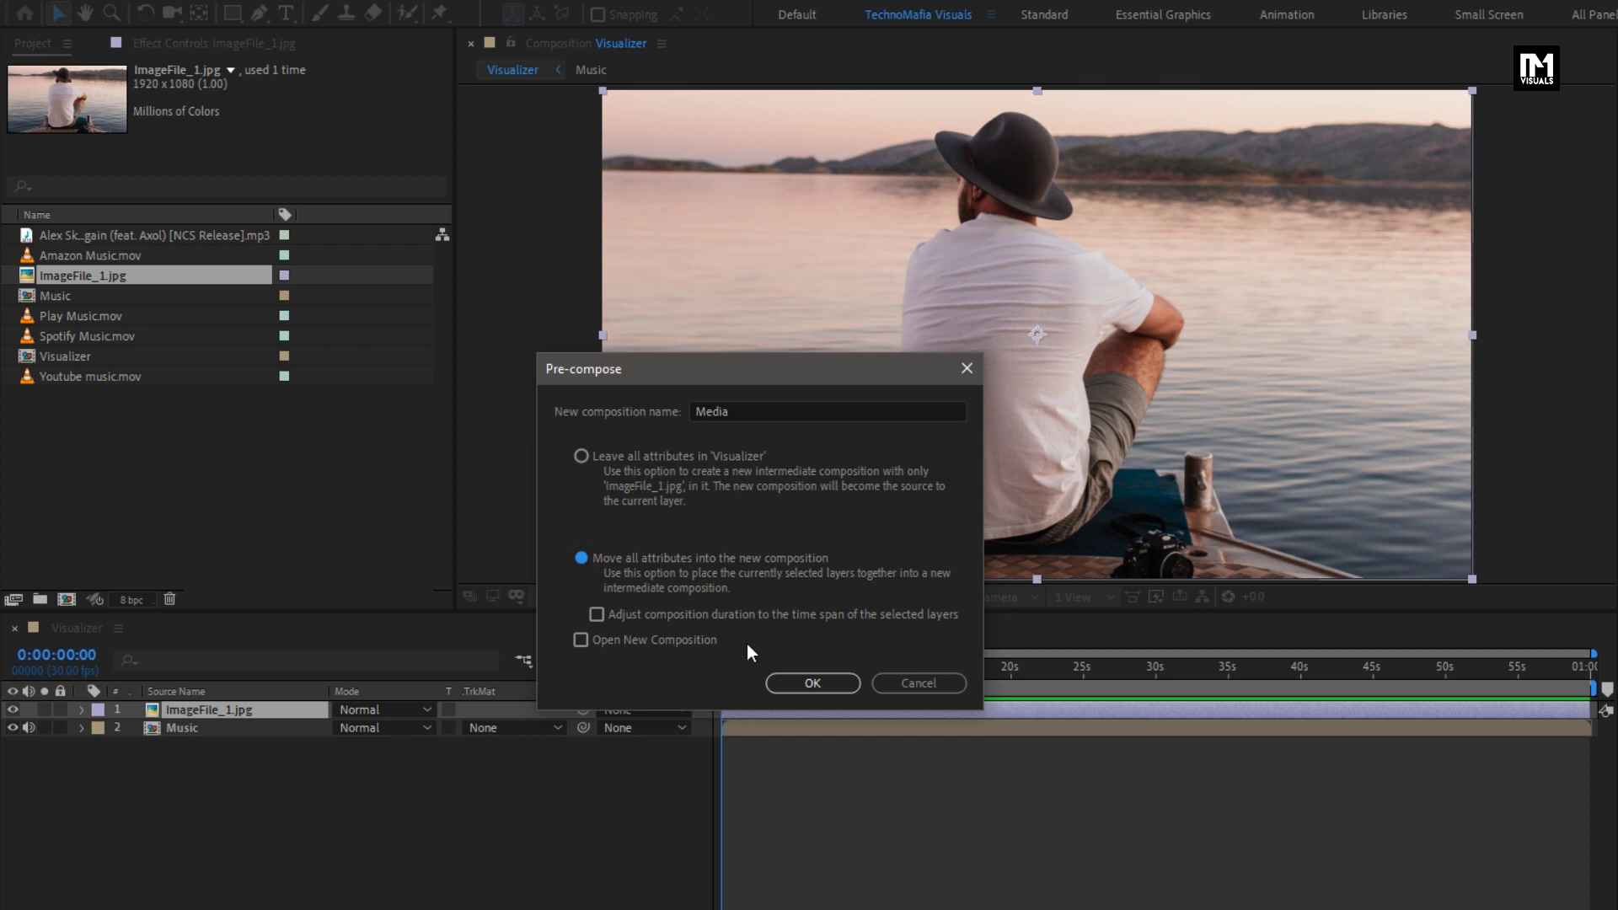
pyautogui.click(812, 683)
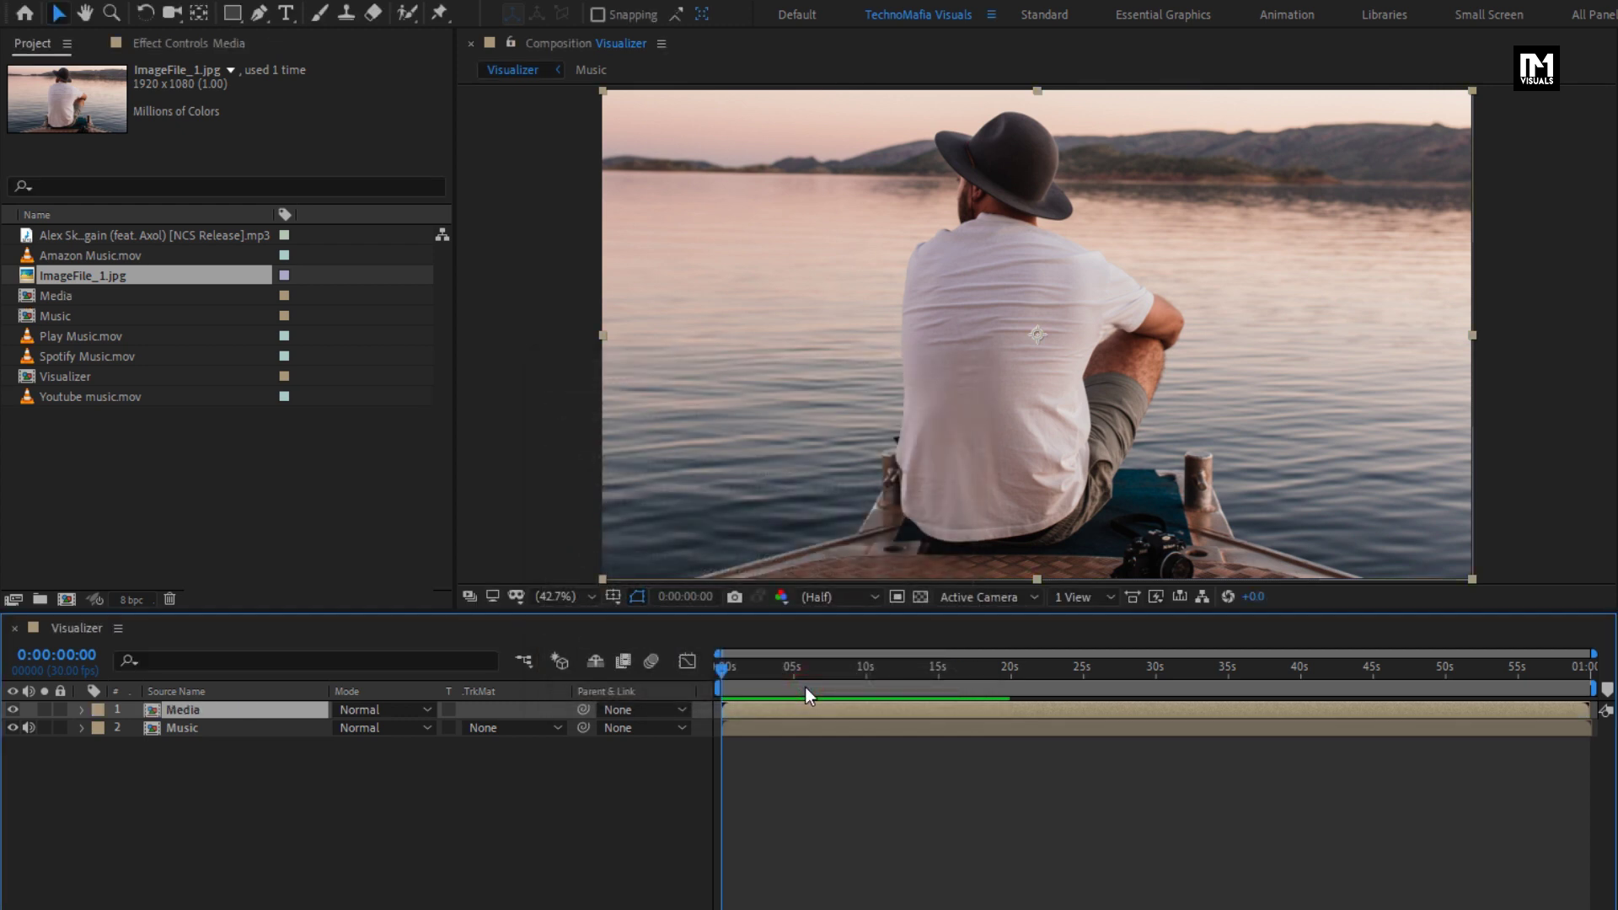
# Animate the Media layer's Scale with keyframes of 120% at 0:00:00:00 and 100% at 0:00:59:29.
pyautogui.press('s')
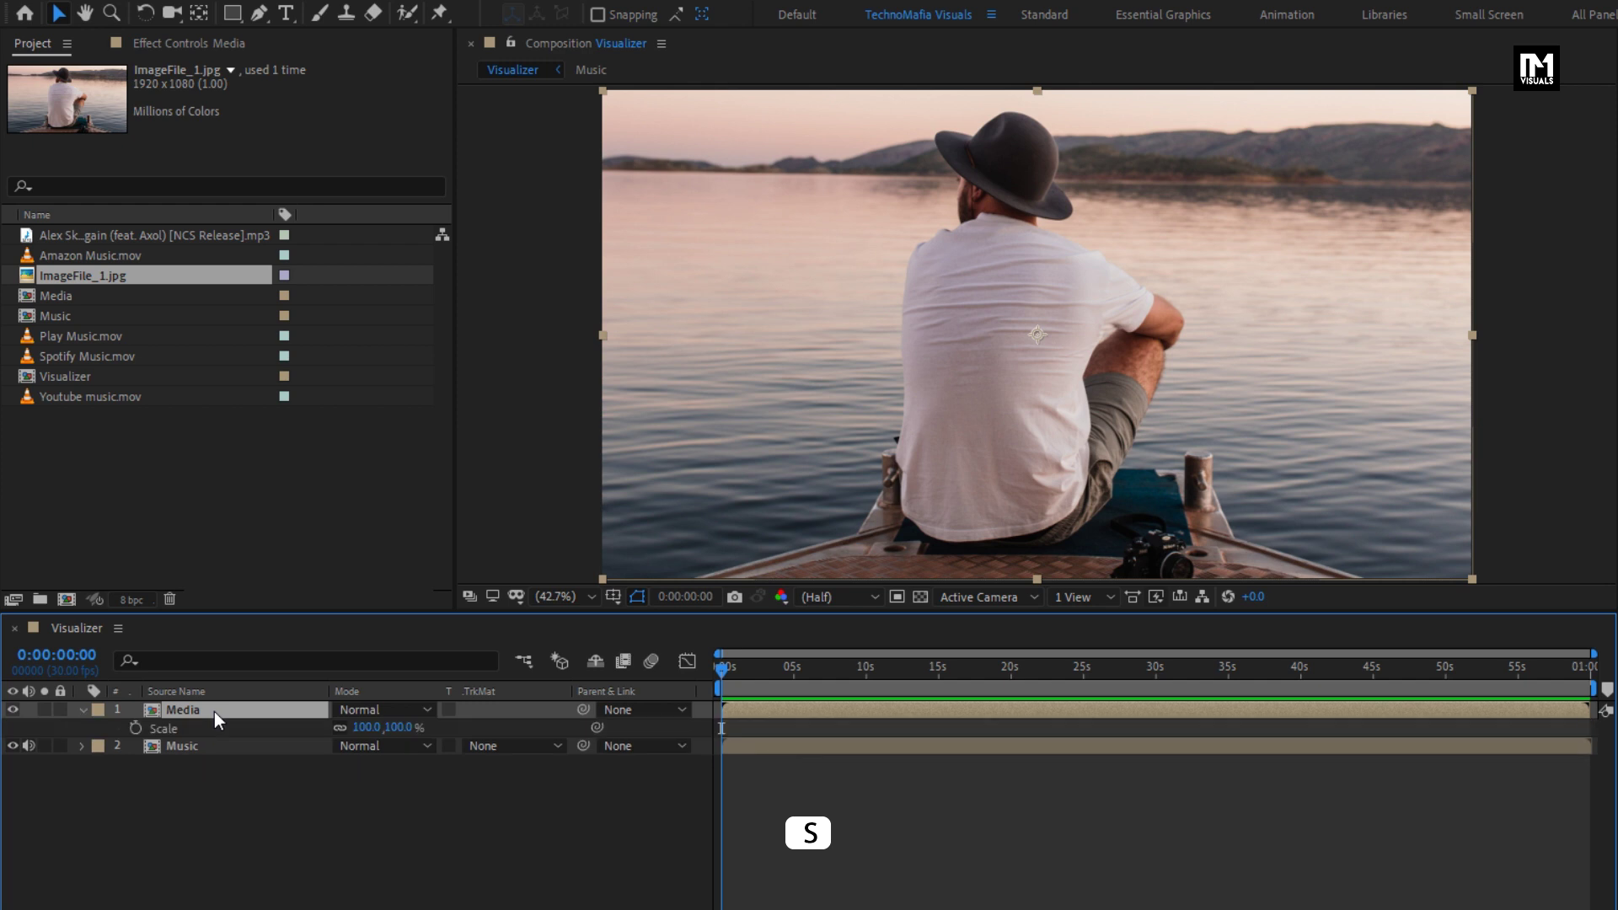
pyautogui.moveTo(1307, 690); pyautogui.dragTo(1593, 672)
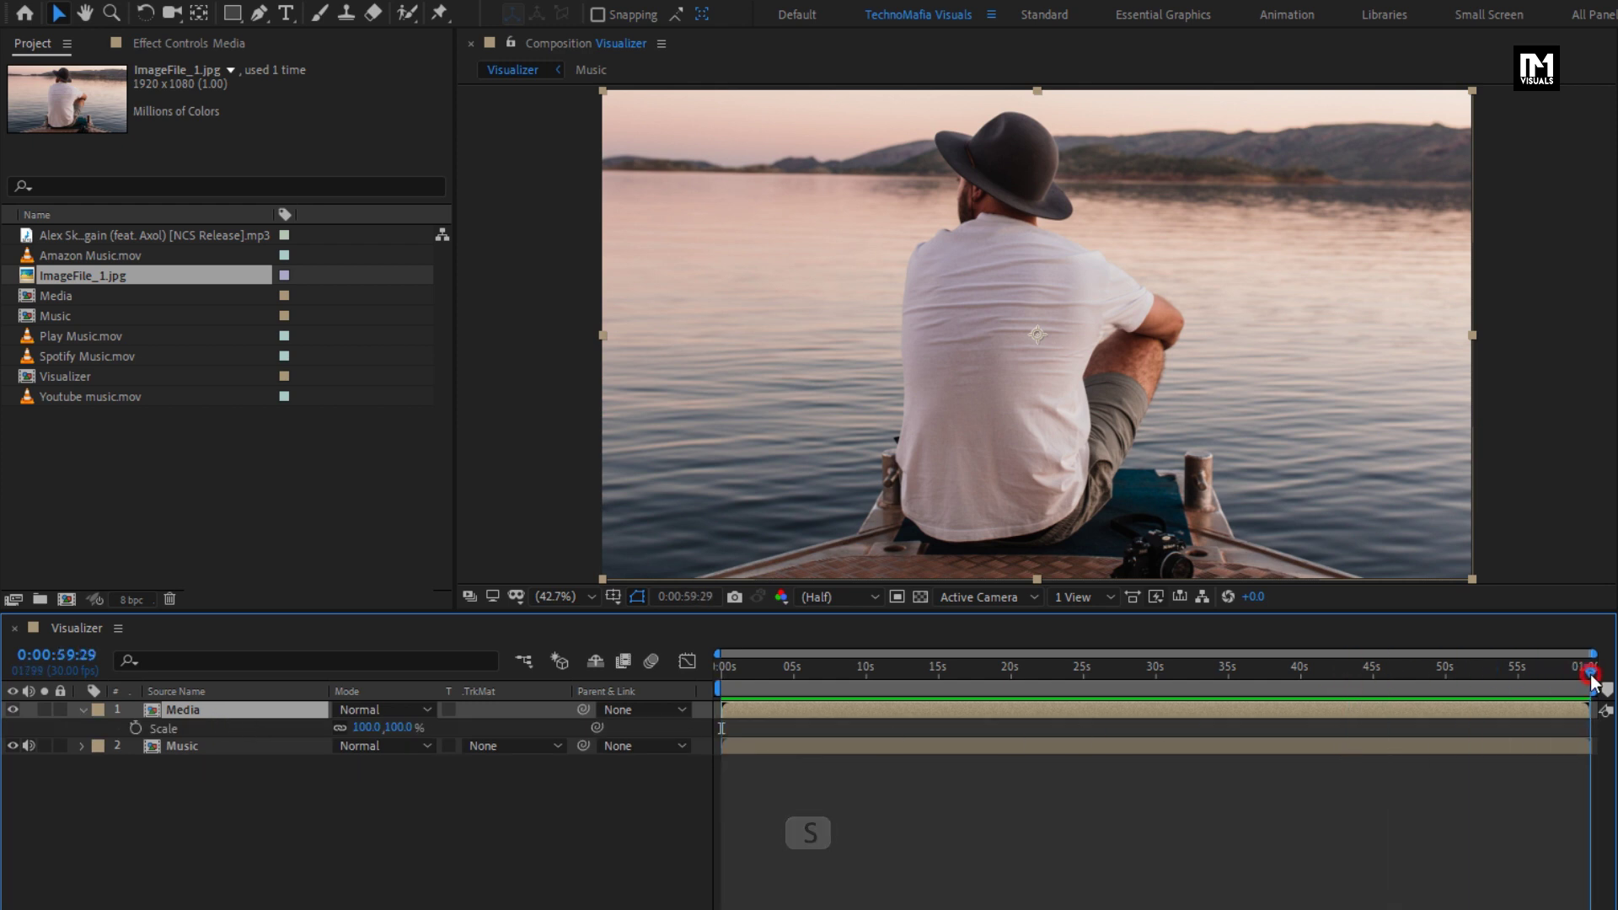
pyautogui.click(136, 730)
pyautogui.click(721, 666)
pyautogui.click(408, 729)
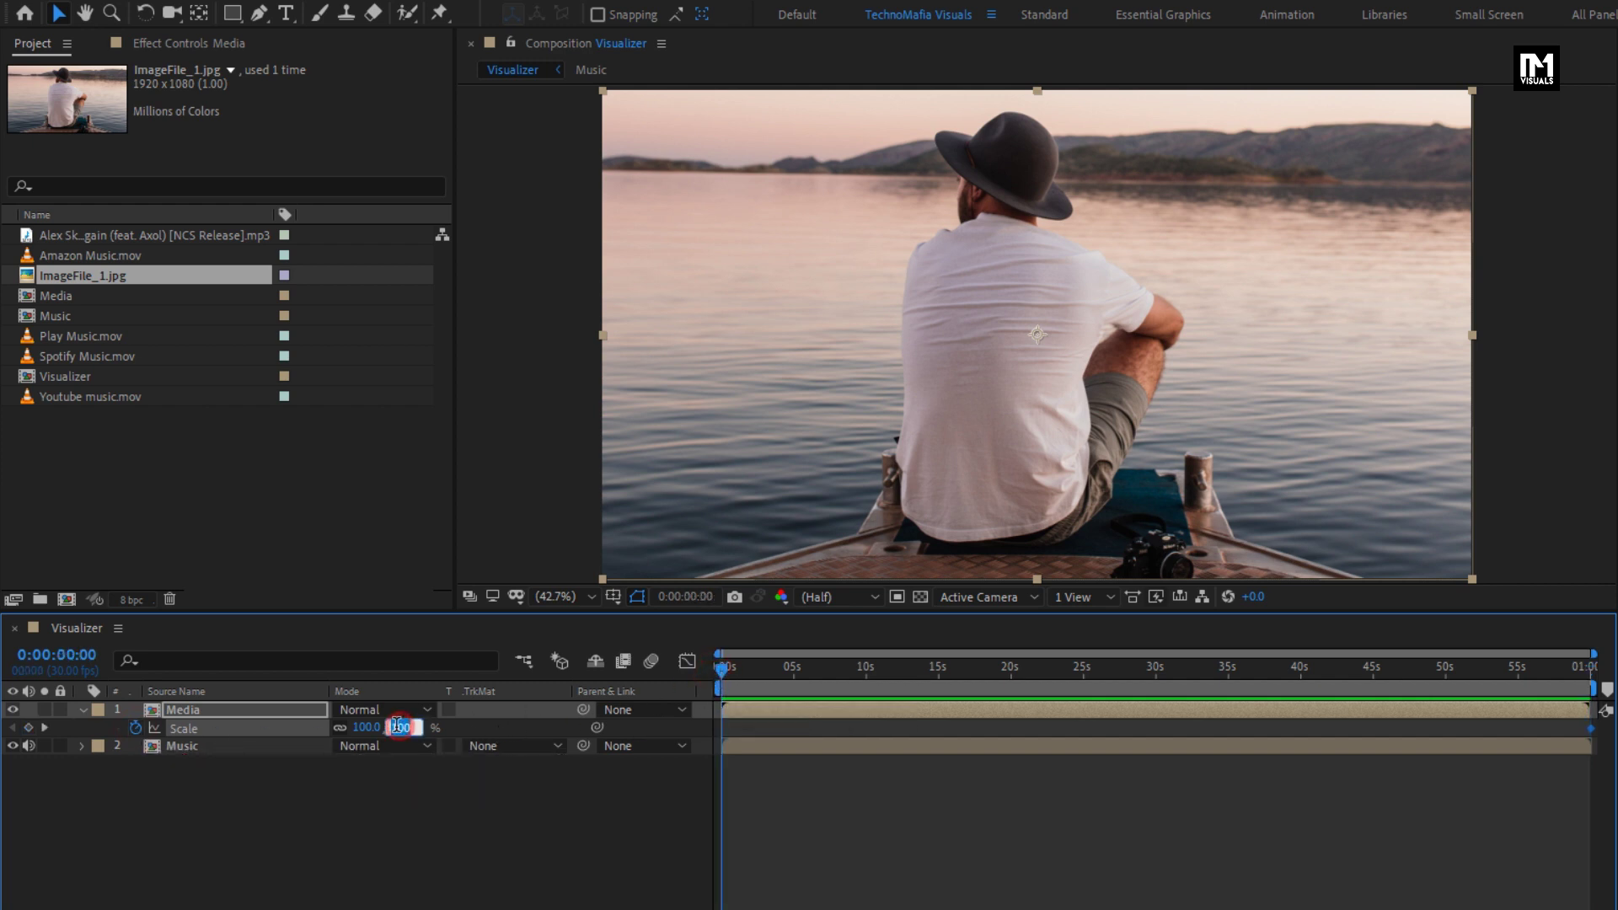
pyautogui.write('120')
pyautogui.press('Return')
pyautogui.moveTo(725, 671); pyautogui.dragTo(1552, 671)
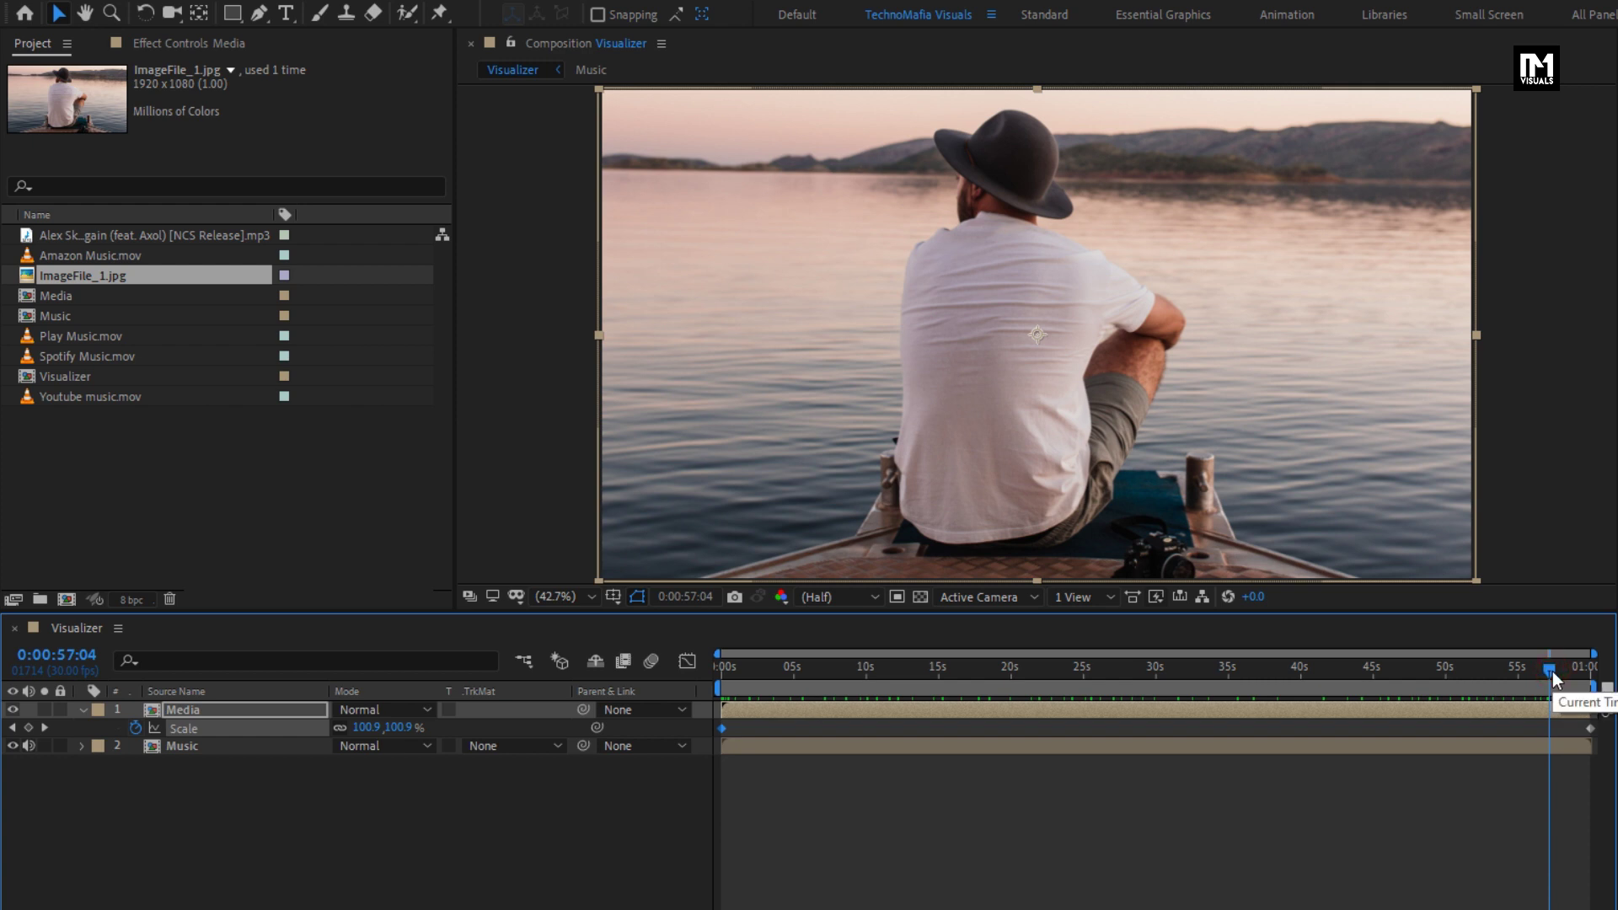
# Create a comp-size black solid named Color above the Media layer and collapse Media's properties.
pyautogui.rightClick(231, 817)
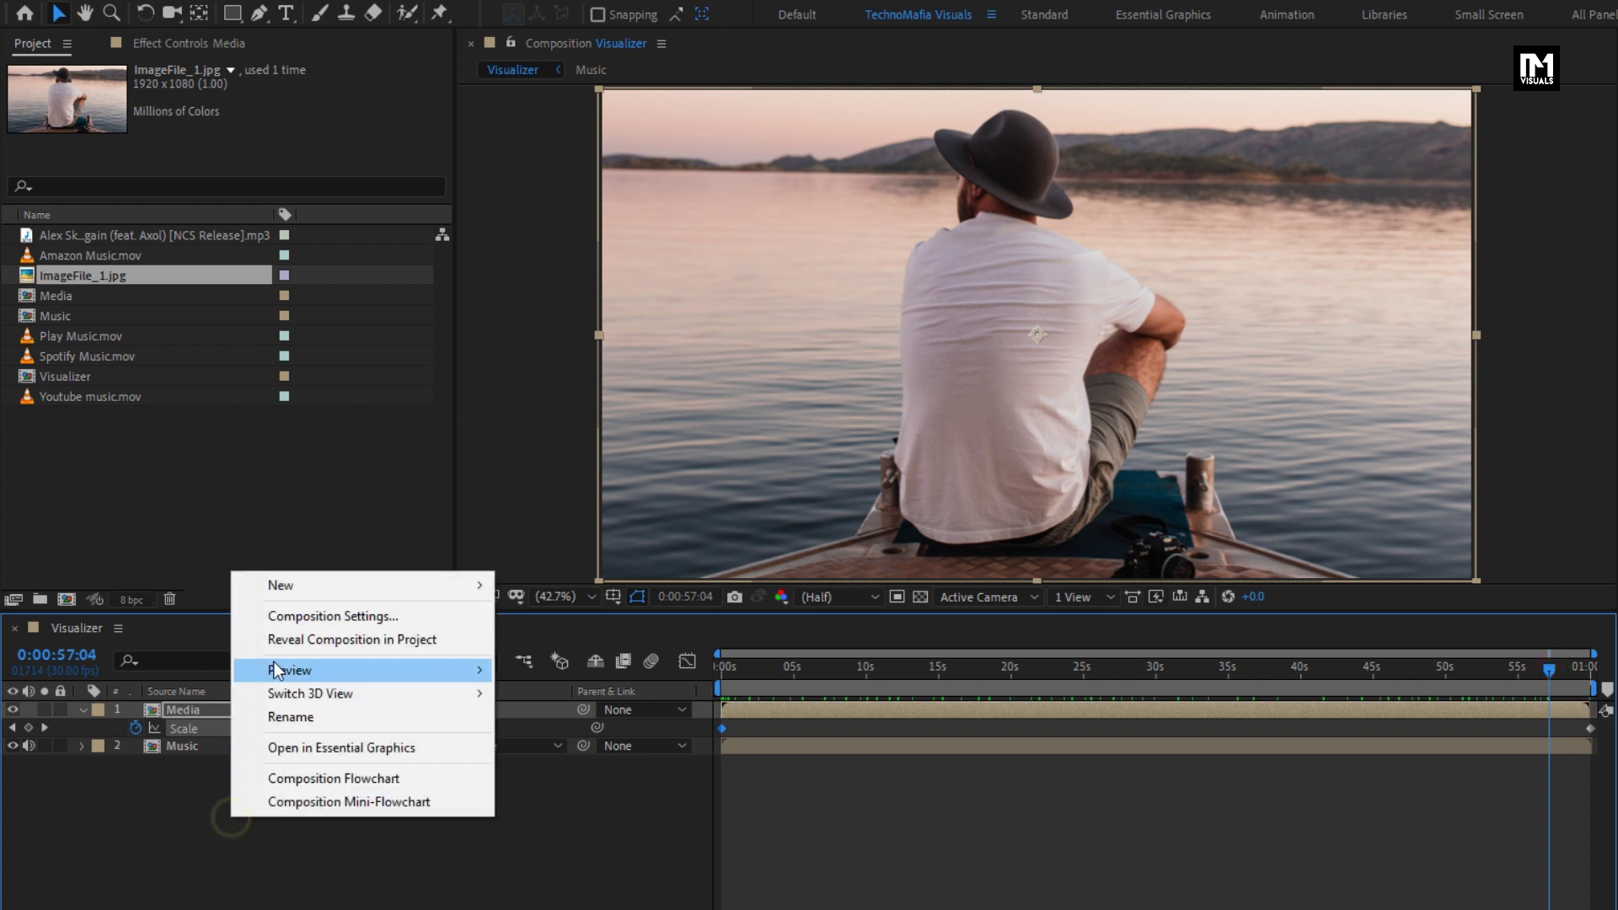
pyautogui.moveTo(284, 588)
pyautogui.click(588, 643)
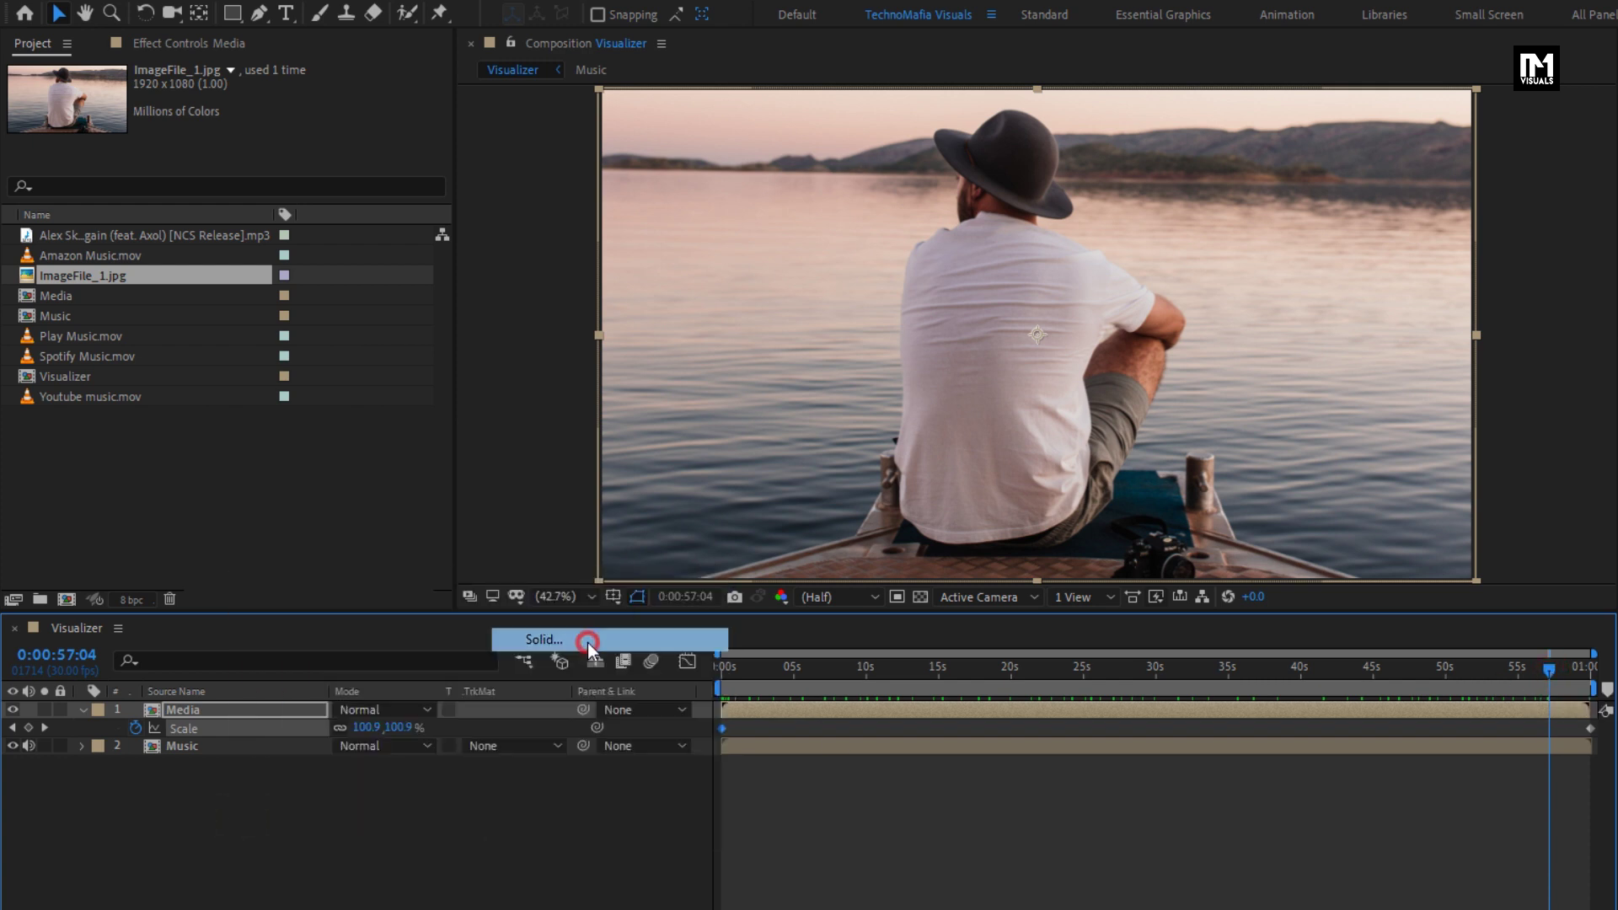
pyautogui.write('Color')
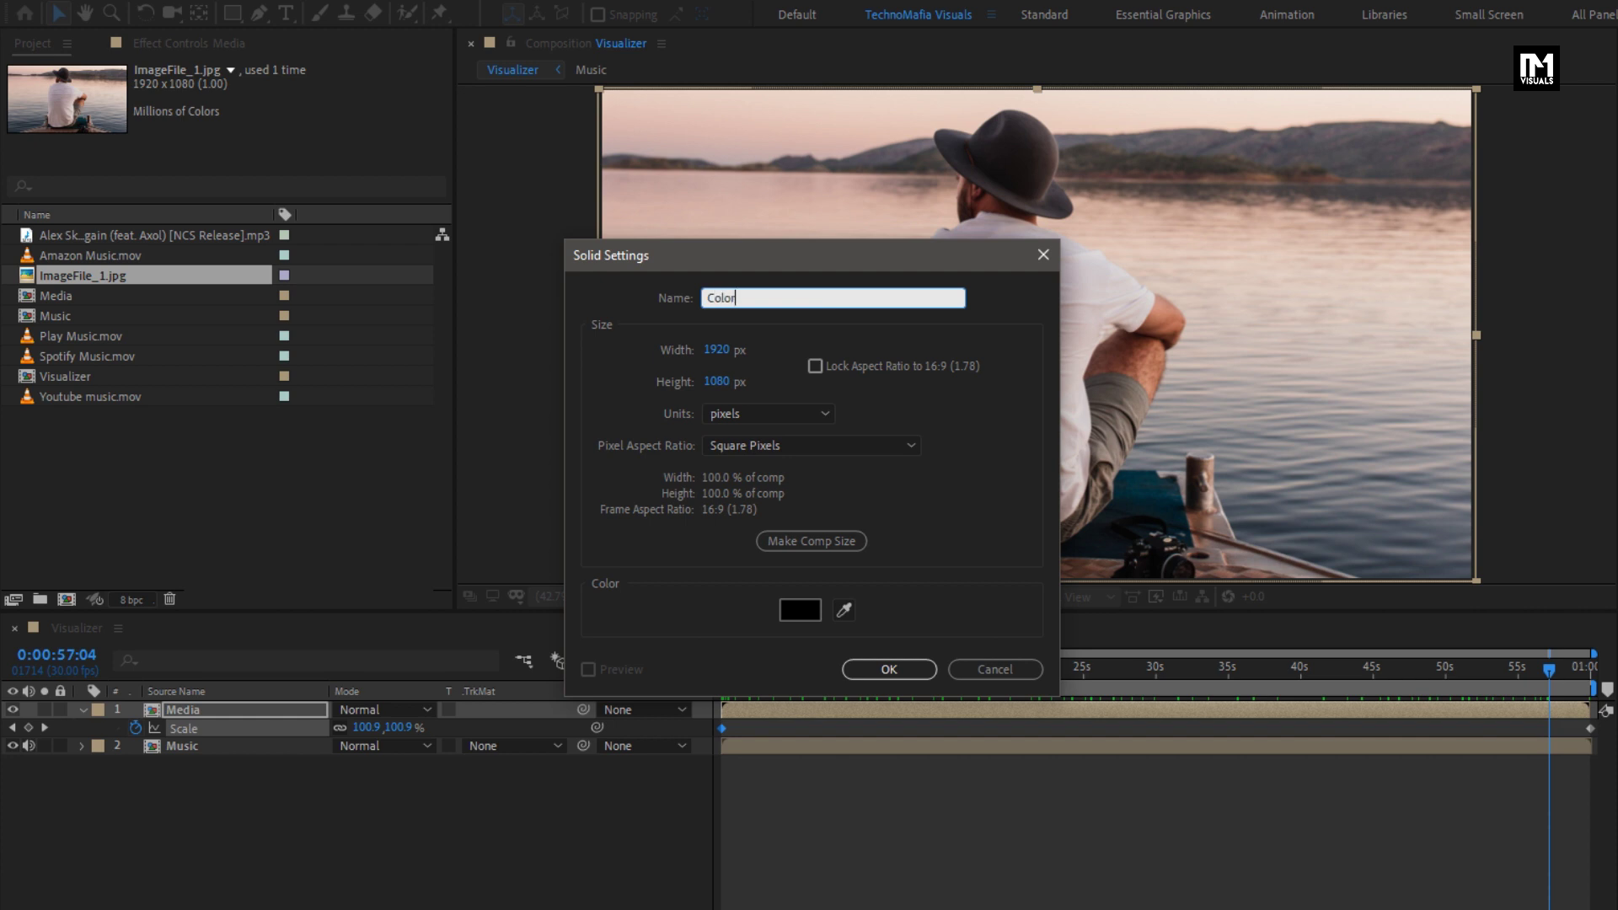
pyautogui.click(889, 669)
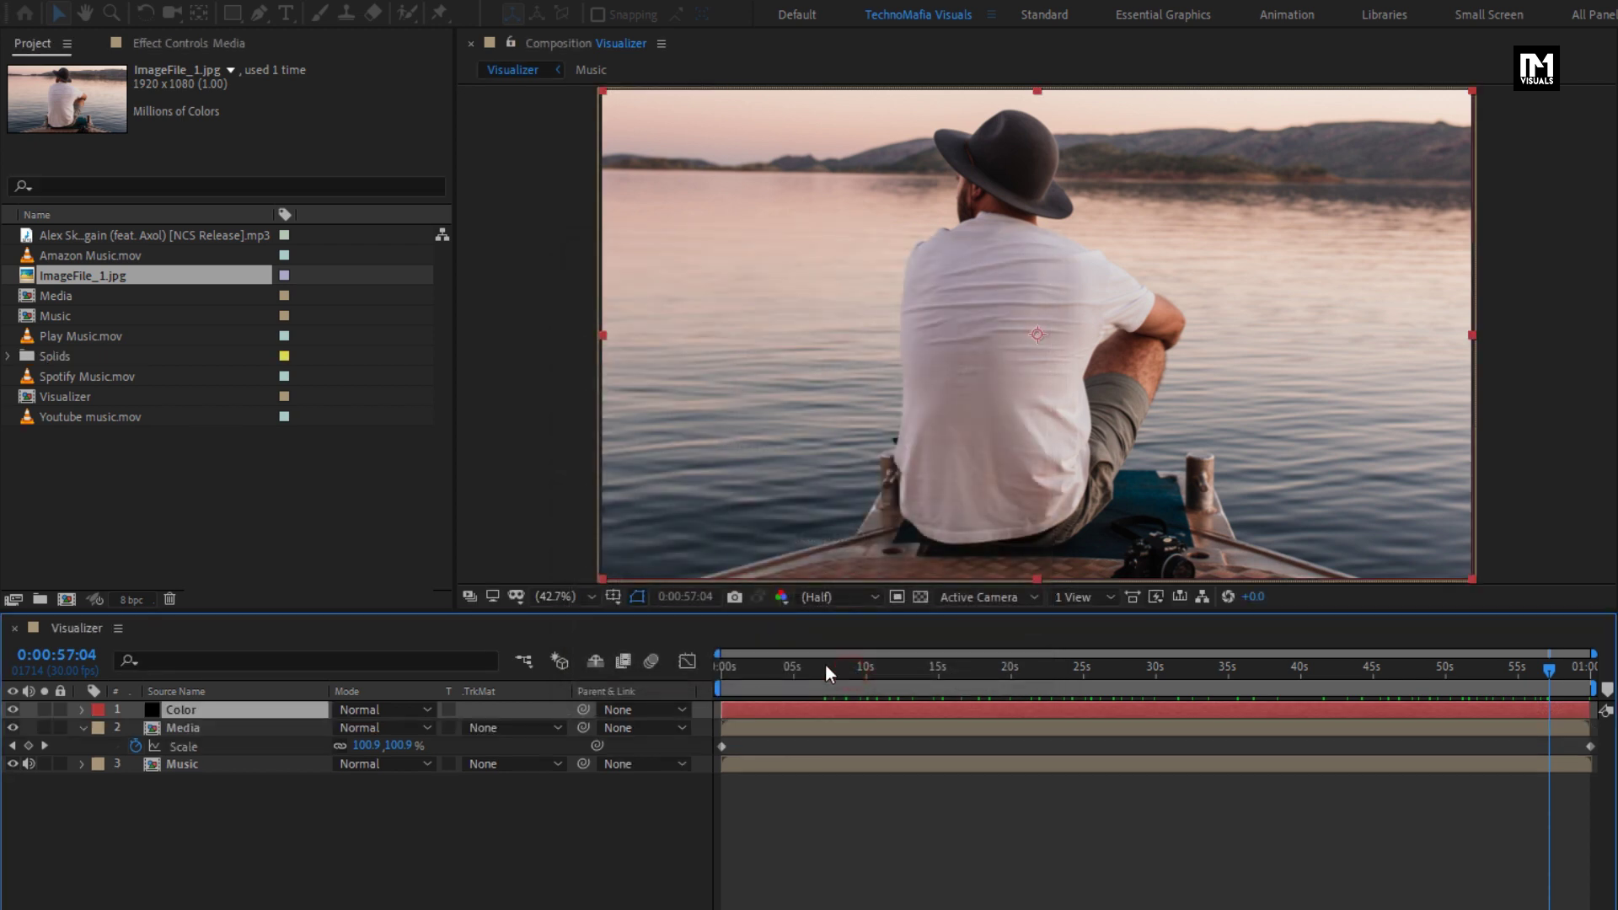
pyautogui.click(83, 728)
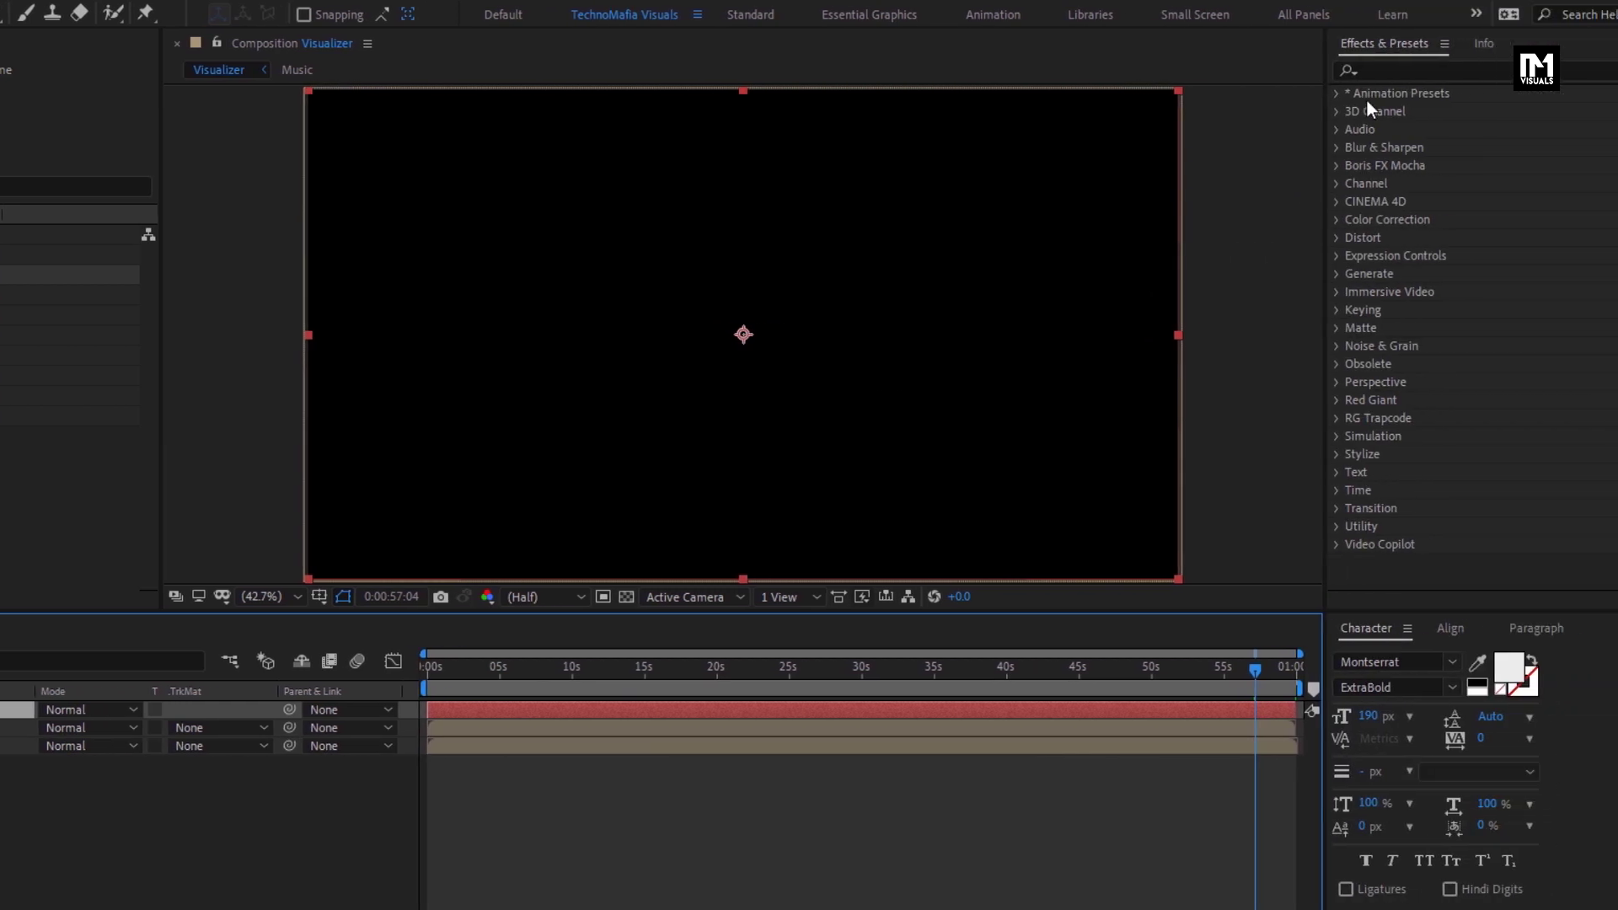
# Apply the Gradient Ramp effect to the Color solid and set its Start Color to dark blue 171E82.
pyautogui.click(1378, 71)
pyautogui.write('ramp')
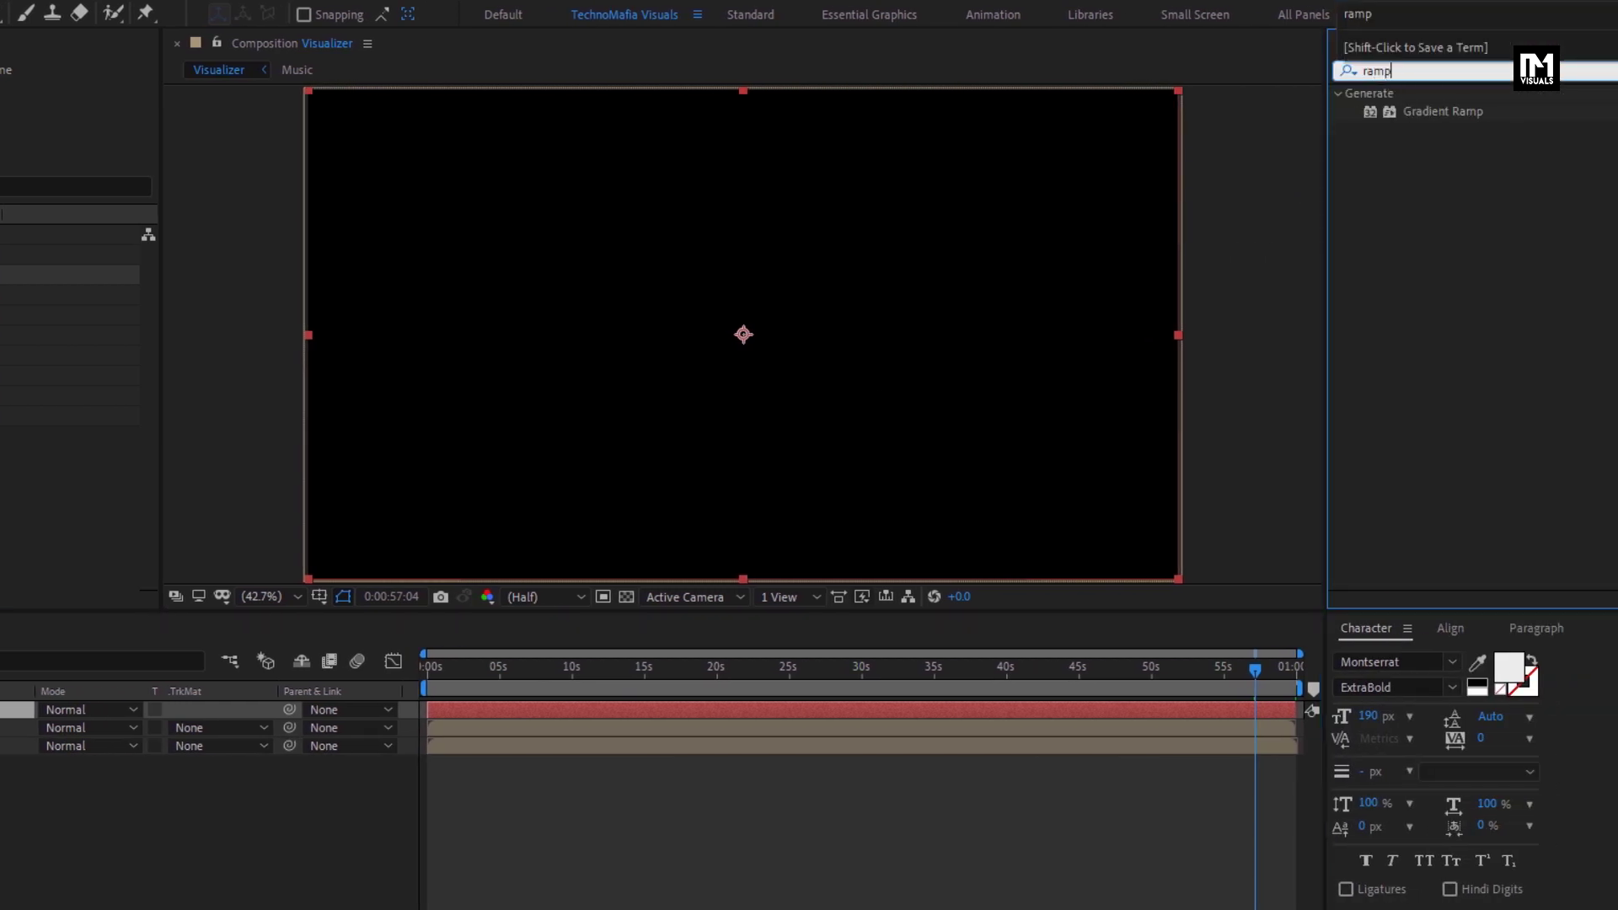
pyautogui.moveTo(1437, 113); pyautogui.dragTo(787, 345)
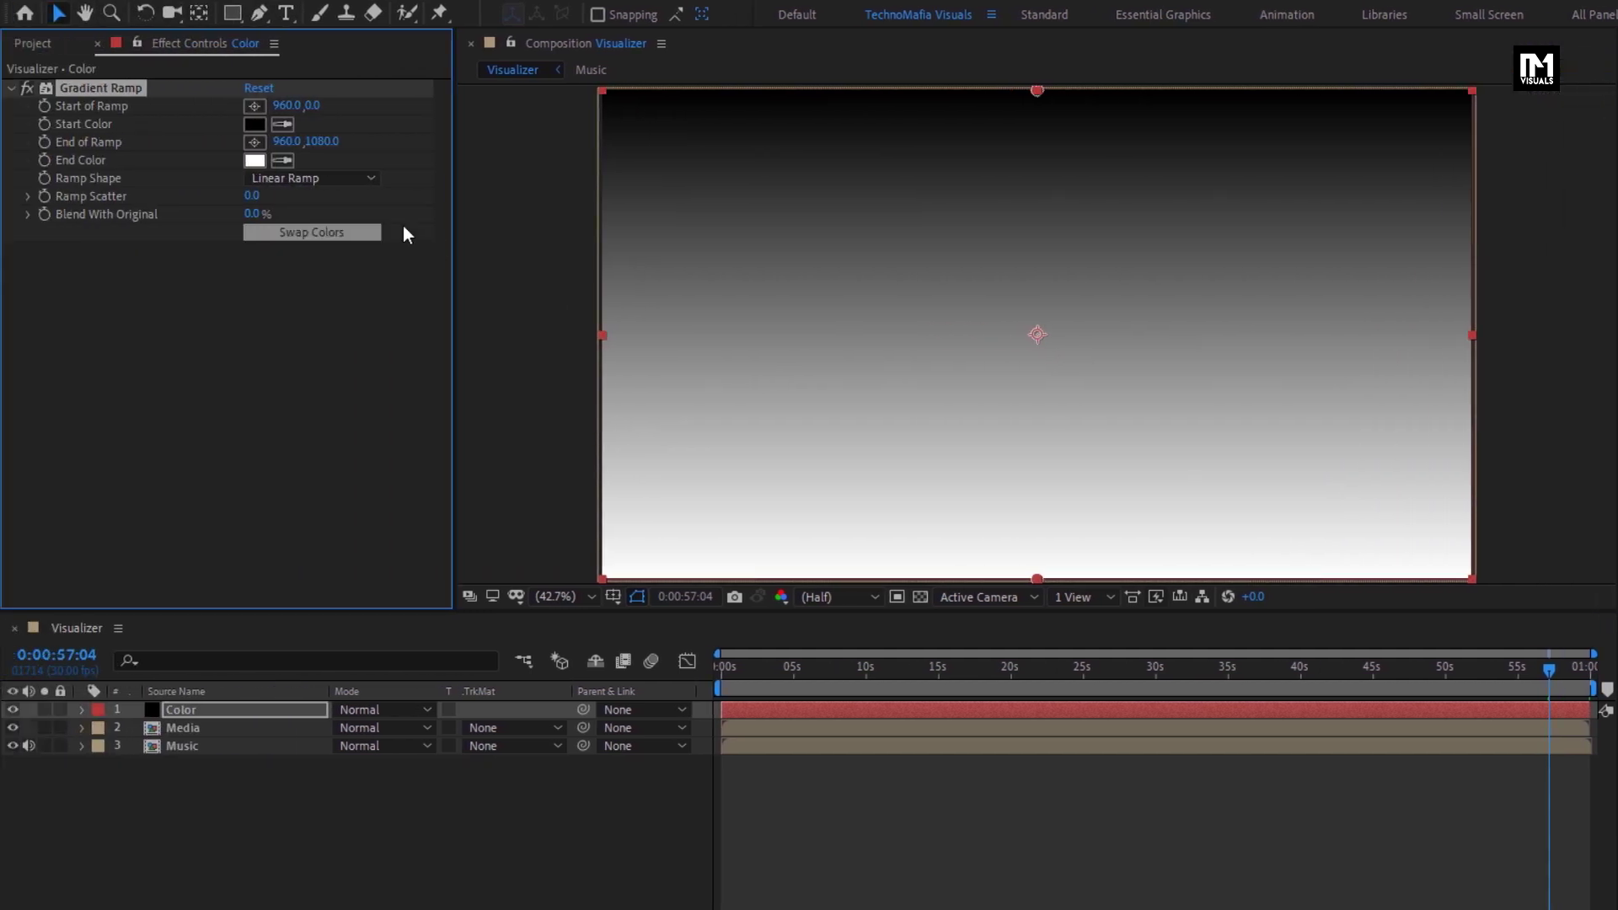
pyautogui.click(257, 124)
pyautogui.moveTo(513, 418); pyautogui.dragTo(512, 378)
pyautogui.moveTo(418, 445); pyautogui.dragTo(439, 410)
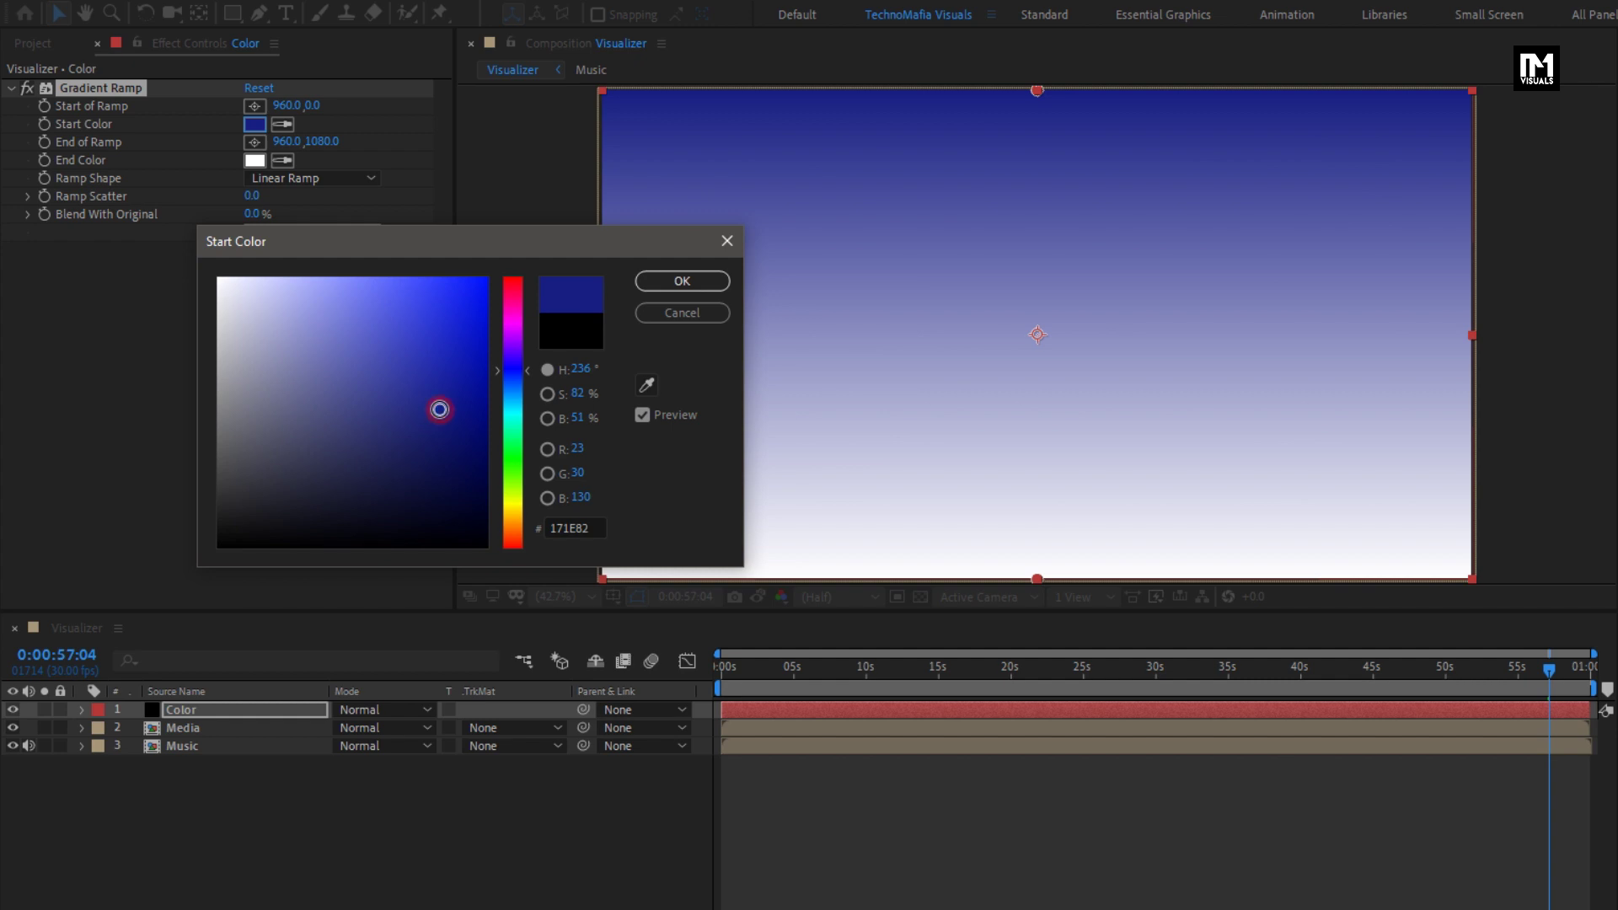
pyautogui.click(647, 285)
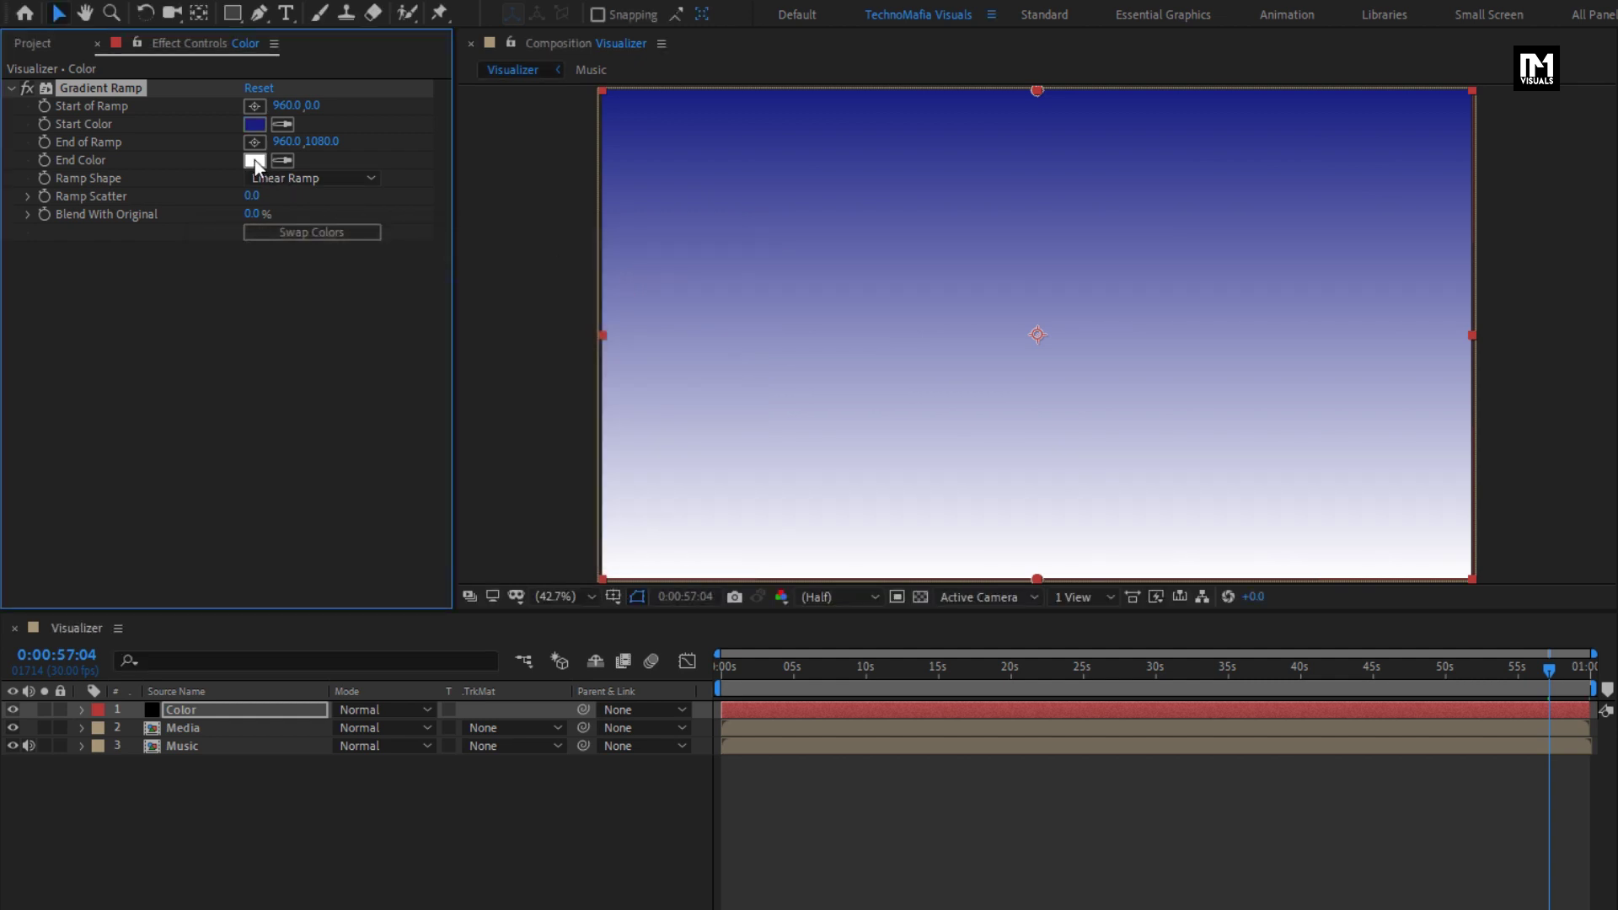
# Place the gradient's start point at the frame centre, about 953.5, 531.8, and its end point below the frame at about 956, 1172.
pyautogui.click(256, 105)
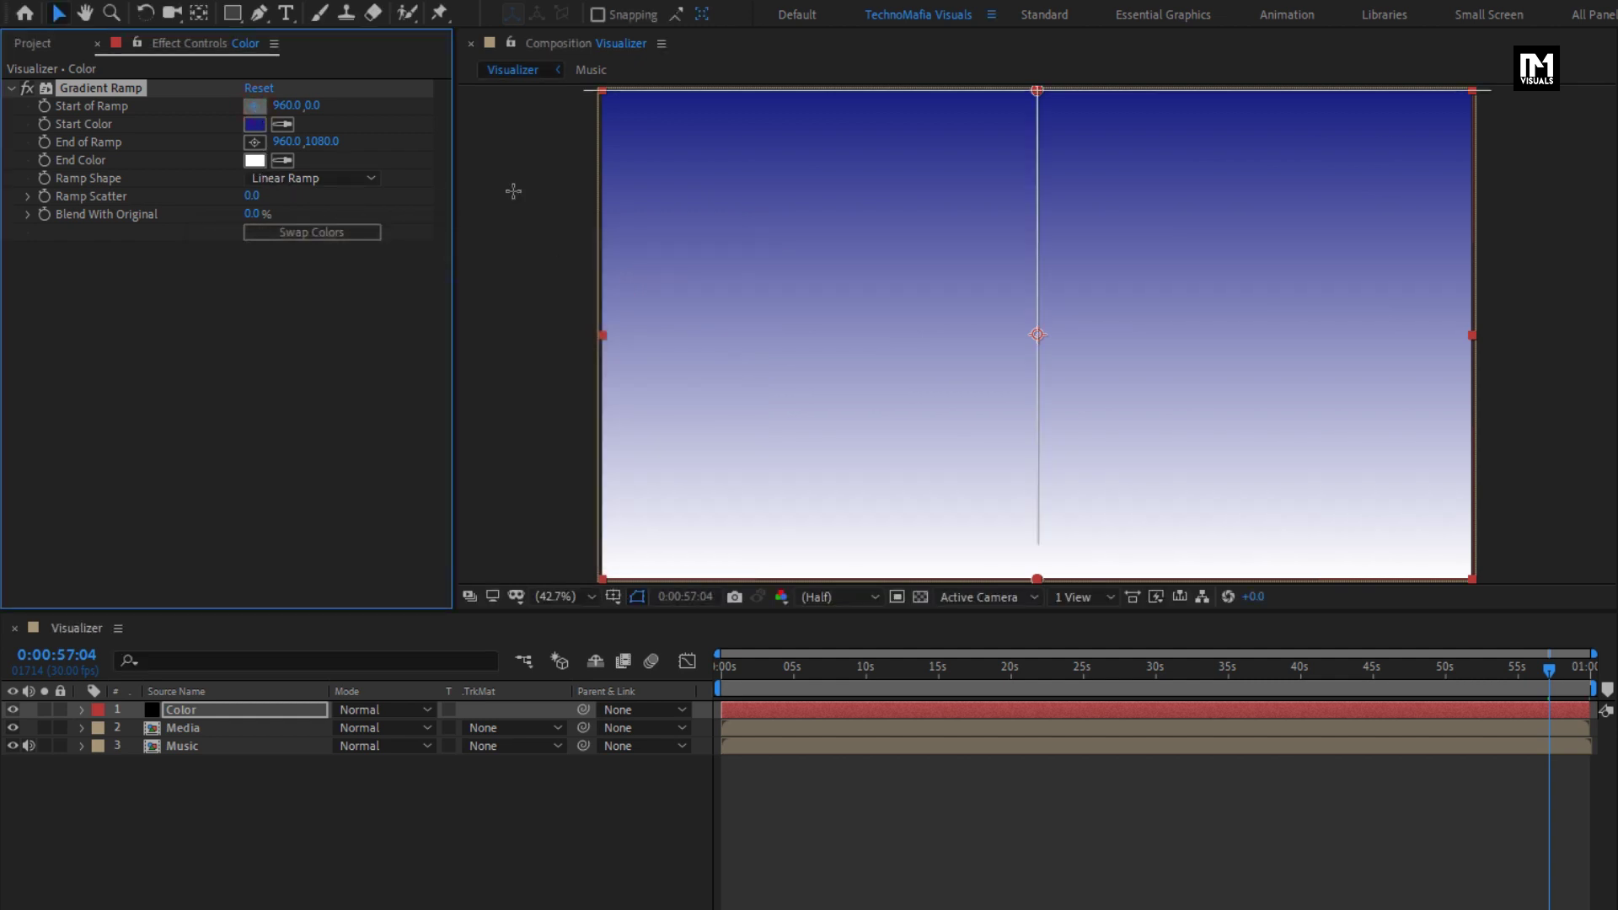
pyautogui.click(1037, 333)
pyautogui.scroll(-2, 1035, 332)
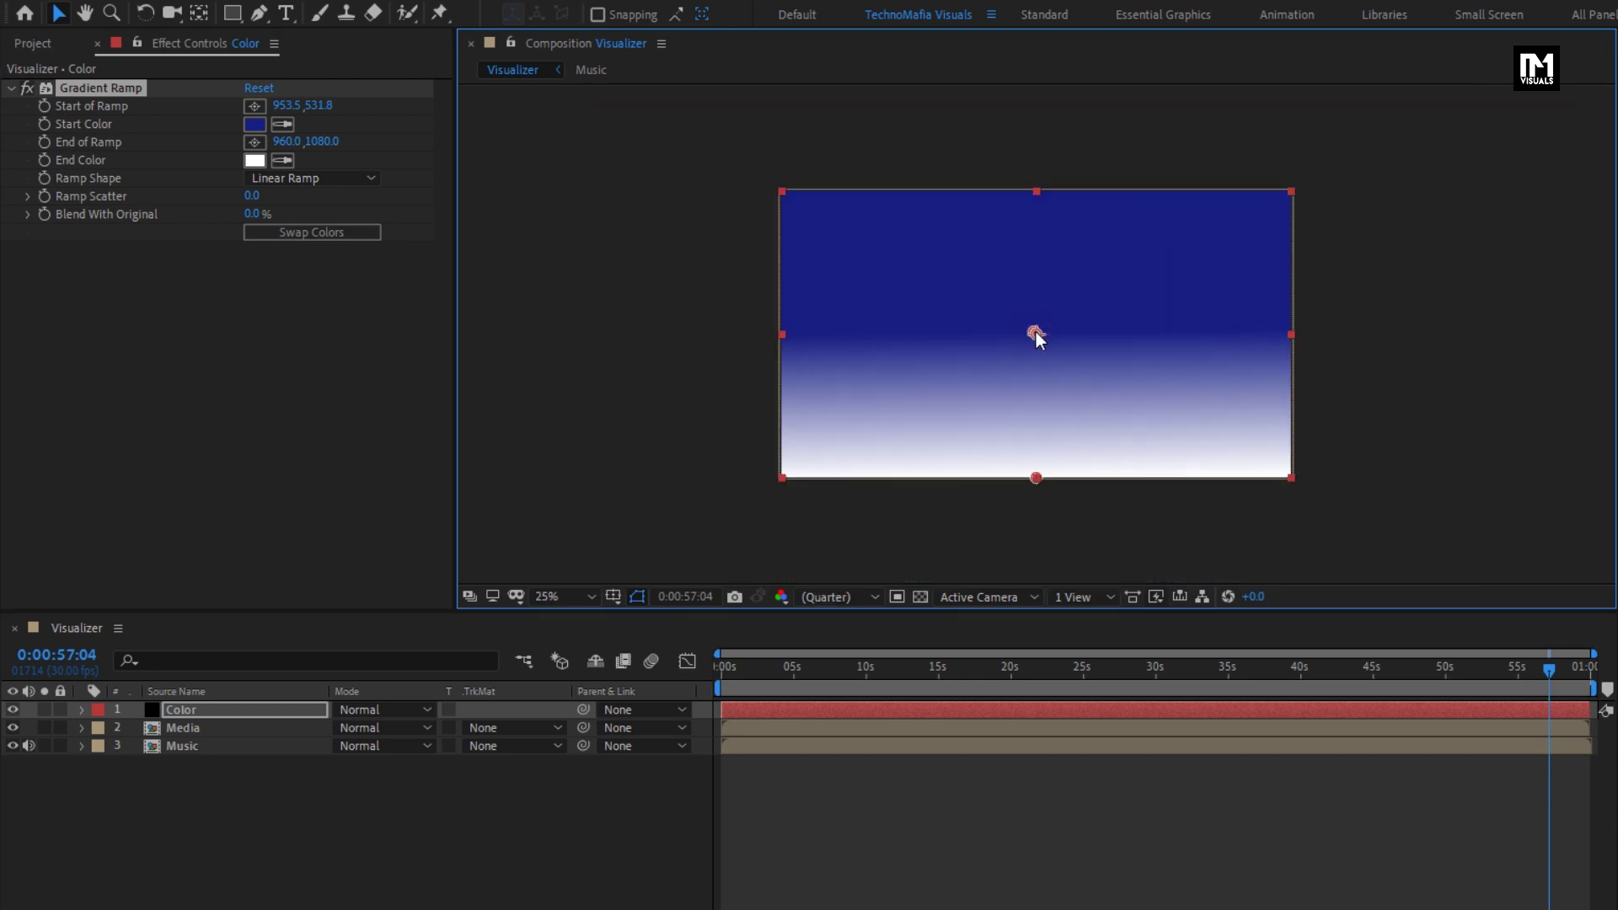
pyautogui.click(254, 142)
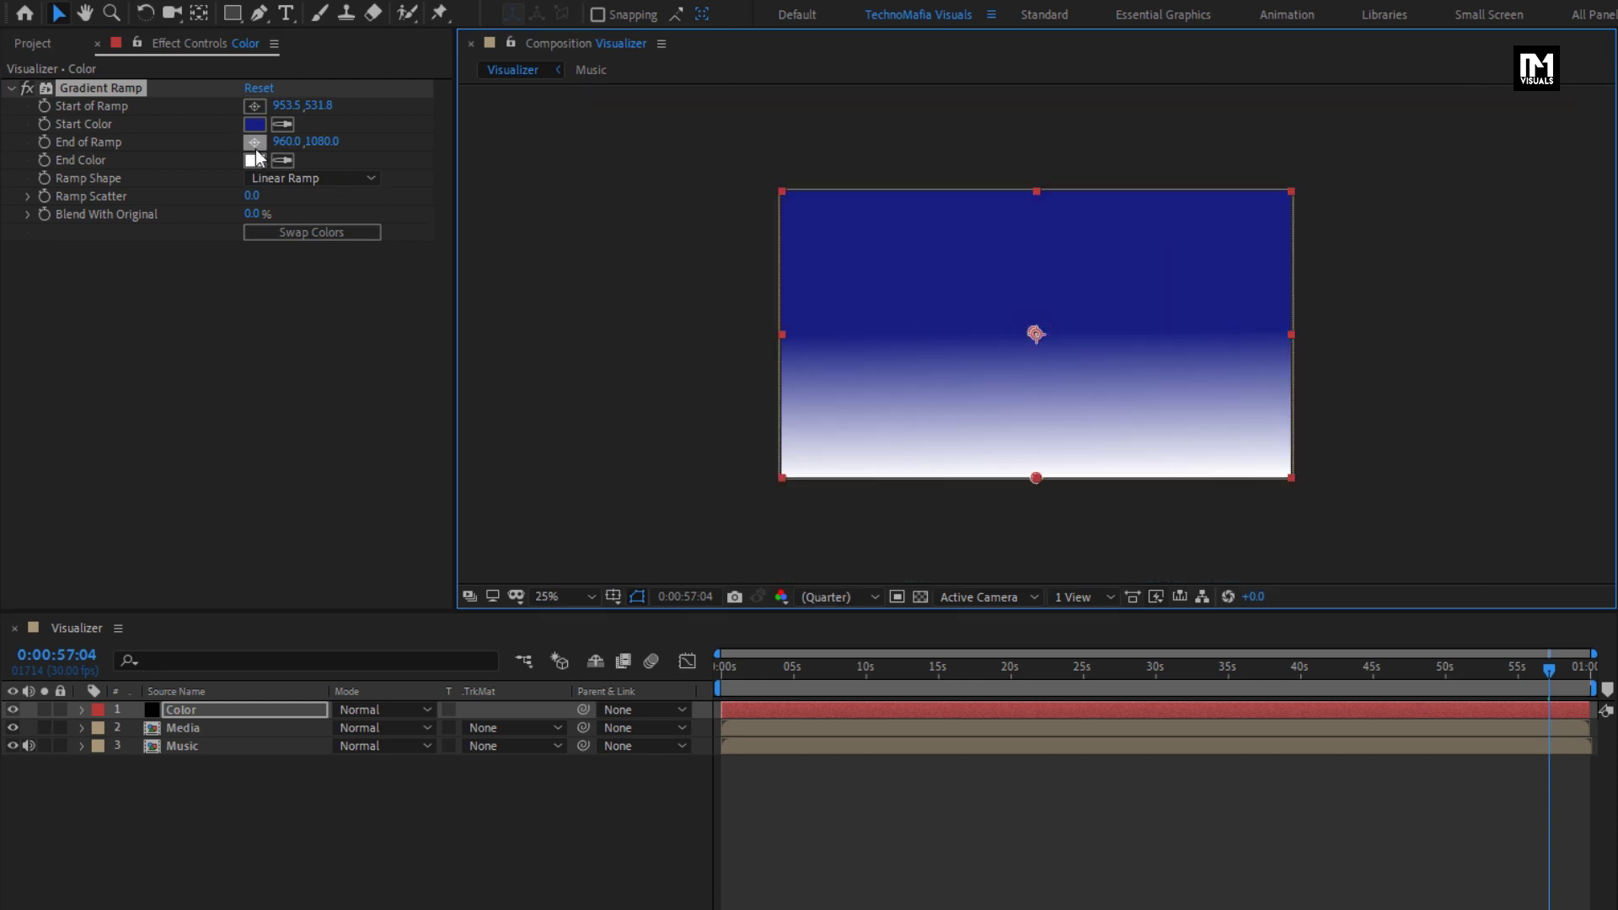
pyautogui.click(1035, 477)
pyautogui.moveTo(1035, 481)
pyautogui.mouseDown()
pyautogui.moveTo(1040, 542)
pyautogui.moveTo(1038, 477)
pyautogui.moveTo(1034, 495)
pyautogui.moveTo(1099, 489)
pyautogui.moveTo(1040, 502)
pyautogui.mouseUp()
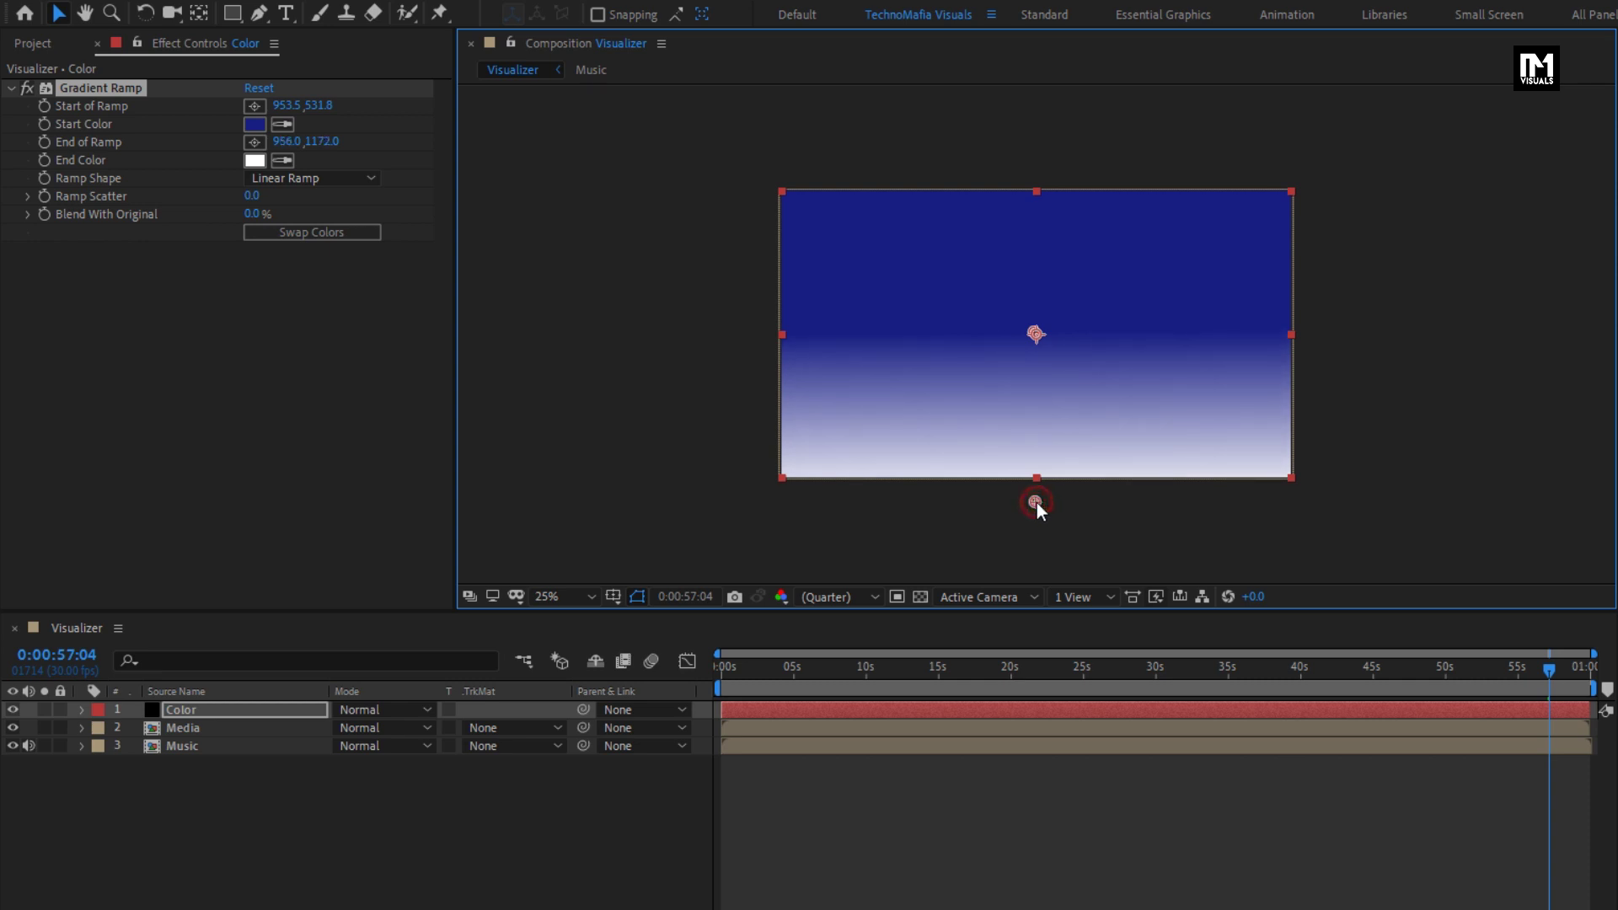
# Set the Color layer's Opacity to 30% and collapse its properties.
pyautogui.press('t')
pyautogui.click(255, 710)
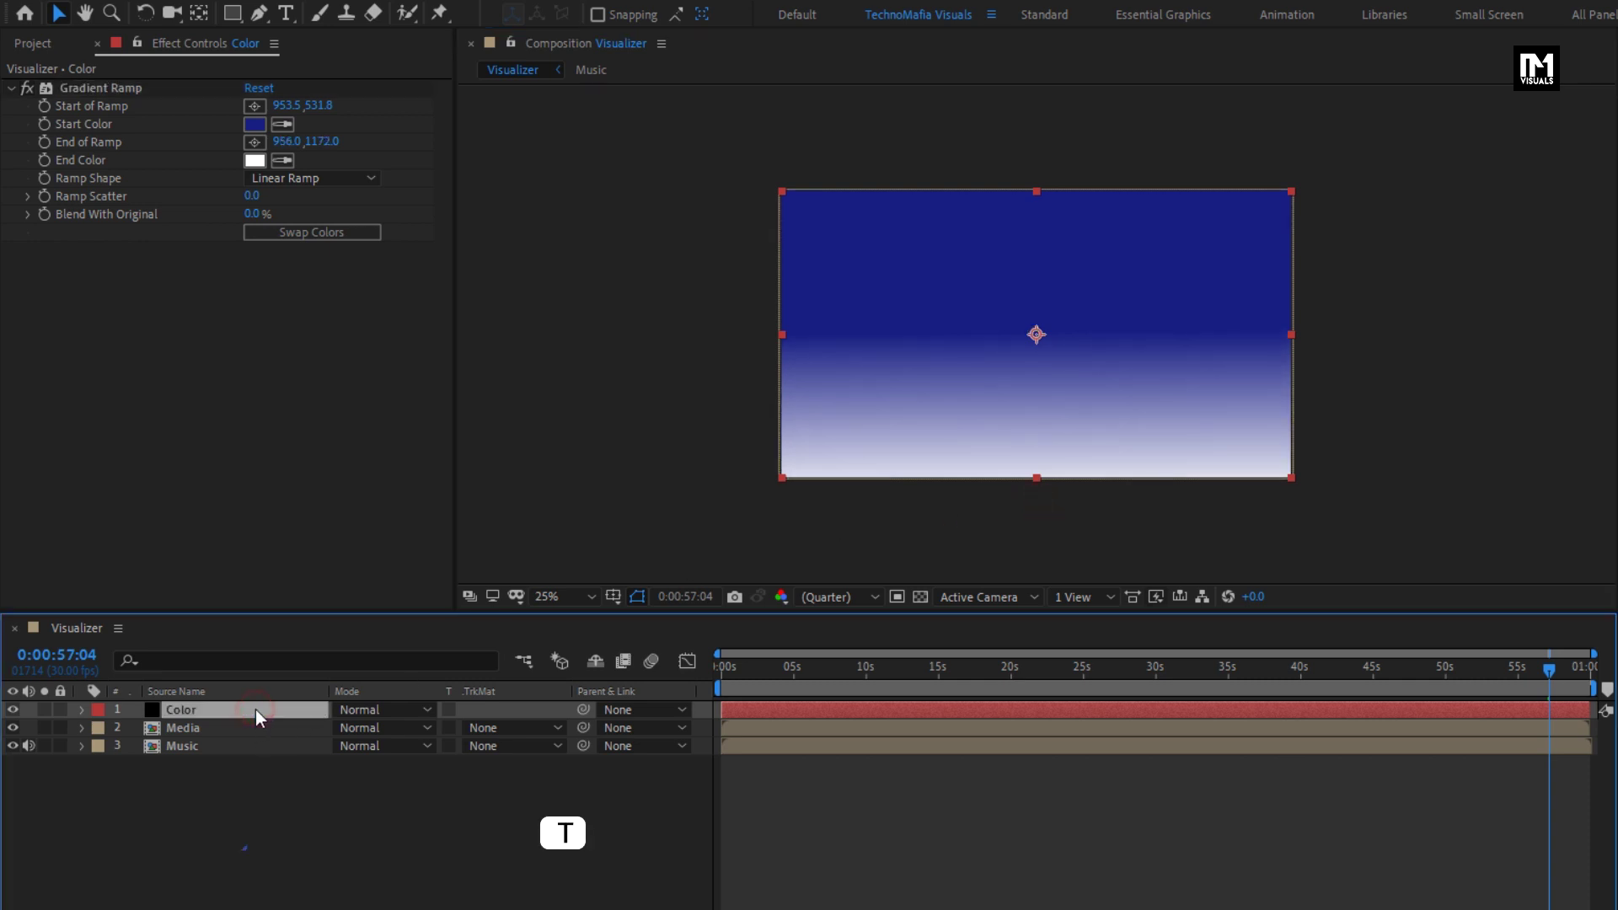
pyautogui.press('t')
pyautogui.click(337, 729)
pyautogui.write('3')
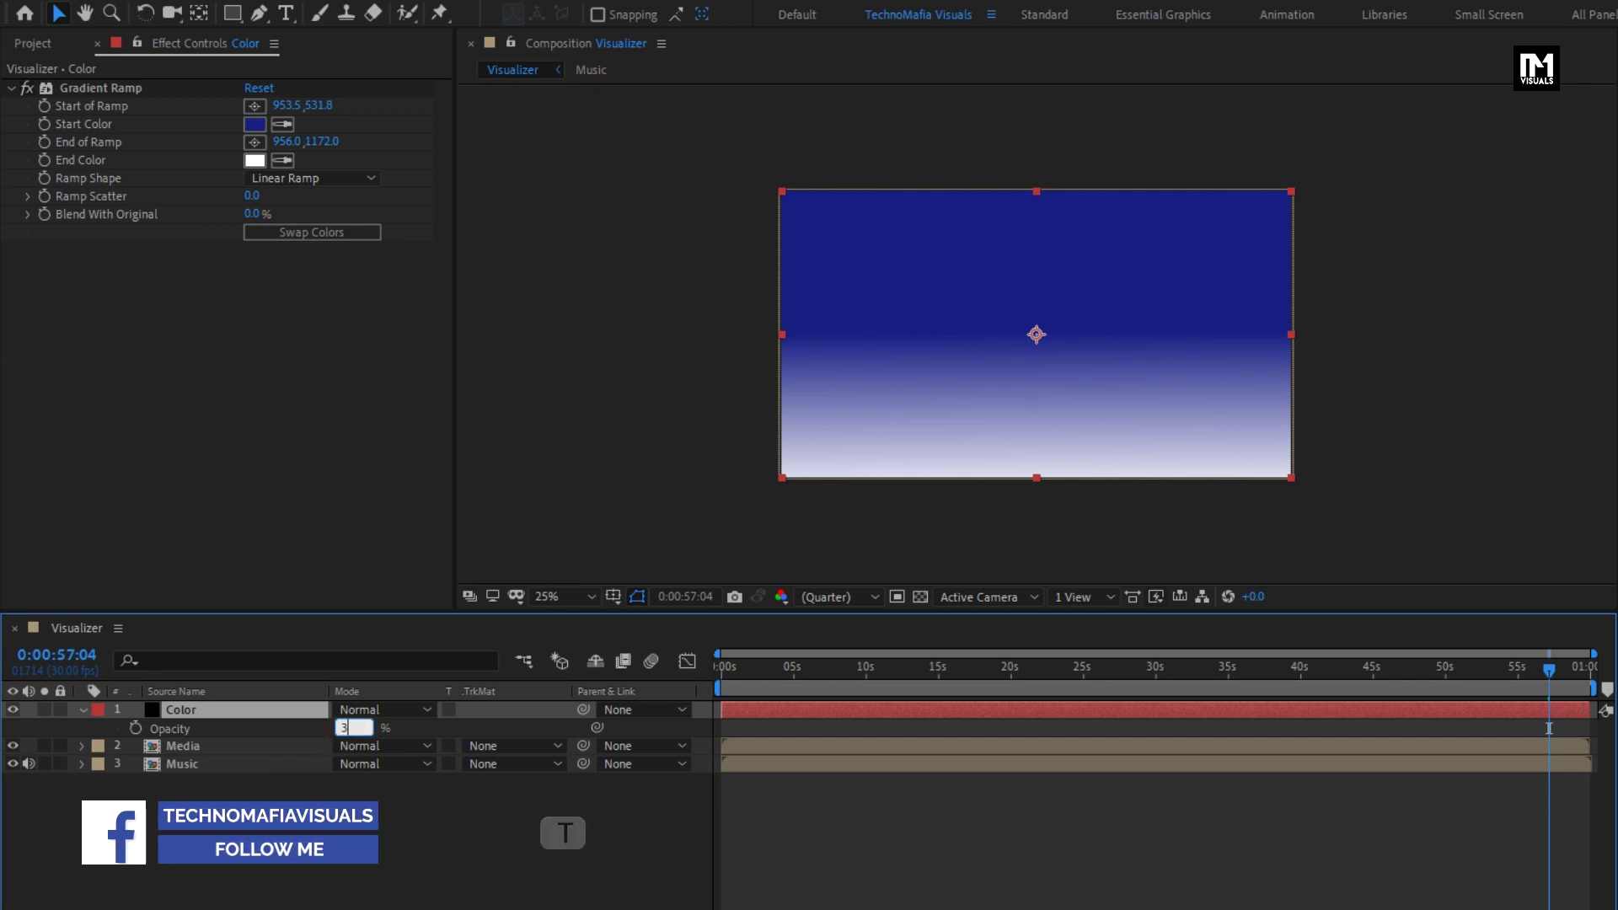
pyautogui.write('0')
pyautogui.press('Return')
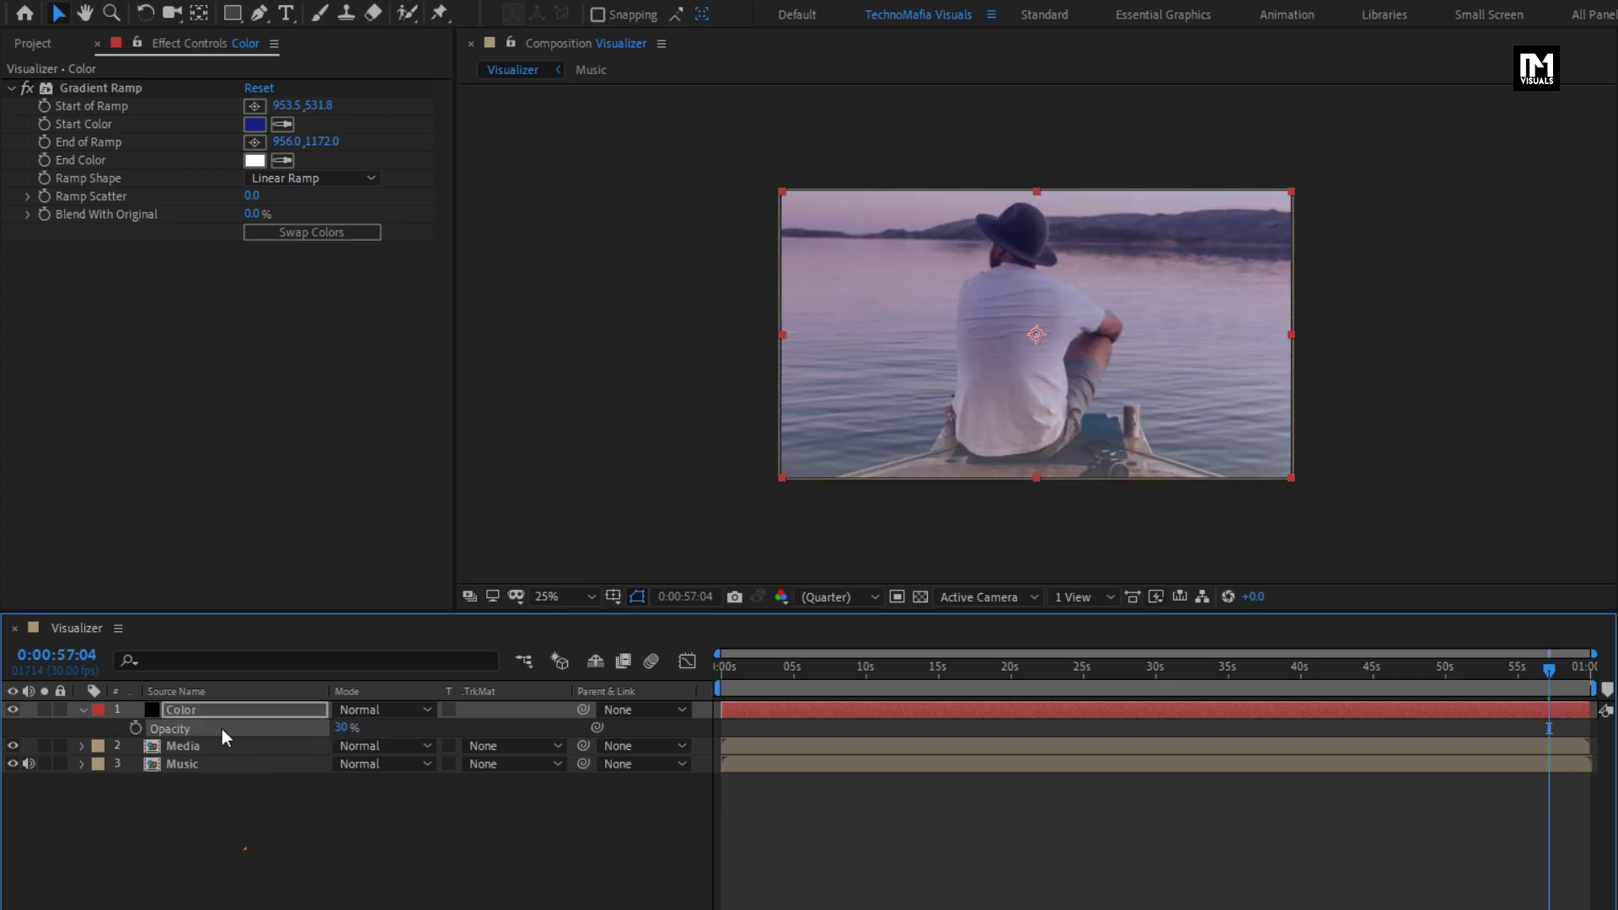
pyautogui.click(83, 711)
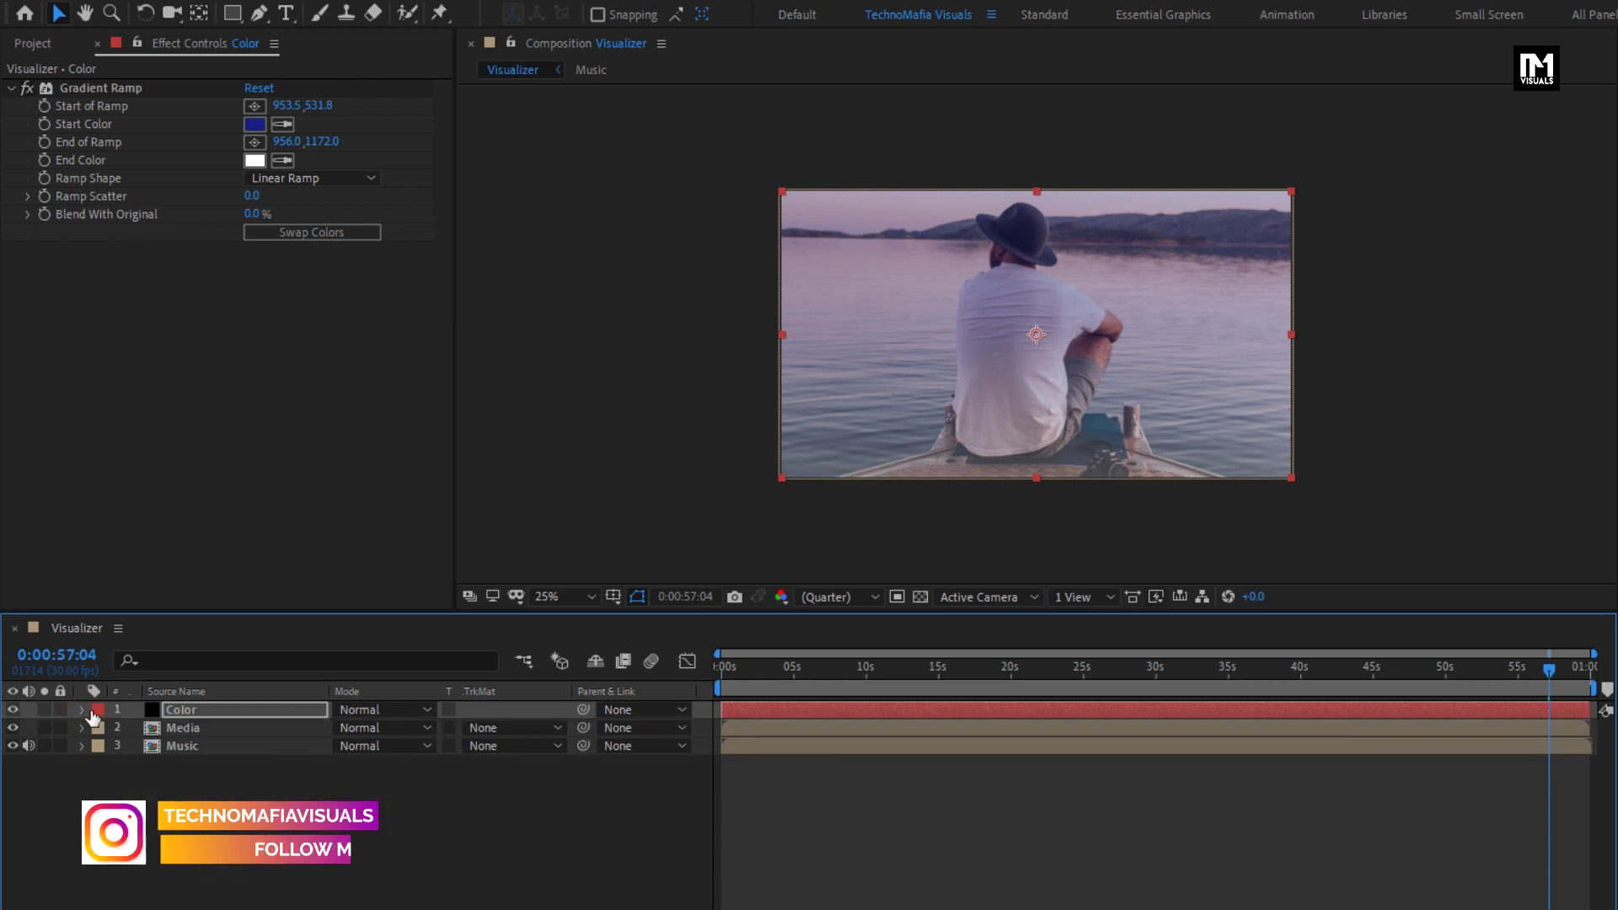
pyautogui.press('.')
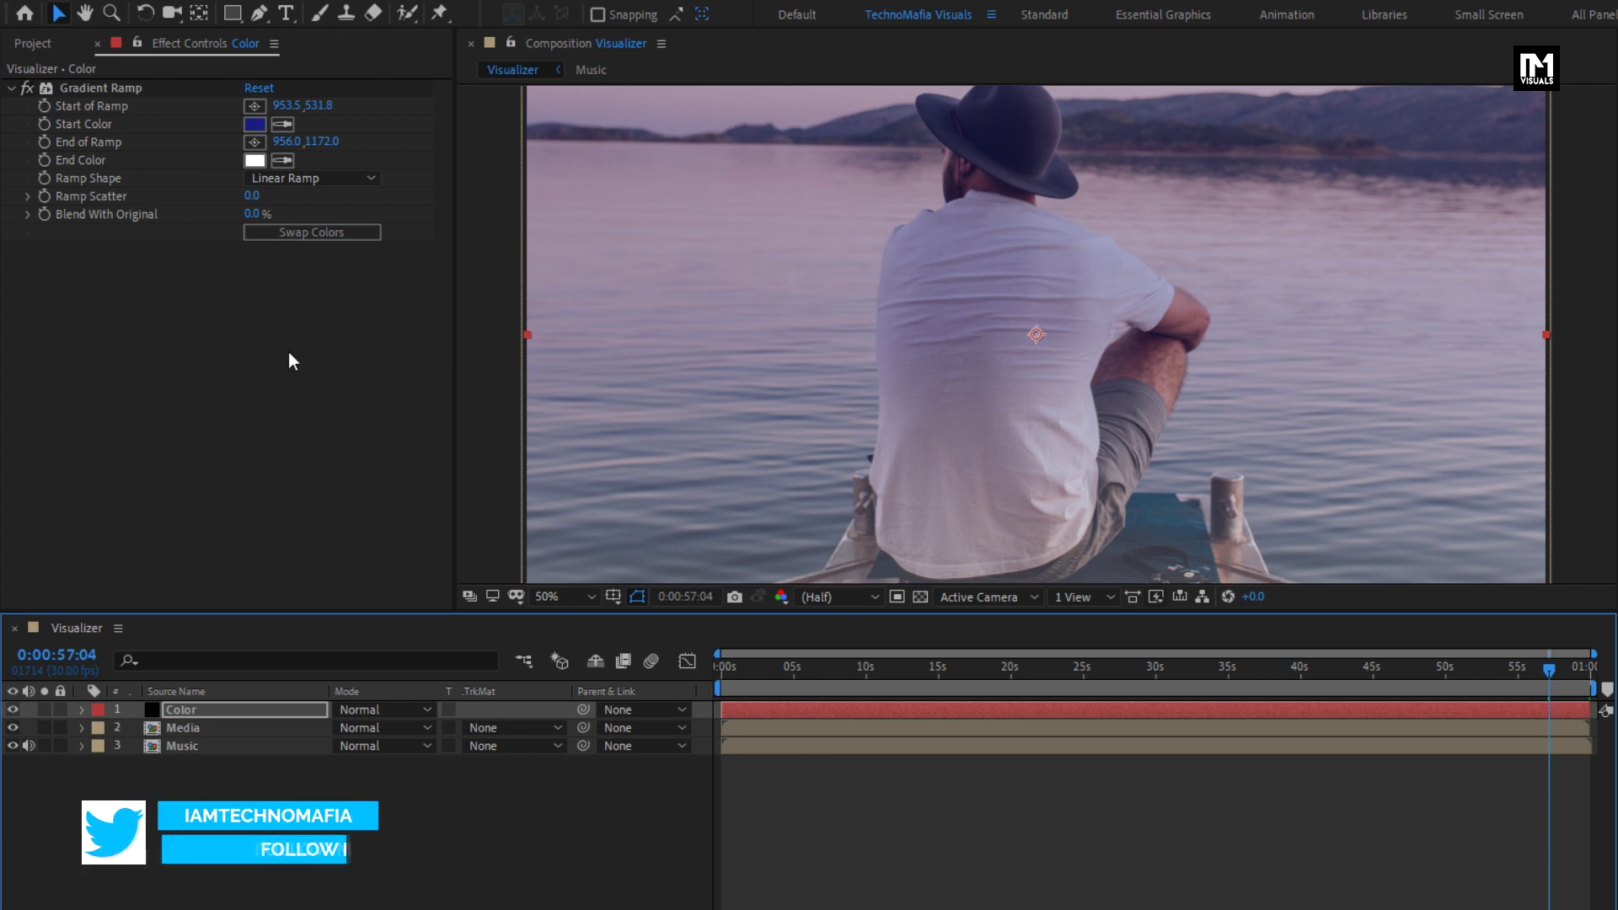
# Create a comp-size 1920 x 1080 black solid named Particles above the Color layer.
pyautogui.rightClick(323, 834)
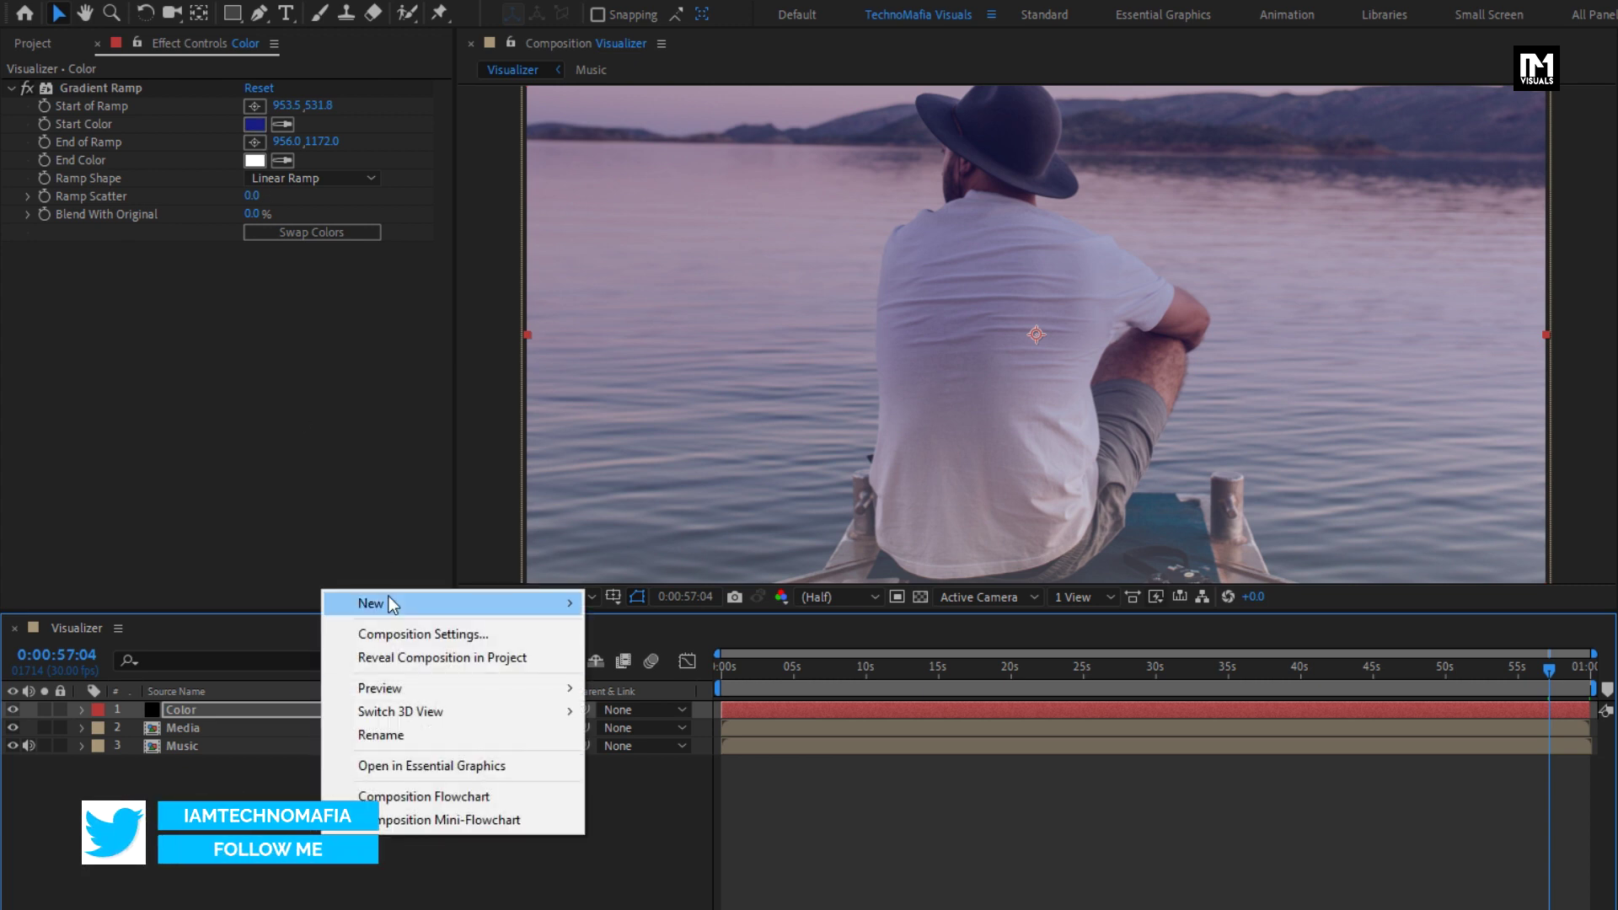
pyautogui.moveTo(387, 604)
pyautogui.click(634, 656)
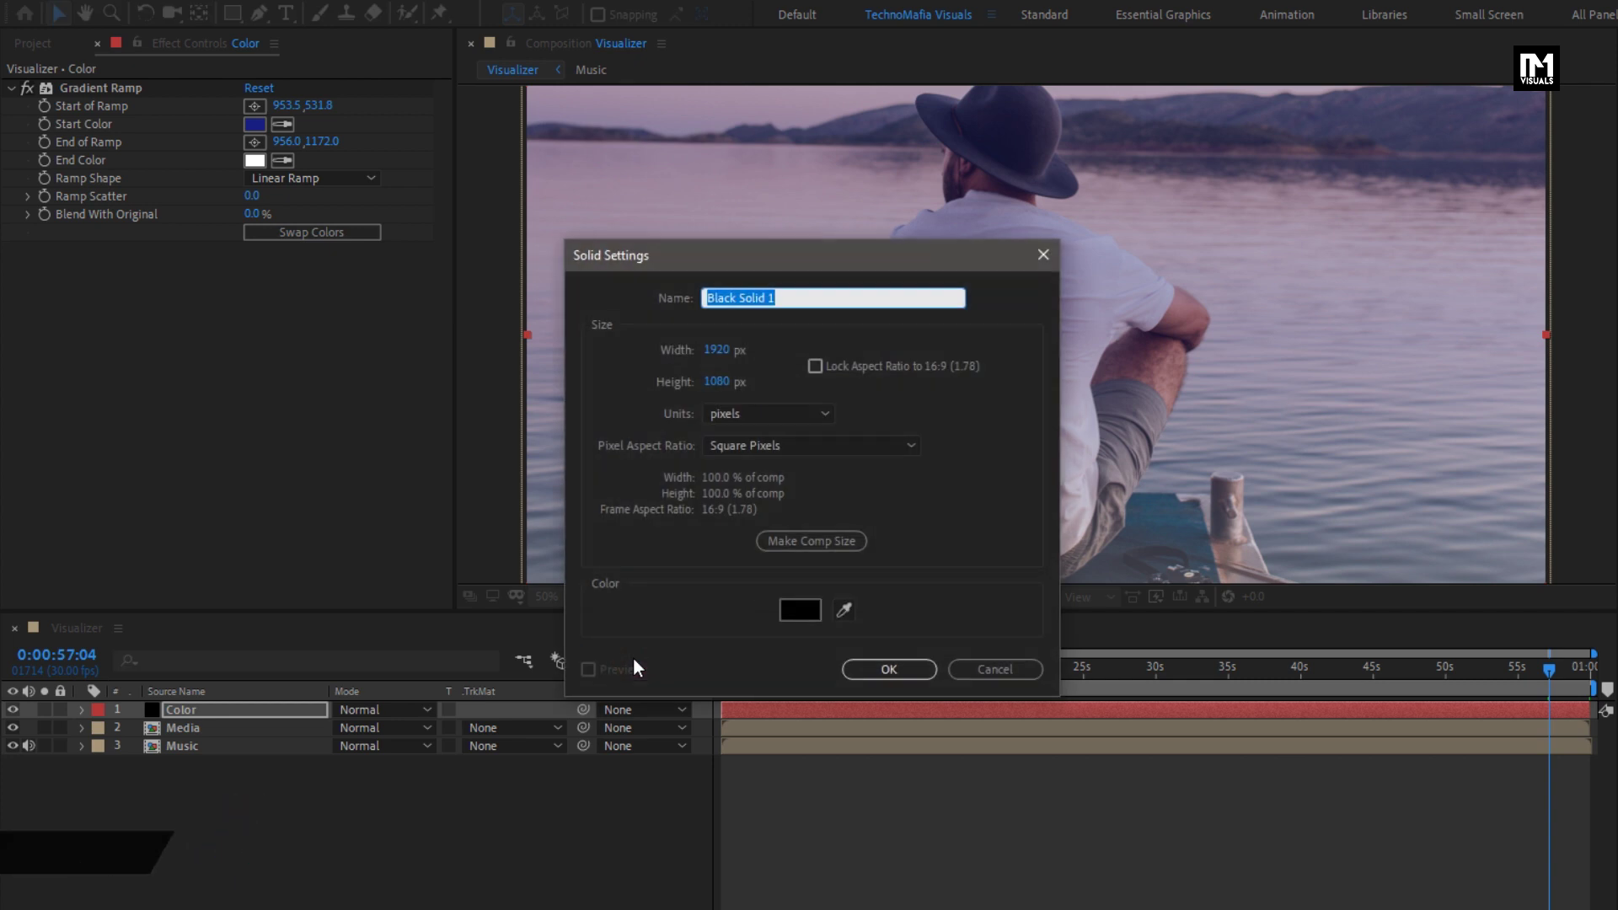
pyautogui.write('Parti')
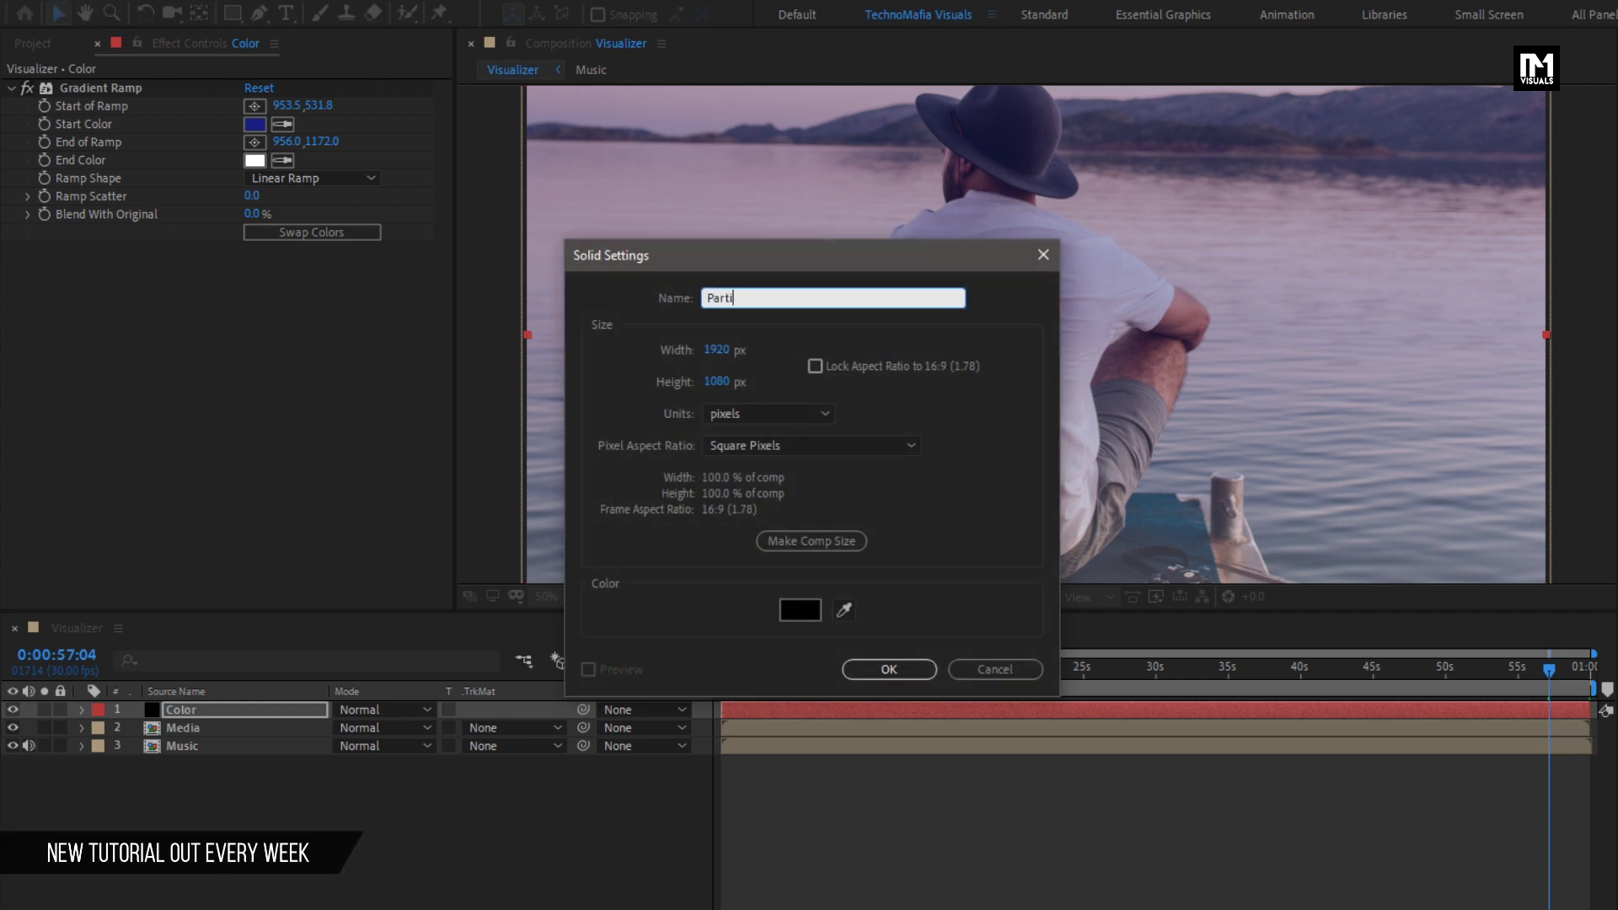
pyautogui.write('cles')
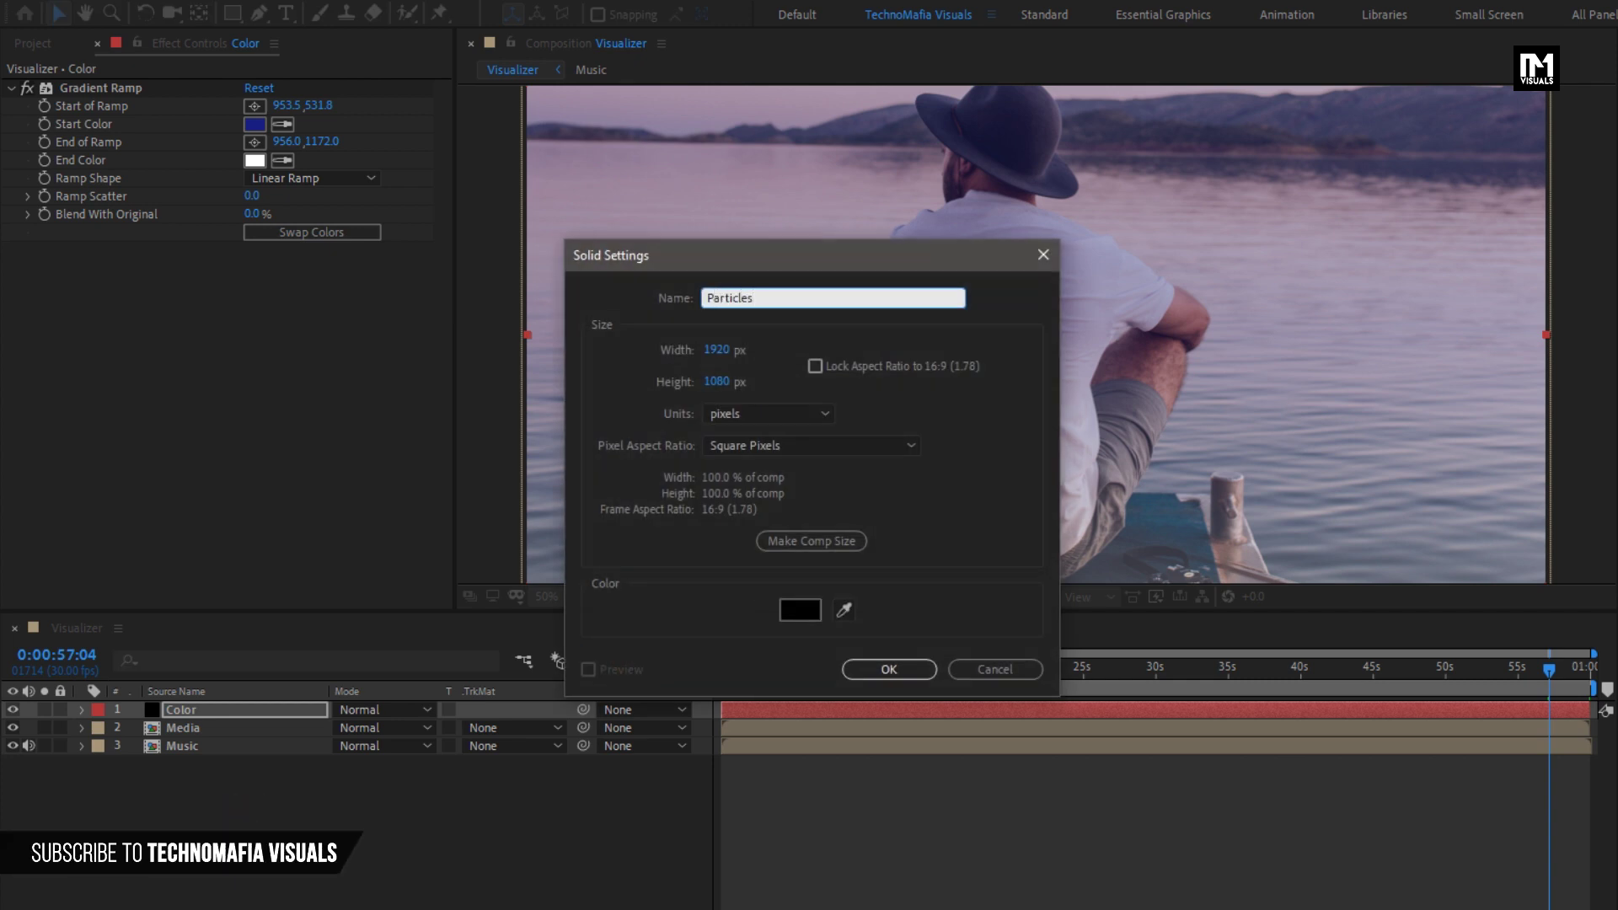
pyautogui.click(870, 676)
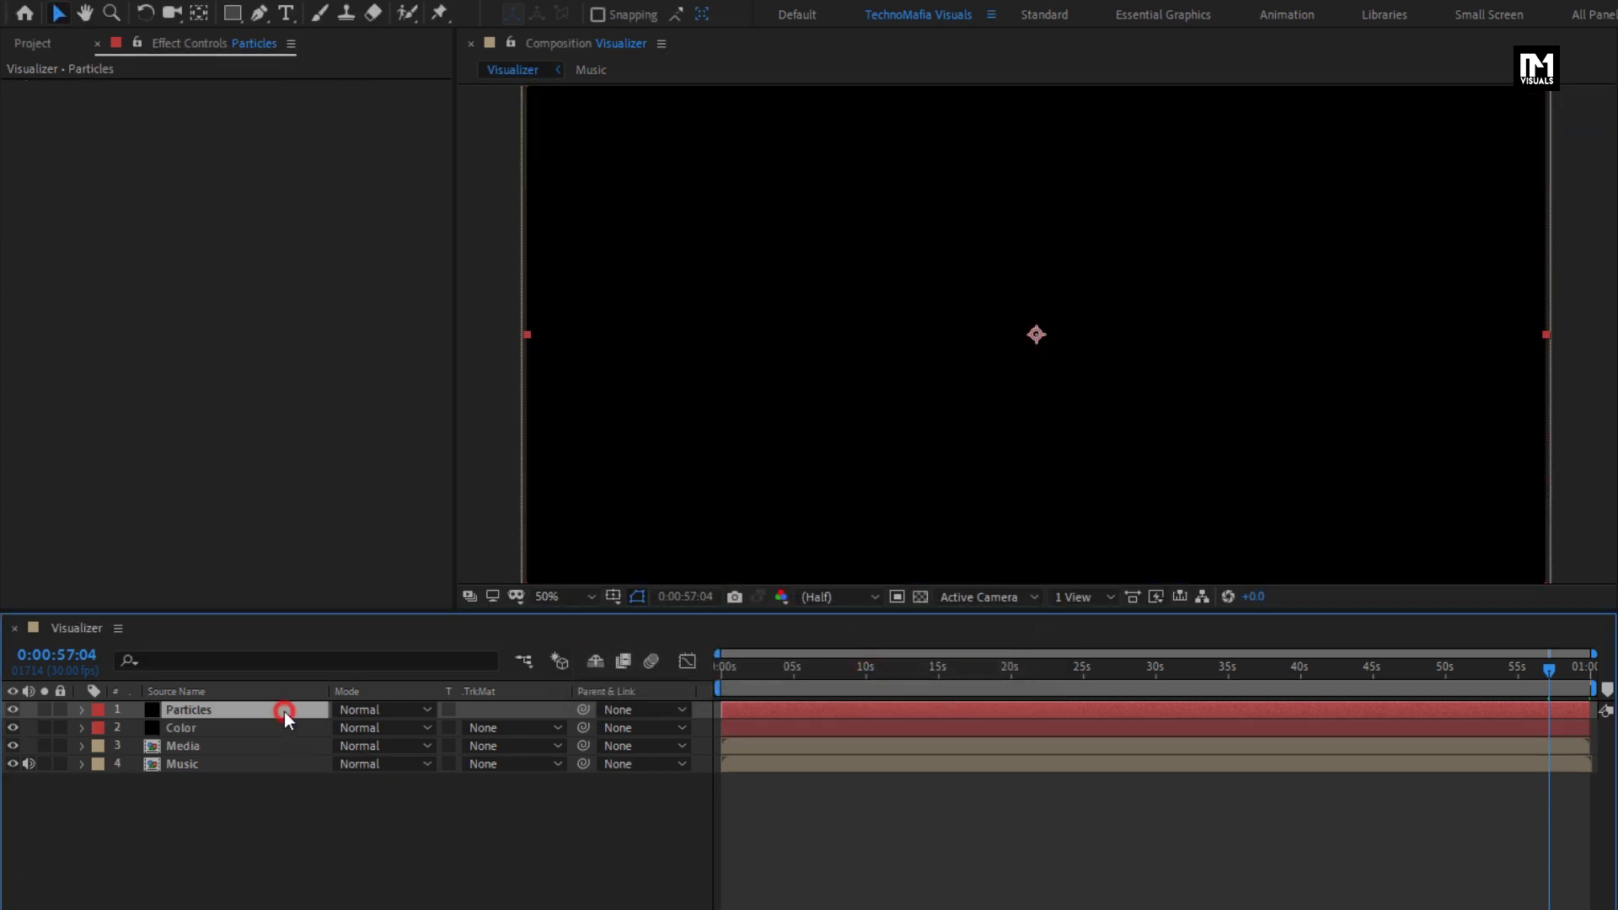
# Find the CC Star Burst effect and apply it to the Particles solid.
pyautogui.doubleClick(1402, 71)
pyautogui.write('cc s')
pyautogui.click(1348, 72)
pyautogui.write('t')
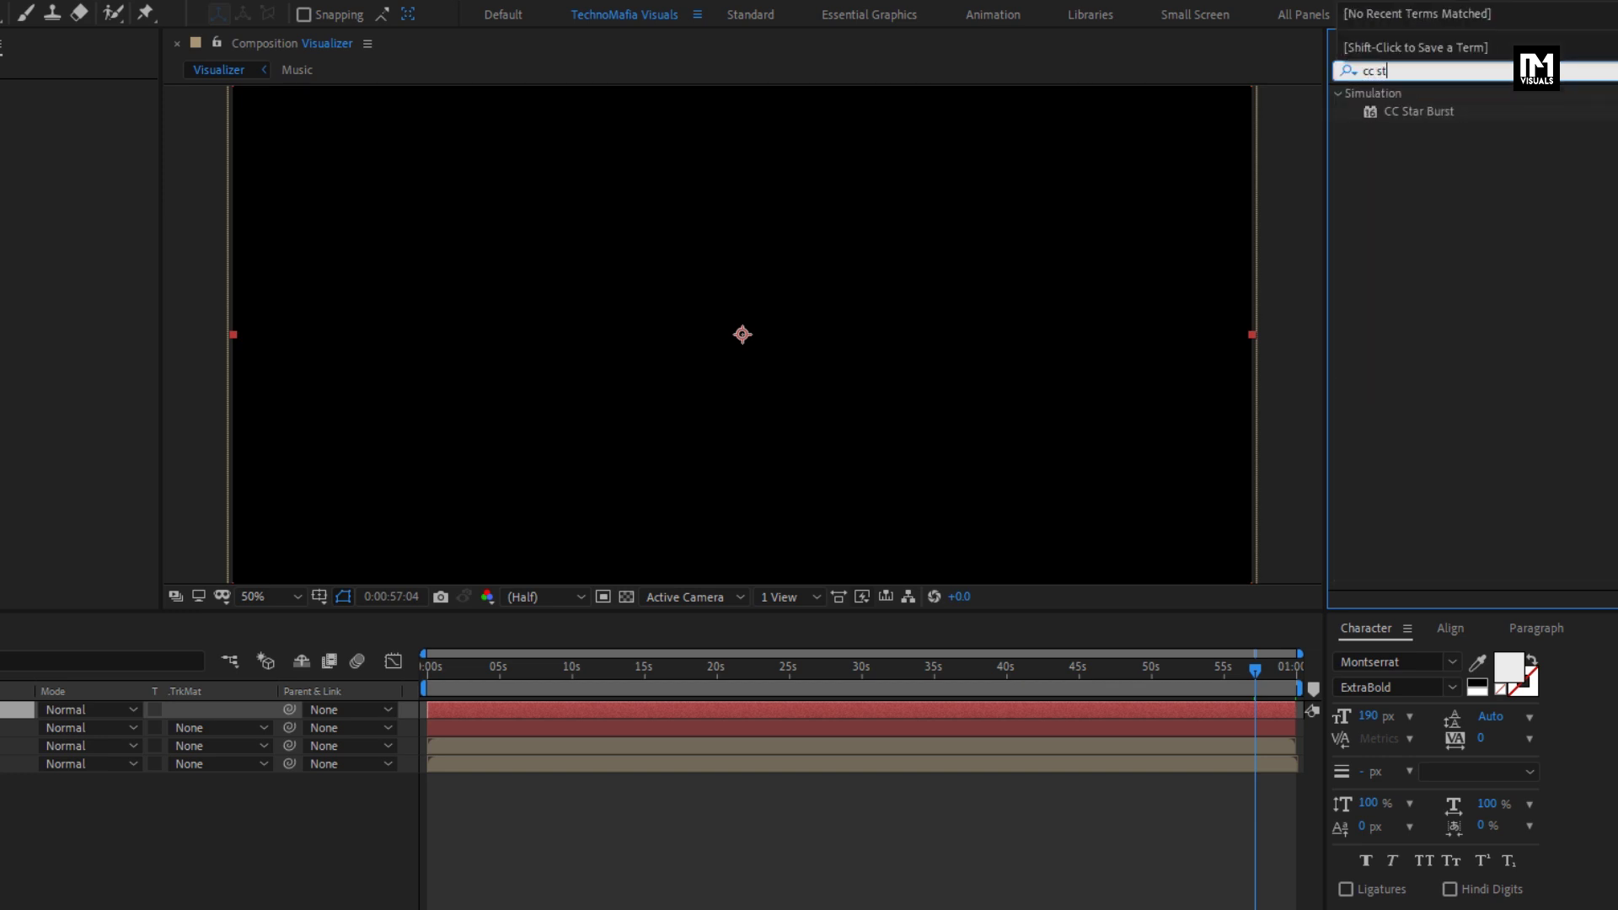
pyautogui.moveTo(1414, 113); pyautogui.dragTo(805, 307)
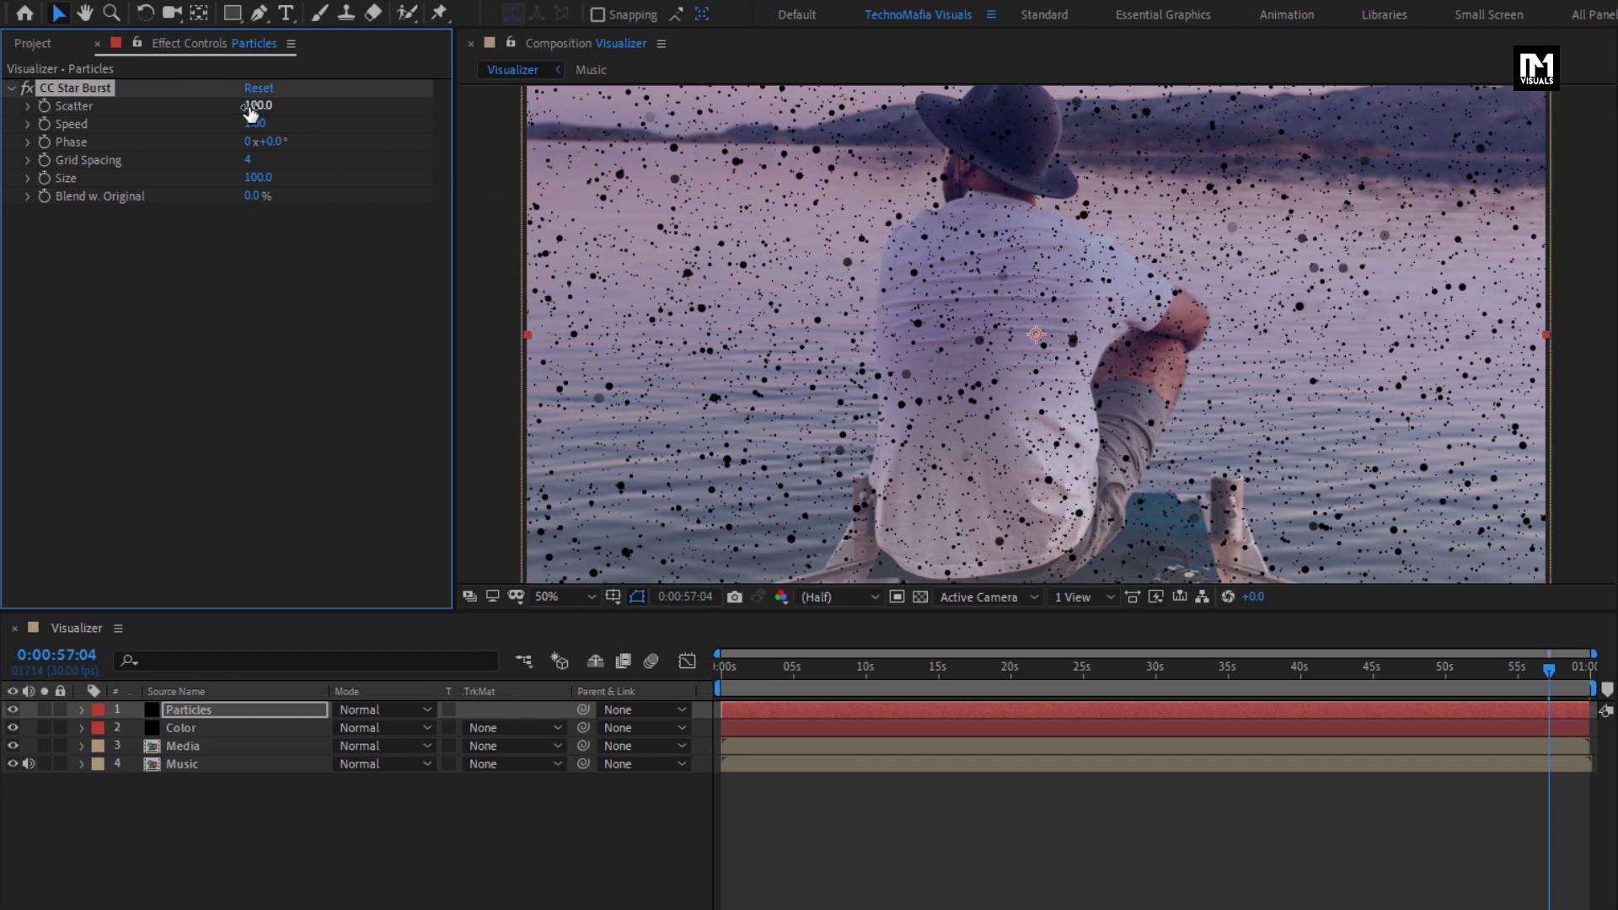
# Set CC Star Burst's Scatter to -700 and Speed to 0.02, and scrub the timeline to check the particle motion.
pyautogui.click(253, 106)
pyautogui.write('-700')
pyautogui.press('Return')
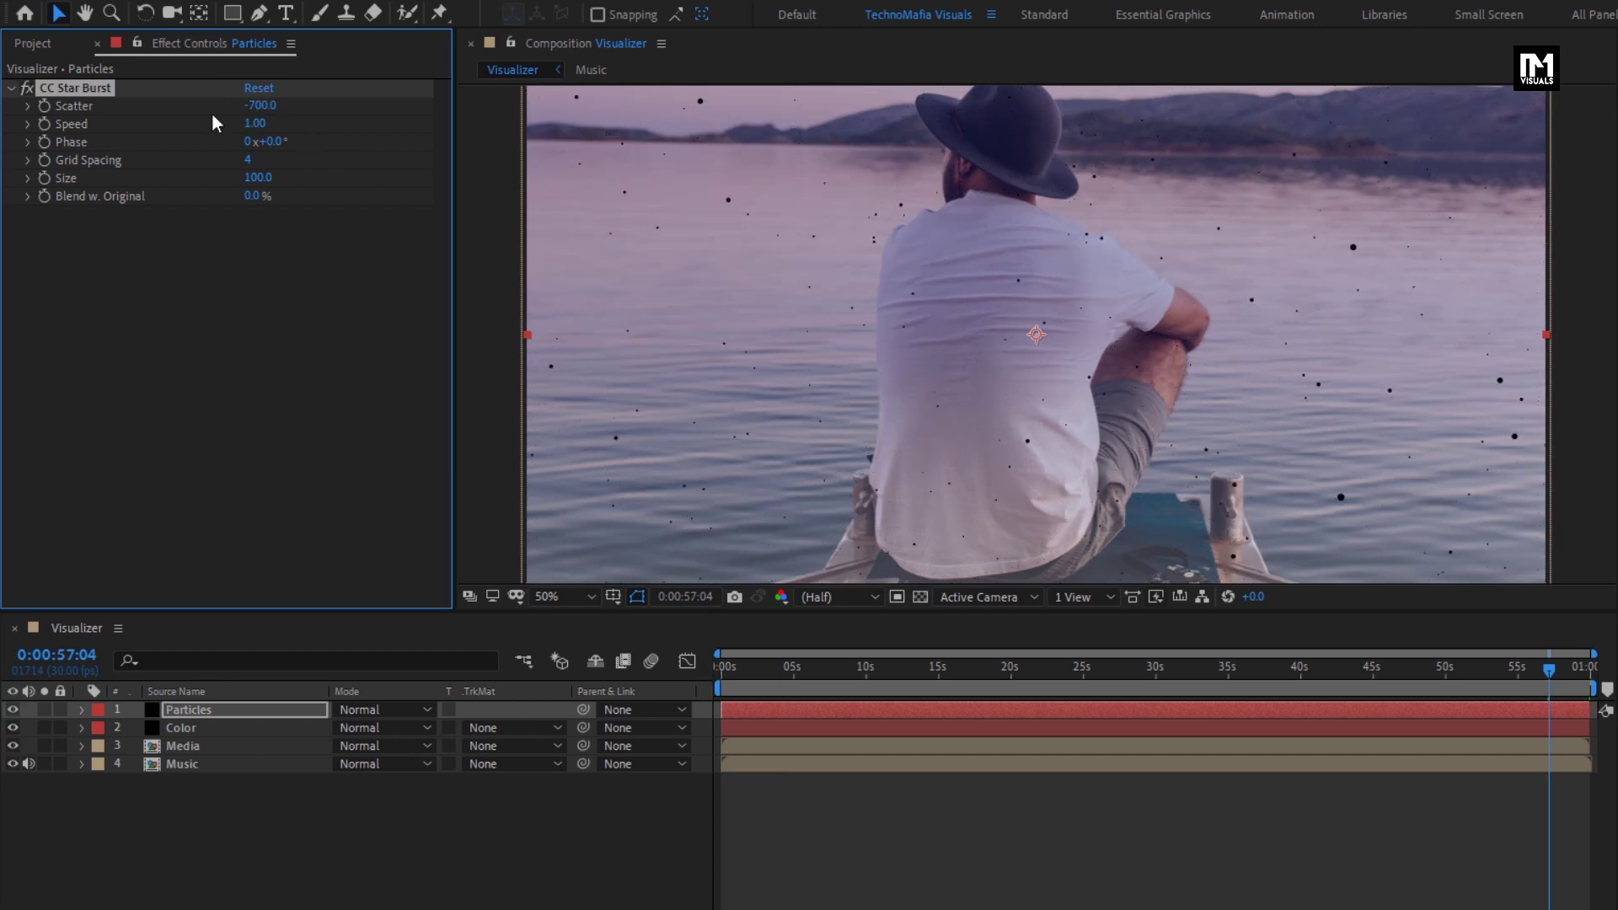
pyautogui.click(256, 124)
pyautogui.write('0.02')
pyautogui.press('Return')
pyautogui.moveTo(737, 665); pyautogui.dragTo(1120, 673)
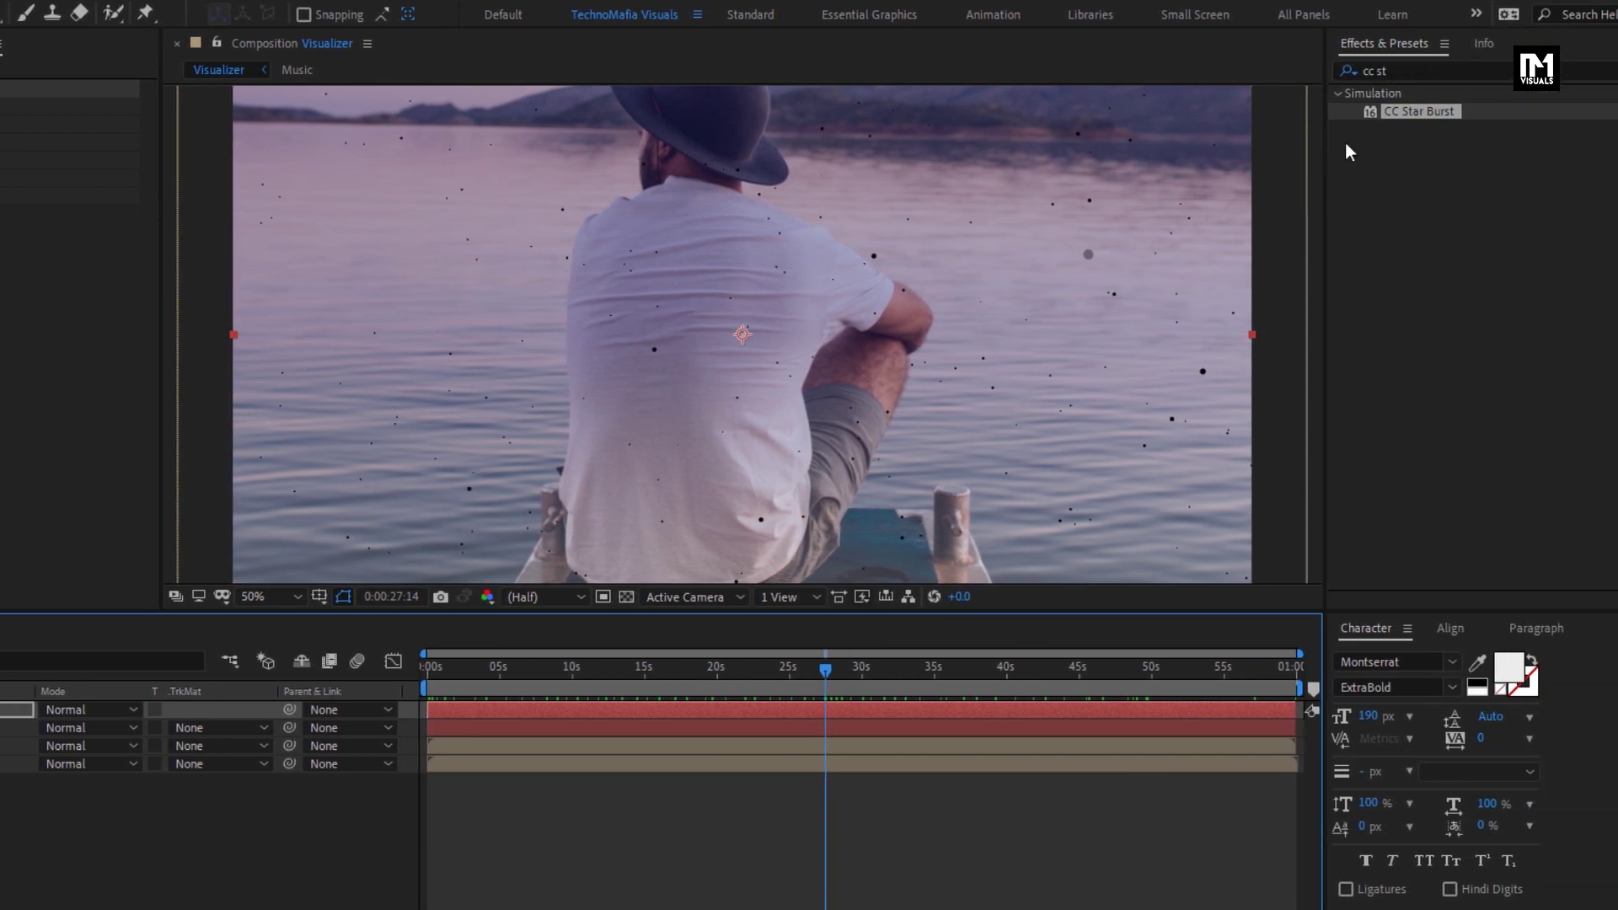
# Apply the Gradient Ramp effect to the Particles layer and set its Start Color to light red FA7D7D.
pyautogui.click(1342, 66)
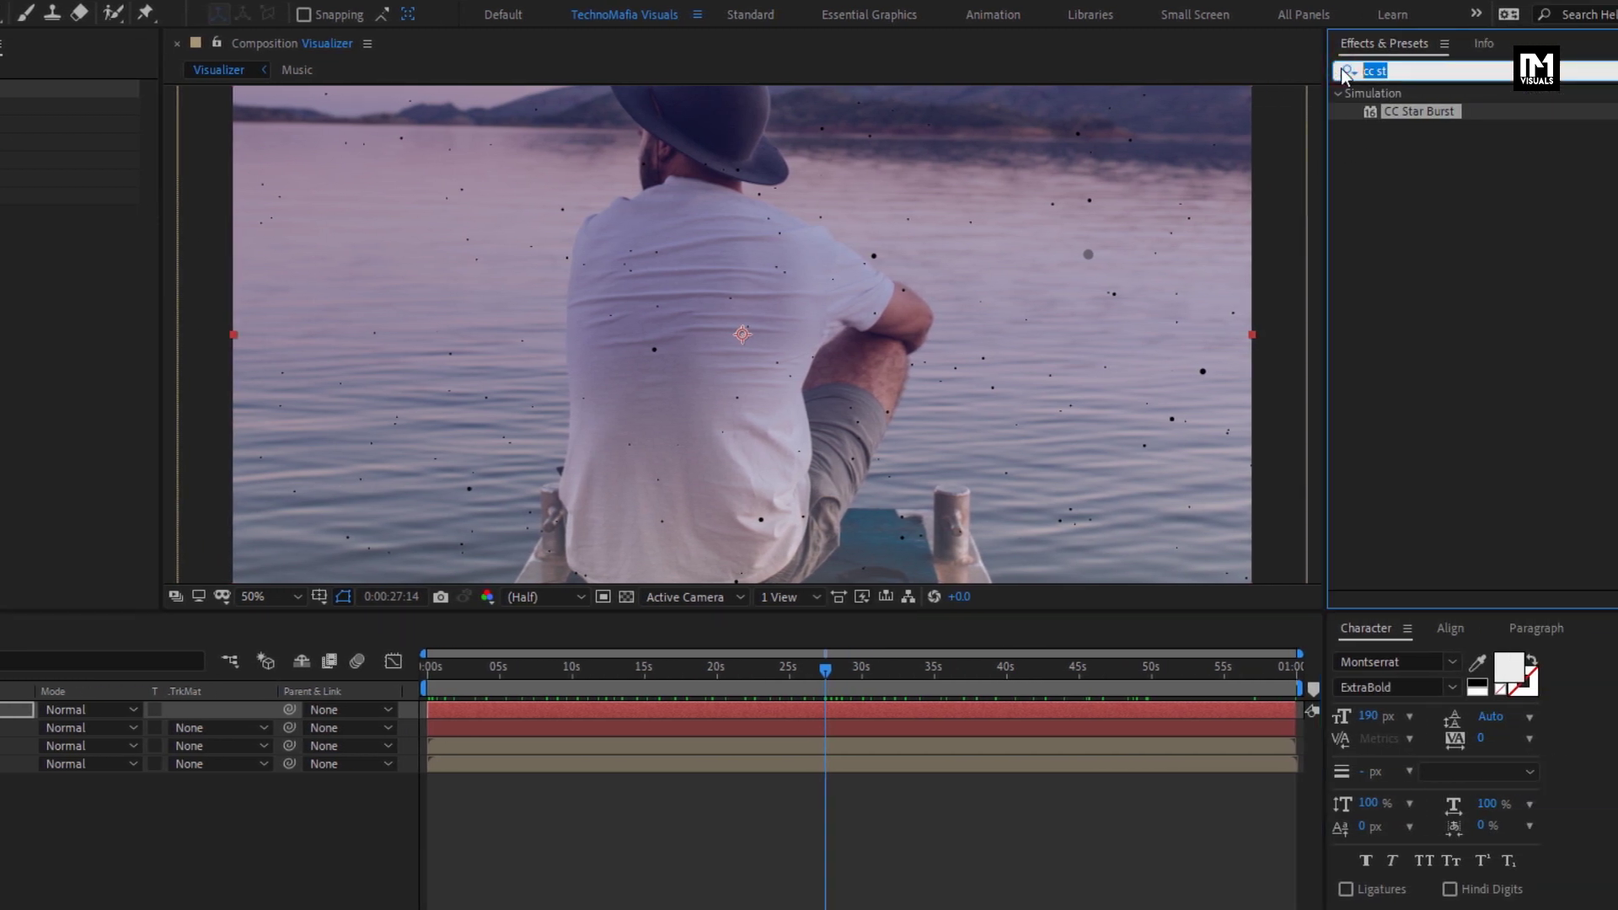
pyautogui.write('ramp')
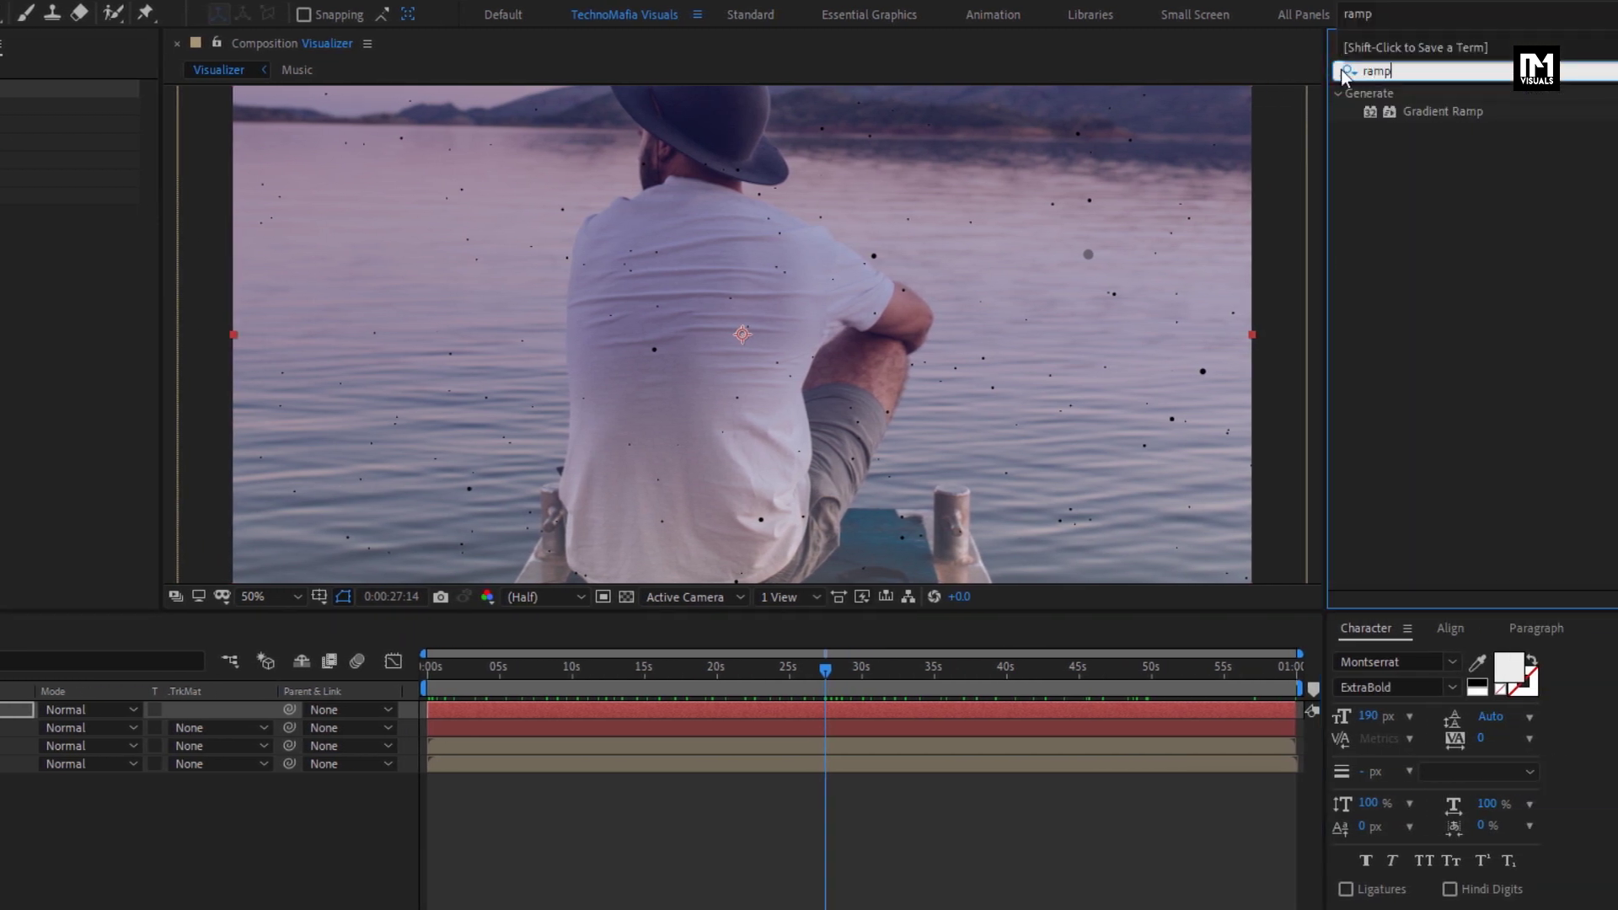
pyautogui.moveTo(1435, 111); pyautogui.dragTo(858, 328)
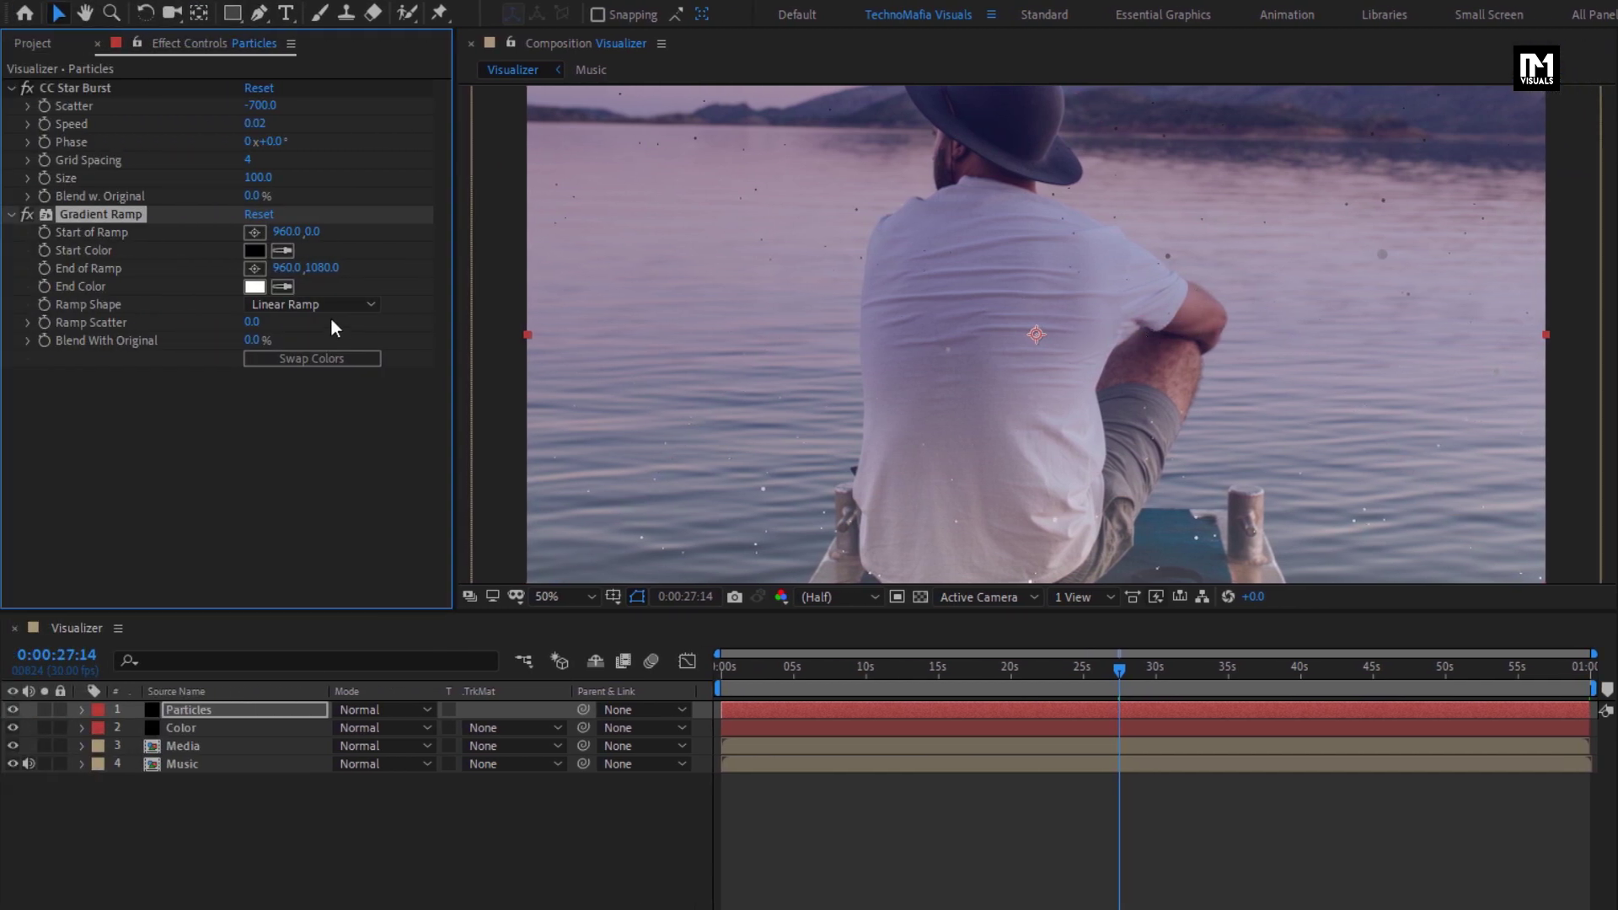
pyautogui.click(255, 249)
pyautogui.moveTo(404, 299); pyautogui.dragTo(354, 281)
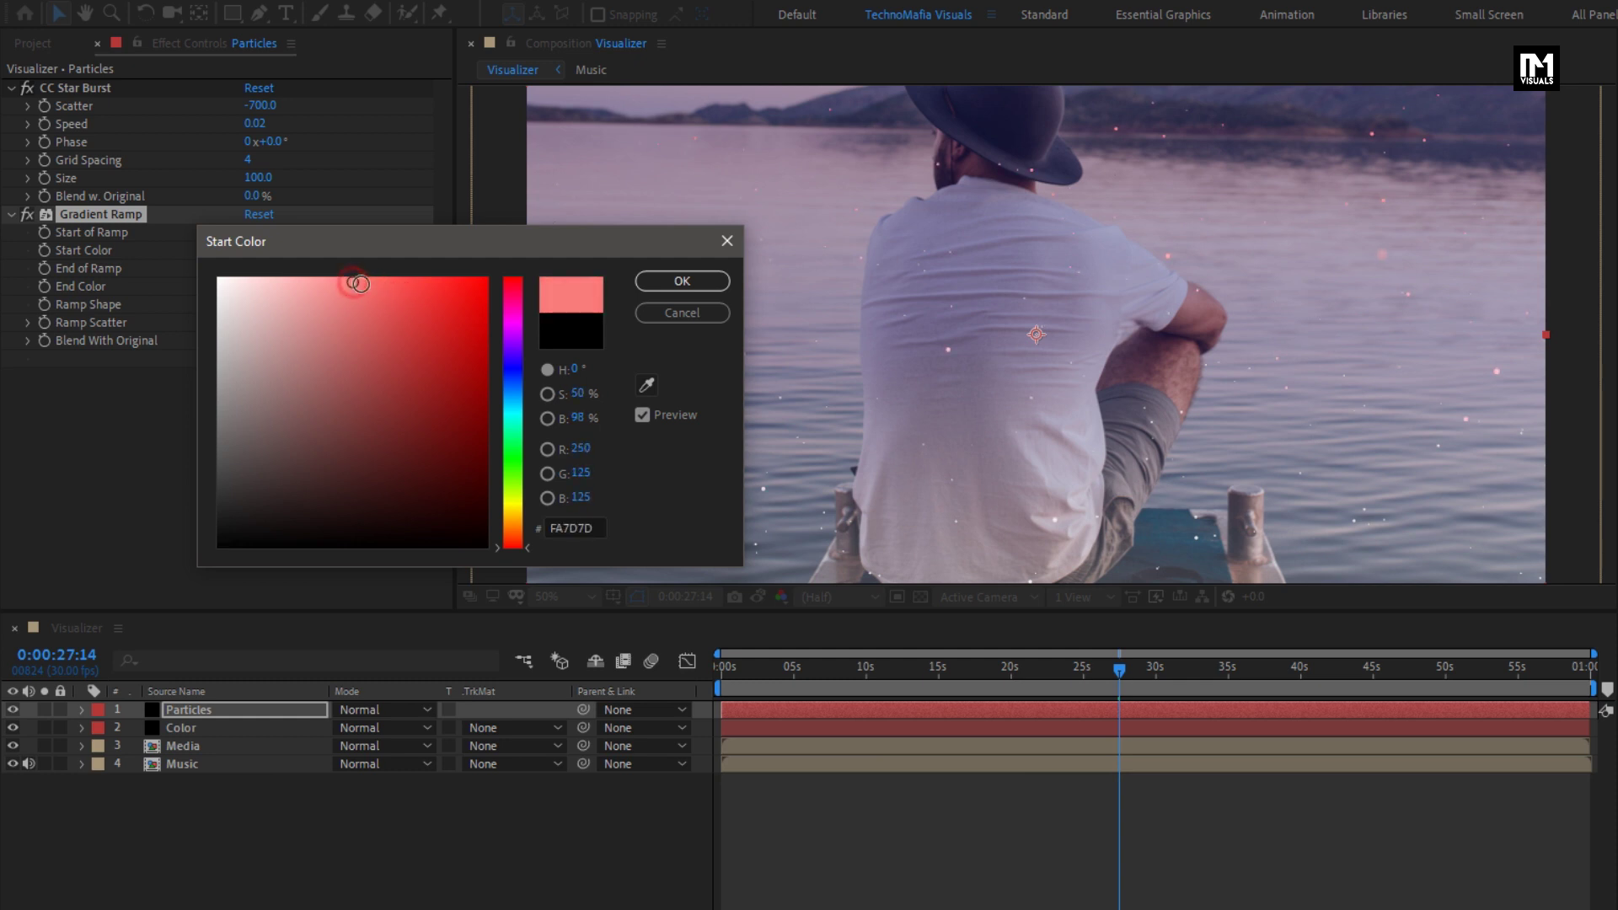
pyautogui.click(682, 281)
pyautogui.press(',')
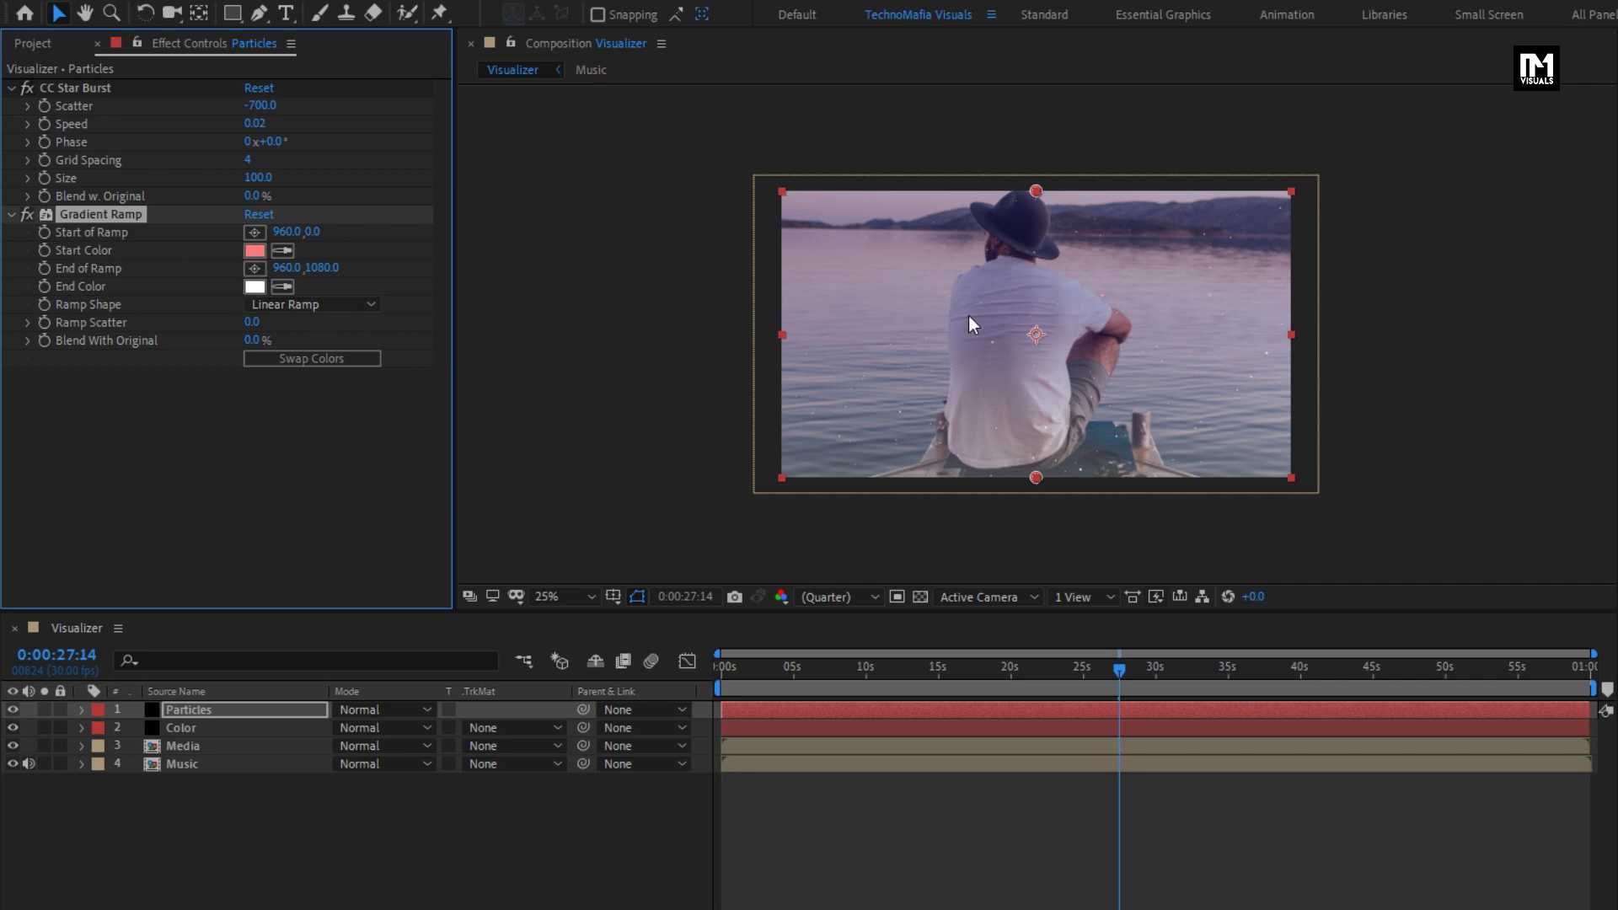
pyautogui.press('.')
pyautogui.click(560, 597)
pyautogui.click(576, 642)
pyautogui.moveTo(741, 674); pyautogui.dragTo(799, 701)
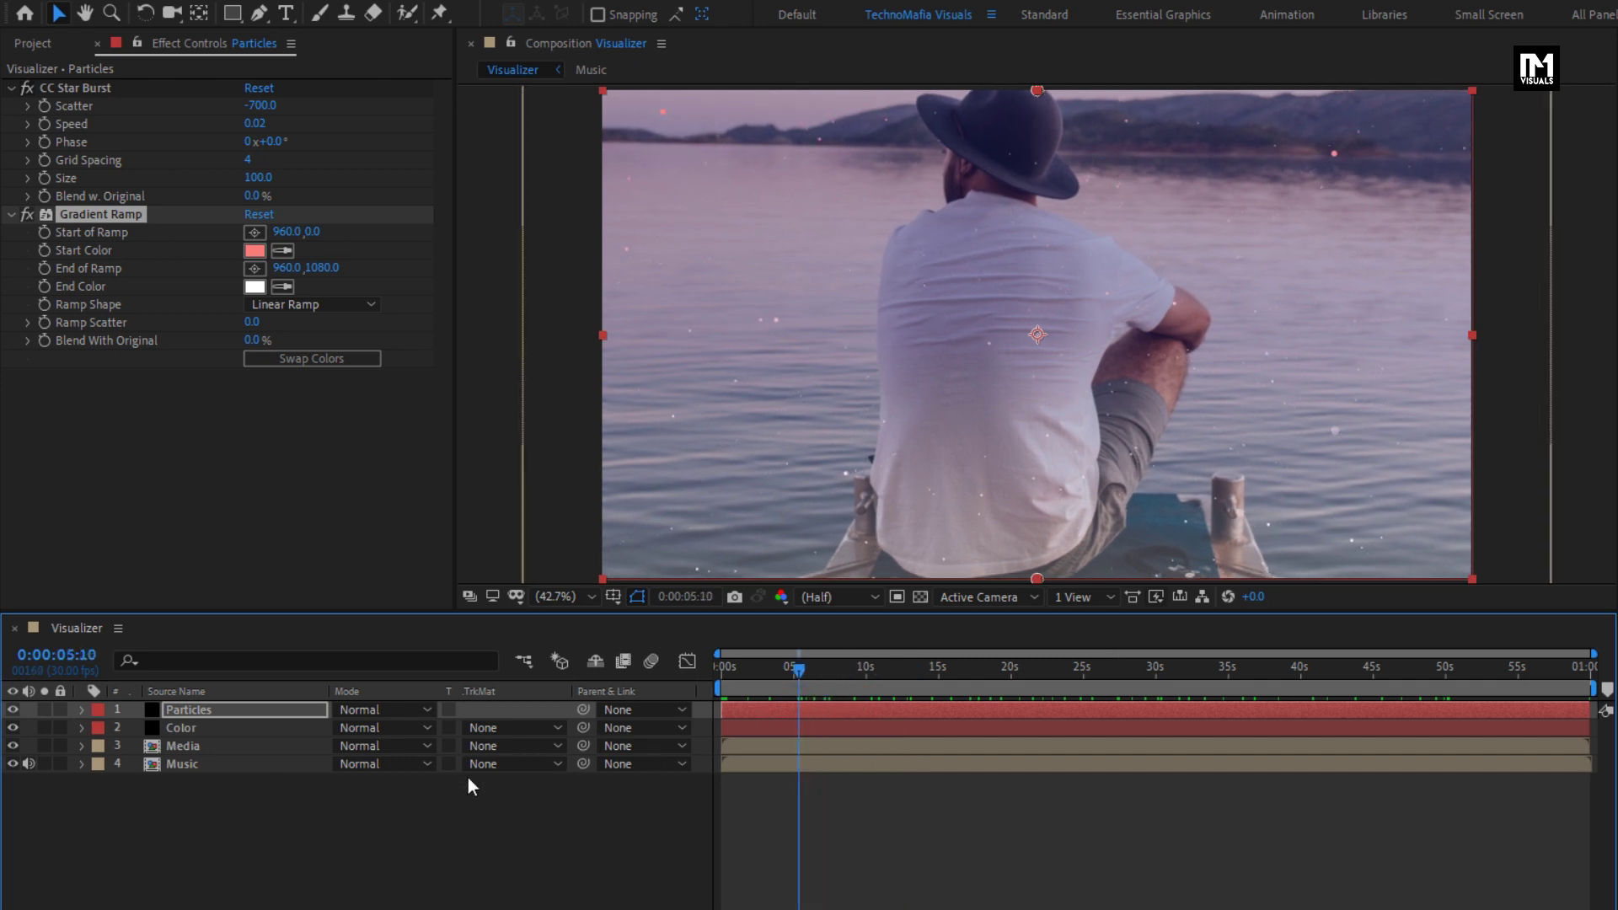
# Create a comp-size black solid named Visualizer above the Particles layer.
pyautogui.rightClick(317, 809)
pyautogui.moveTo(563, 828)
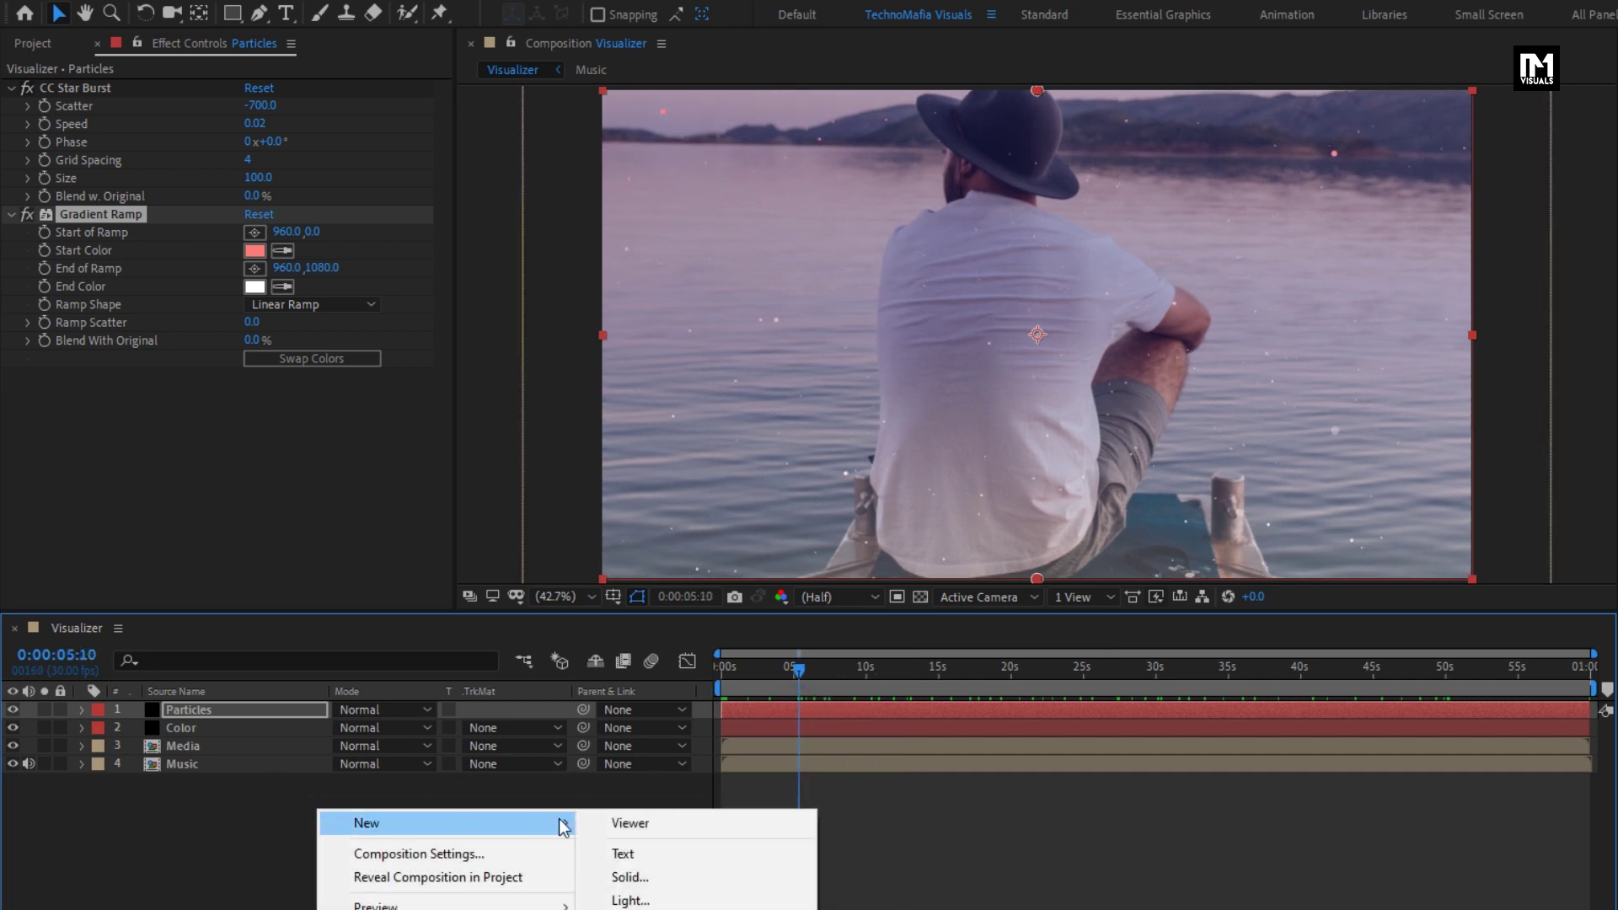
pyautogui.click(626, 878)
pyautogui.write('Visualizer')
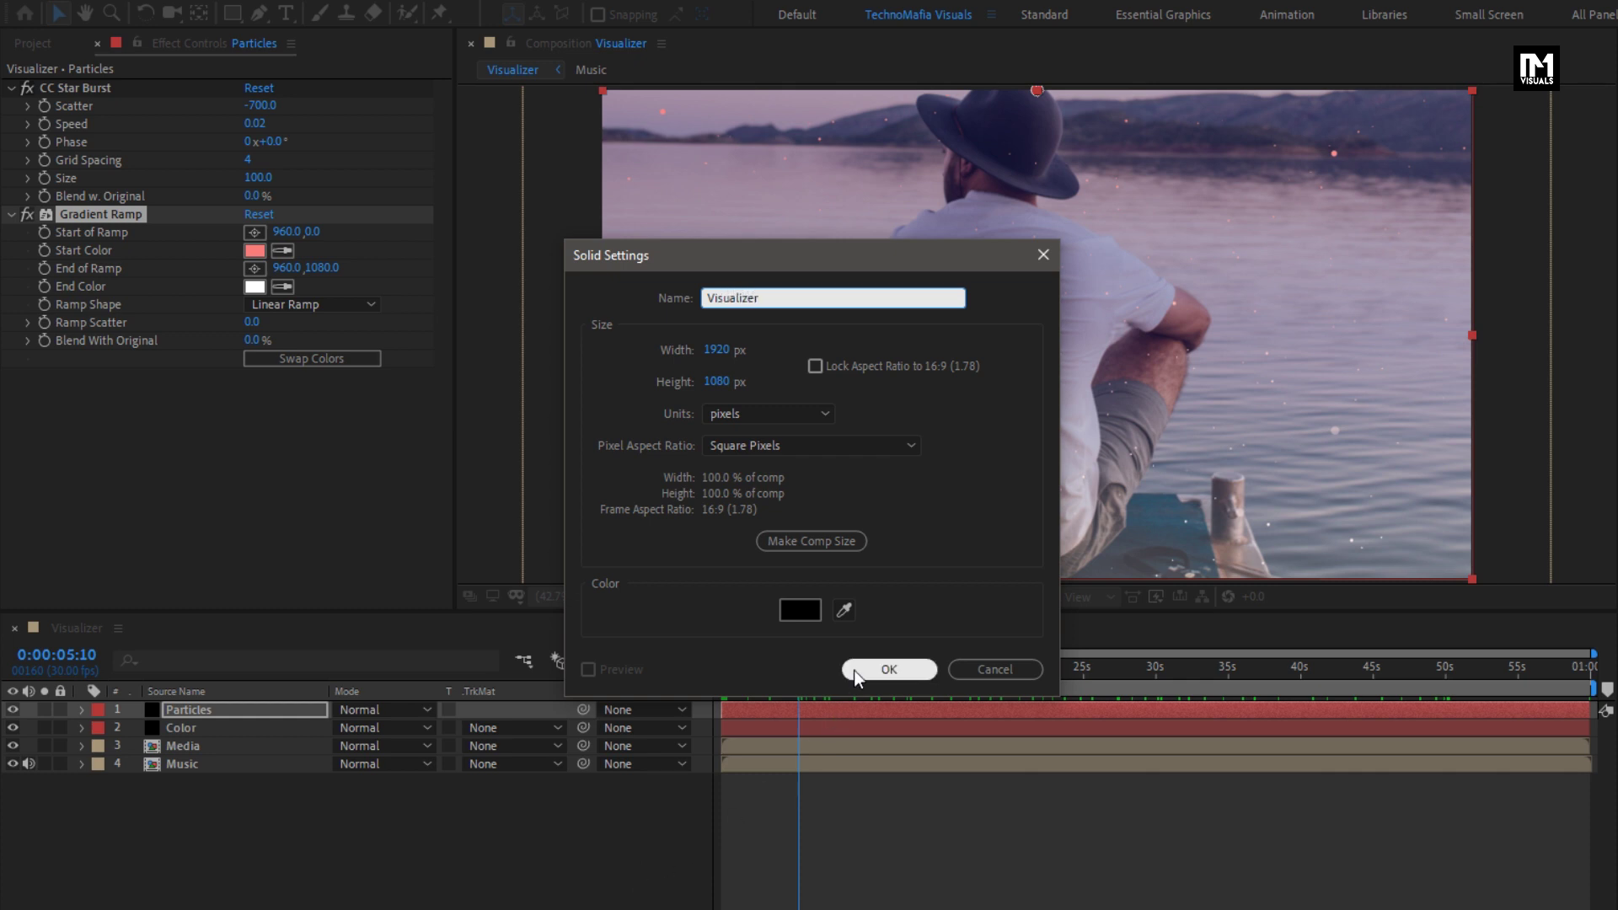
pyautogui.click(856, 669)
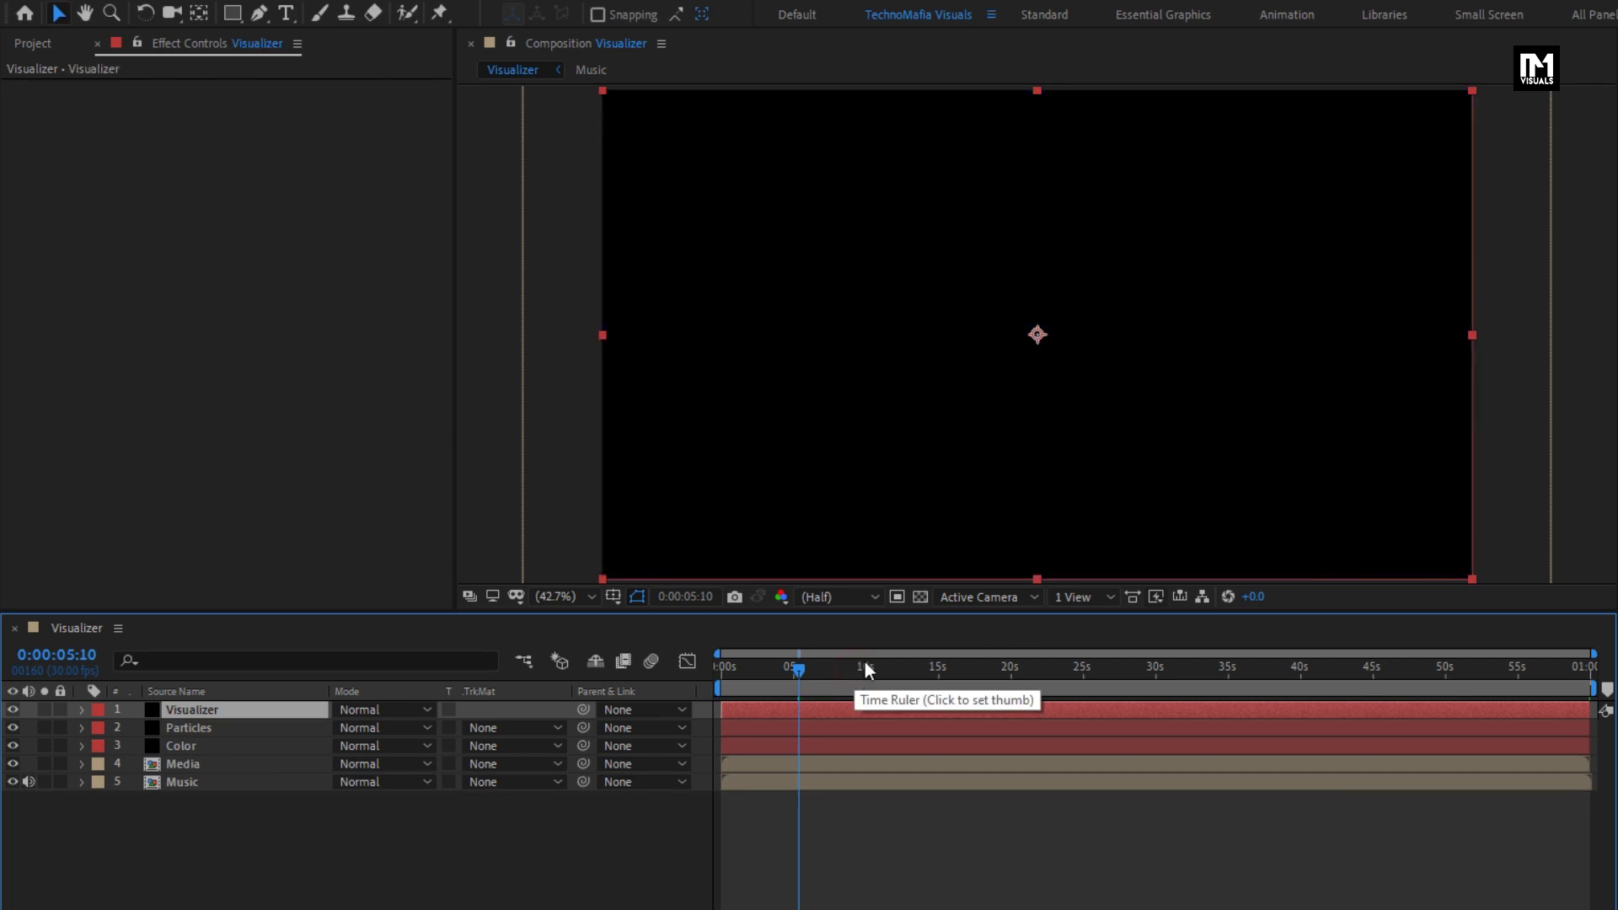
# Apply the Audio Spectrum effect to the Visualizer solid and set its Audio Layer to Music.
pyautogui.click(1329, 71)
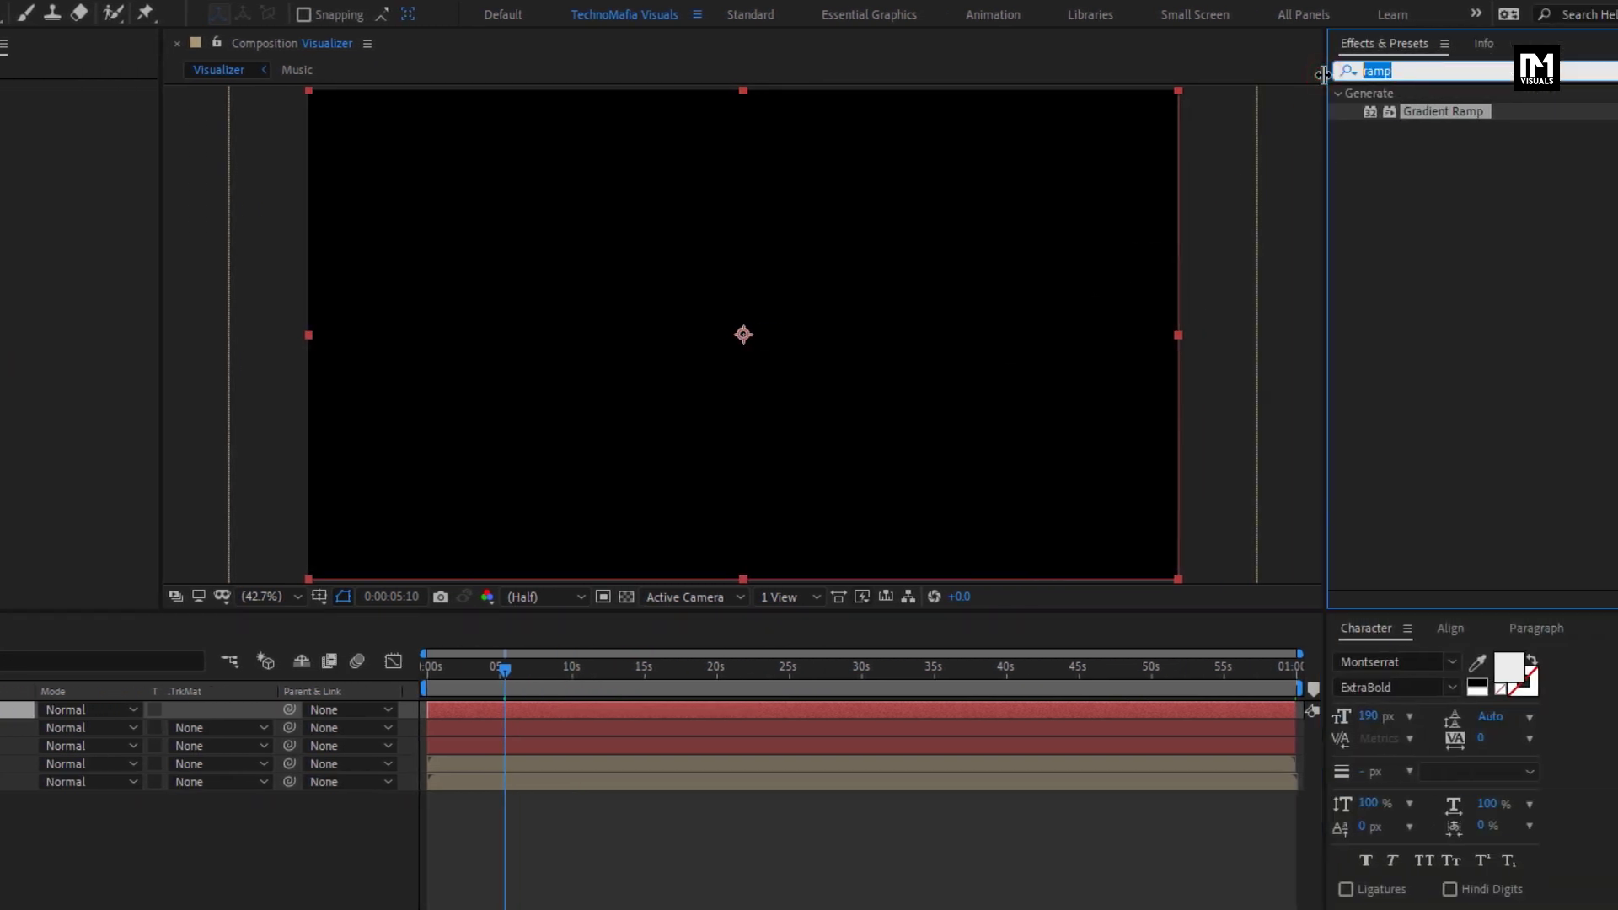
pyautogui.write('audi')
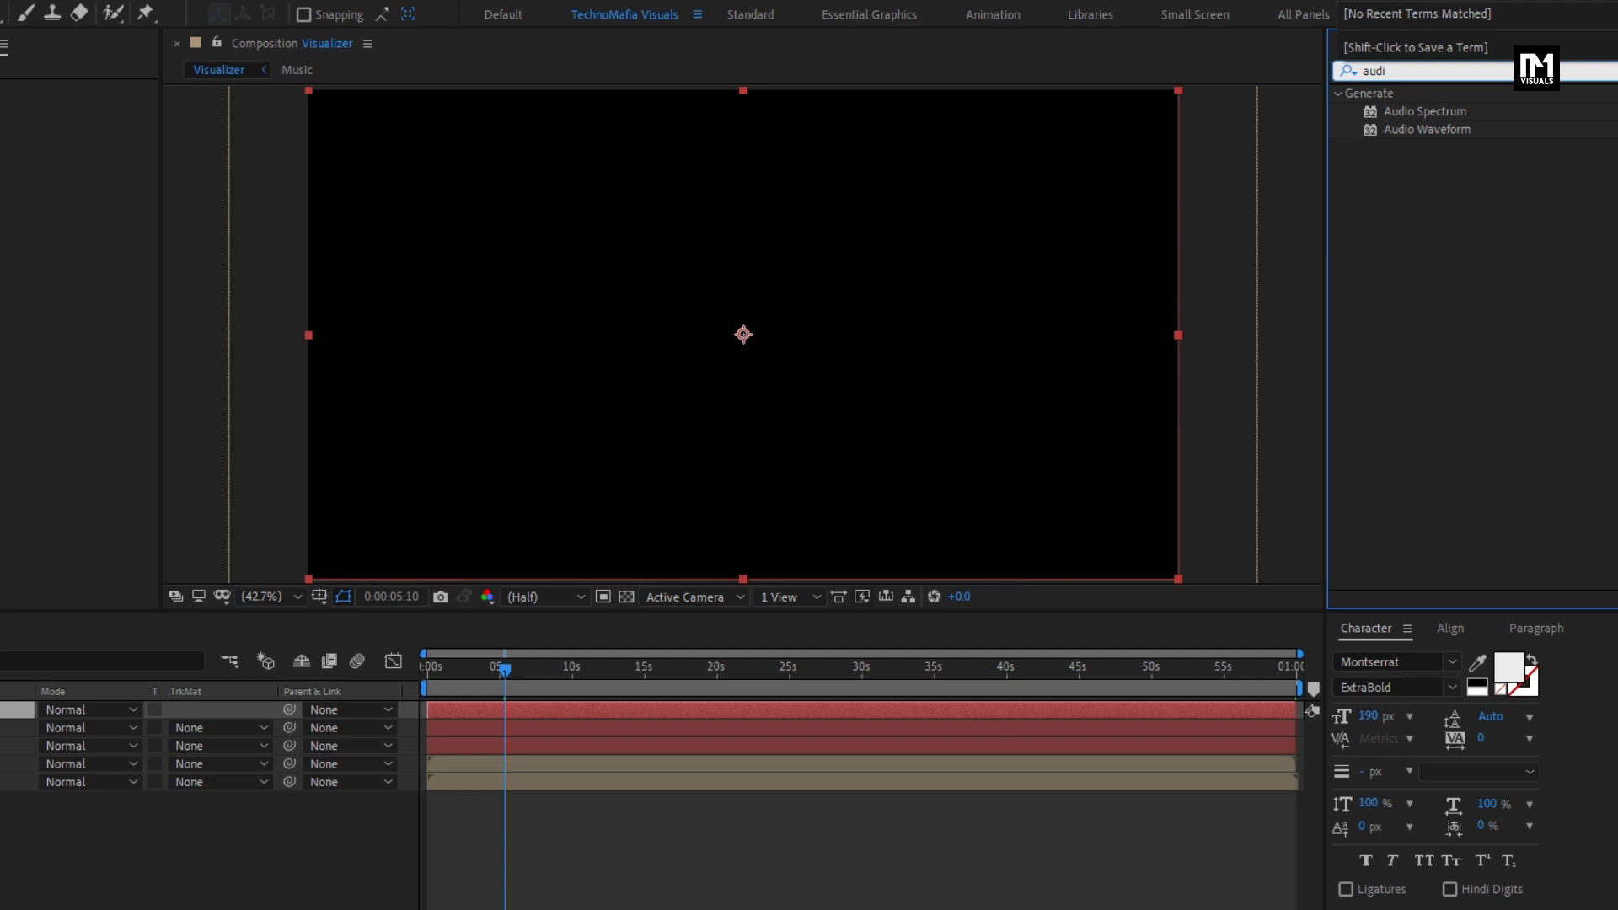
pyautogui.click(1416, 112)
pyautogui.moveTo(1438, 113); pyautogui.dragTo(830, 320)
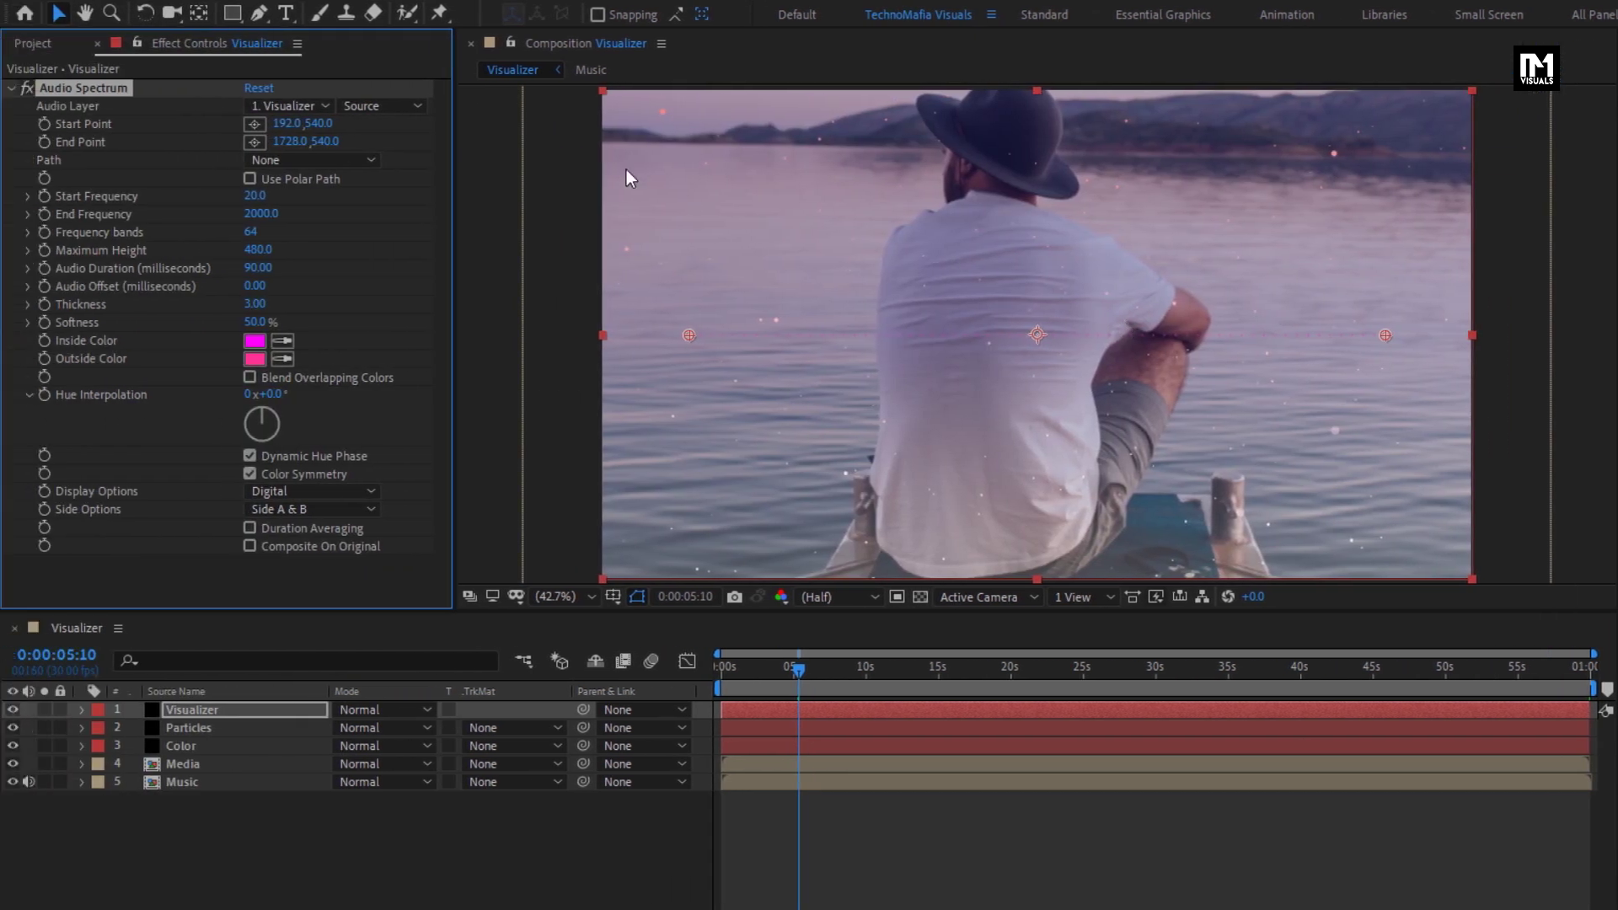
pyautogui.click(306, 108)
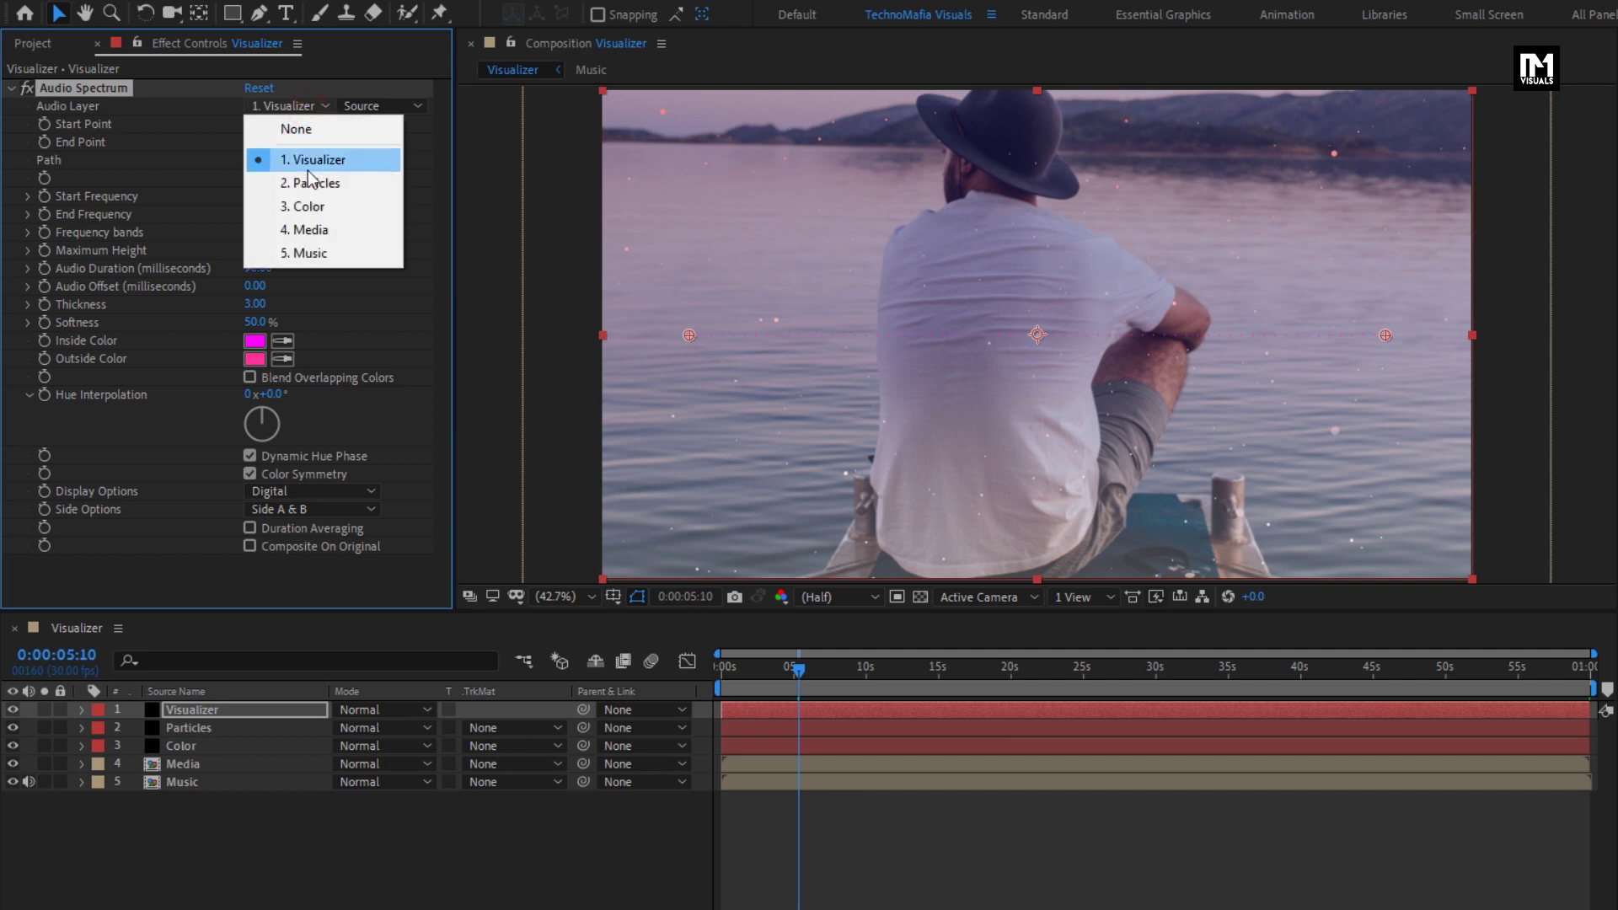
pyautogui.click(340, 253)
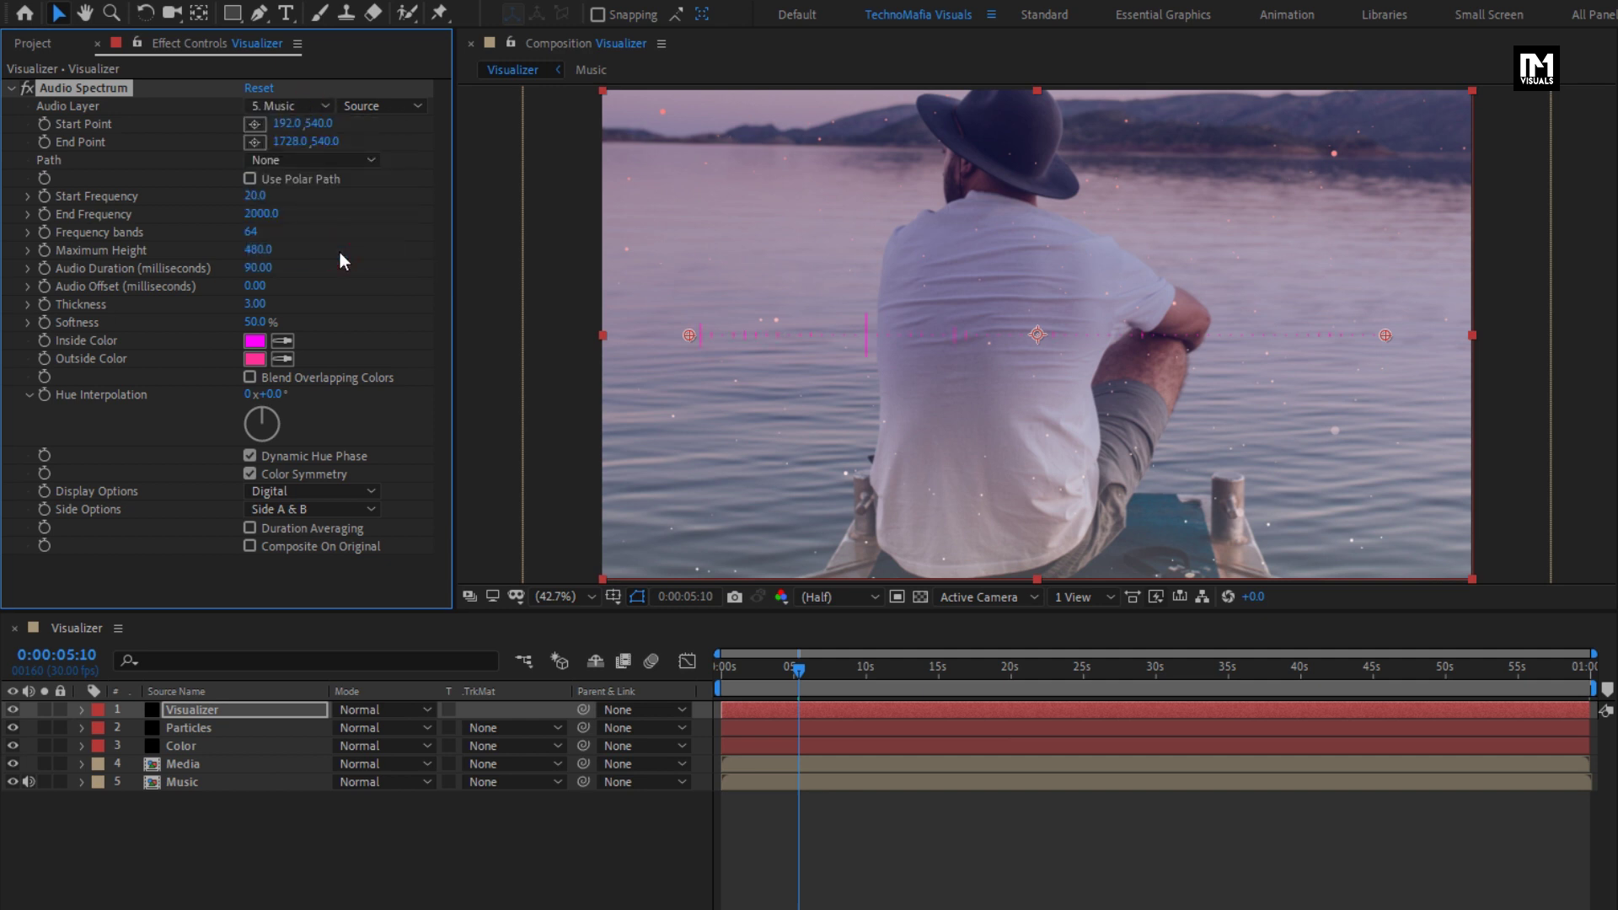
pyautogui.moveTo(808, 672); pyautogui.dragTo(803, 723)
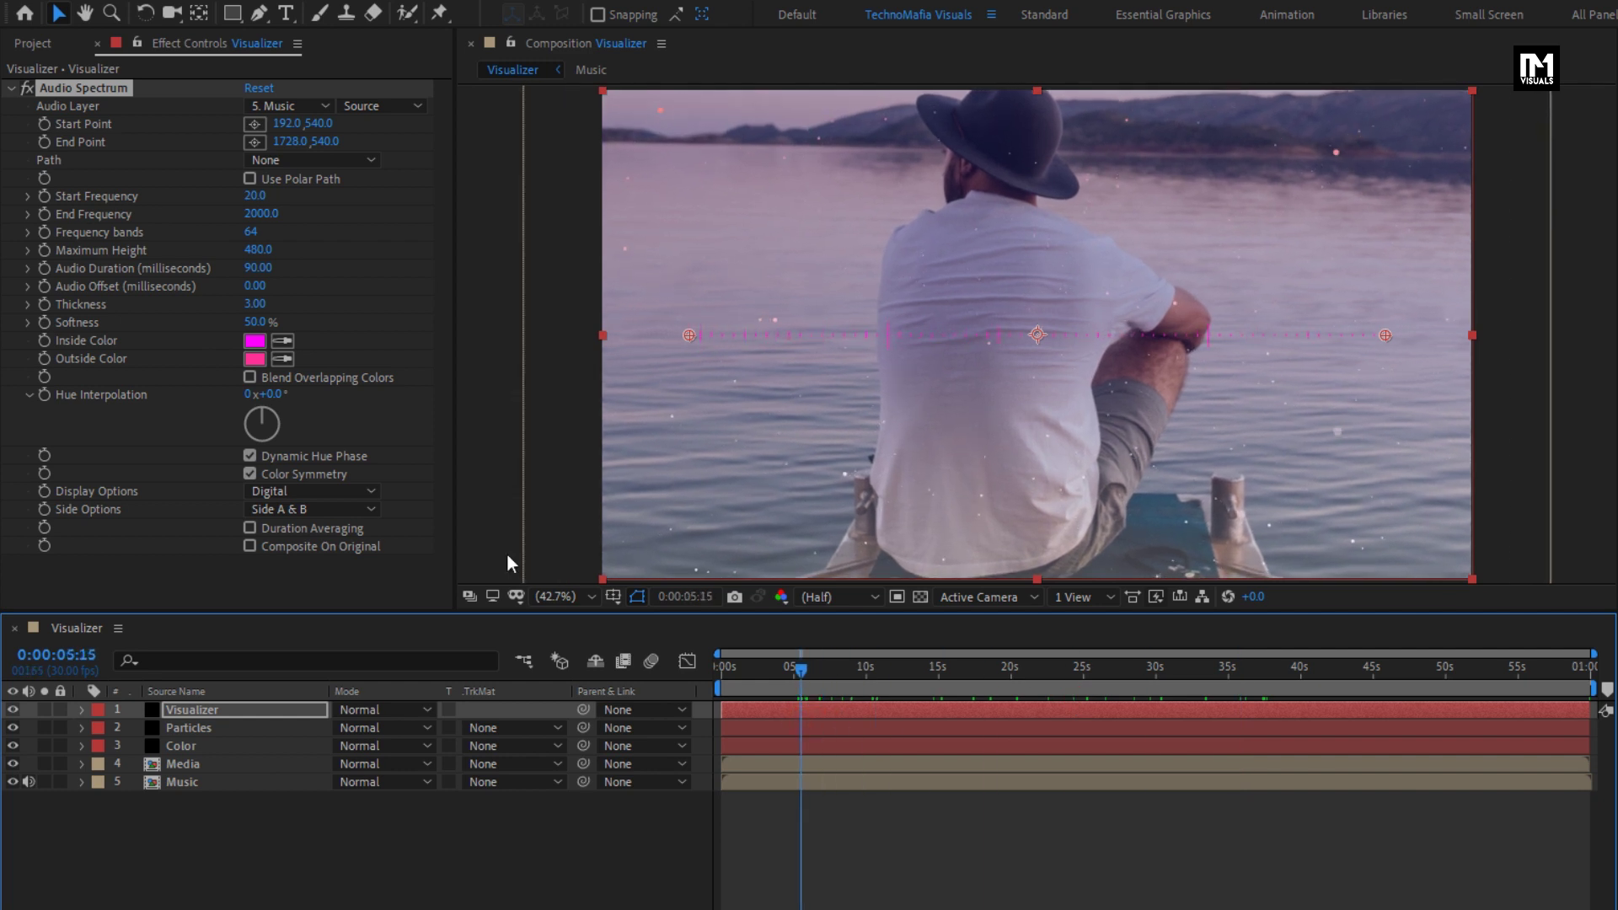
# Set the Audio Spectrum's Start Frequency to 1100, Frequency bands to 150 and Maximum Height to 2000.
pyautogui.click(256, 197)
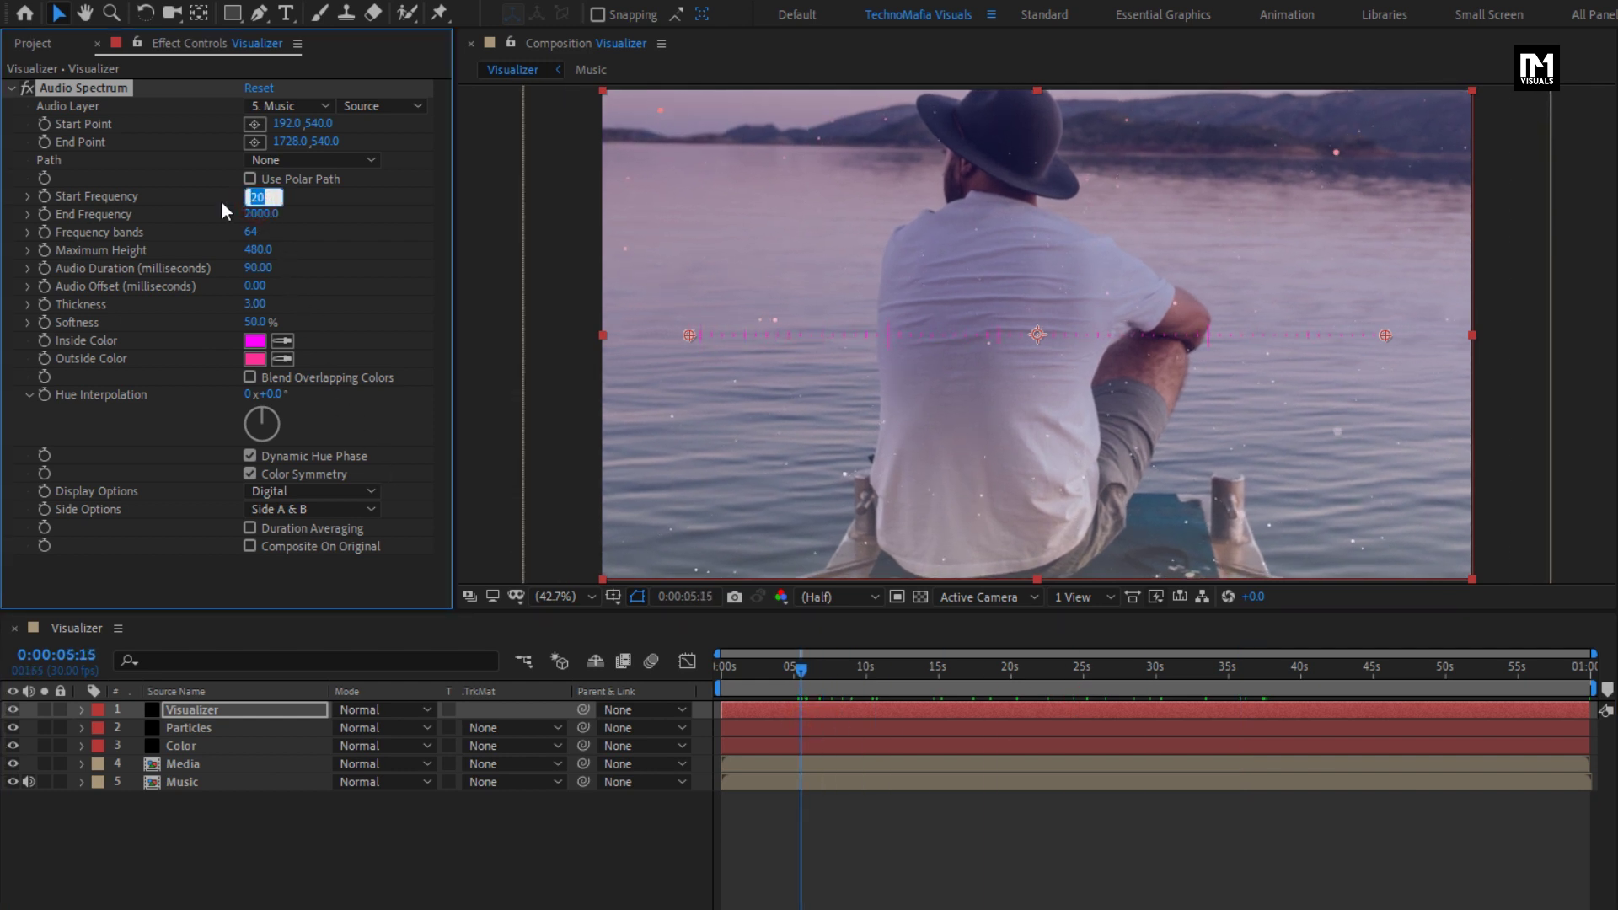
pyautogui.press('Return')
pyautogui.click(256, 231)
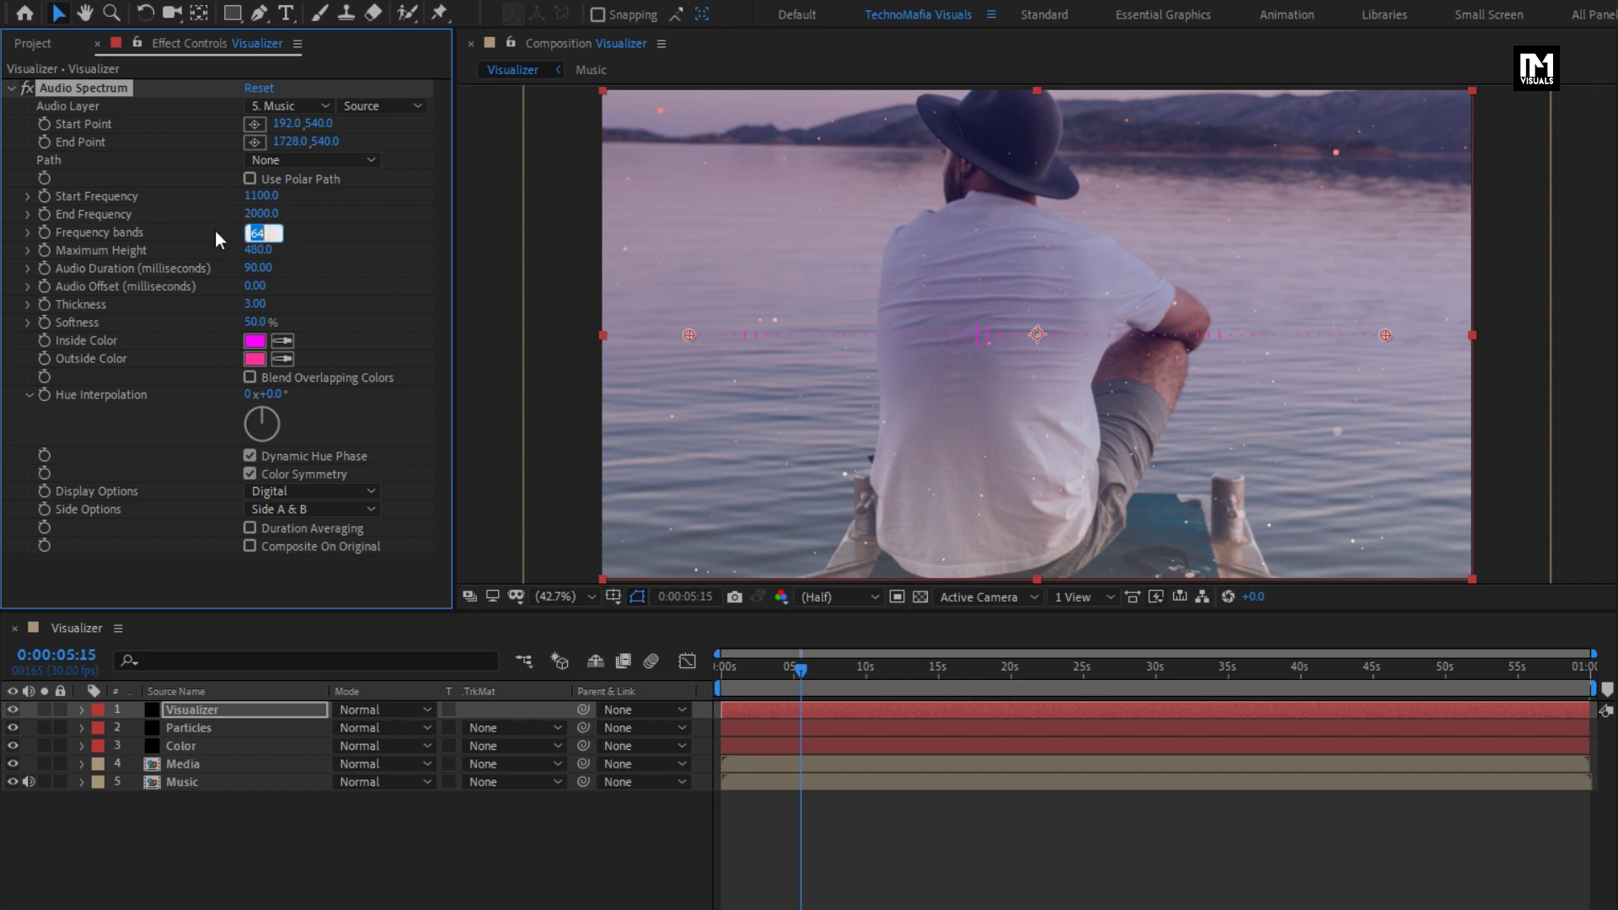
pyautogui.press('Return')
pyautogui.click(254, 251)
# Set the Audio Spectrum's Thickness to 4 and Softness to 0%.
pyautogui.click(257, 304)
pyautogui.write('4')
pyautogui.press('Return')
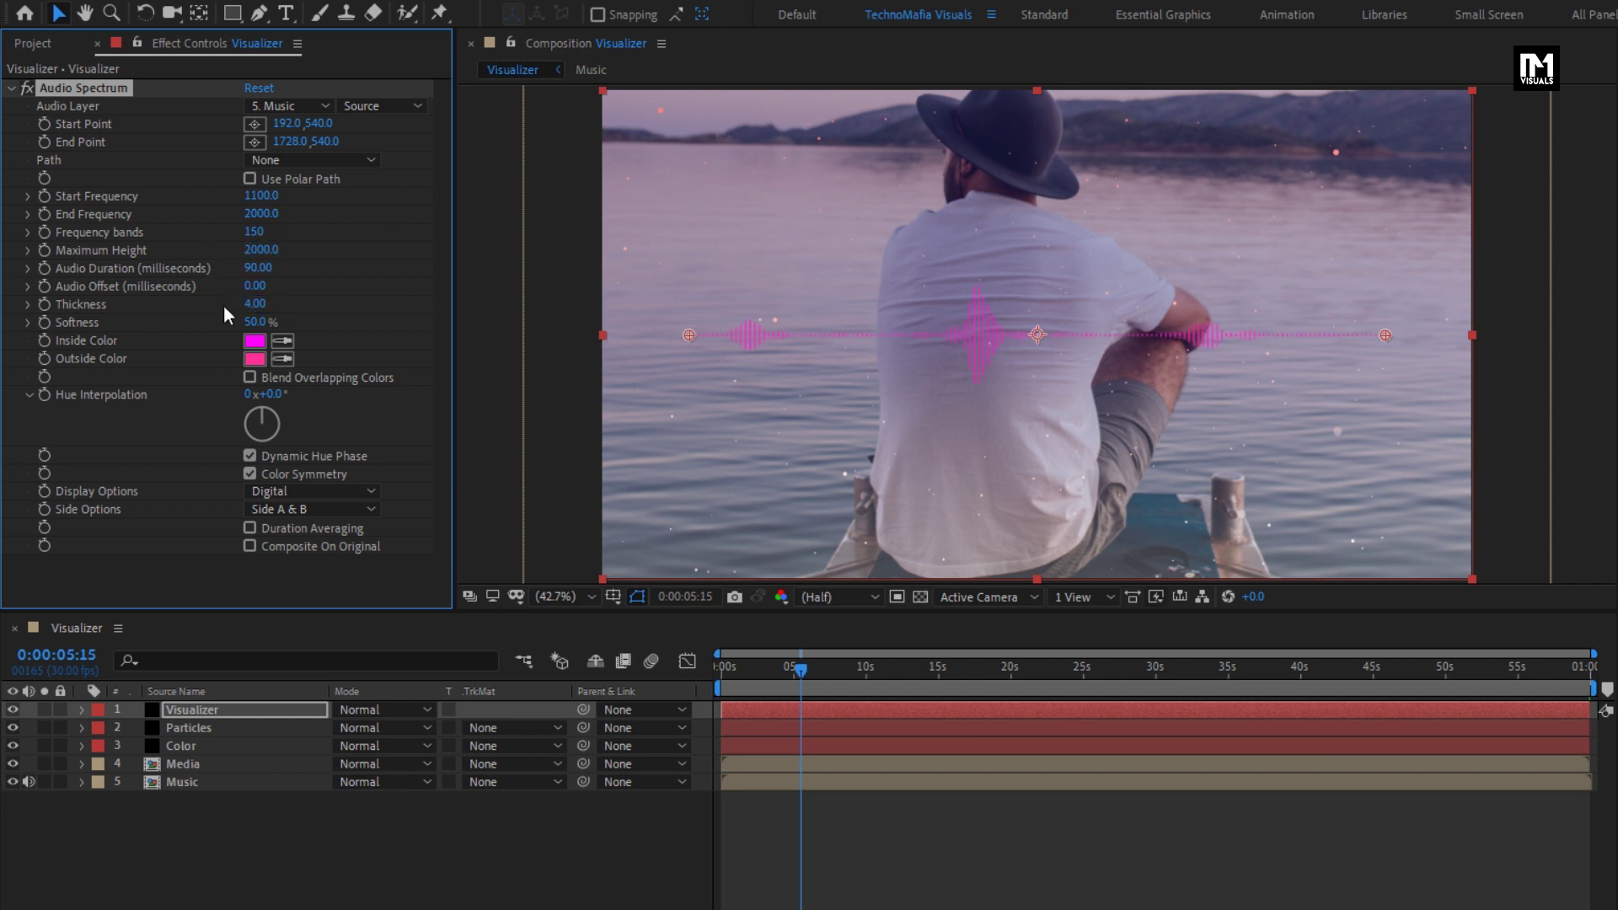
pyautogui.click(255, 322)
pyautogui.write('0')
pyautogui.press('Return')
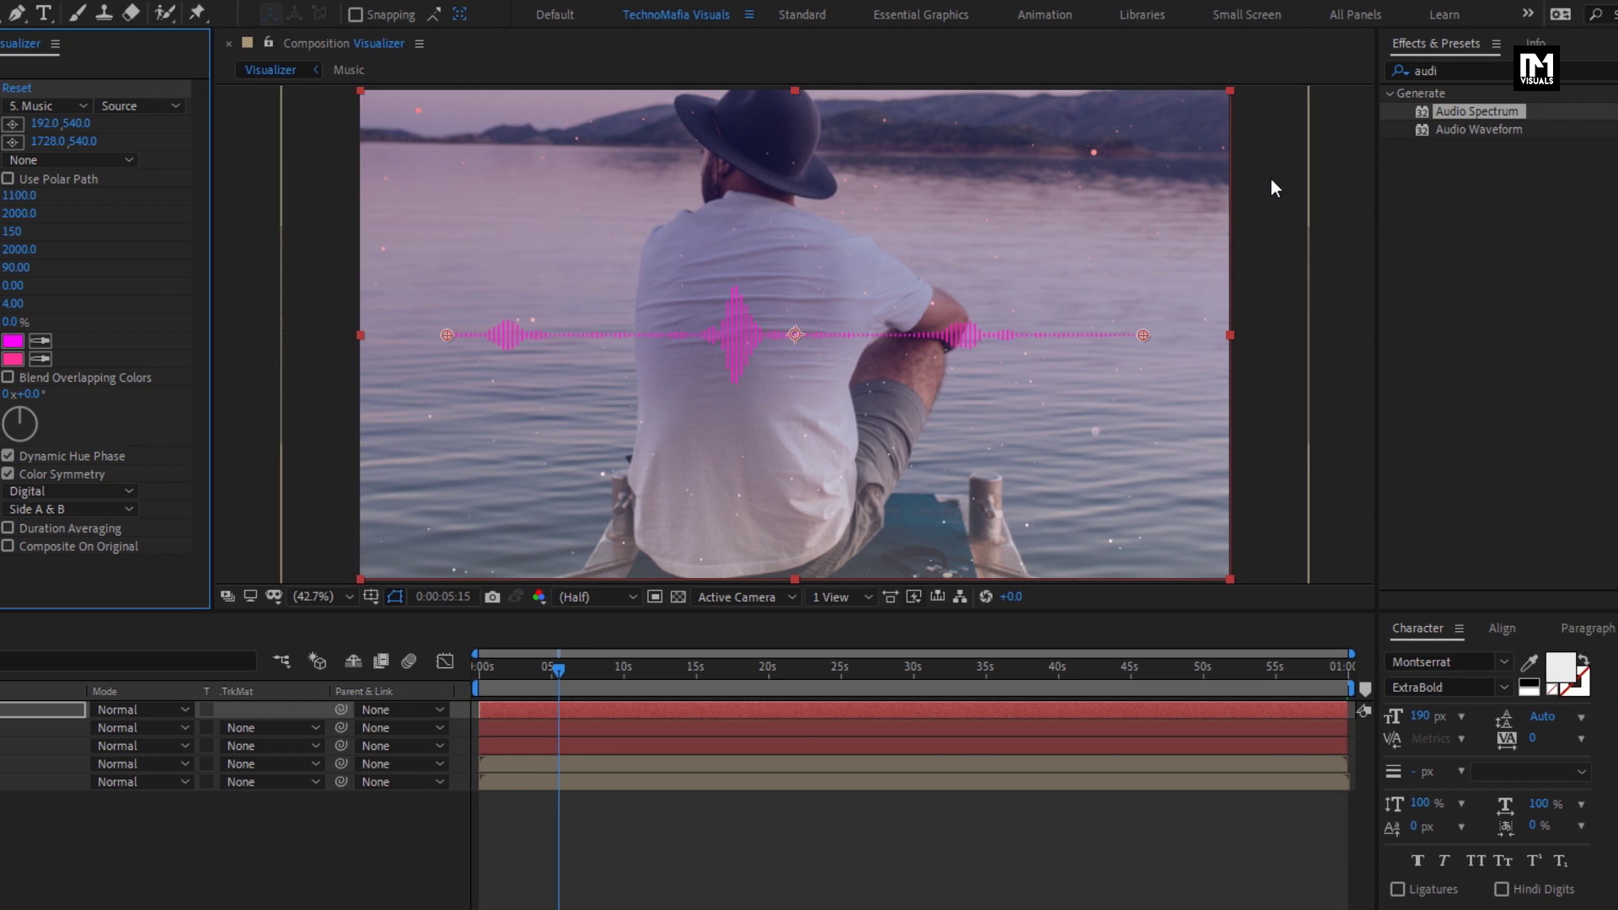
# Find the Fill effect and apply it to the Visualizer layer.
pyautogui.hotkey('ctrl', 'f')
pyautogui.write('fill')
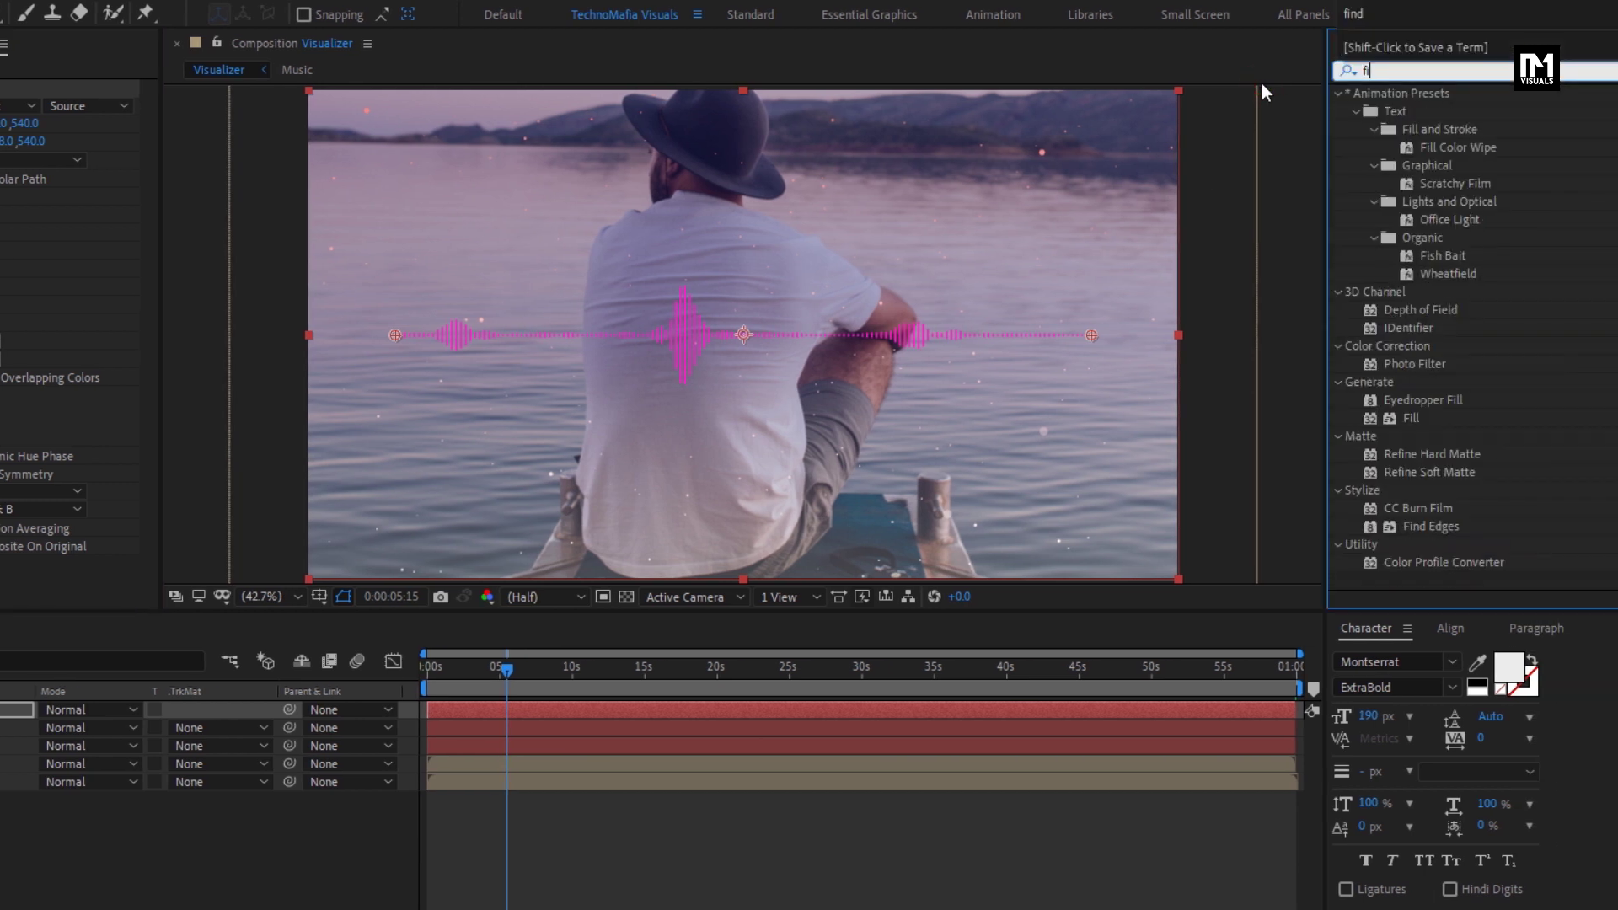
pyautogui.click(1403, 202)
pyautogui.moveTo(1402, 204); pyautogui.dragTo(788, 352)
pyautogui.moveTo(689, 334); pyautogui.dragTo(689, 335)
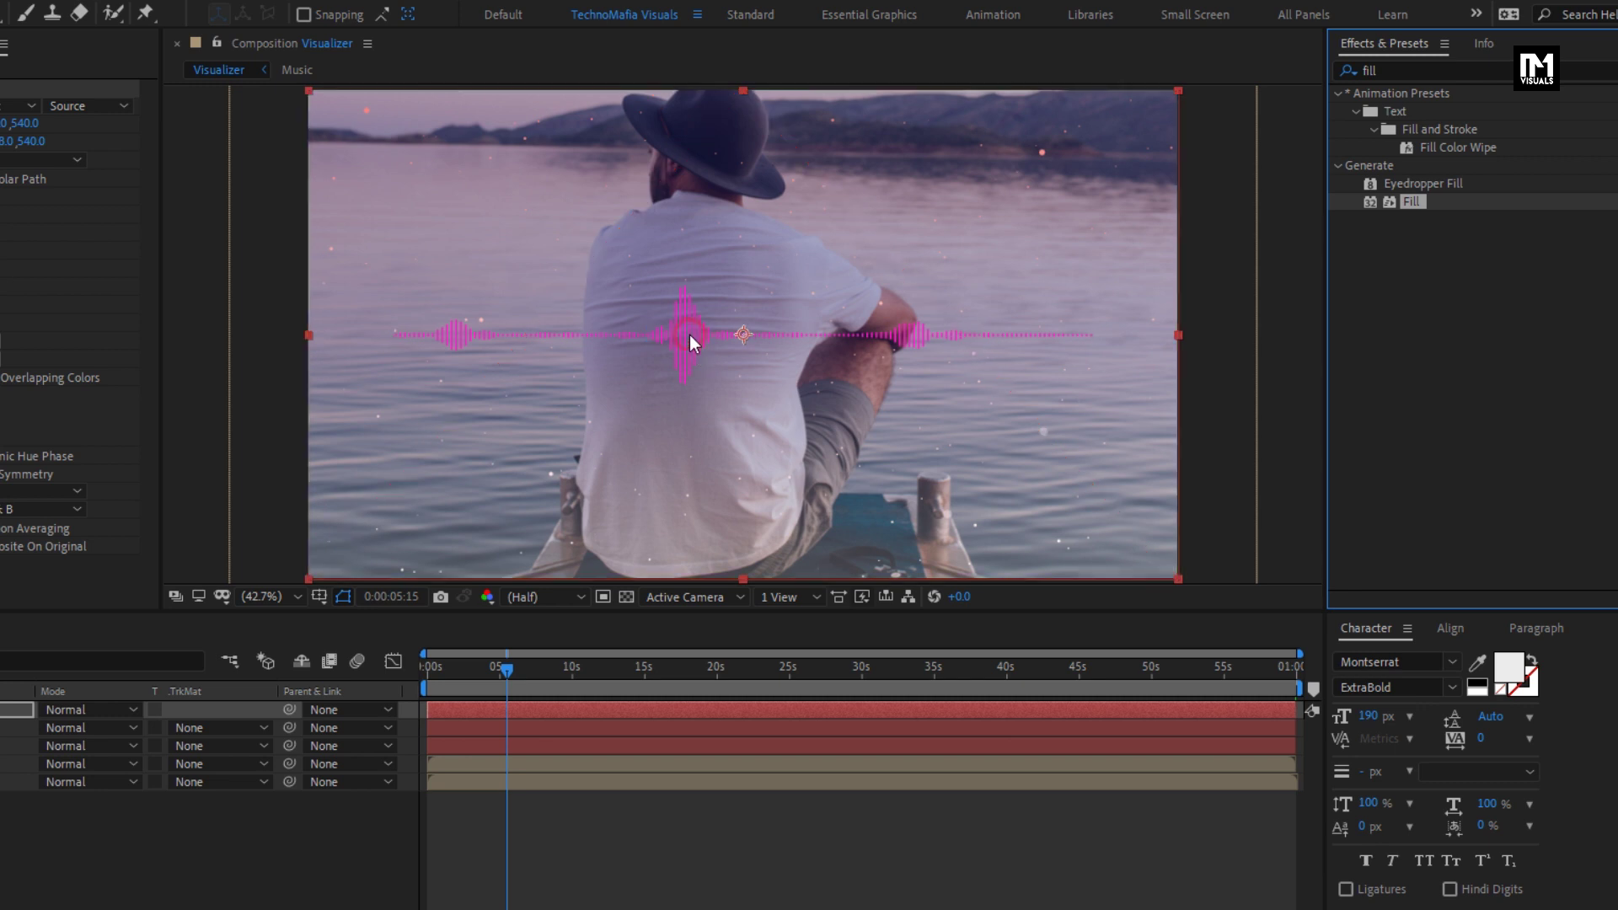
# Set the Fill color to white FFFFFF, collapse both Visualizer effects and scrub the timeline to check the spectrum.
pyautogui.click(254, 527)
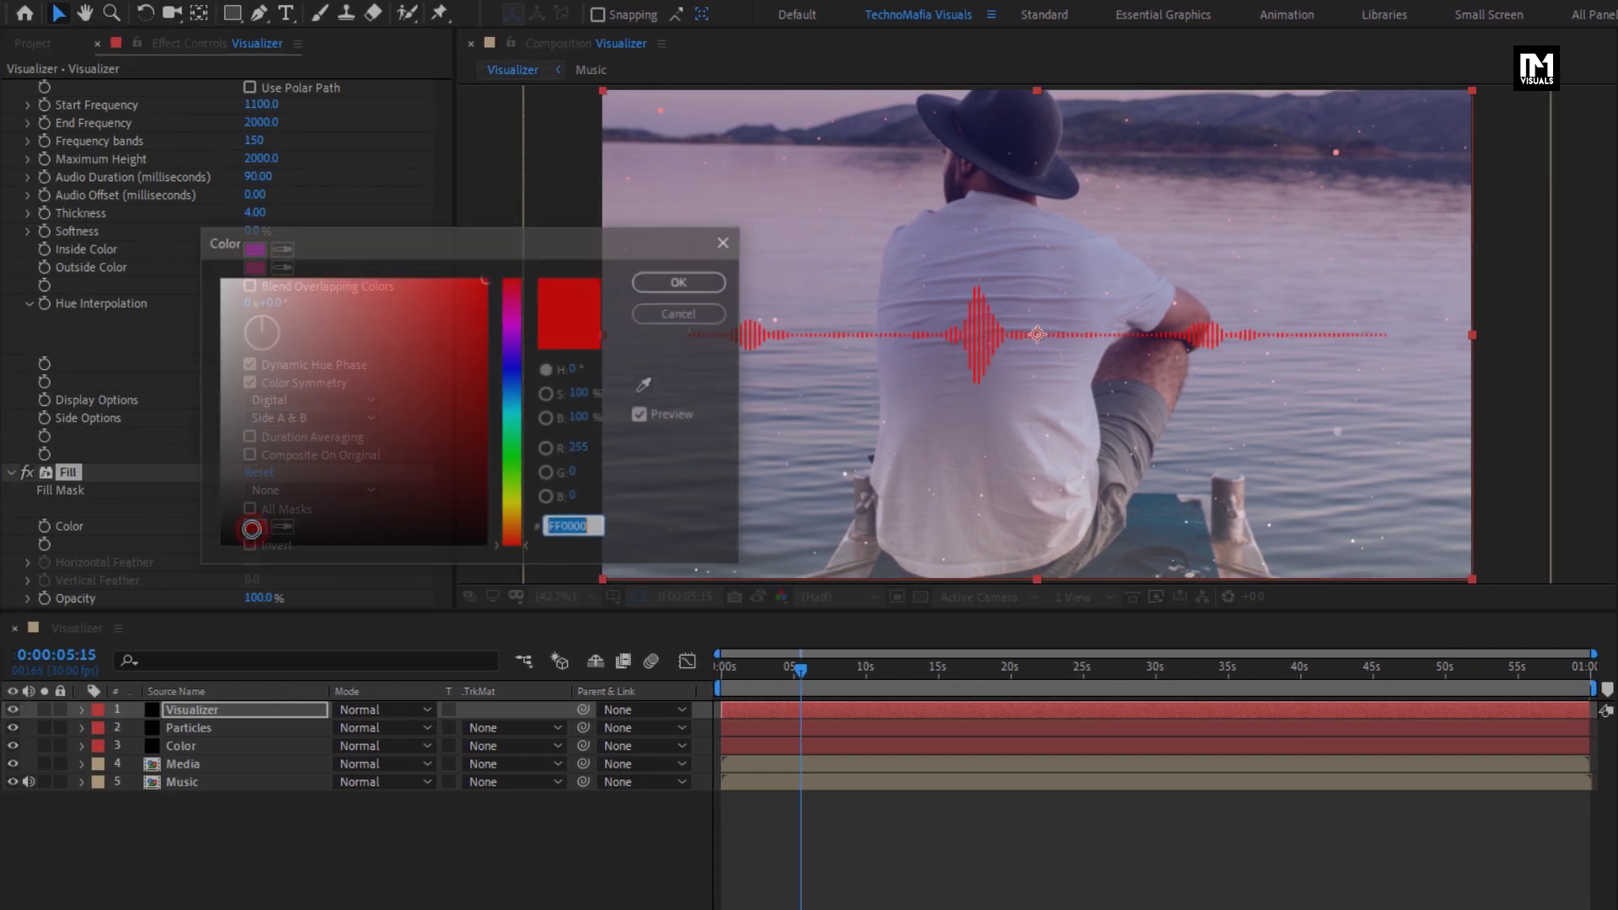
pyautogui.write('FFFFFF')
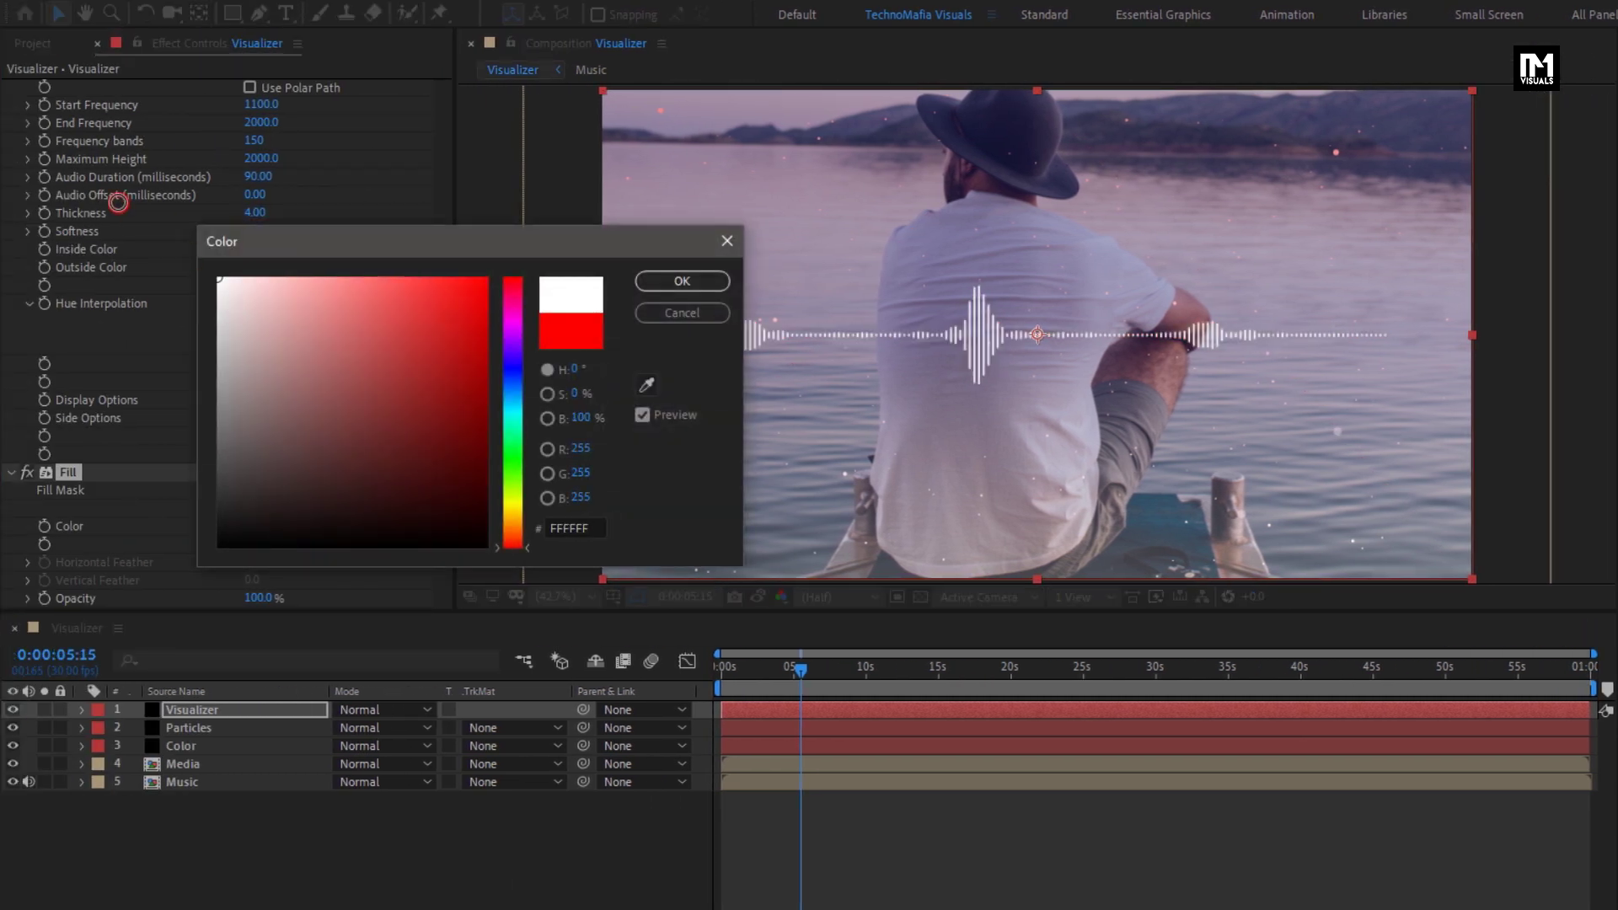
pyautogui.click(682, 281)
pyautogui.click(12, 474)
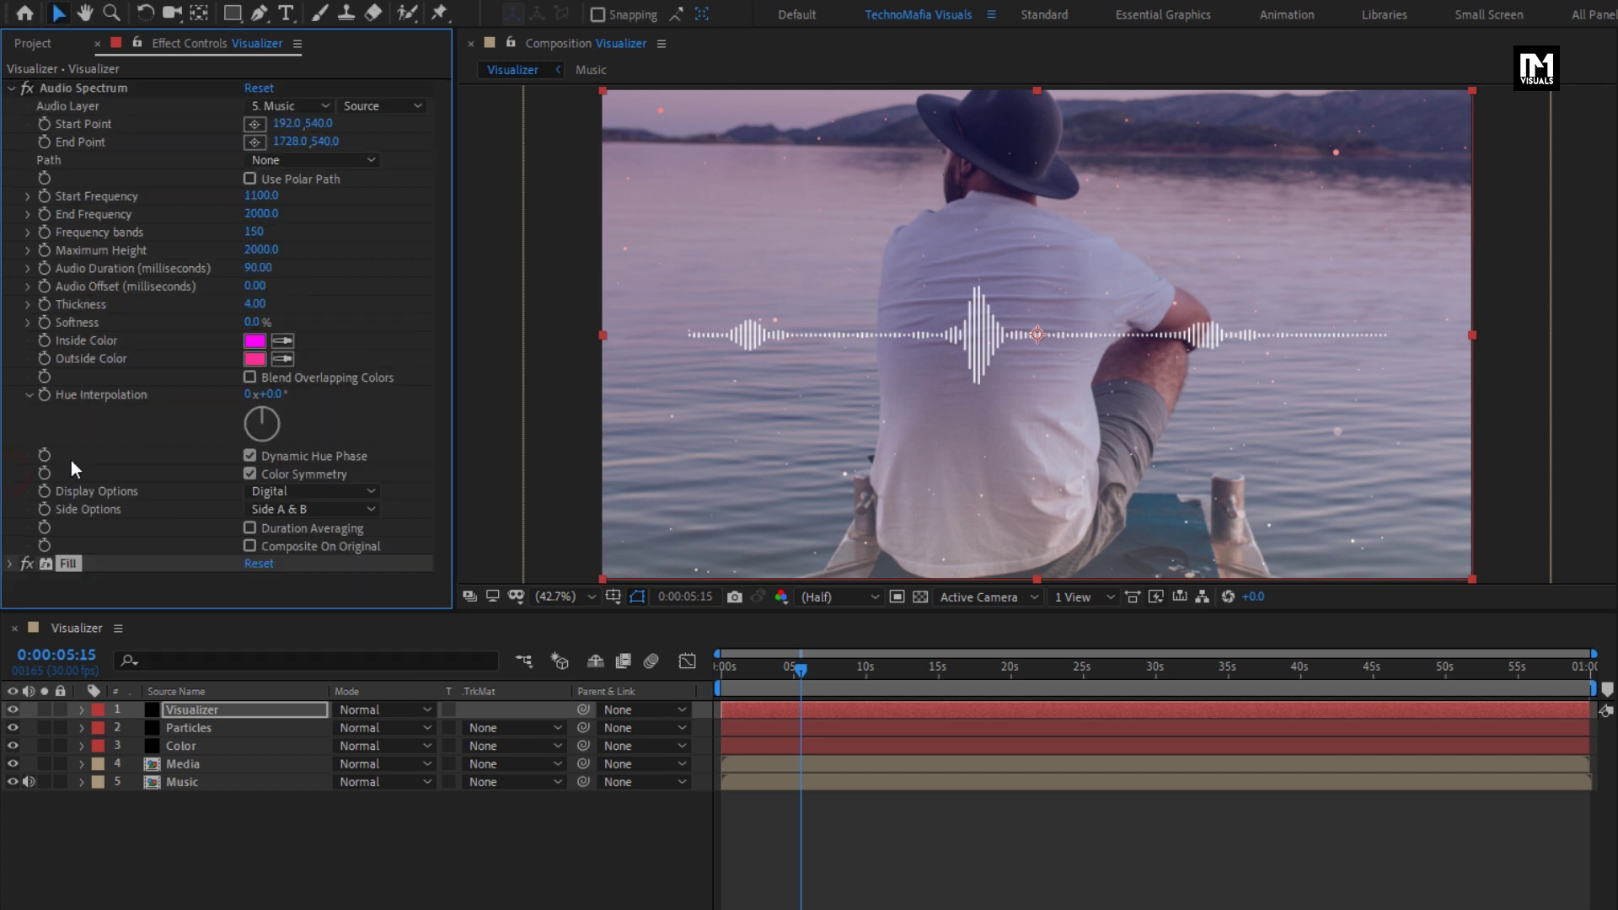
pyautogui.click(11, 88)
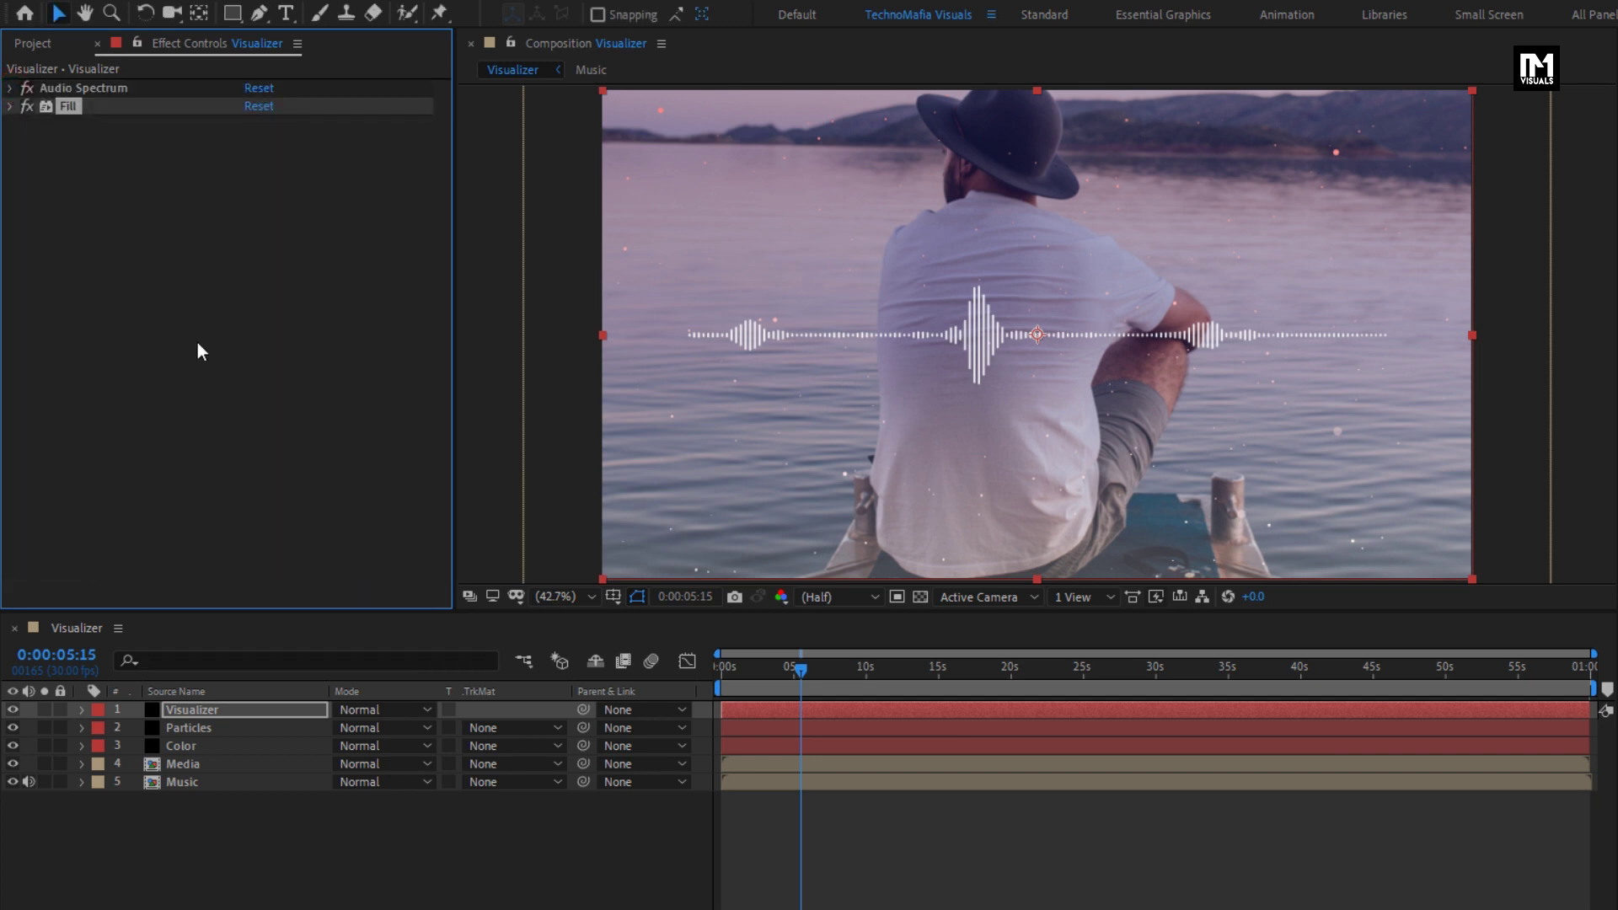
pyautogui.moveTo(765, 671); pyautogui.dragTo(1232, 671)
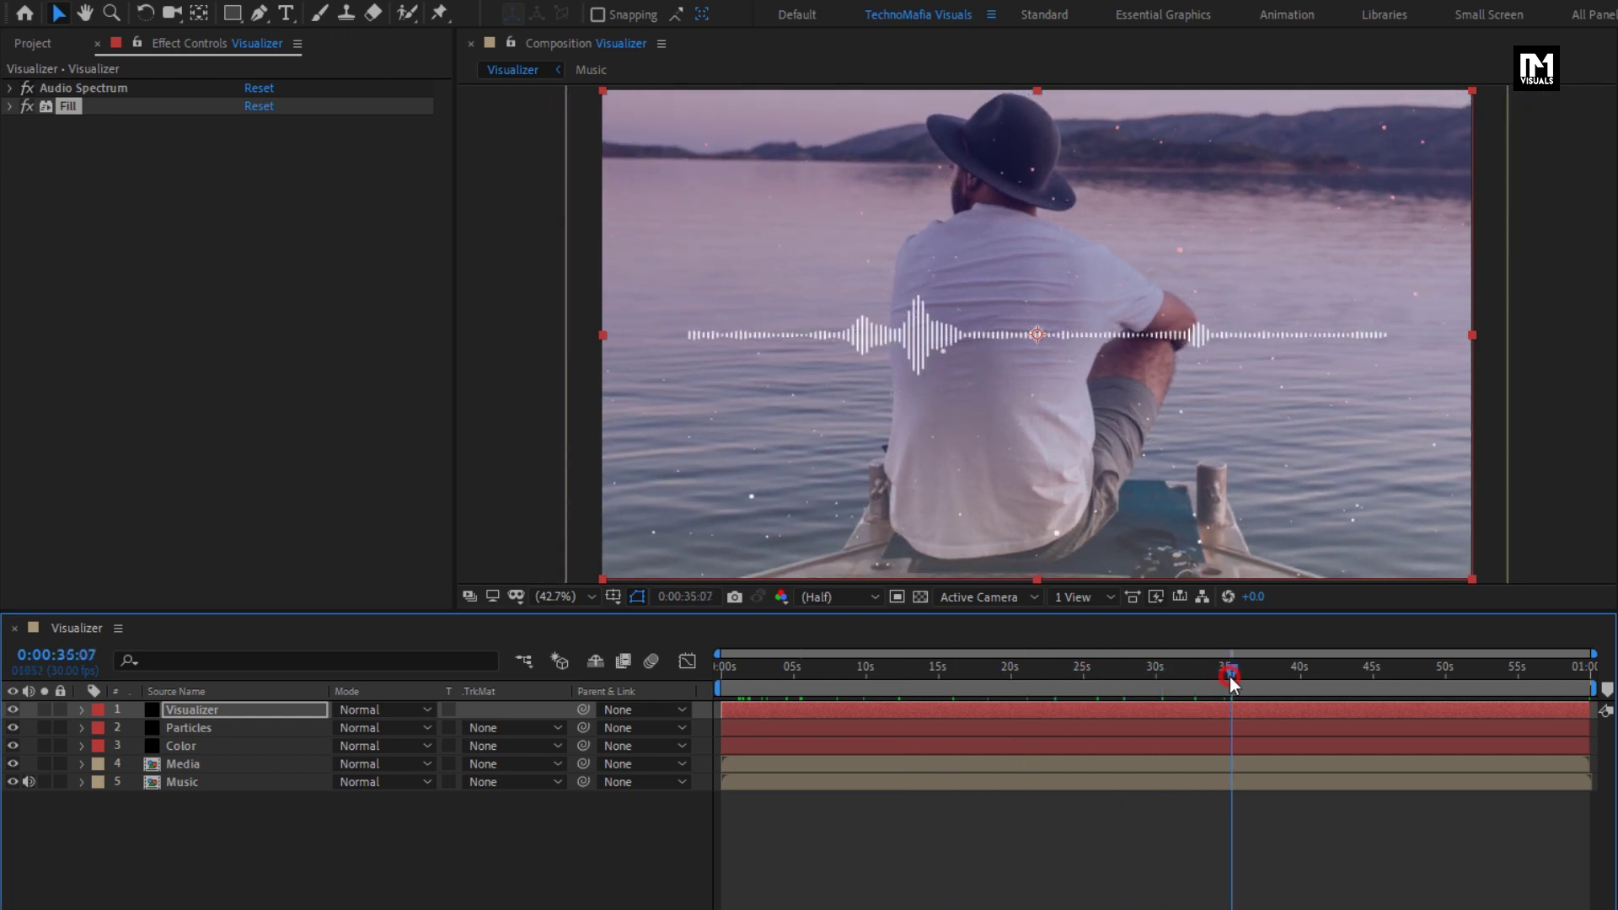
# Fade in the Visualizer layer with Opacity keyframes of 0% at 0:00:00:00 and 100% at 0:00:01:00.
pyautogui.click(194, 716)
pyautogui.press('t')
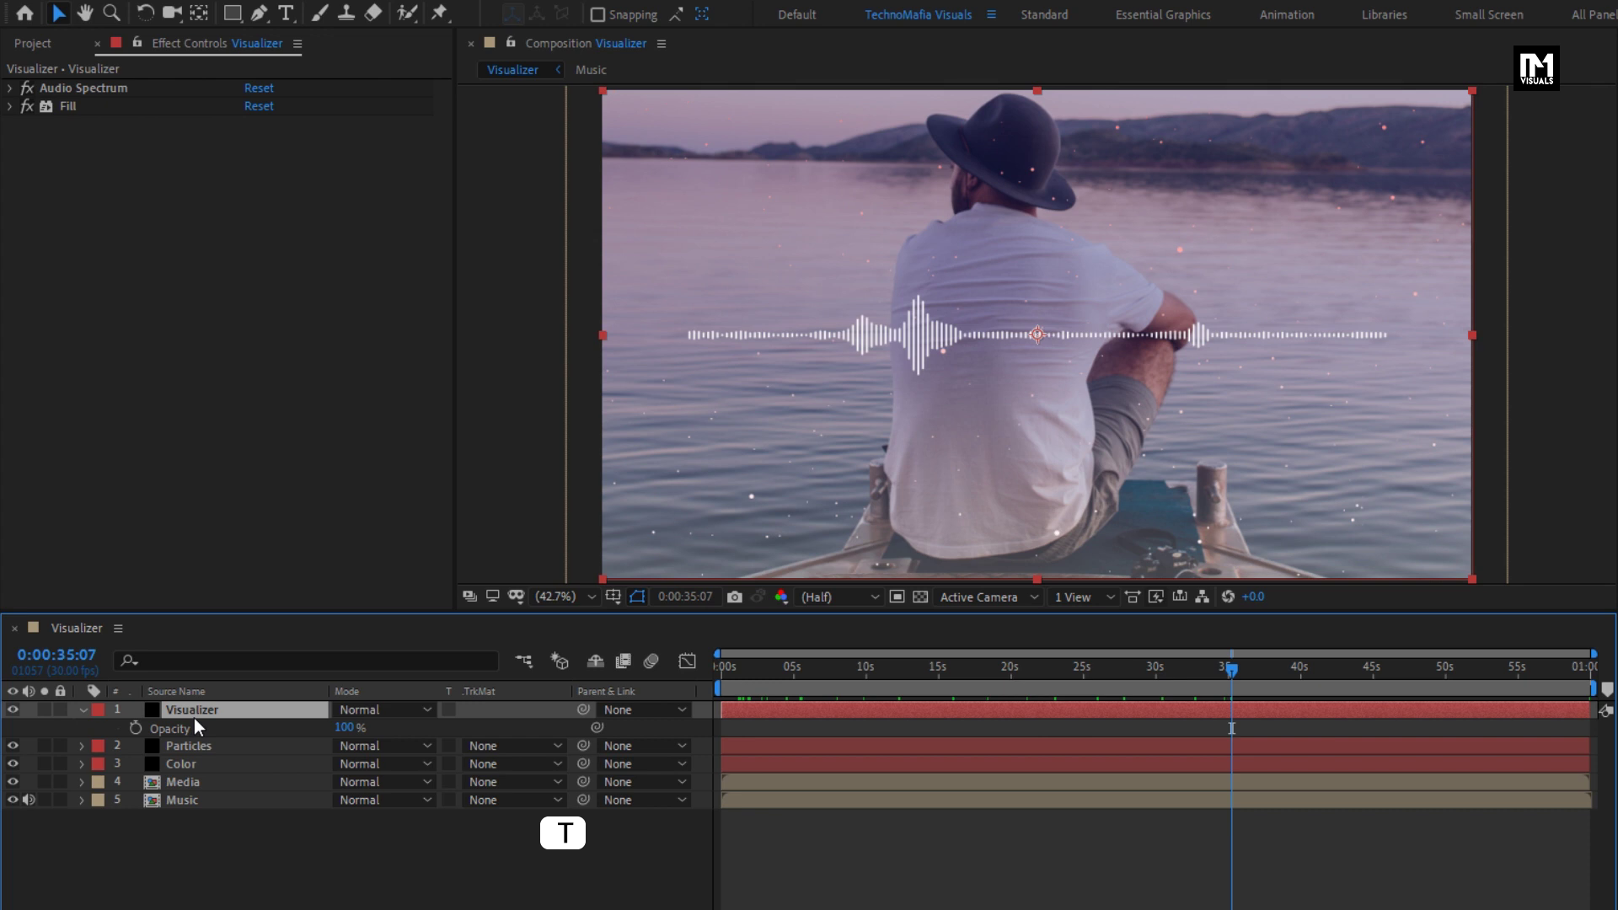
pyautogui.moveTo(791, 677); pyautogui.dragTo(732, 682)
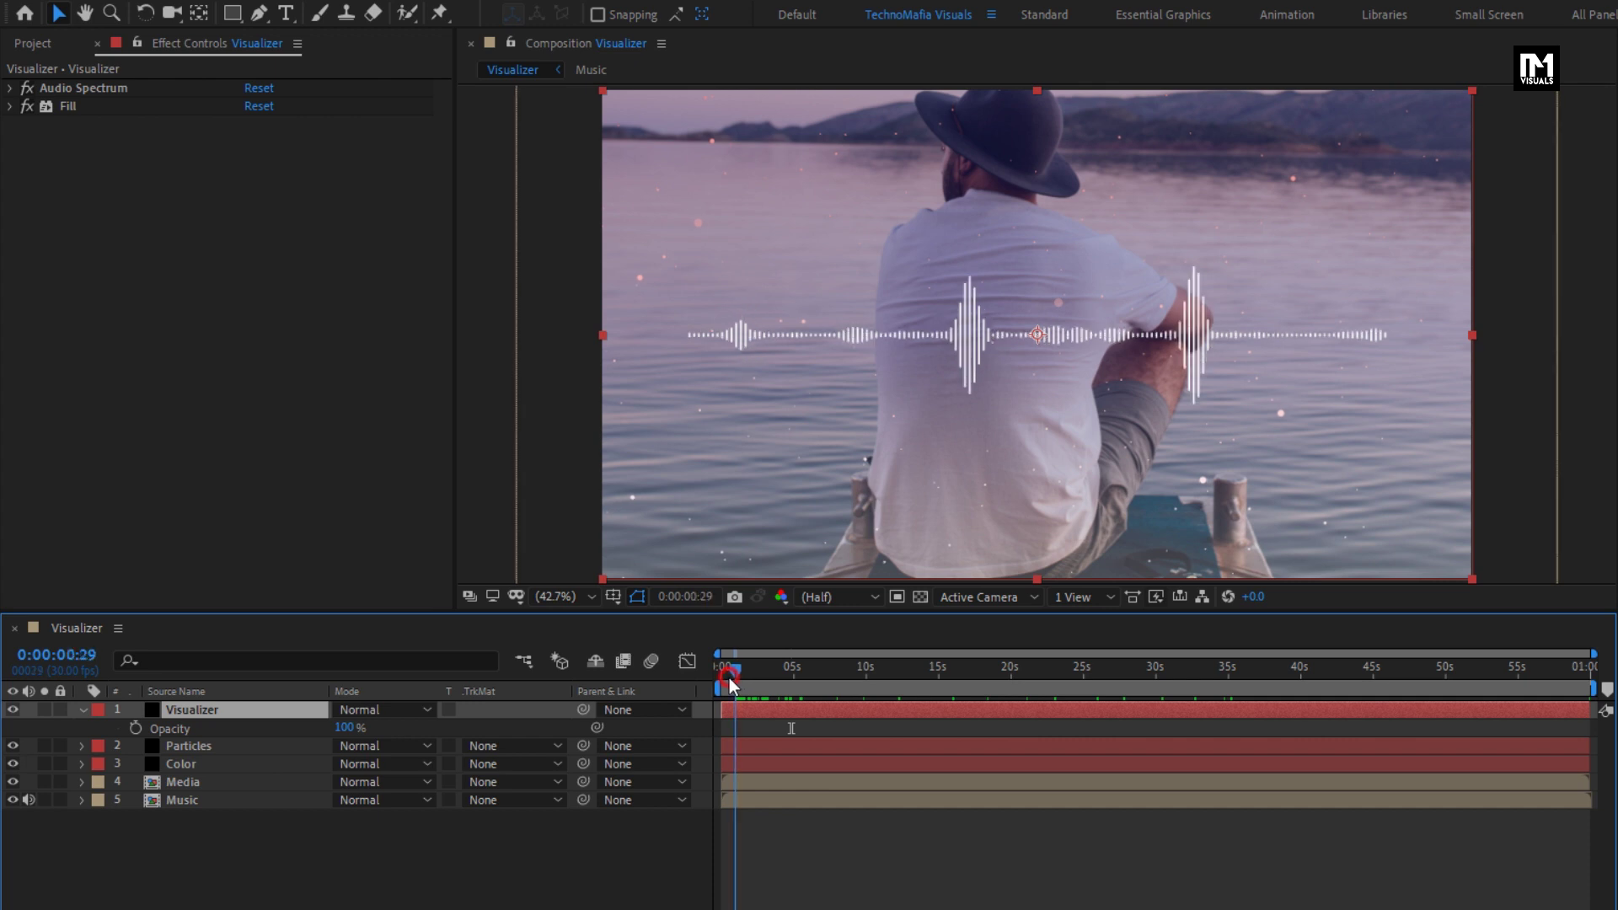
pyautogui.moveTo(1593, 653); pyautogui.dragTo(801, 709)
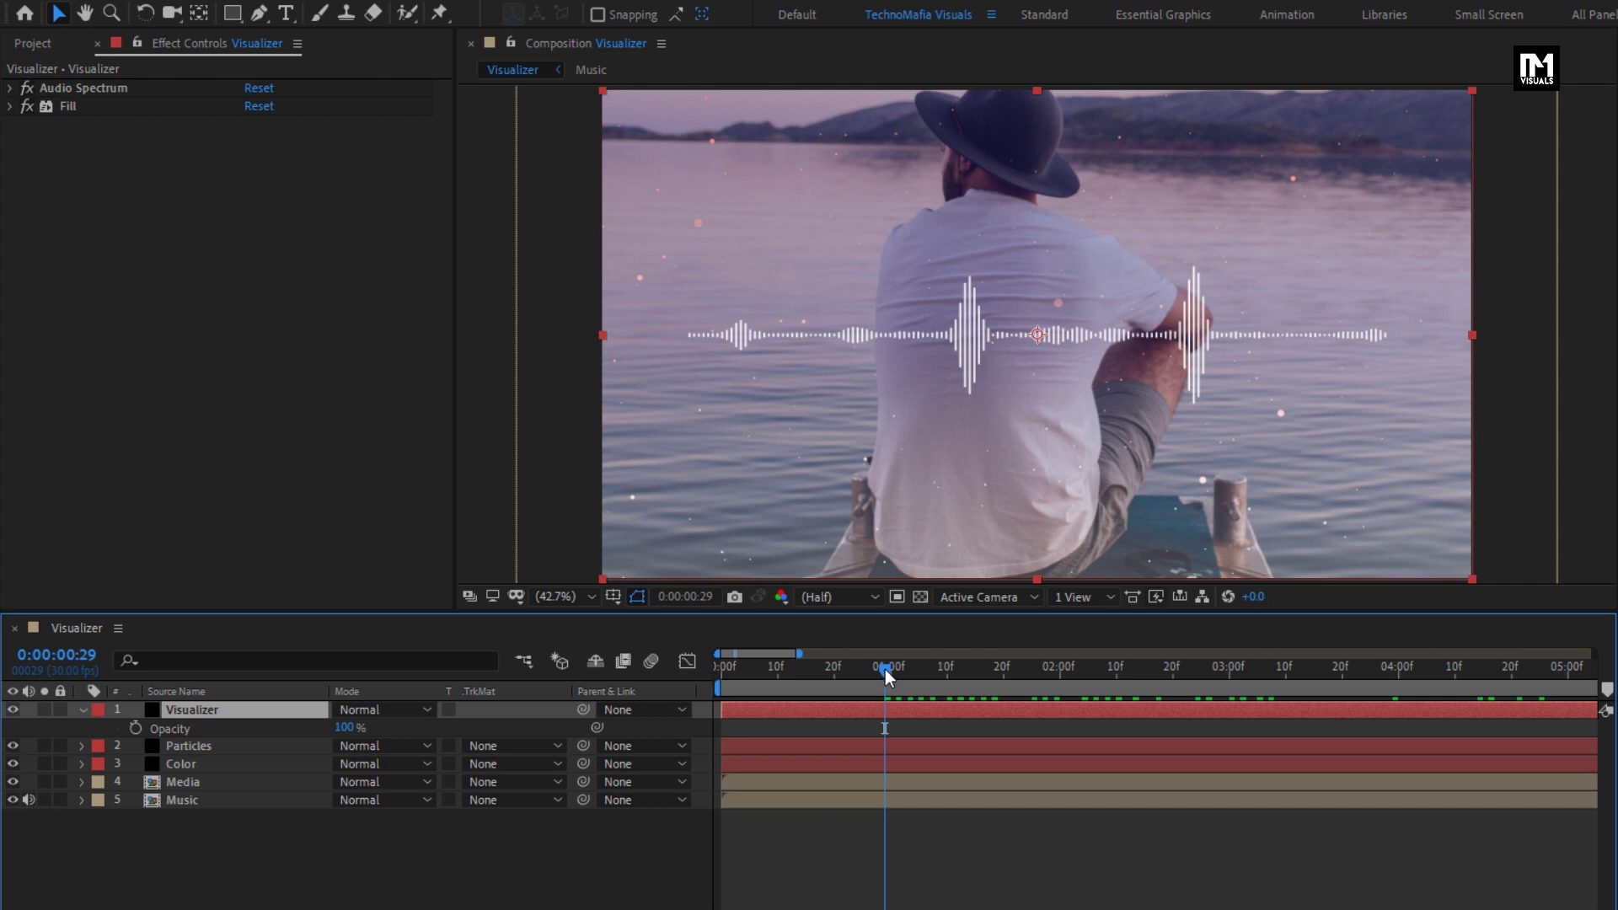
pyautogui.moveTo(883, 669); pyautogui.dragTo(893, 674)
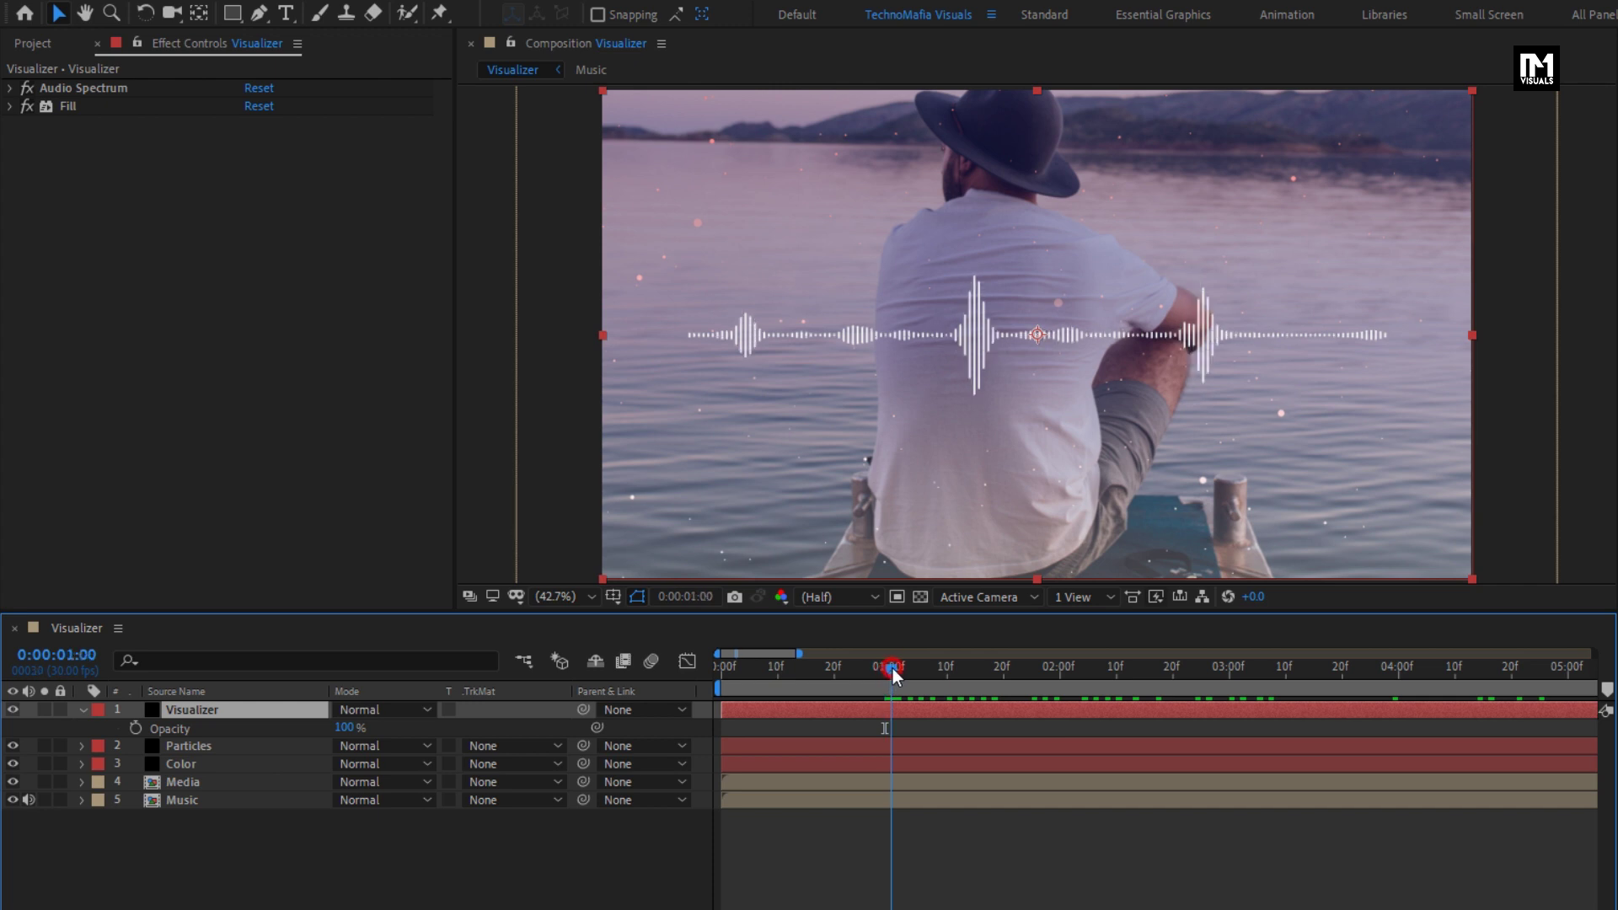
pyautogui.click(135, 728)
pyautogui.click(742, 670)
pyautogui.press('Home')
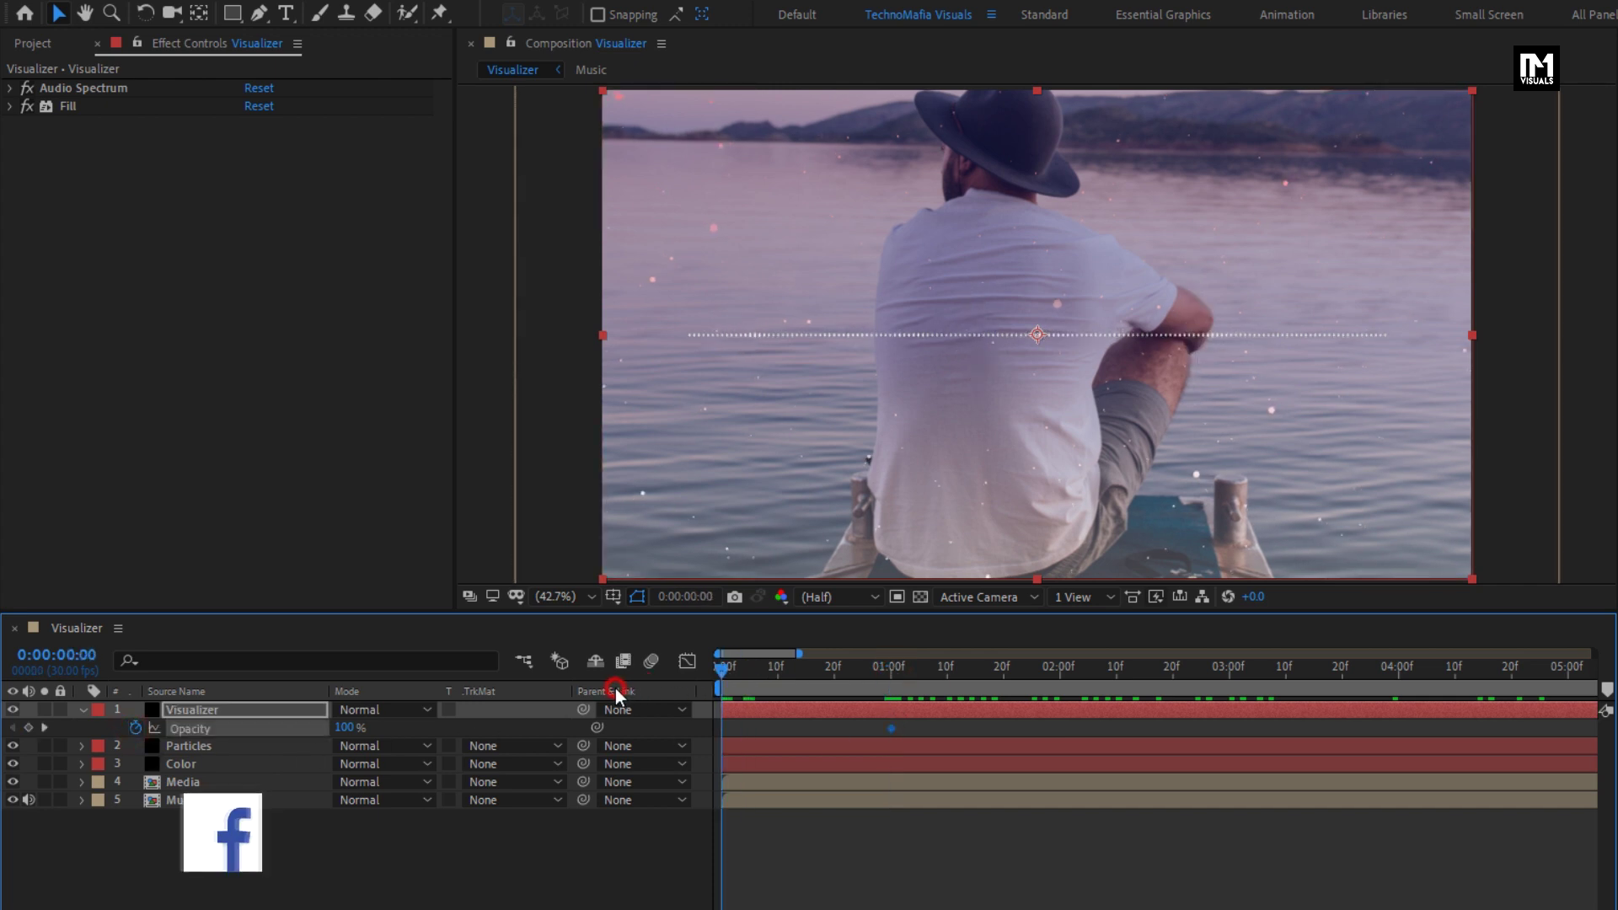
pyautogui.moveTo(346, 728); pyautogui.dragTo(68, 771)
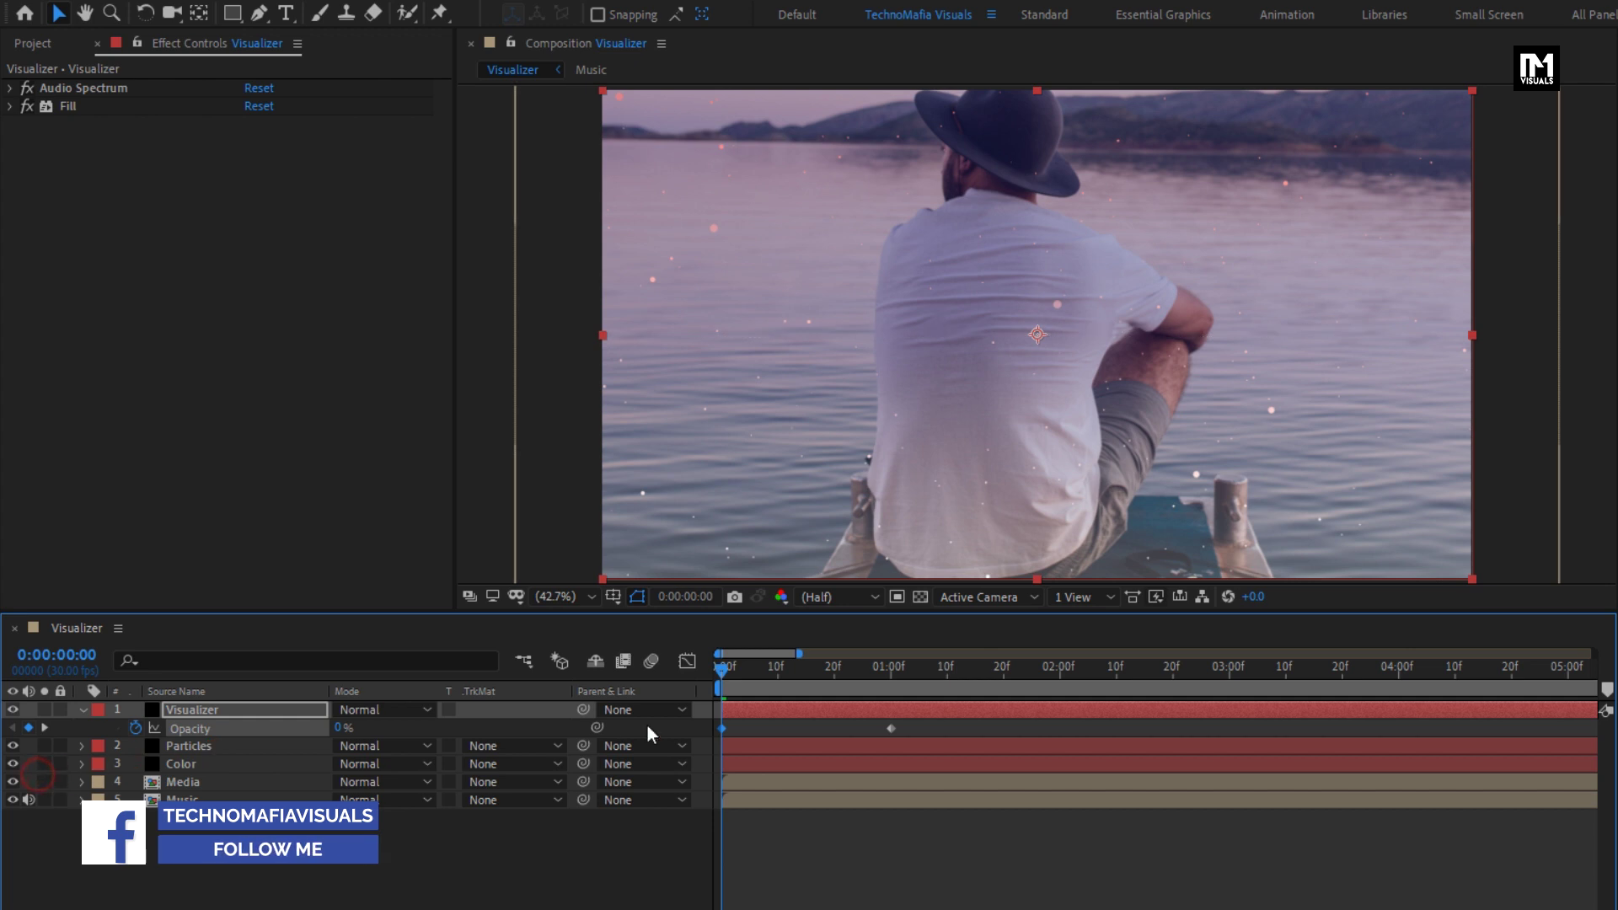
# Set the Visualizer layer's Position to 1396, 769 and scrub the timeline to check the spectrum.
pyautogui.moveTo(726, 667); pyautogui.dragTo(856, 716)
pyautogui.press('p')
pyautogui.press('p')
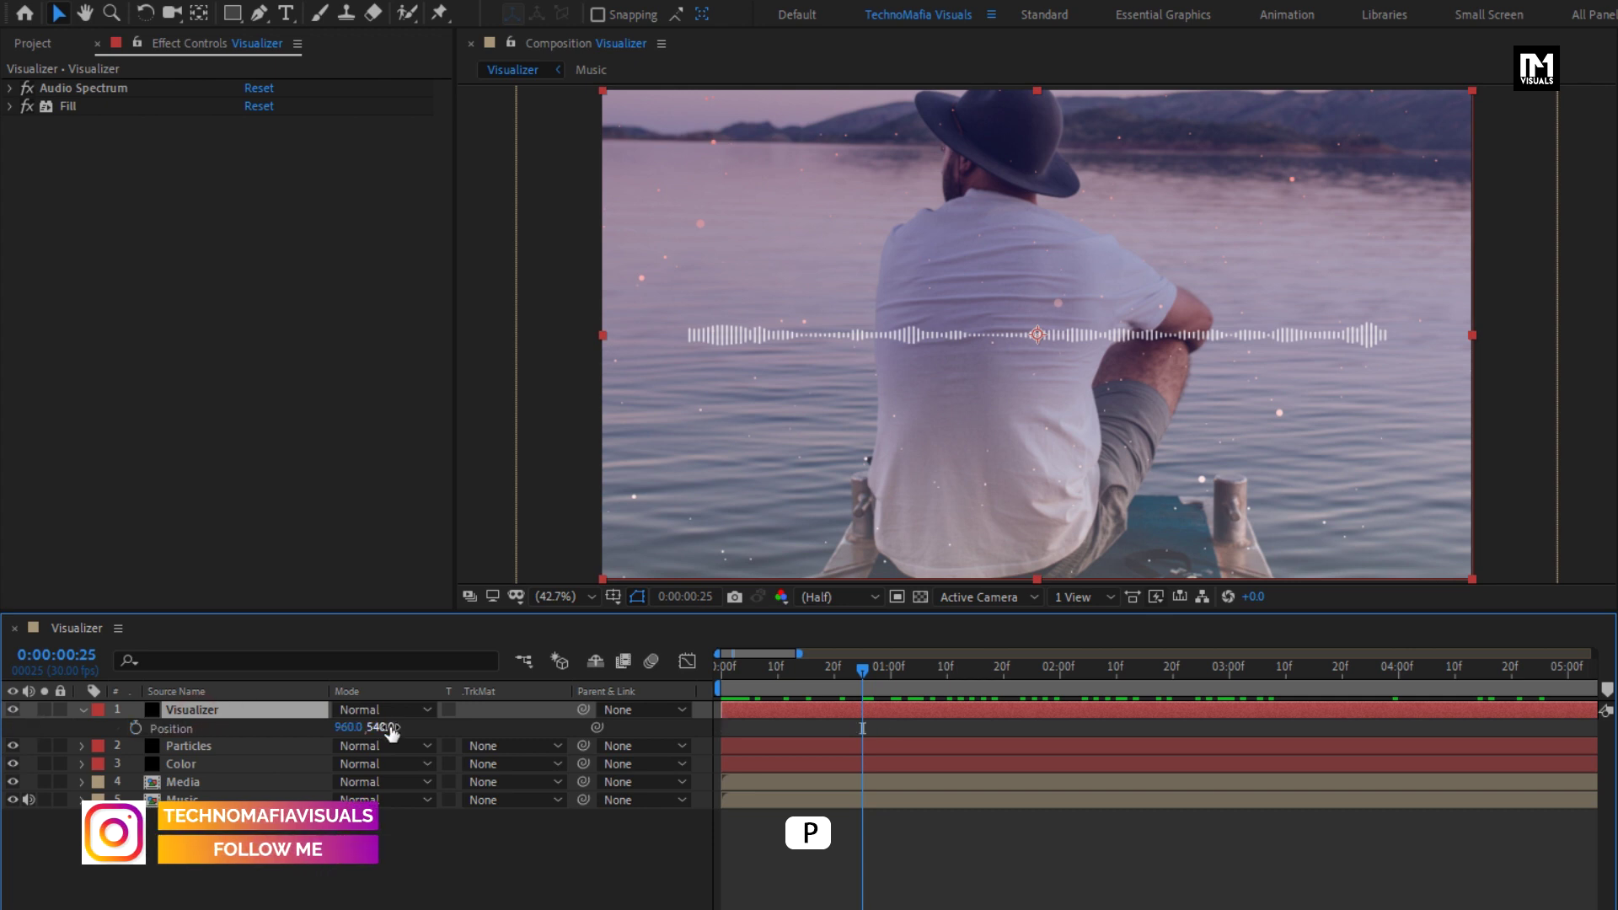
pyautogui.moveTo(386, 726); pyautogui.dragTo(641, 718)
pyautogui.moveTo(348, 727); pyautogui.dragTo(743, 664)
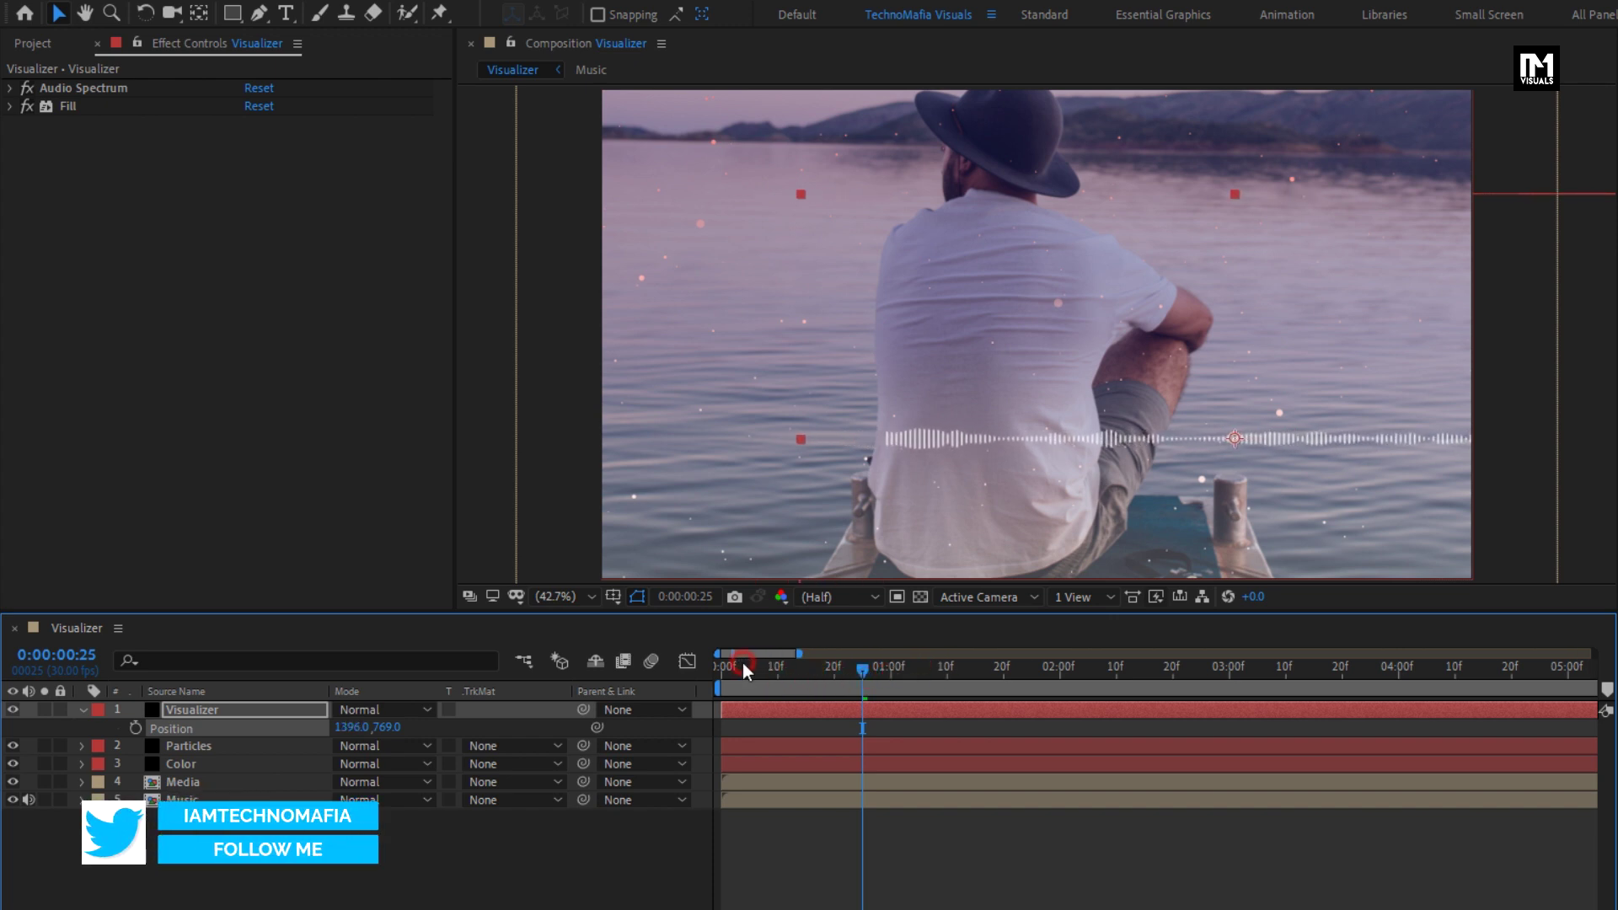
pyautogui.moveTo(858, 669); pyautogui.dragTo(1129, 657)
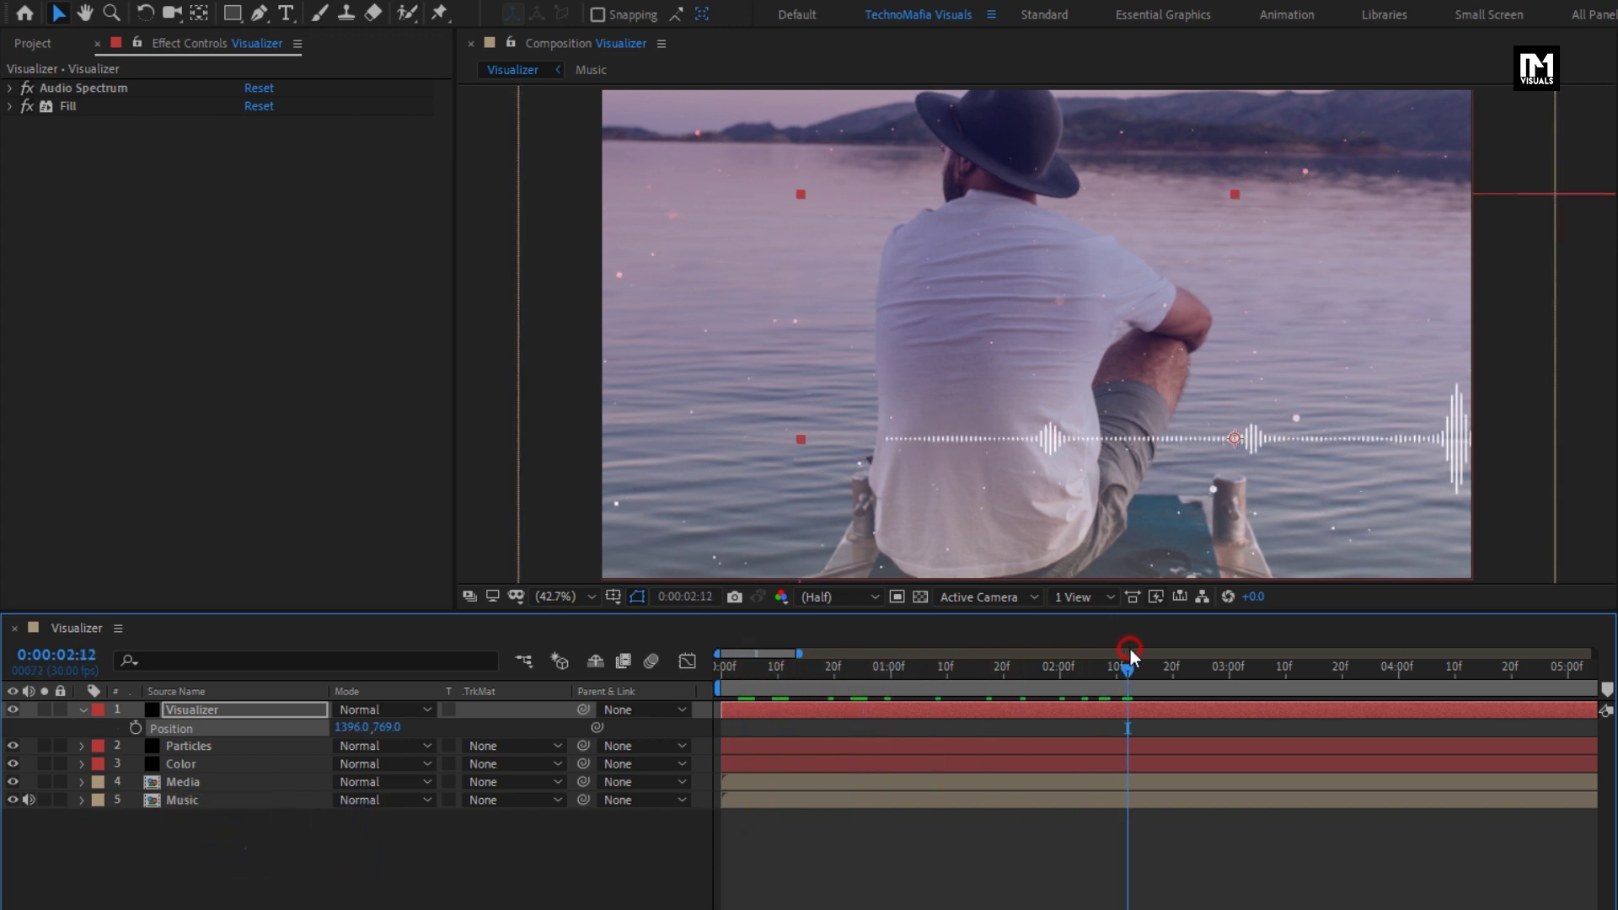
# Duplicate the Visualizer layer and set the copy's Rotation to 180°.
pyautogui.click(207, 712)
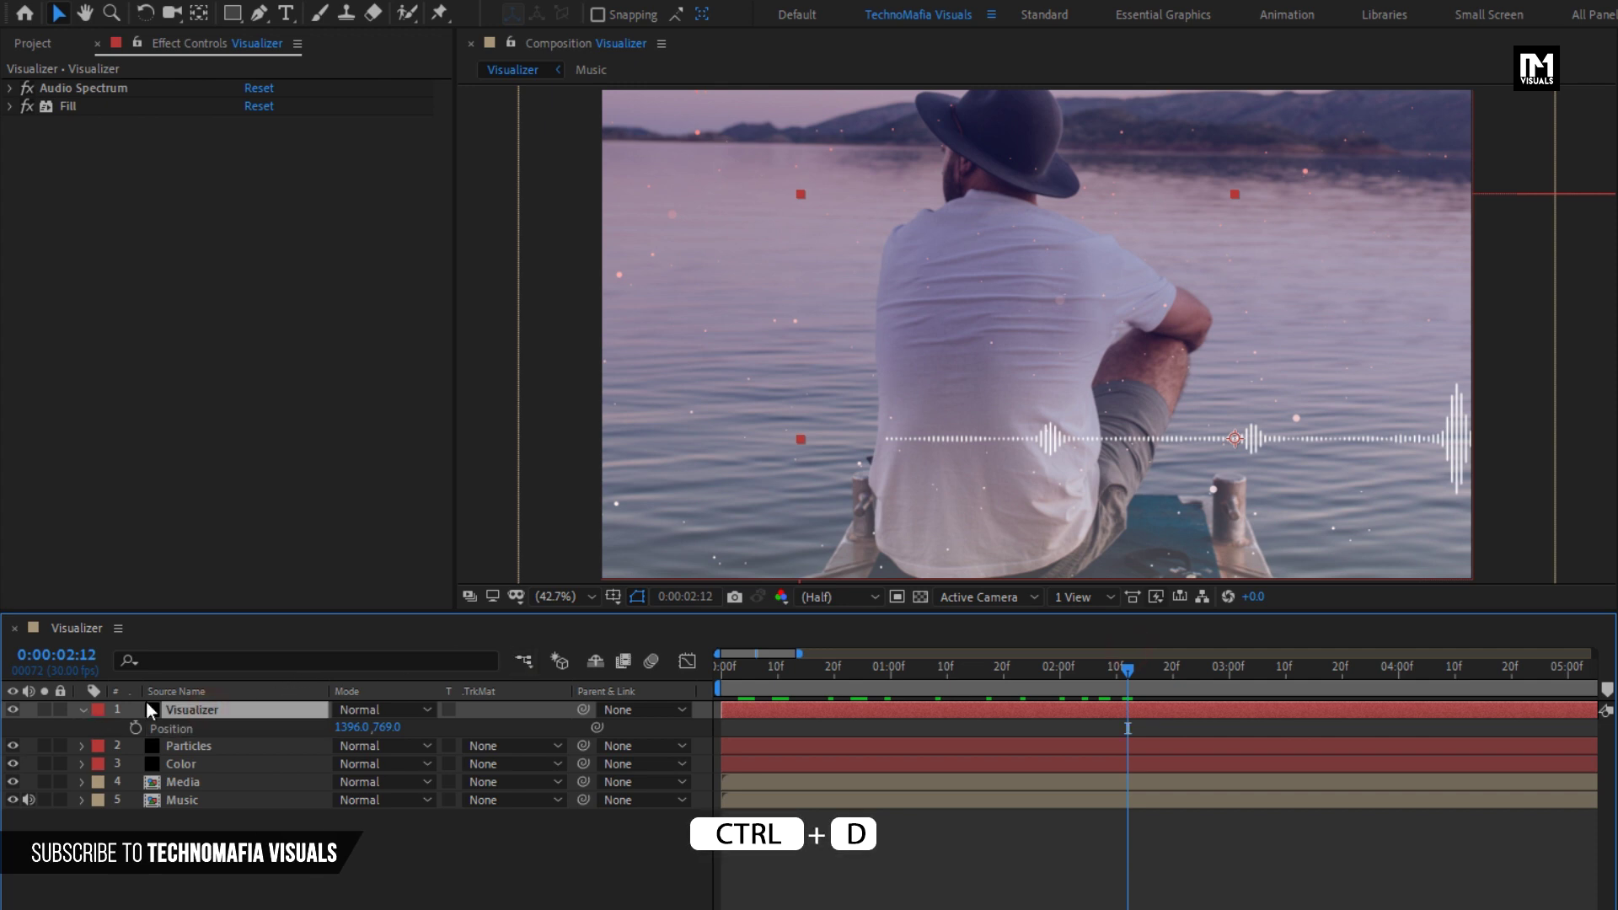
pyautogui.hotkey('ctrl', 'd')
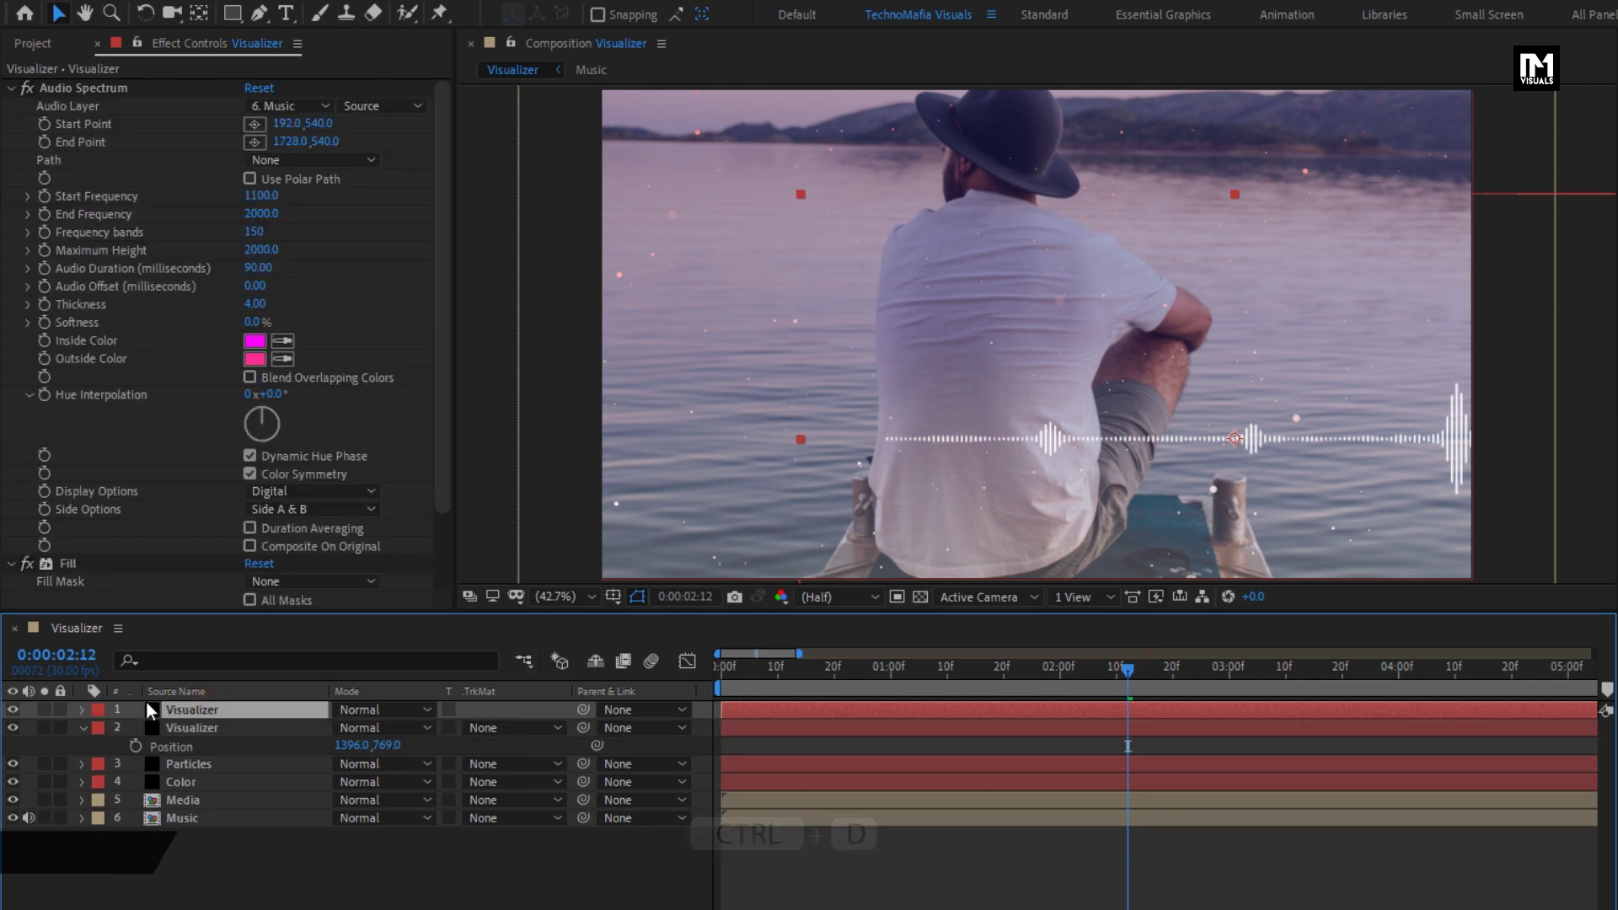
pyautogui.press('r')
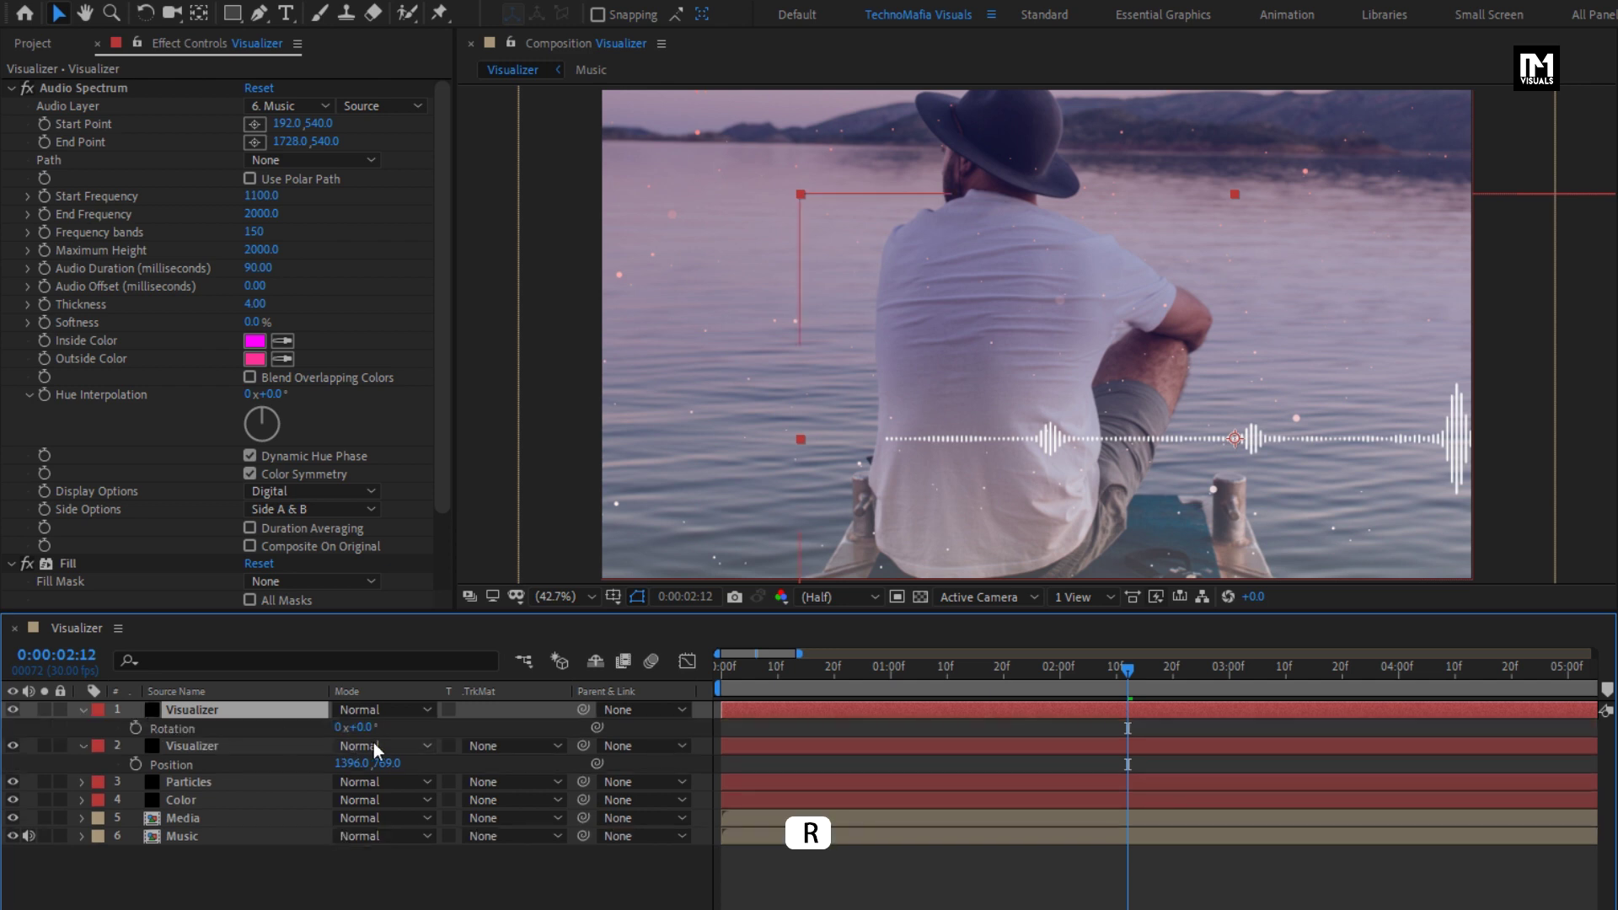
pyautogui.write('180')
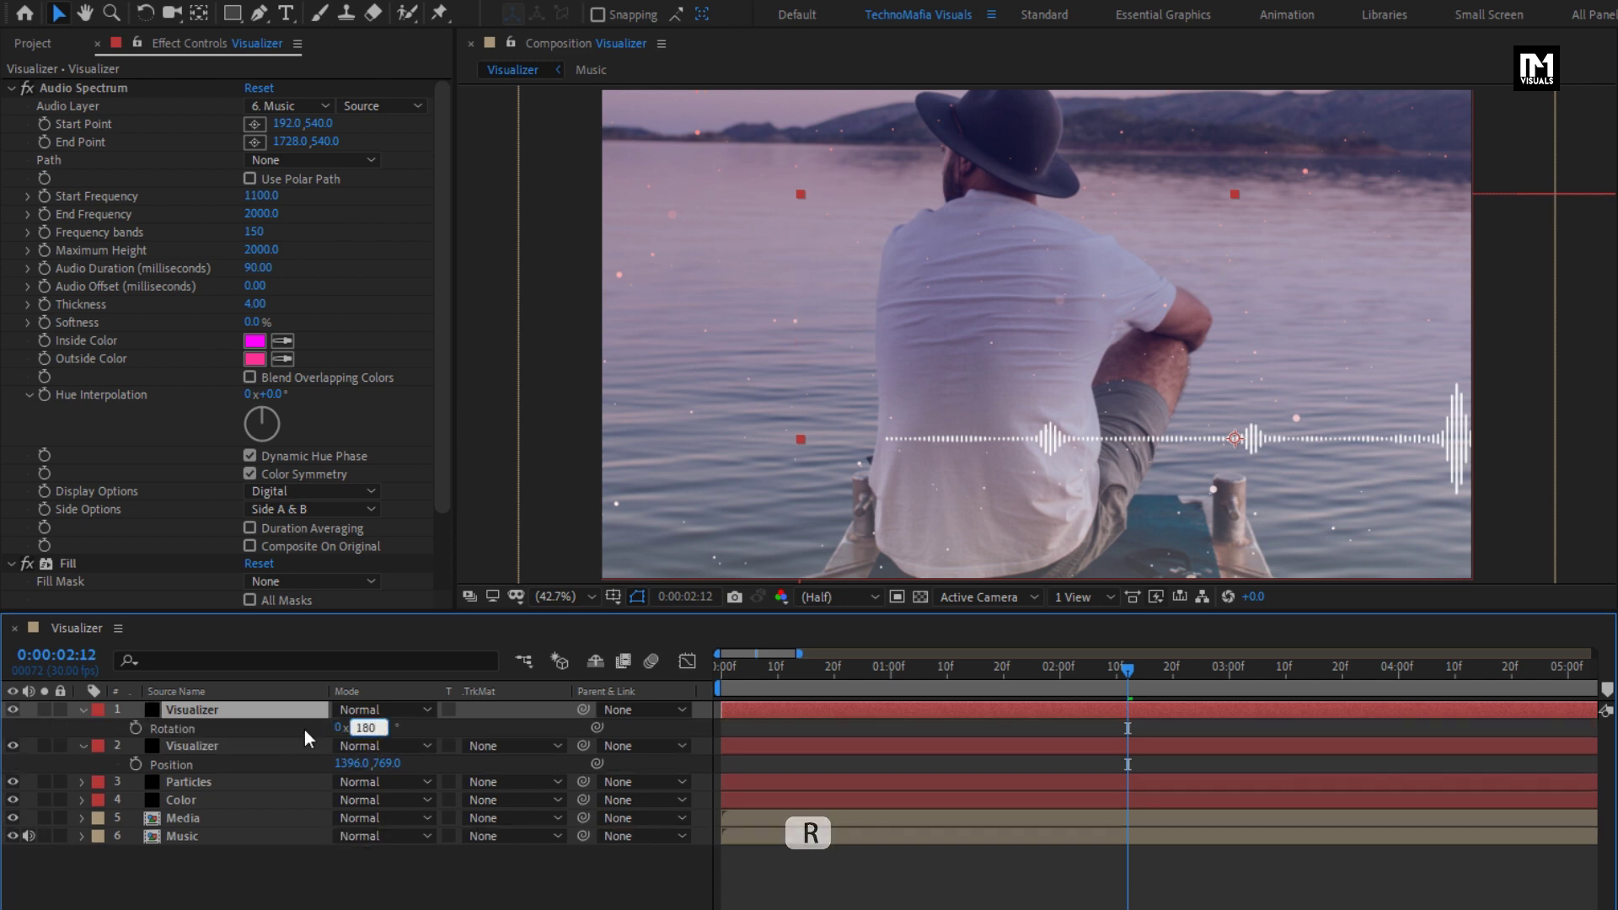
pyautogui.press('Return')
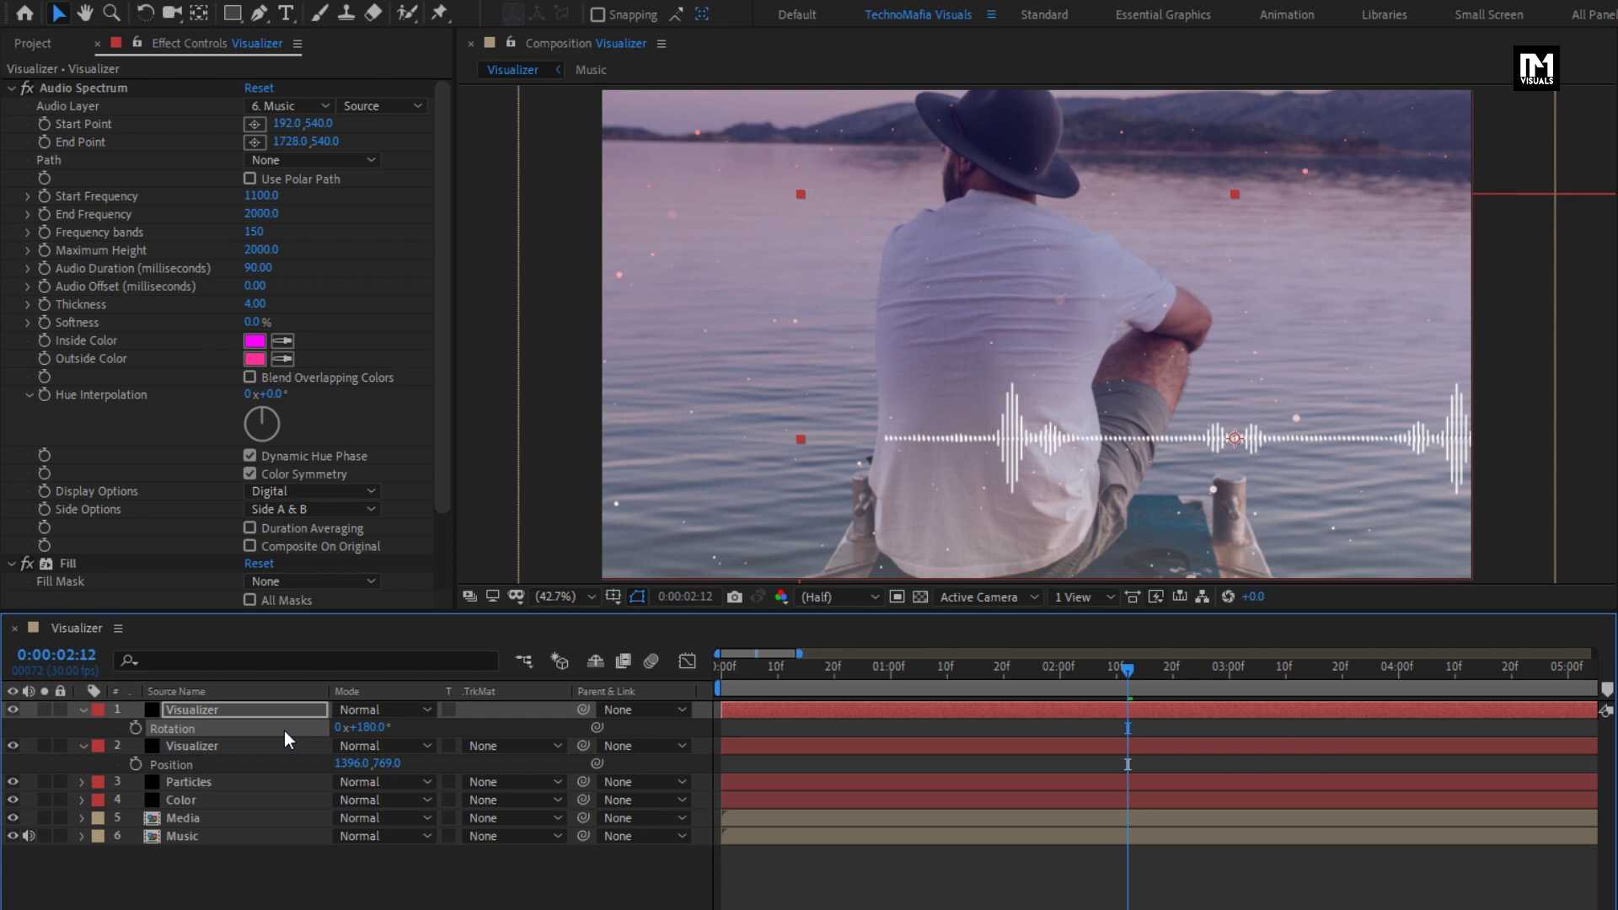
# Move the rotated Visualizer copy horizontally to an X Position of 87 along the original spectrum line.
pyautogui.click(246, 710)
pyautogui.press('p')
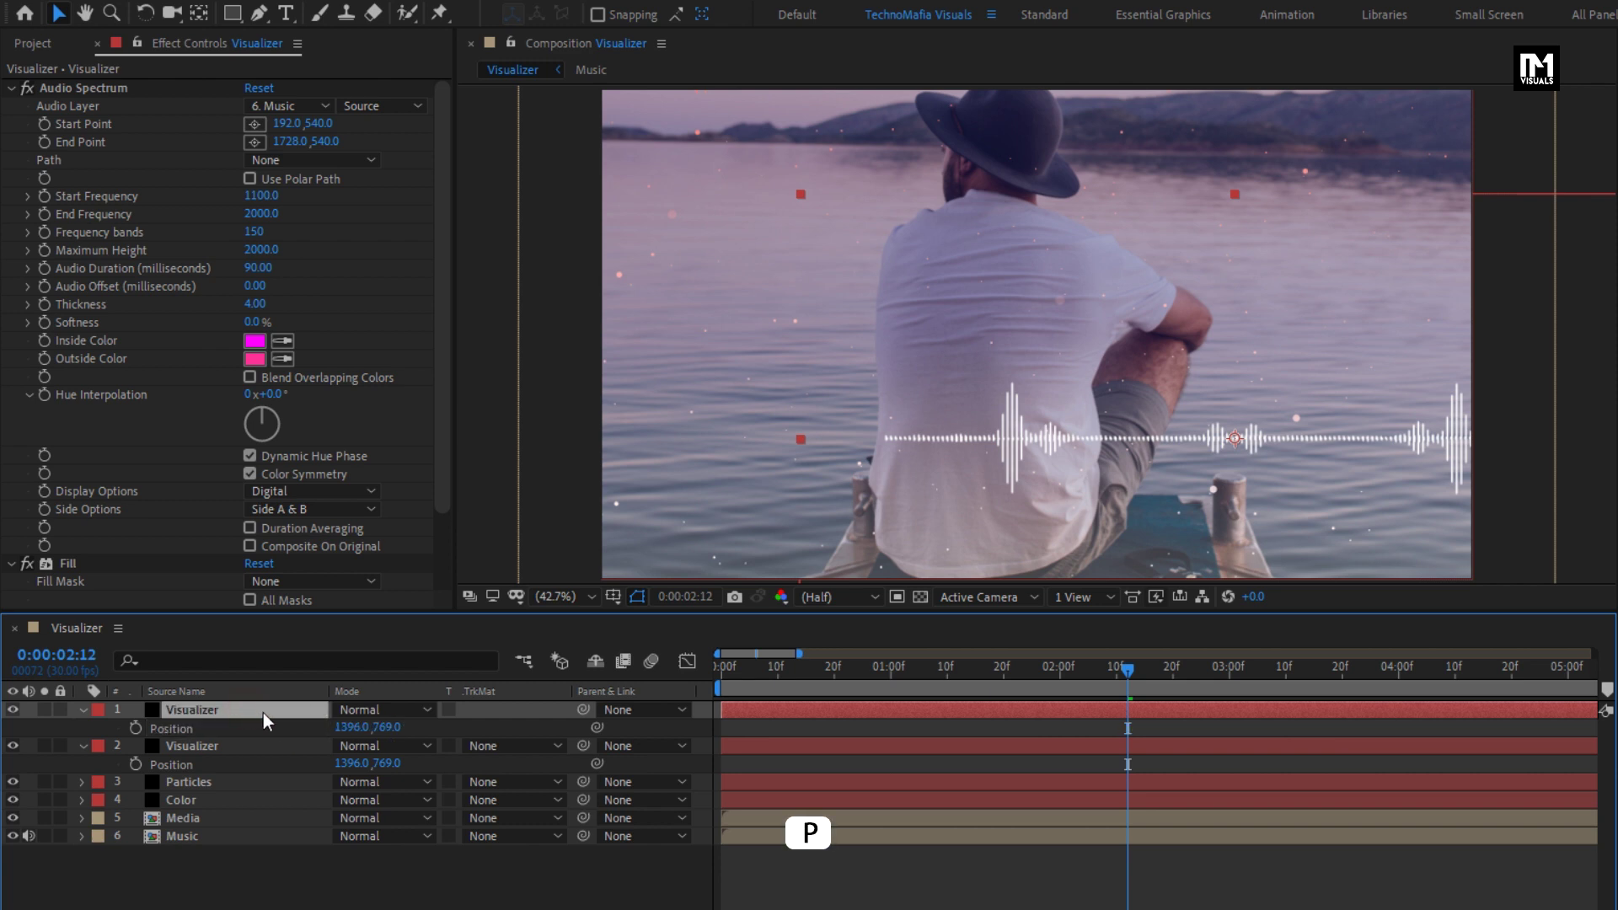
pyautogui.moveTo(349, 727); pyautogui.dragTo(78, 754)
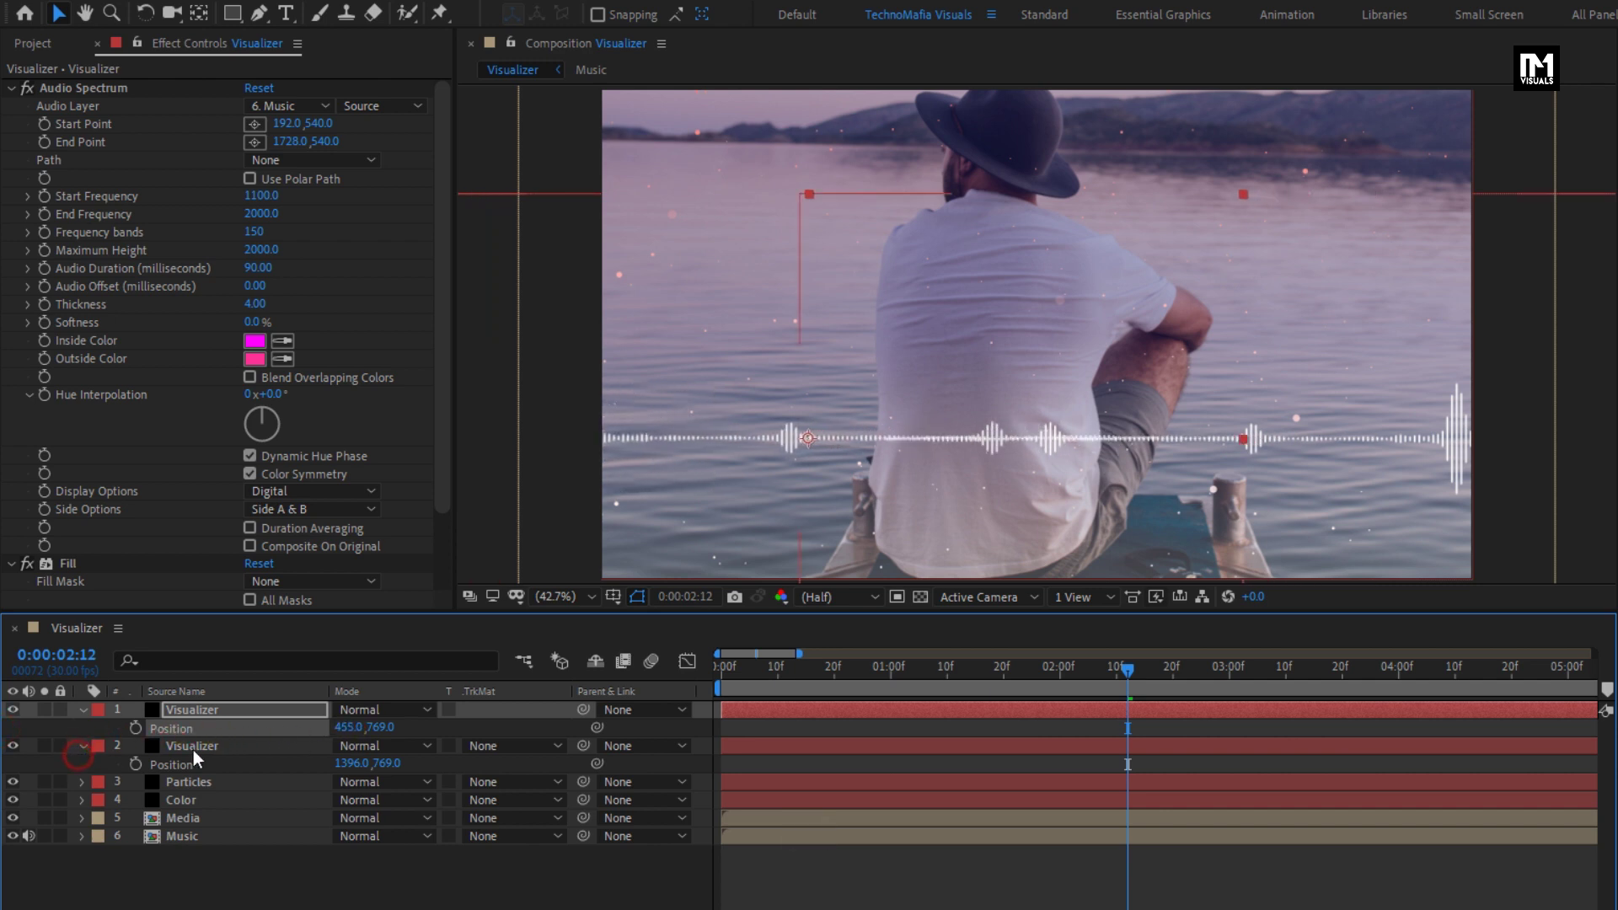
pyautogui.moveTo(350, 726); pyautogui.dragTo(5, 726)
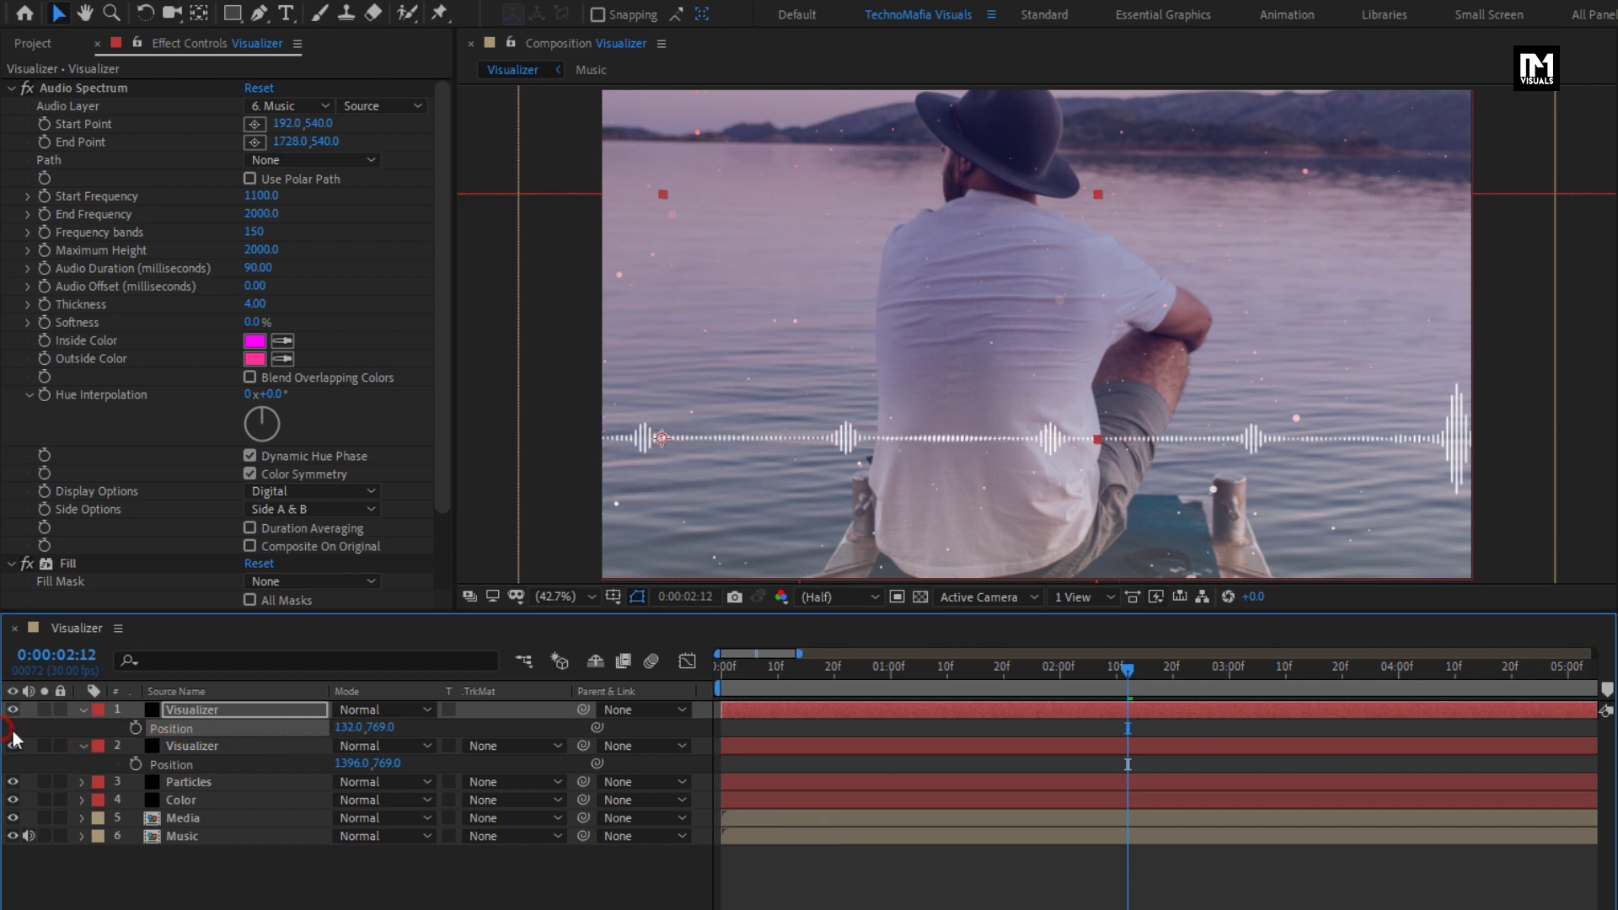
pyautogui.moveTo(343, 727); pyautogui.dragTo(293, 730)
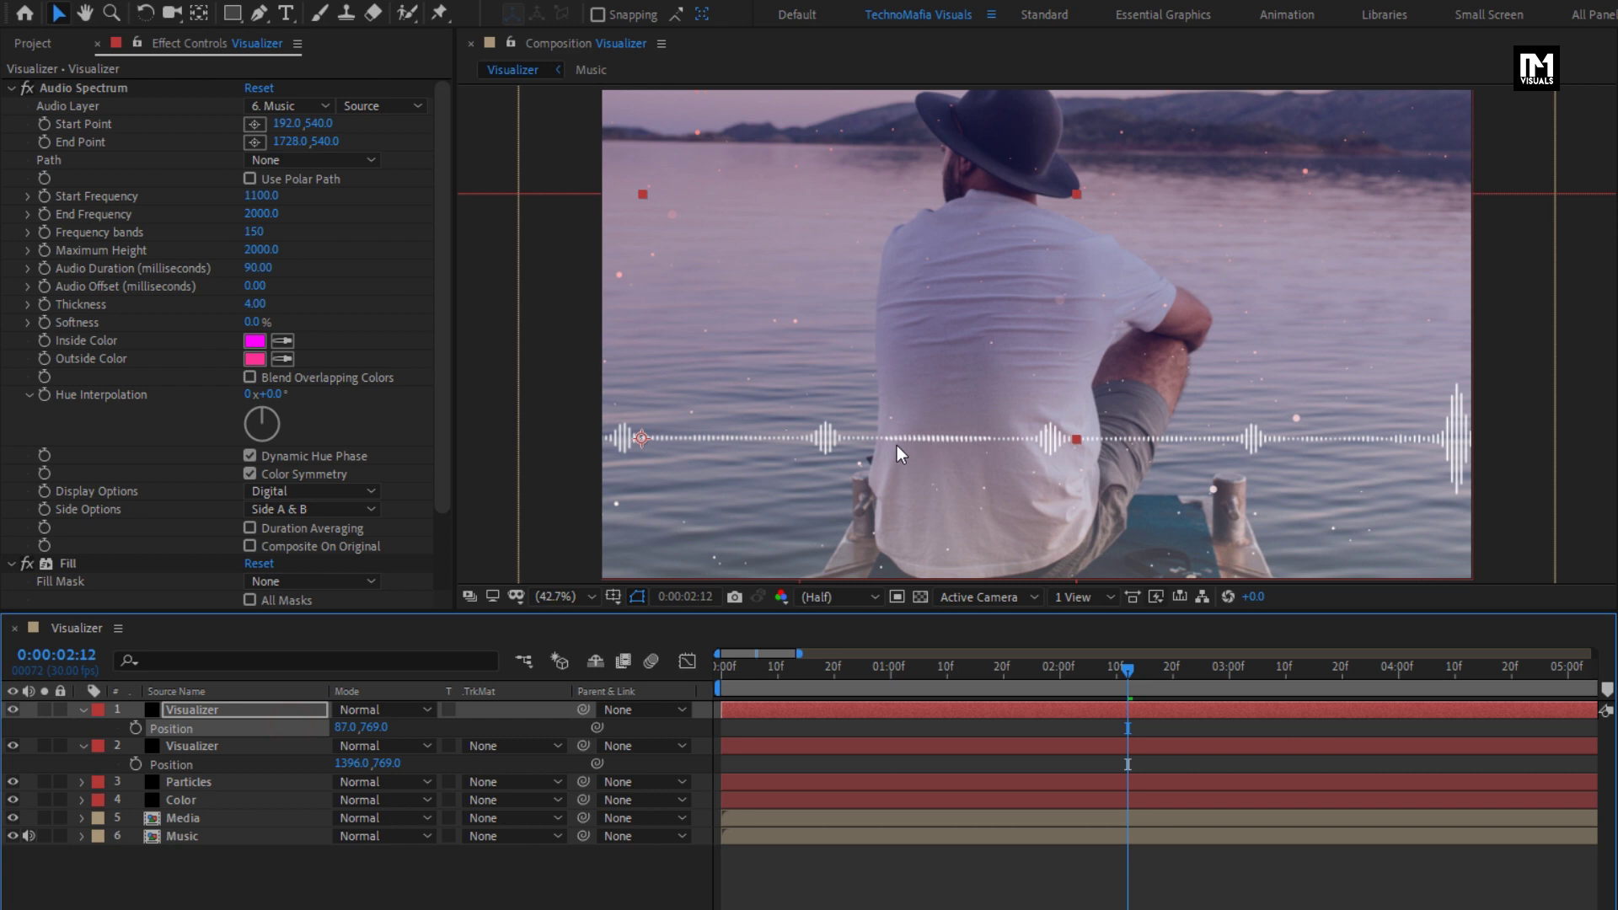
# Fine-tune the rotated copy's Position to -139.5, 770.5 so its bars line up with the original spectrum.
pyautogui.scroll(3, 897, 445)
pyautogui.press('h')
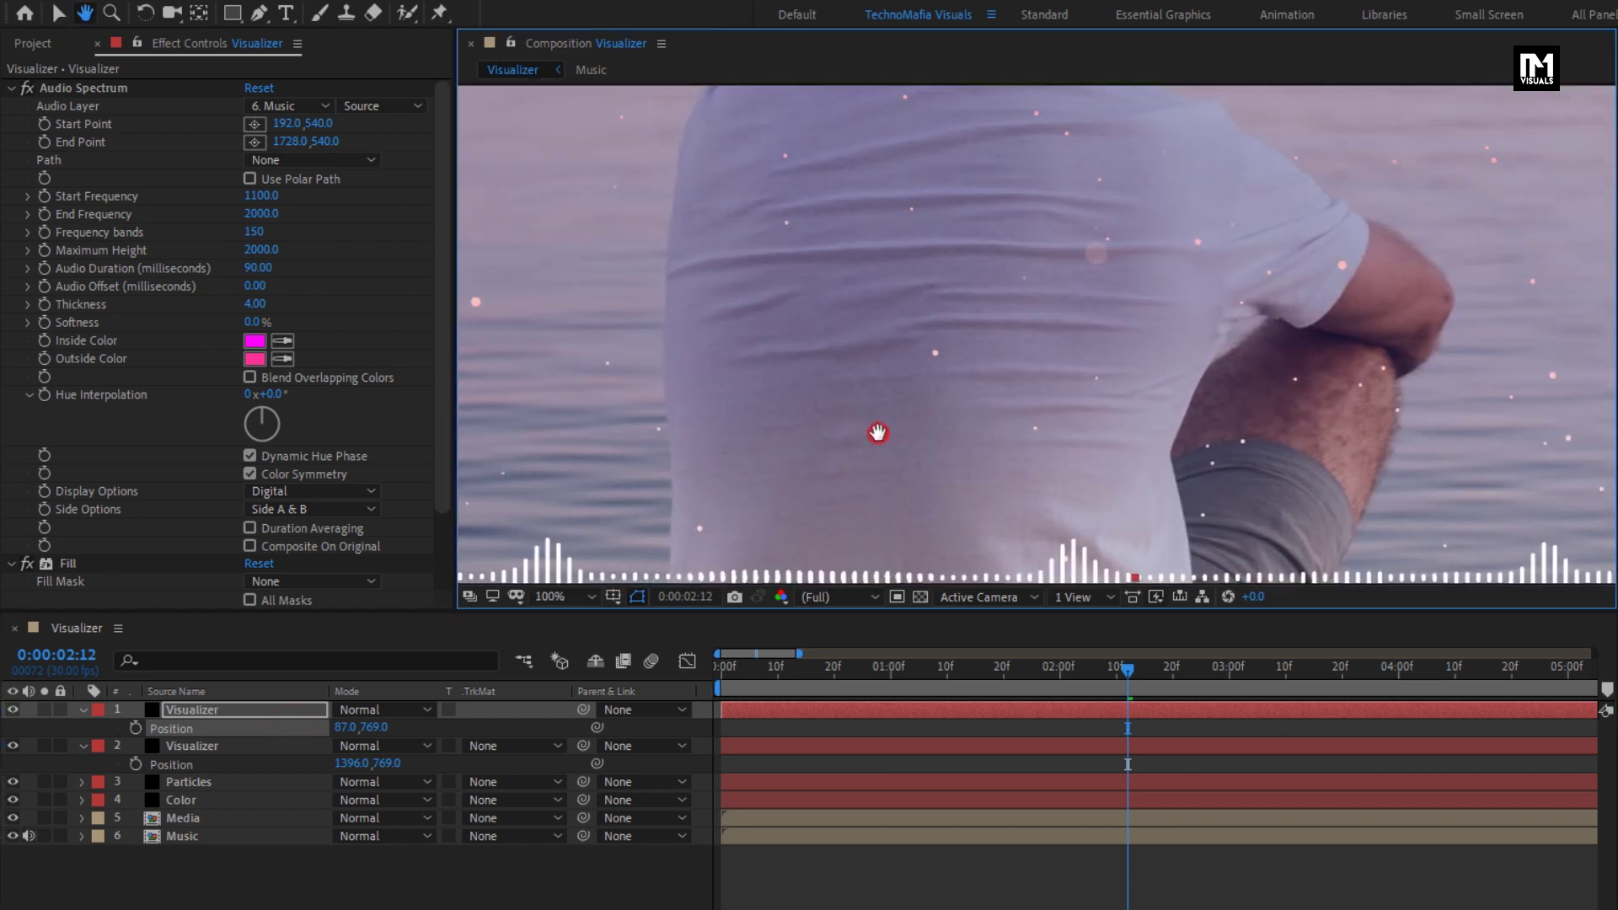
pyautogui.moveTo(861, 447); pyautogui.dragTo(868, 358)
pyautogui.scroll(2, 868, 358)
pyautogui.press('v')
pyautogui.click(271, 713)
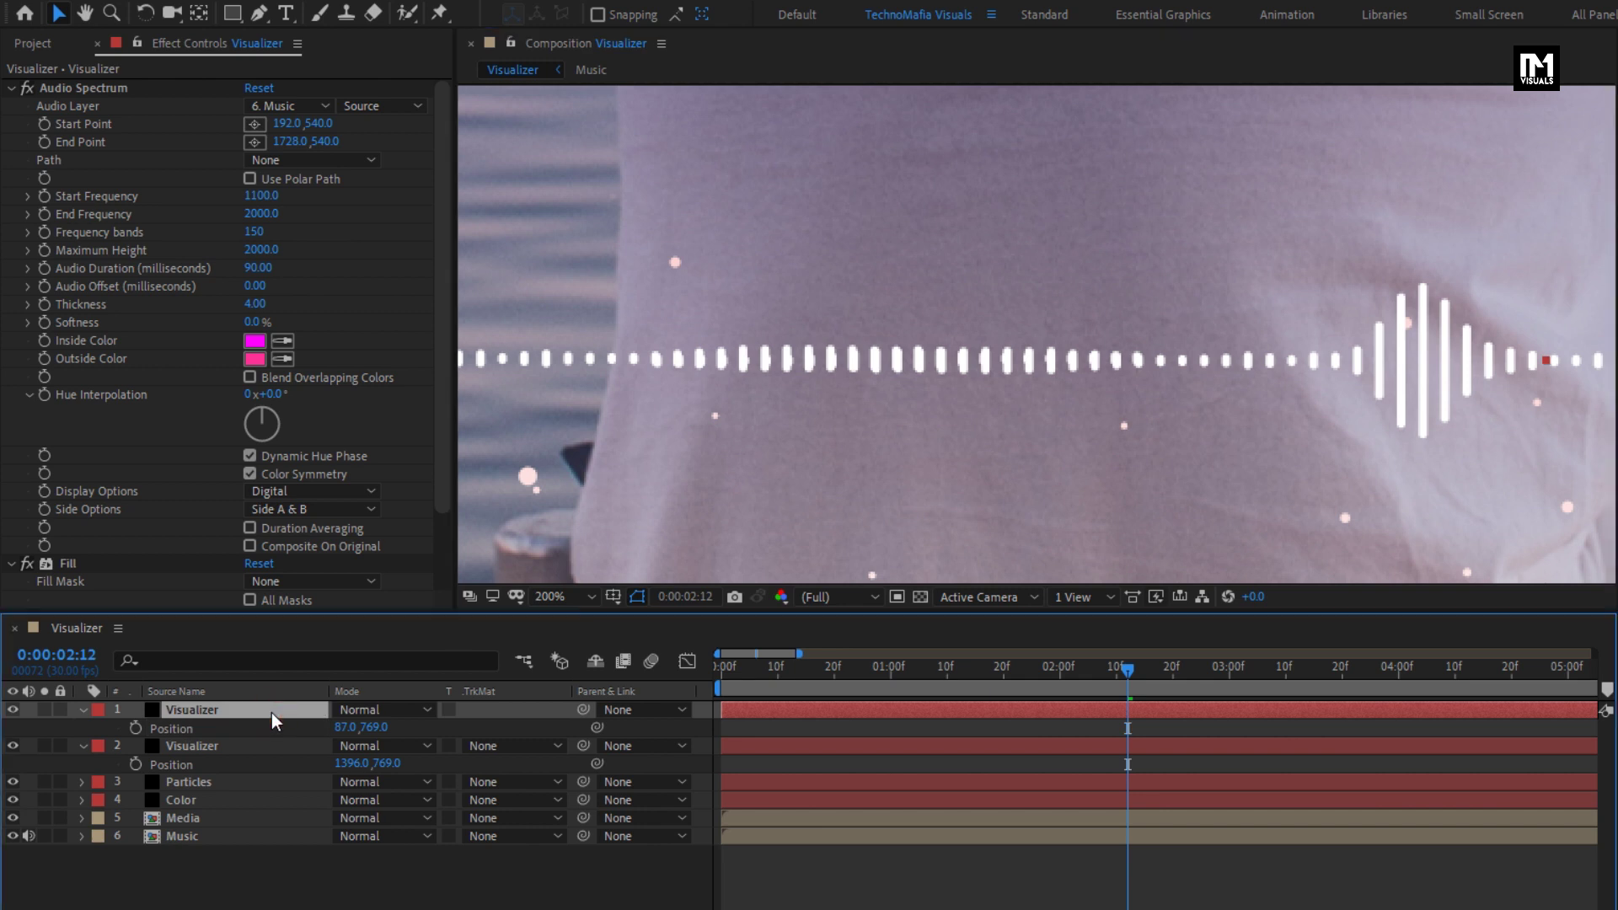
pyautogui.press('Down')
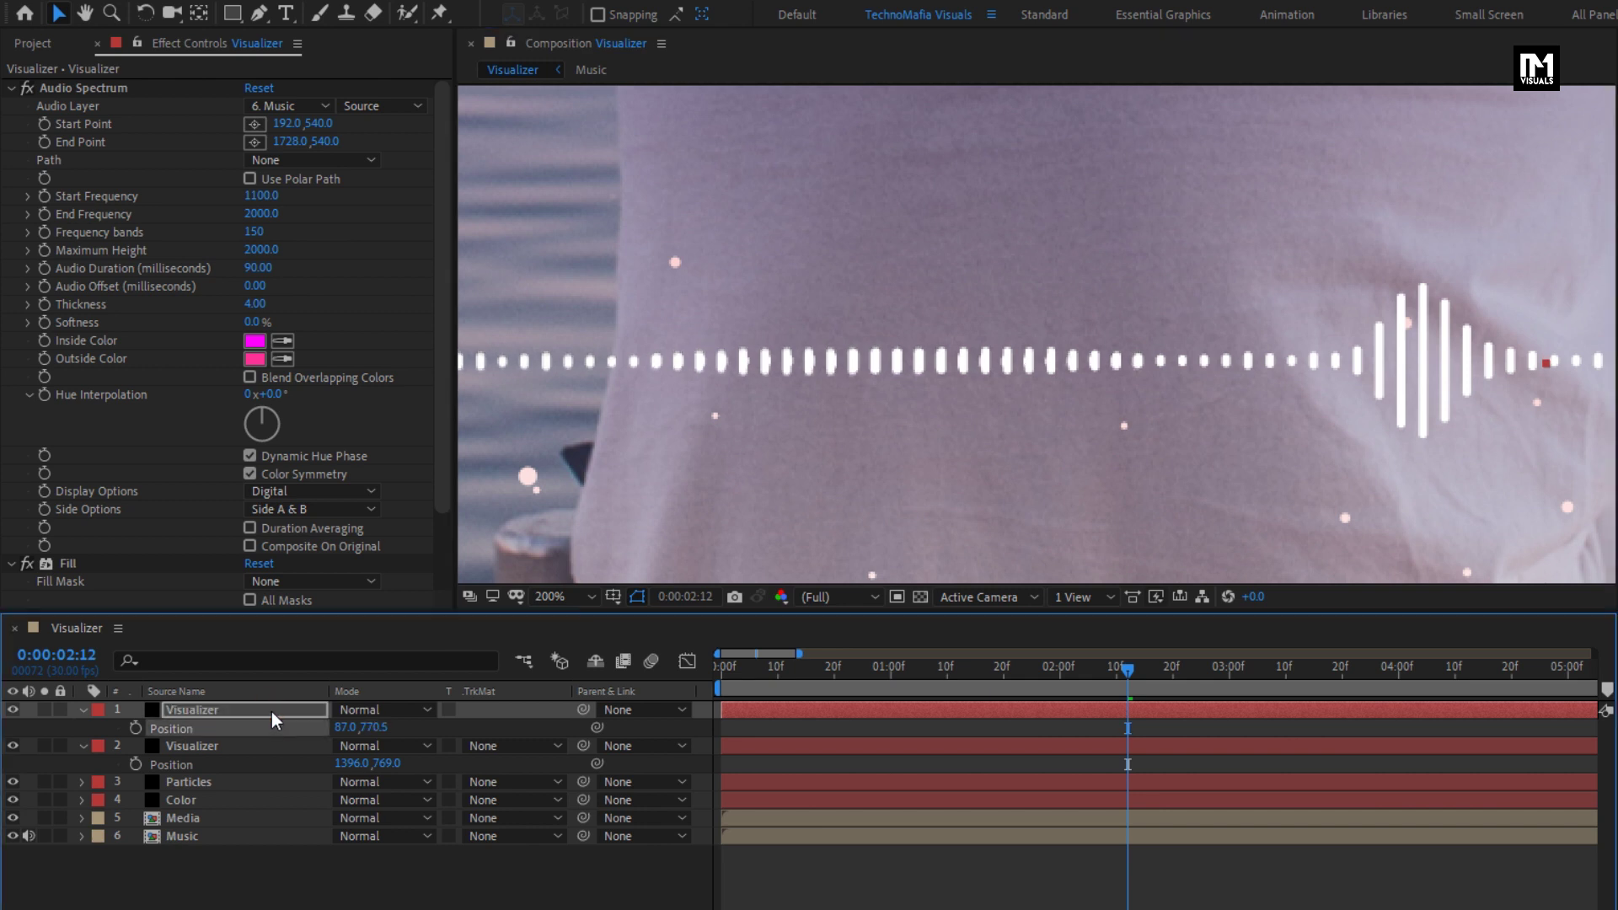
pyautogui.press('Right')
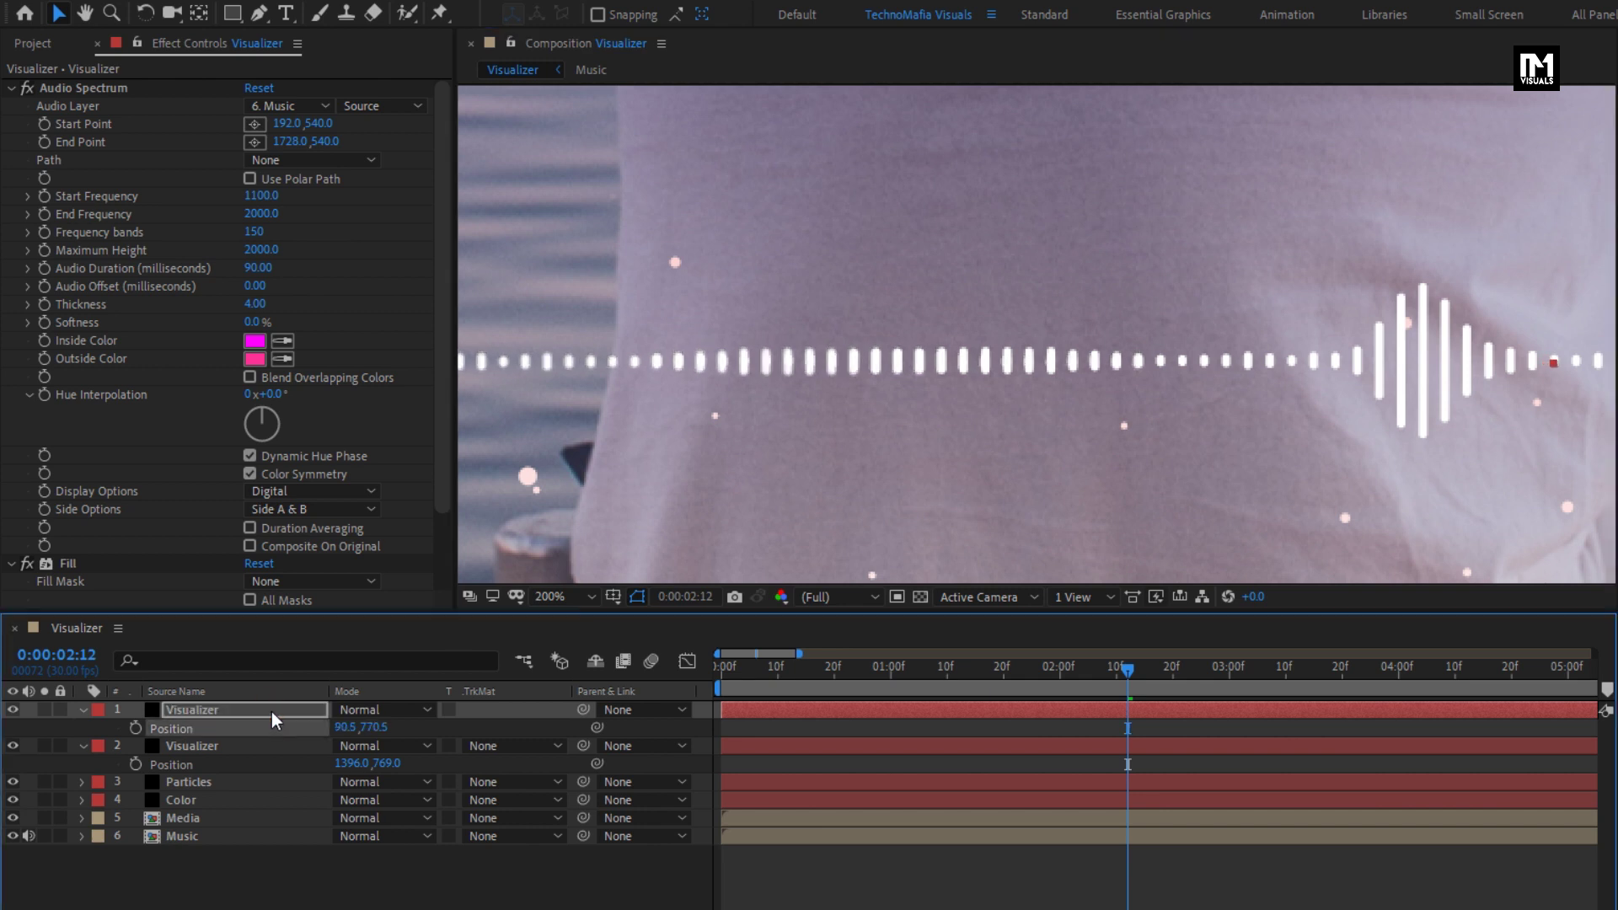
pyautogui.moveTo(346, 728); pyautogui.dragTo(309, 724)
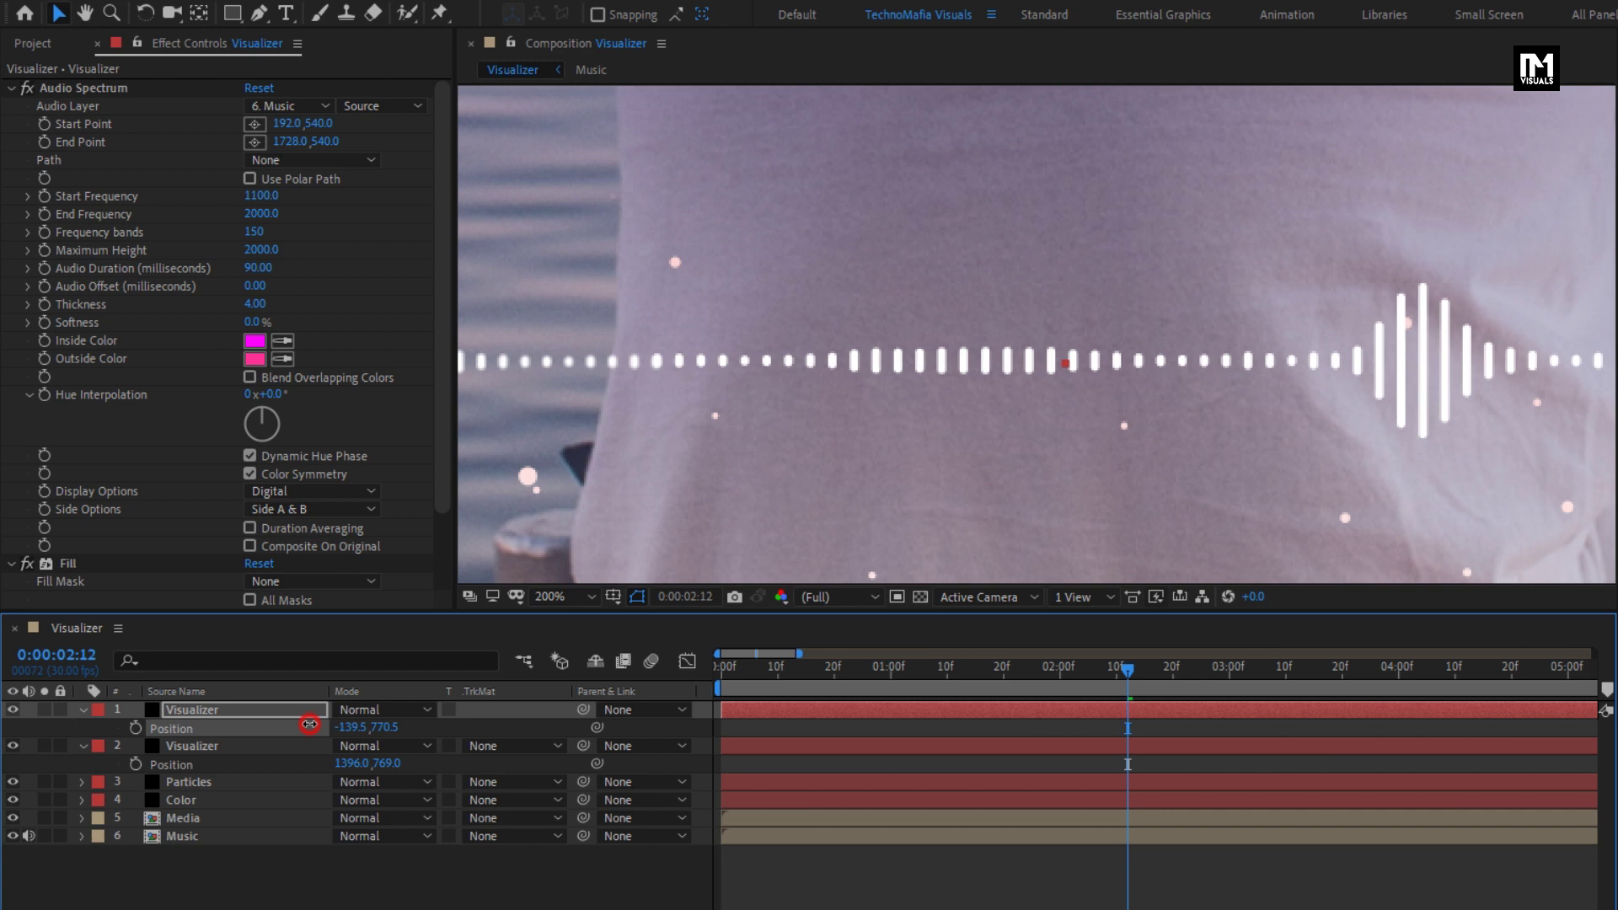
# Check the joined spectrum across the whole frame up to about 0:00:03:28 and collapse both Visualizer layers.
pyautogui.scroll(-4, 812, 371)
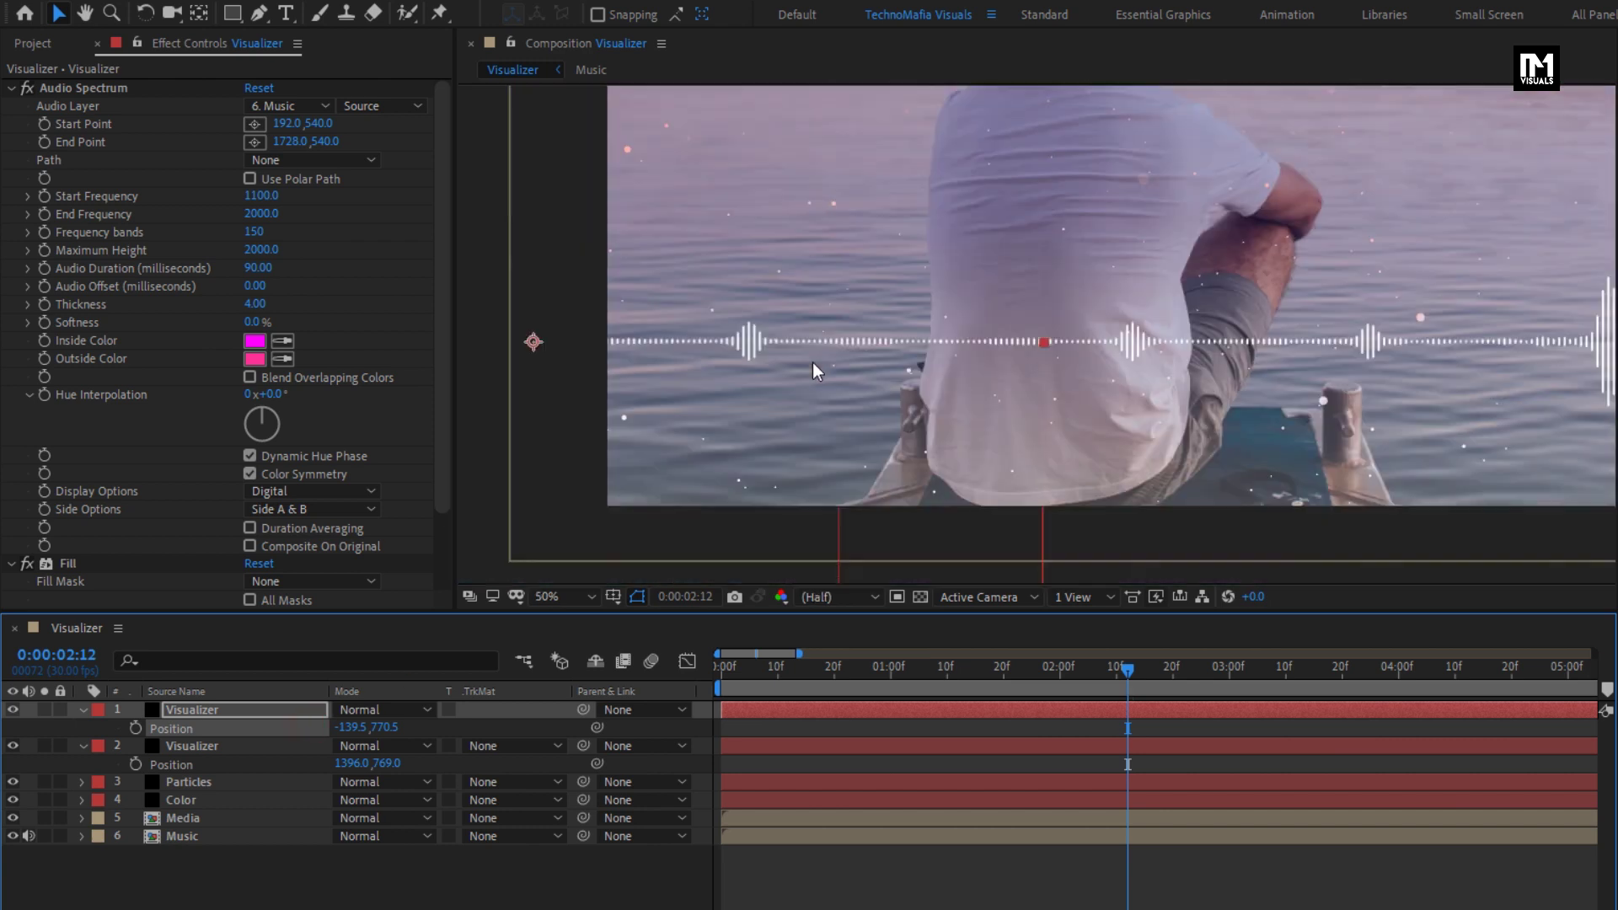
pyautogui.scroll(-2, 813, 365)
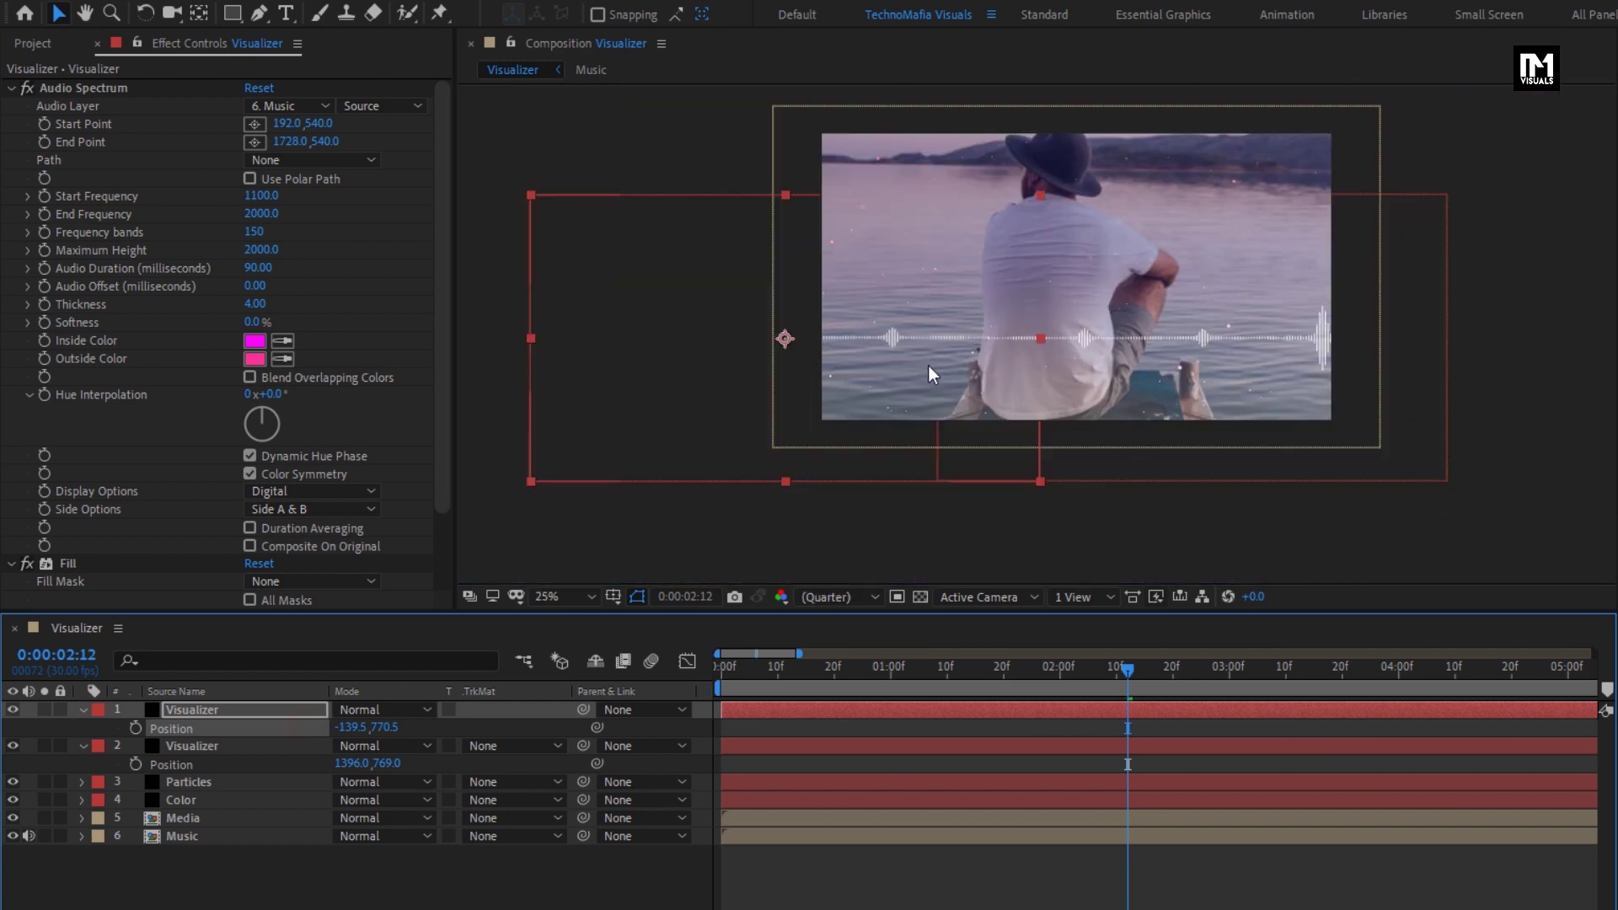
pyautogui.click(556, 597)
pyautogui.click(556, 636)
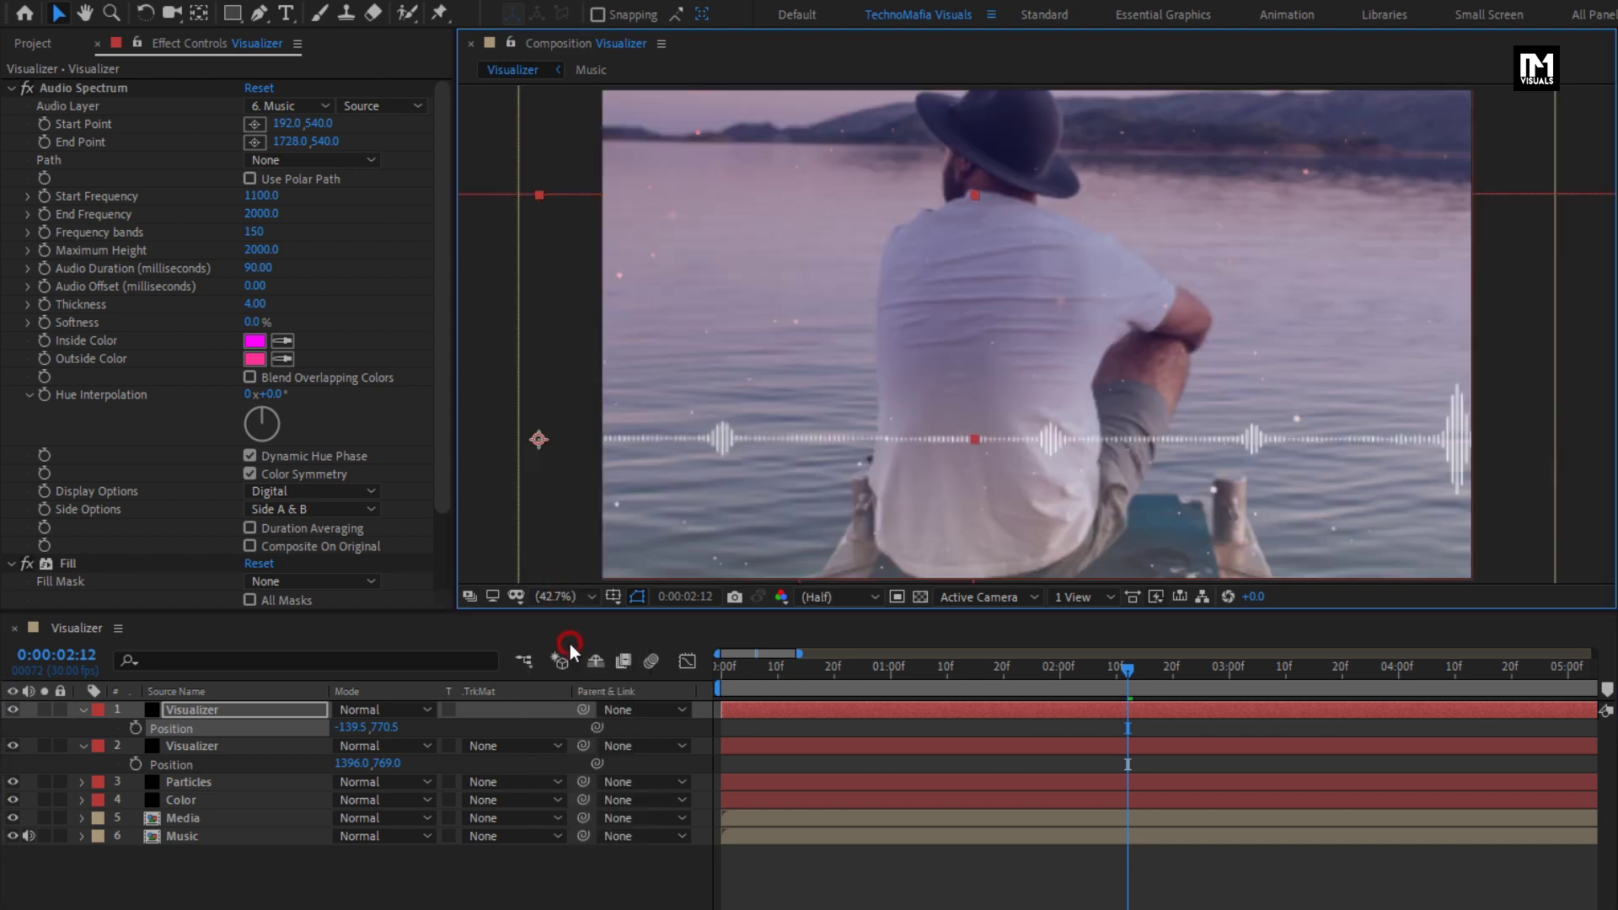
pyautogui.moveTo(898, 679)
pyautogui.mouseDown()
pyautogui.moveTo(711, 668)
pyautogui.moveTo(1221, 662)
pyautogui.moveTo(1338, 644)
pyautogui.moveTo(1095, 643)
pyautogui.moveTo(1267, 639)
pyautogui.moveTo(1389, 654)
pyautogui.mouseUp()
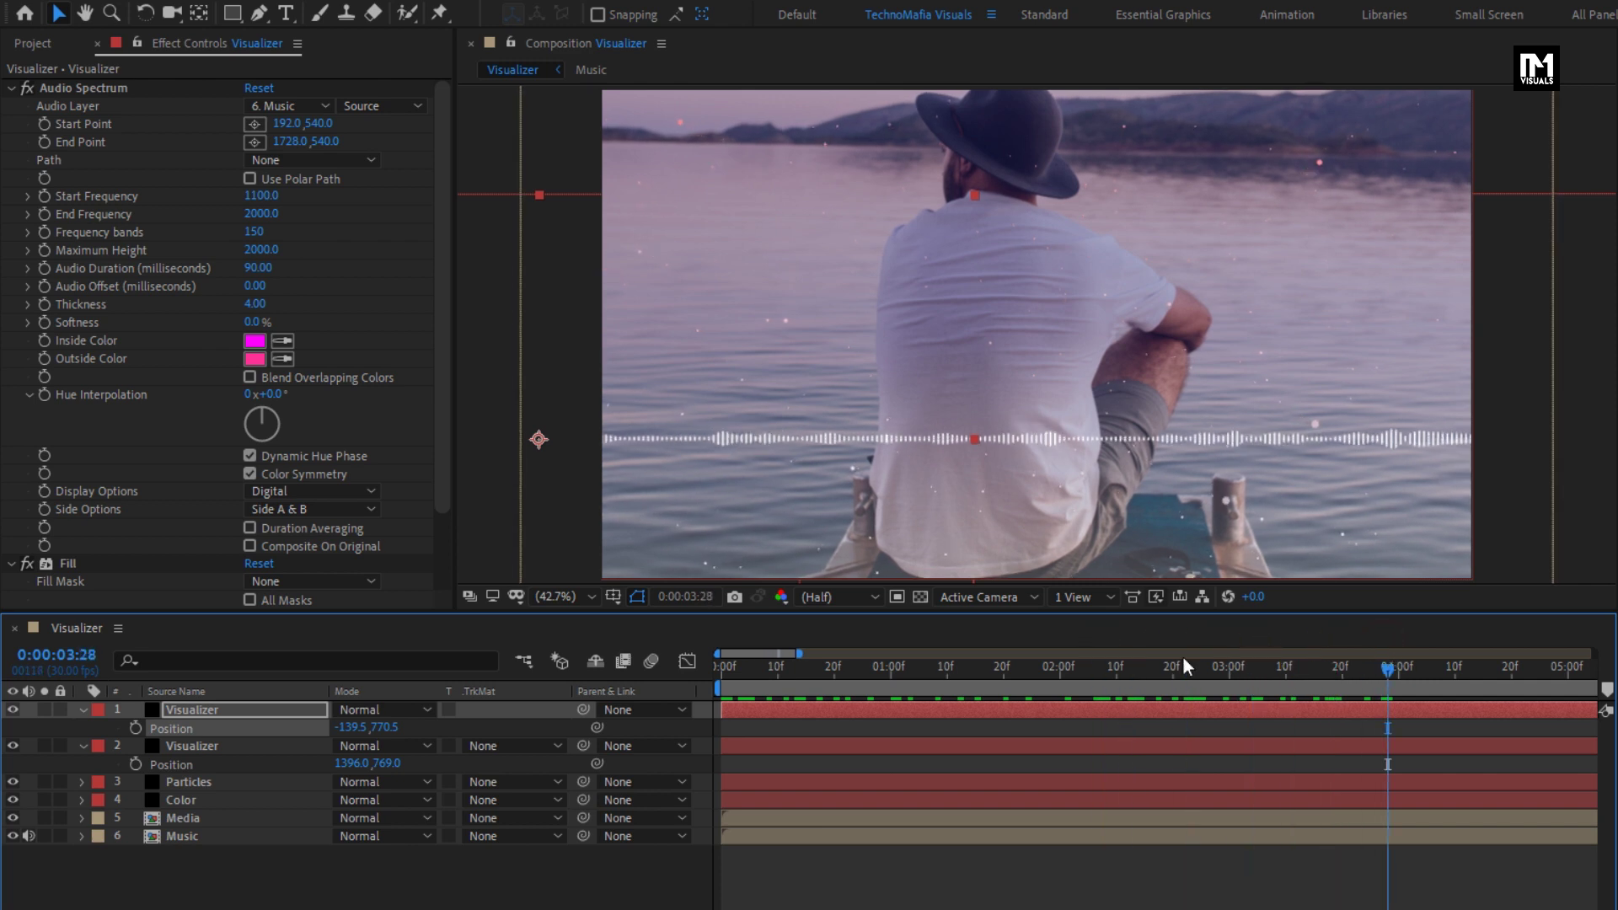
pyautogui.click(85, 709)
pyautogui.click(85, 727)
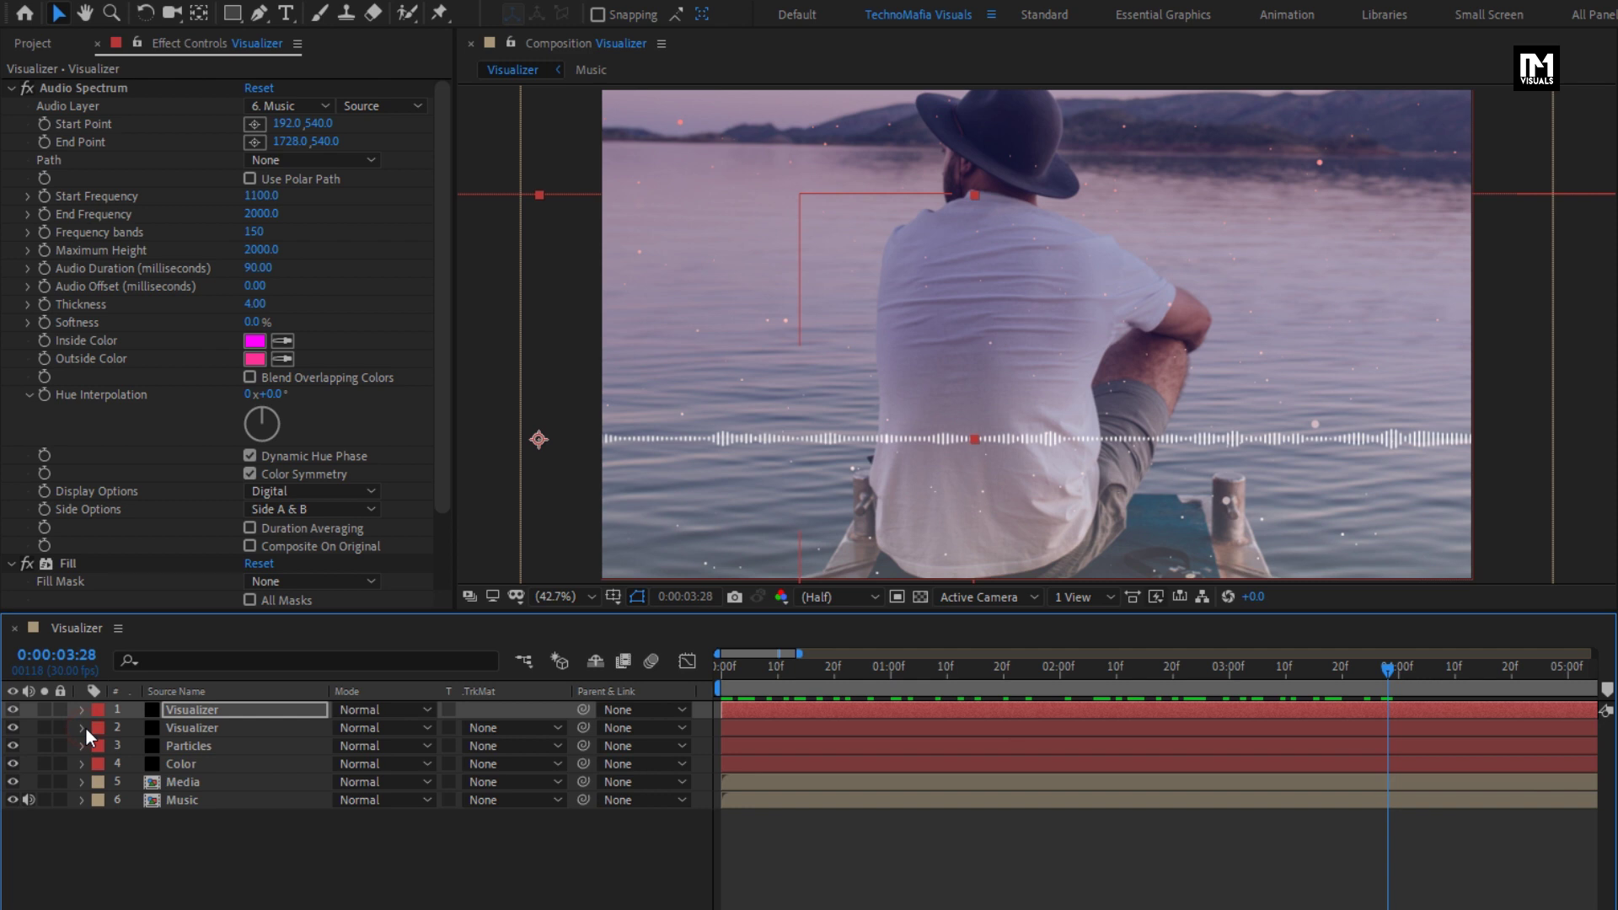
# Add the text "GET UP AGAIN" and place it above the spectrum in the upper part of the frame.
pyautogui.click(286, 14)
pyautogui.click(832, 205)
pyautogui.write('GET UP AGAIN')
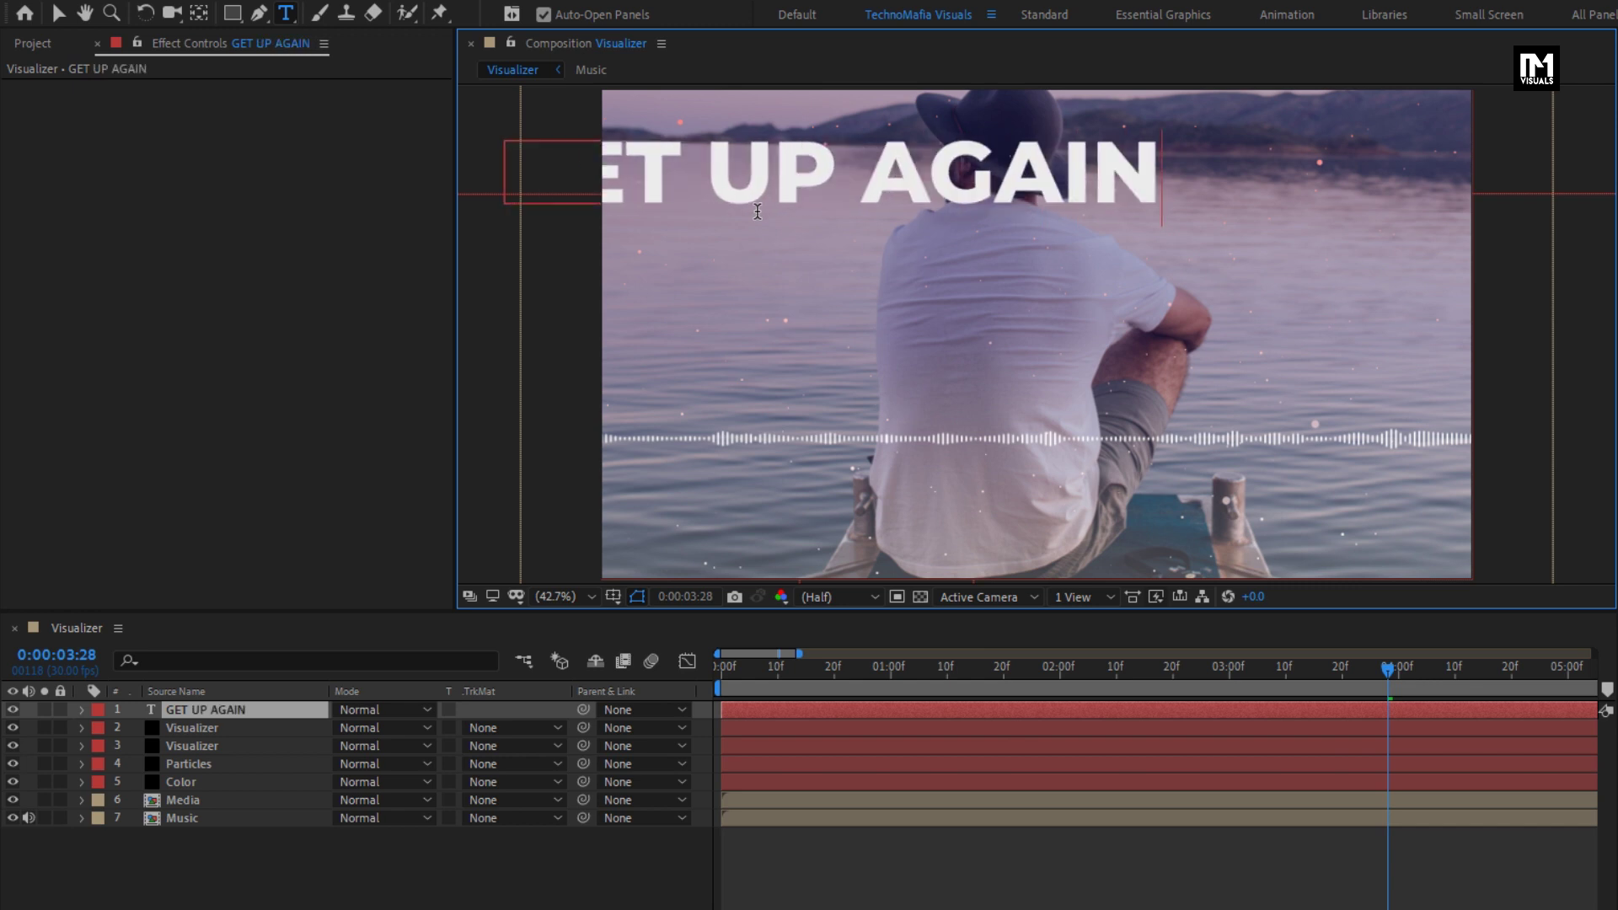
pyautogui.press('KP_Enter')
pyautogui.press('v')
pyautogui.moveTo(766, 174); pyautogui.dragTo(978, 211)
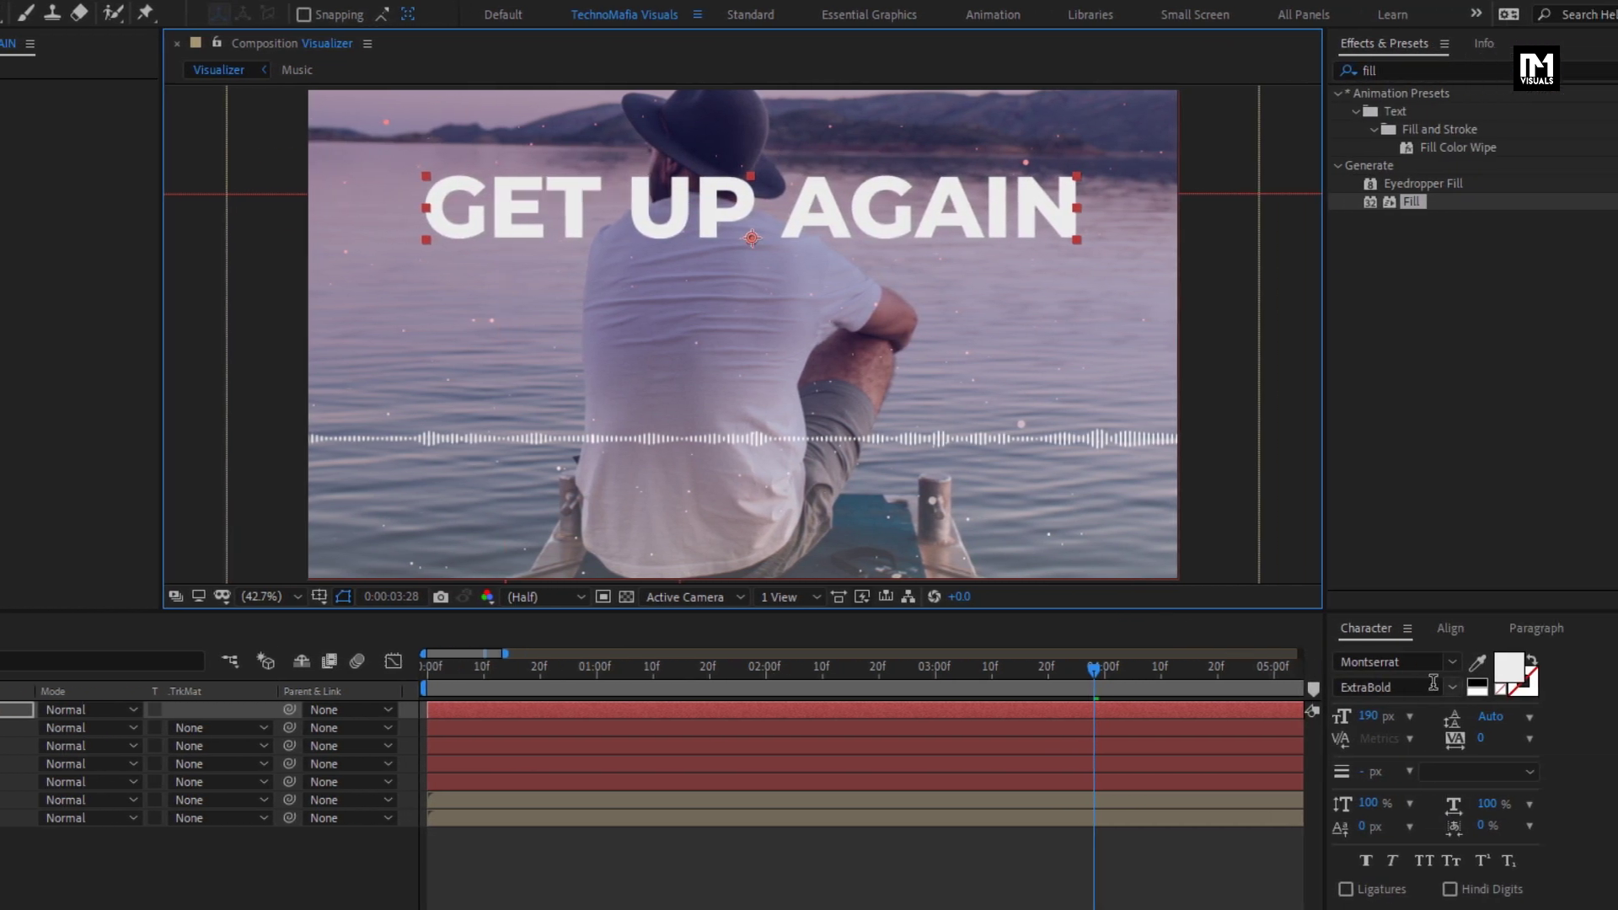
# Set the title's font style to Montserrat Black and its size to 130 px.
pyautogui.click(1424, 687)
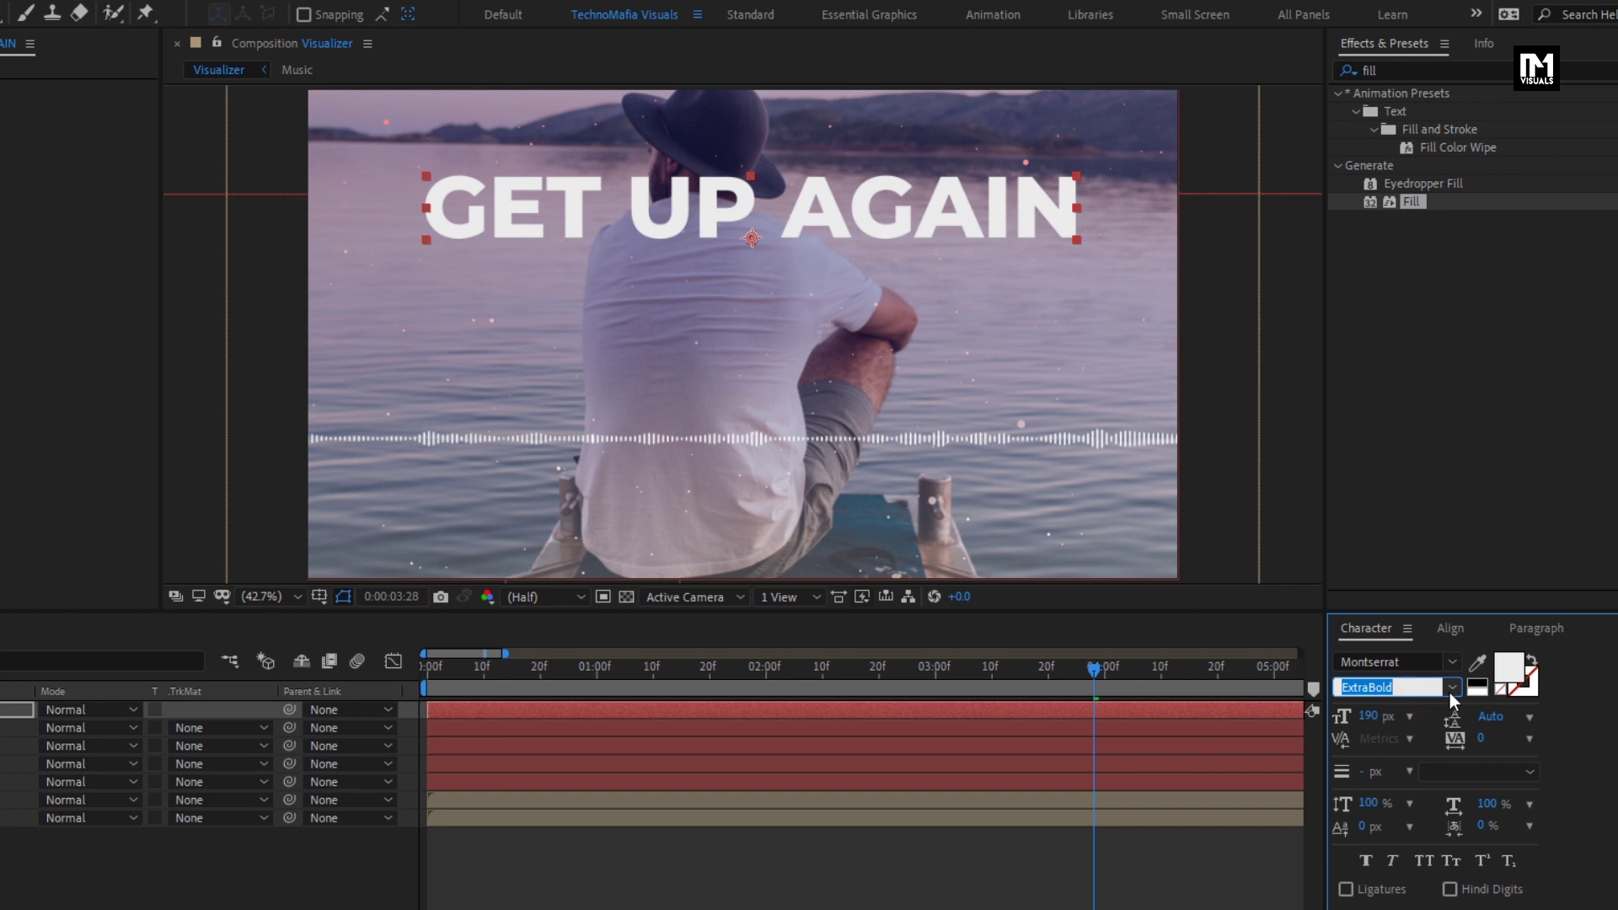
pyautogui.click(1451, 693)
pyautogui.click(1384, 649)
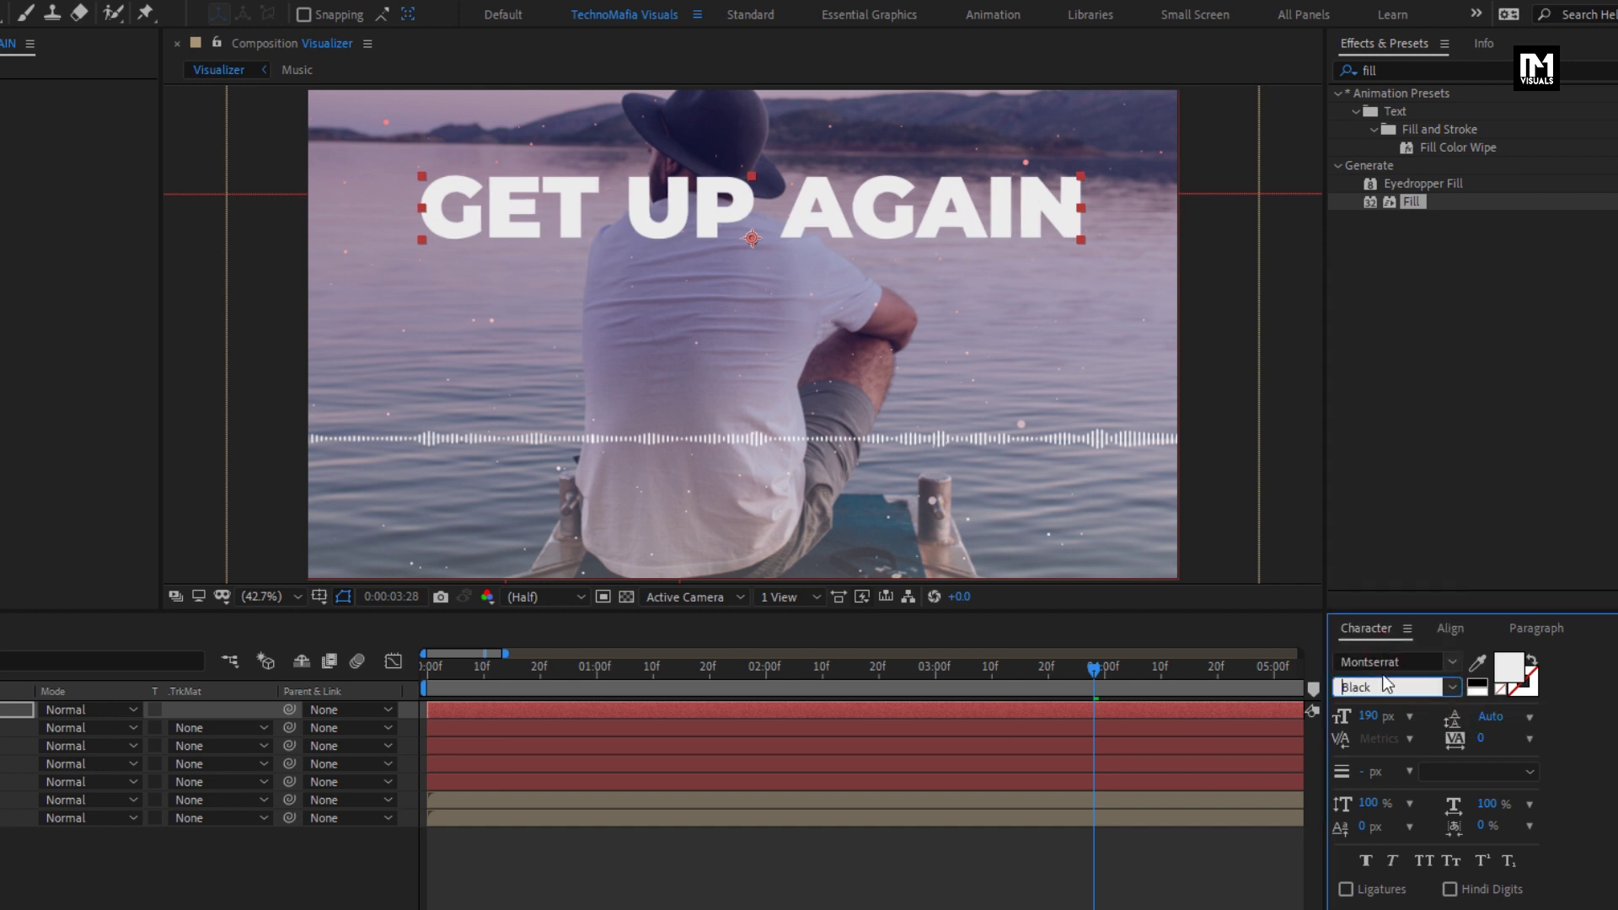
pyautogui.moveTo(1349, 718); pyautogui.dragTo(1305, 720)
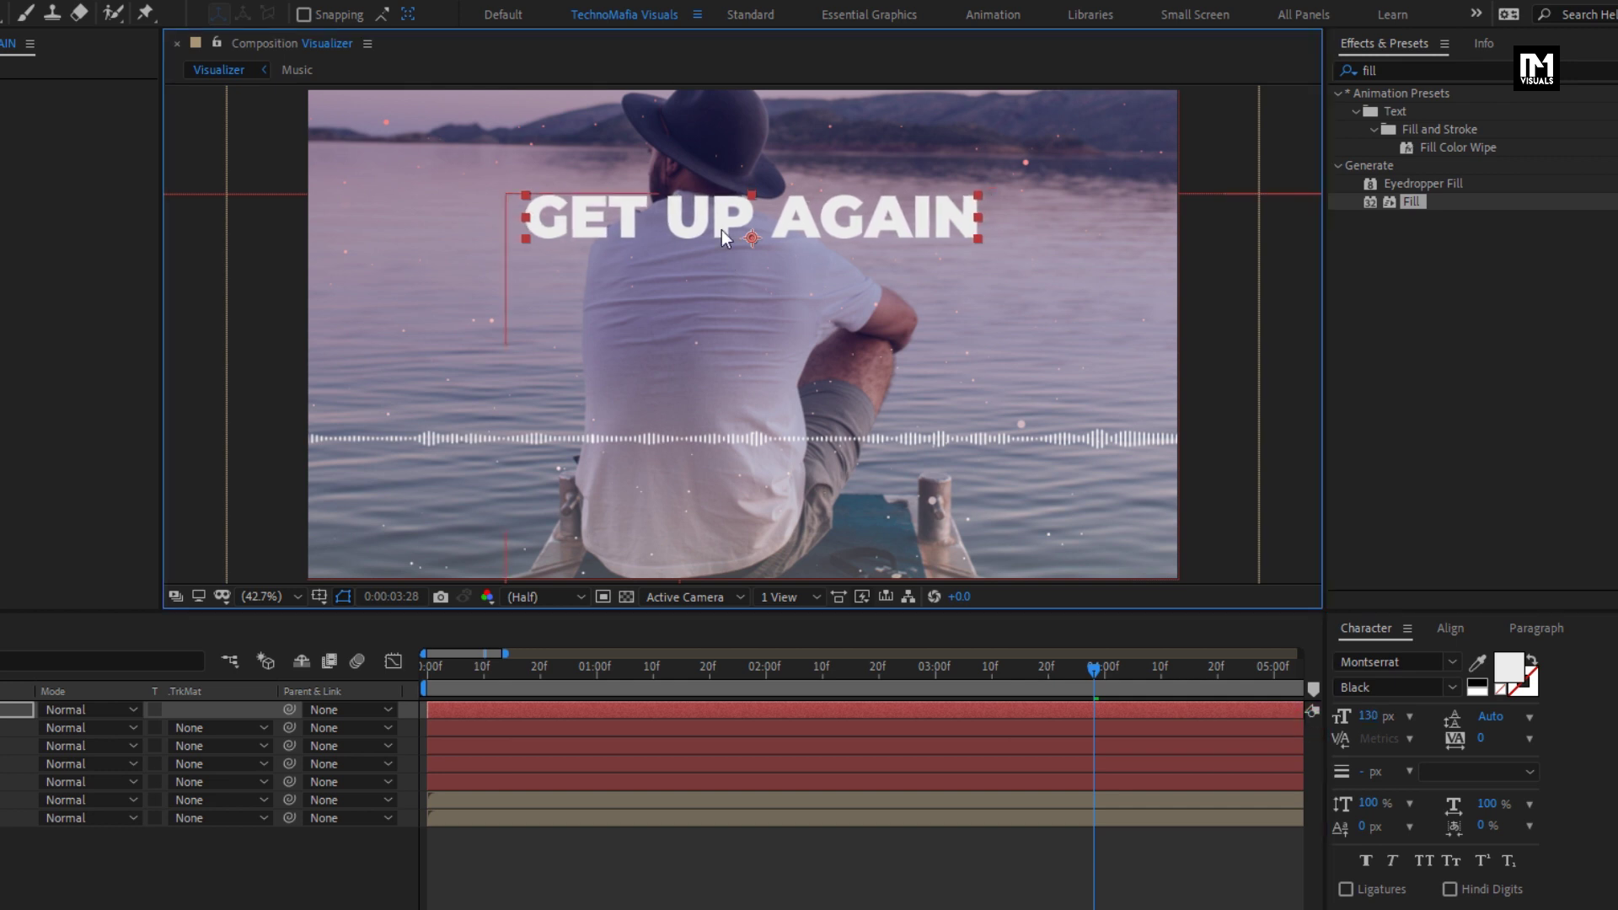
# Shift the title slightly and center it horizontally in the composition.
pyautogui.moveTo(714, 221); pyautogui.dragTo(691, 221)
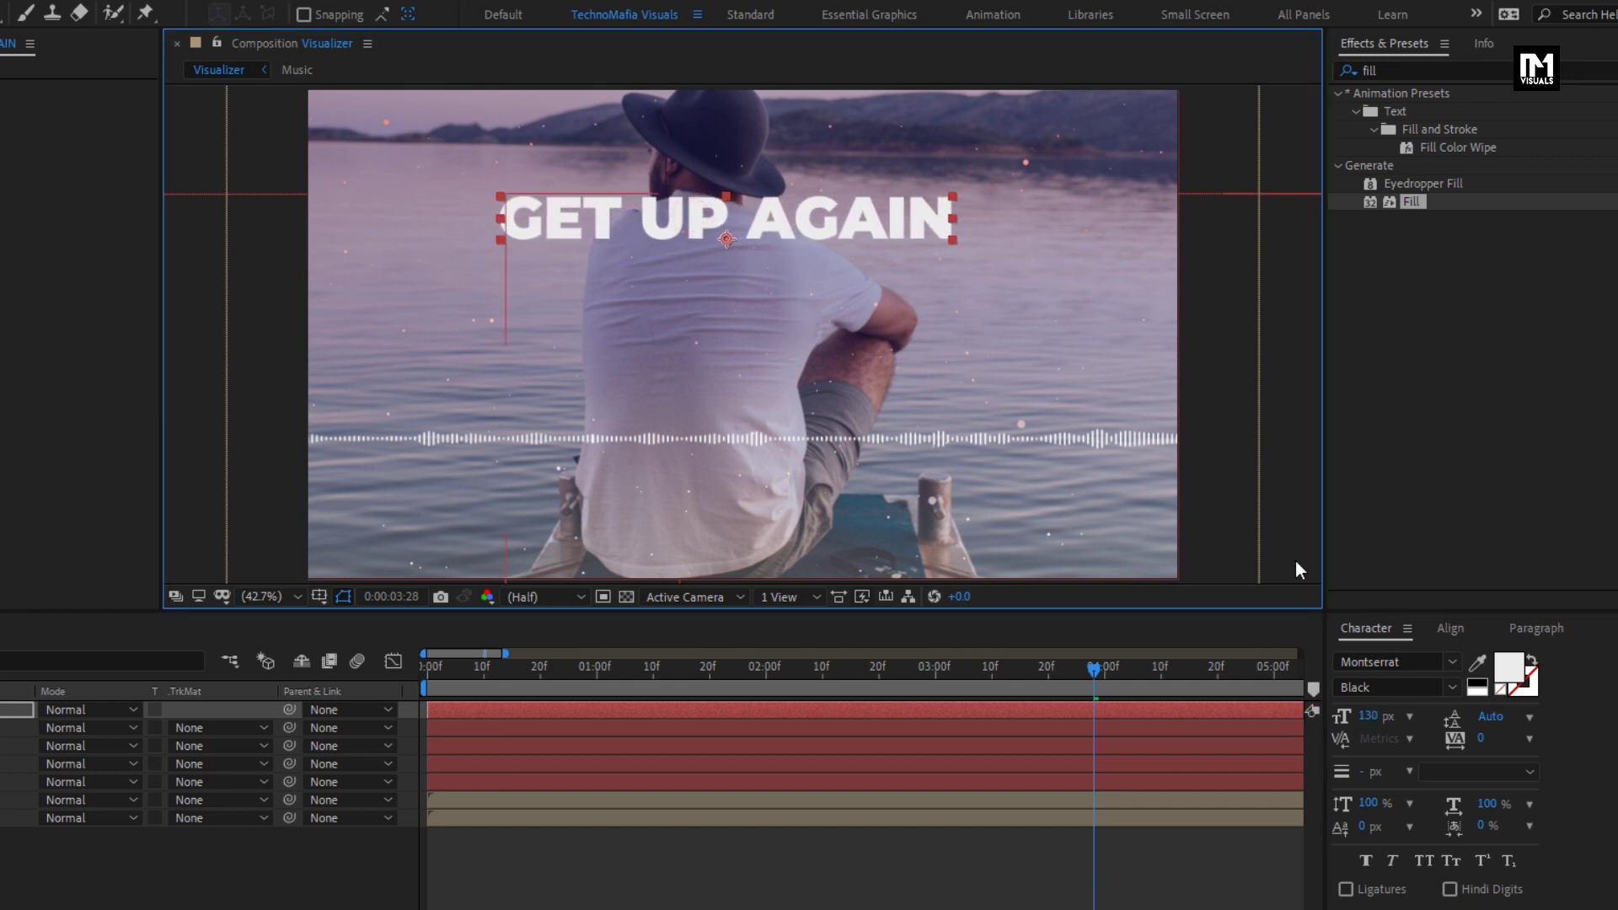
pyautogui.click(1448, 629)
pyautogui.click(1383, 679)
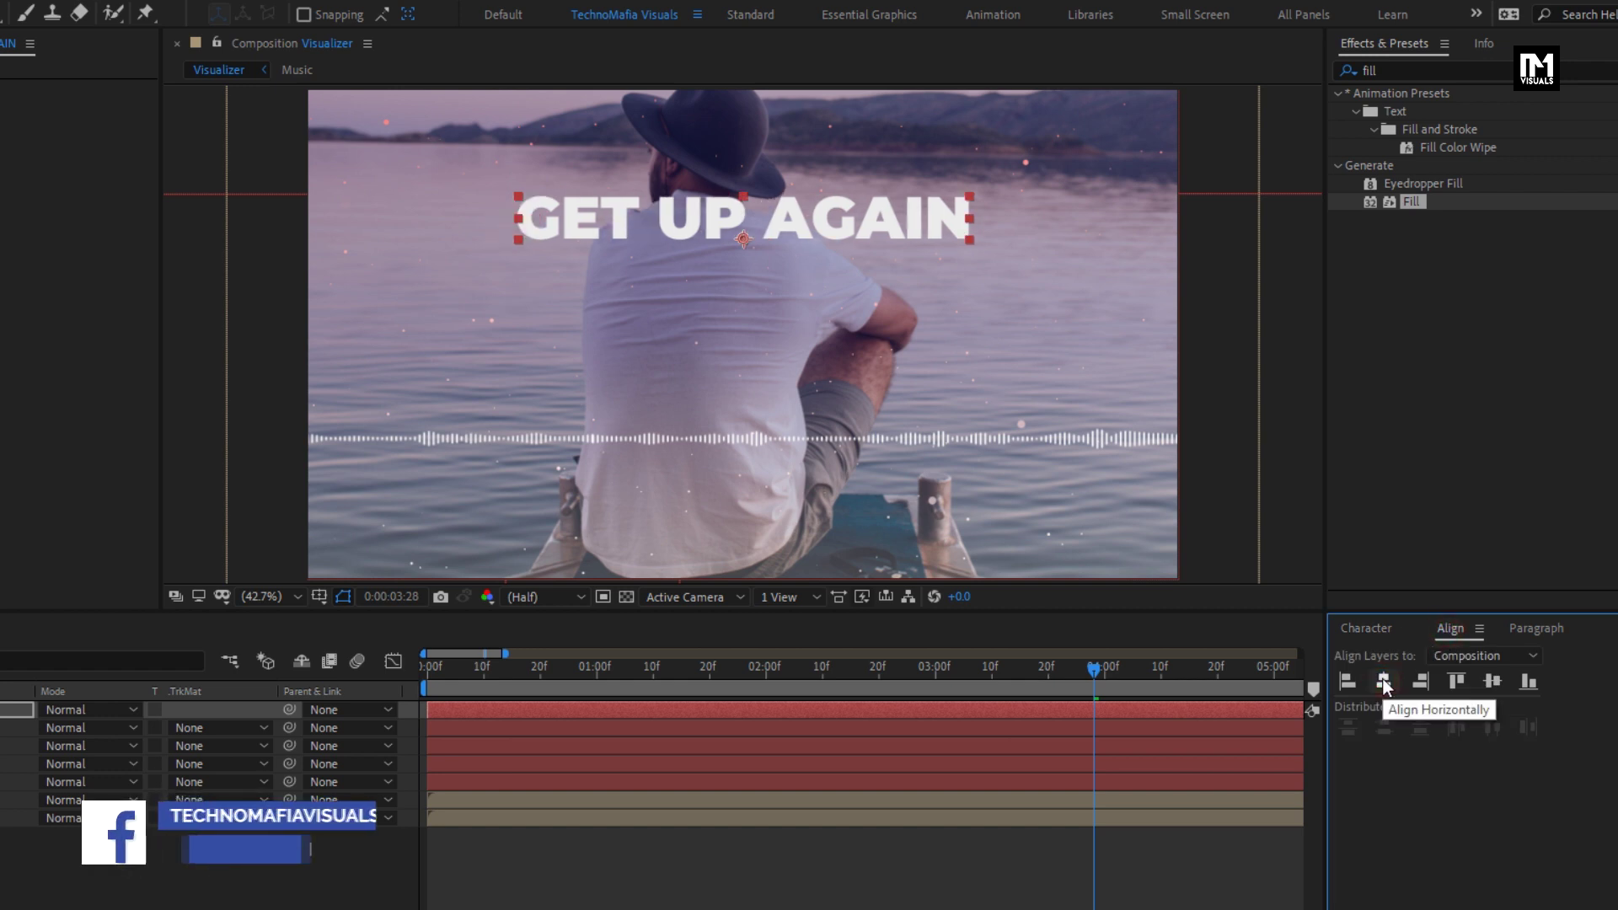
# Add an Opacity text animator to the GET UP AGAIN layer and set the animator's opacity to 0%.
pyautogui.click(1382, 628)
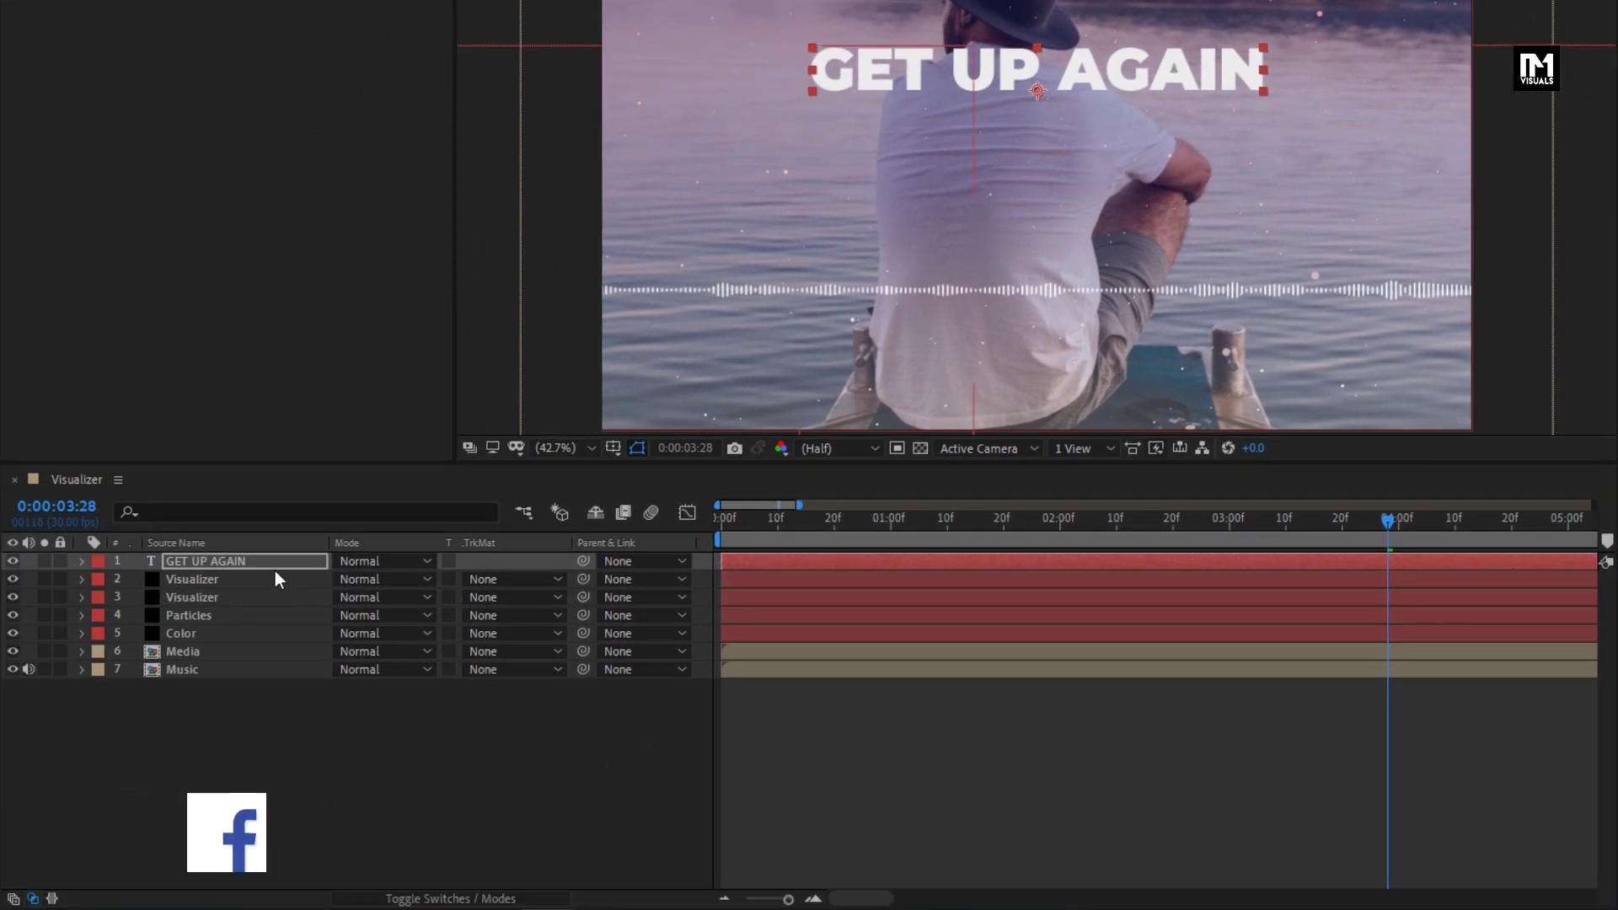
pyautogui.click(0, 713)
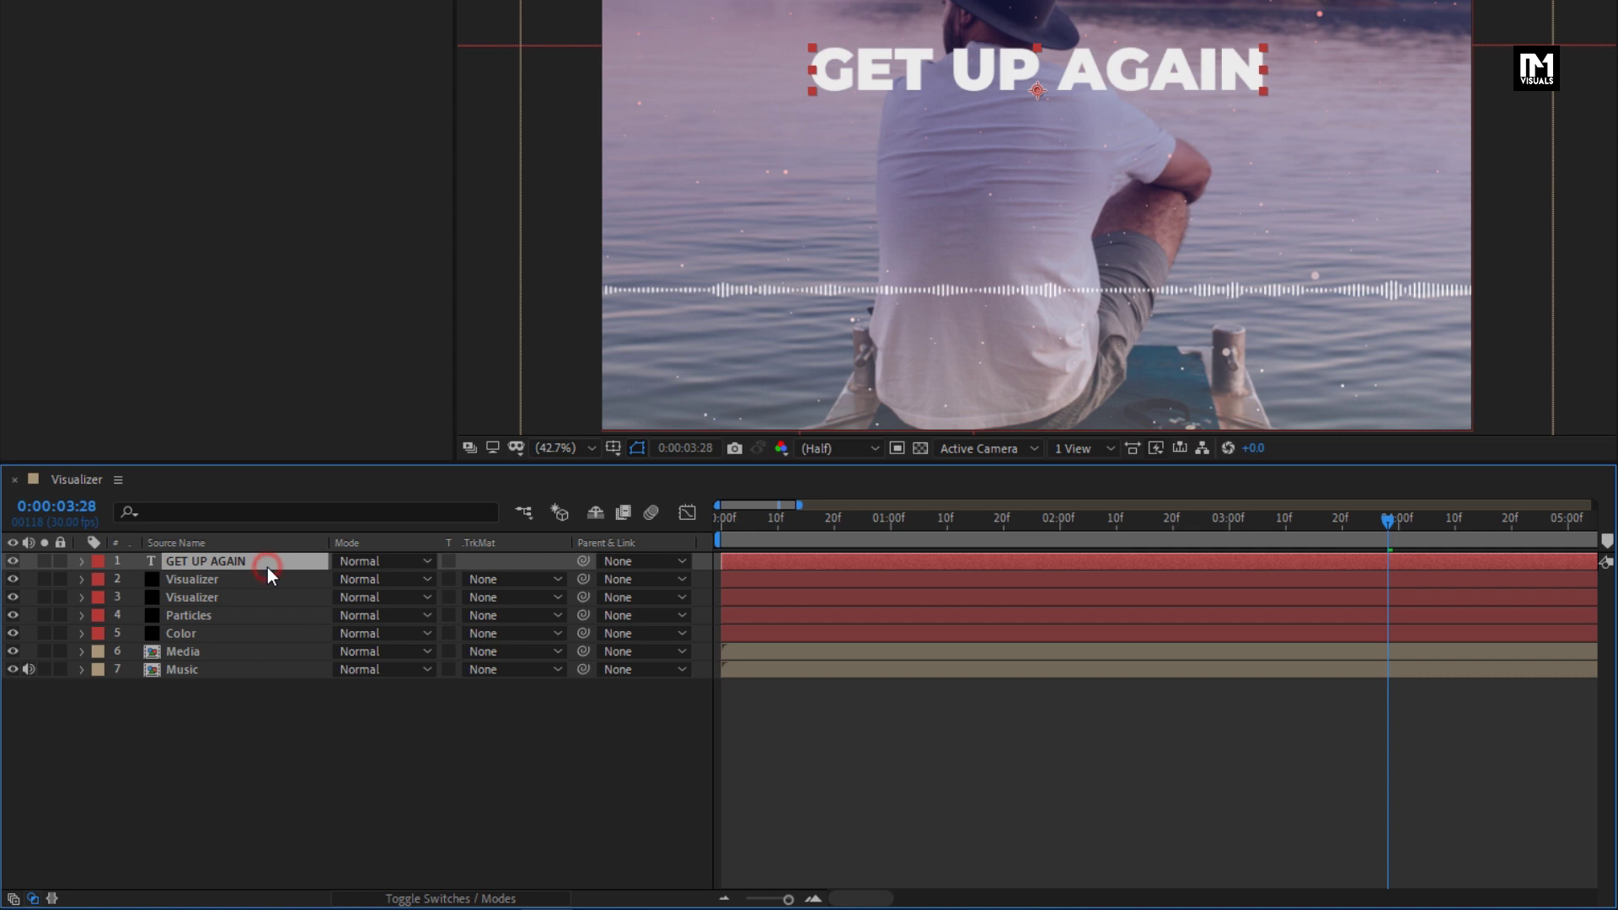
pyautogui.click(83, 561)
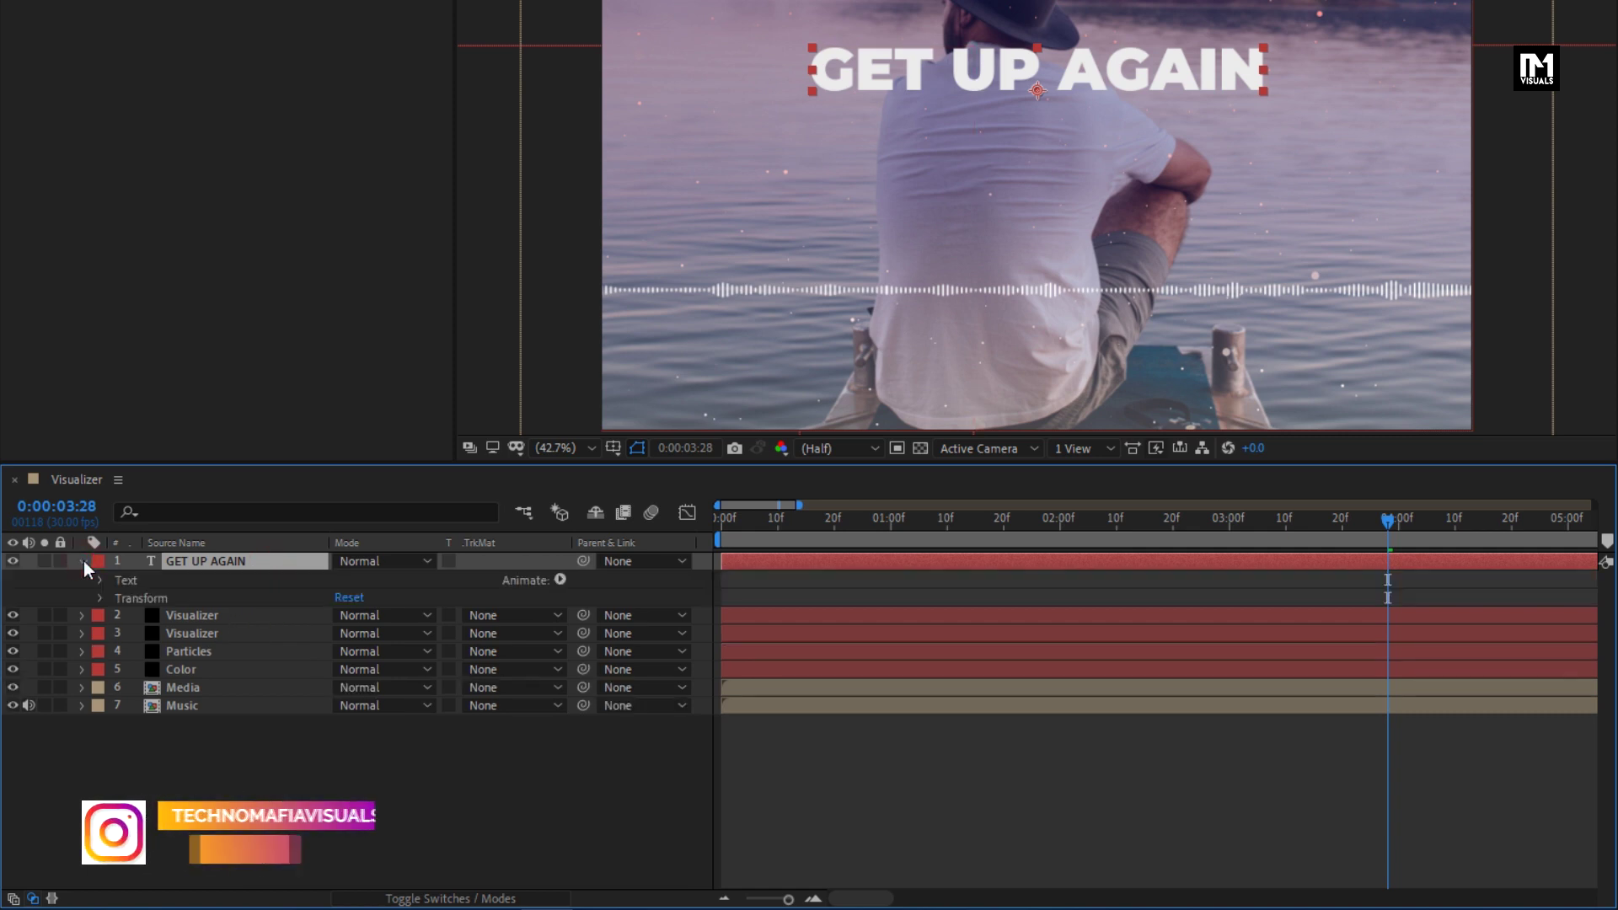
pyautogui.click(559, 580)
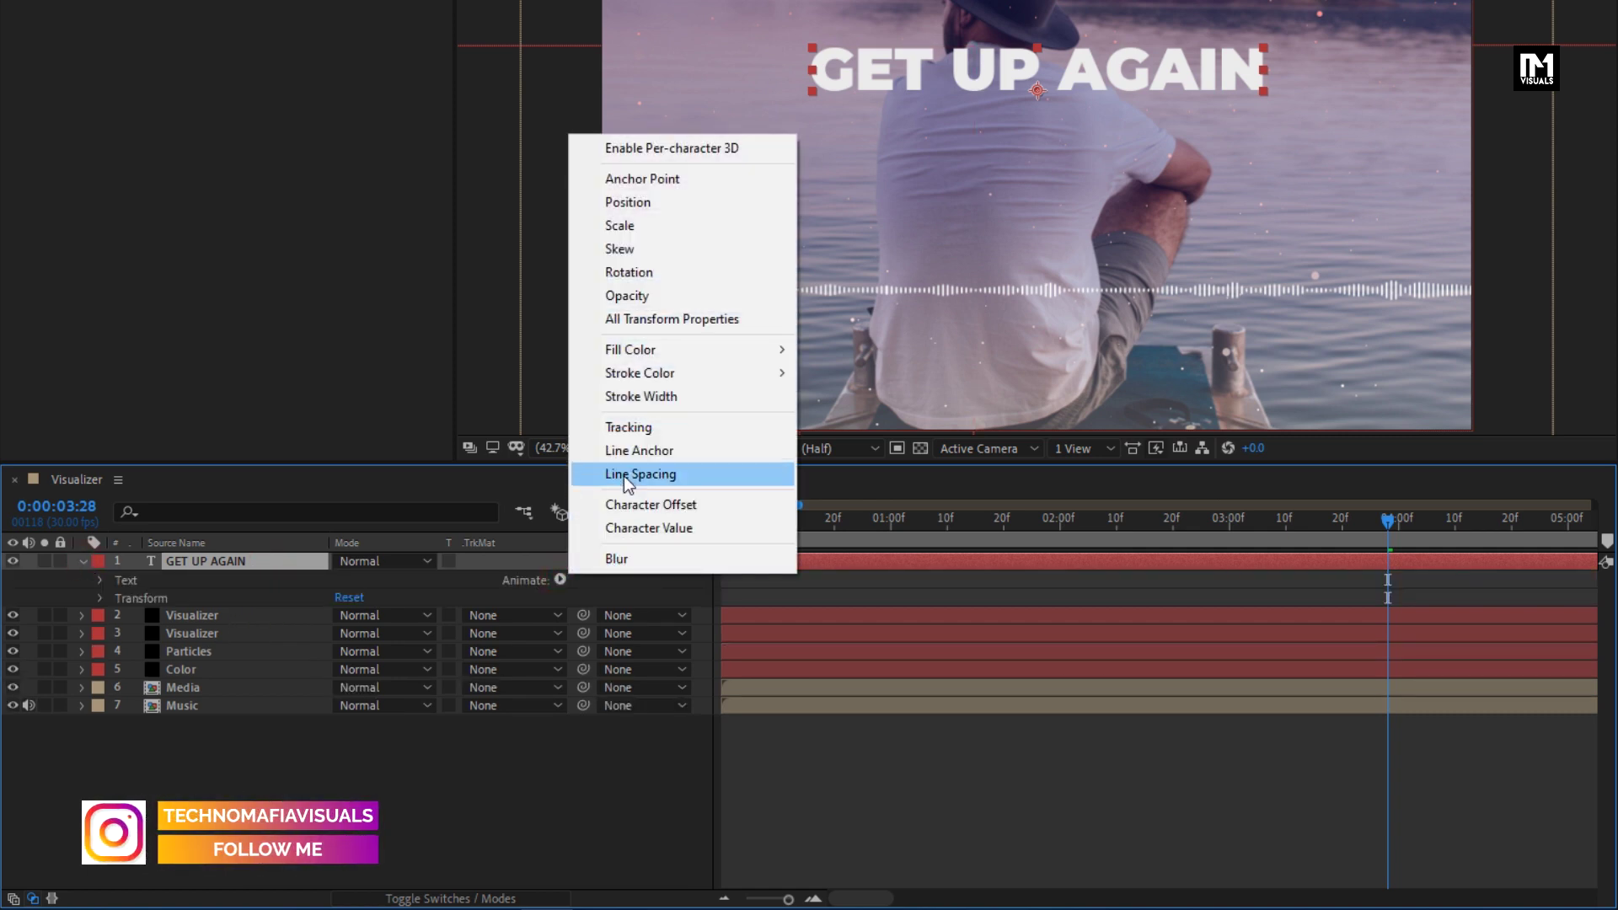
pyautogui.click(623, 297)
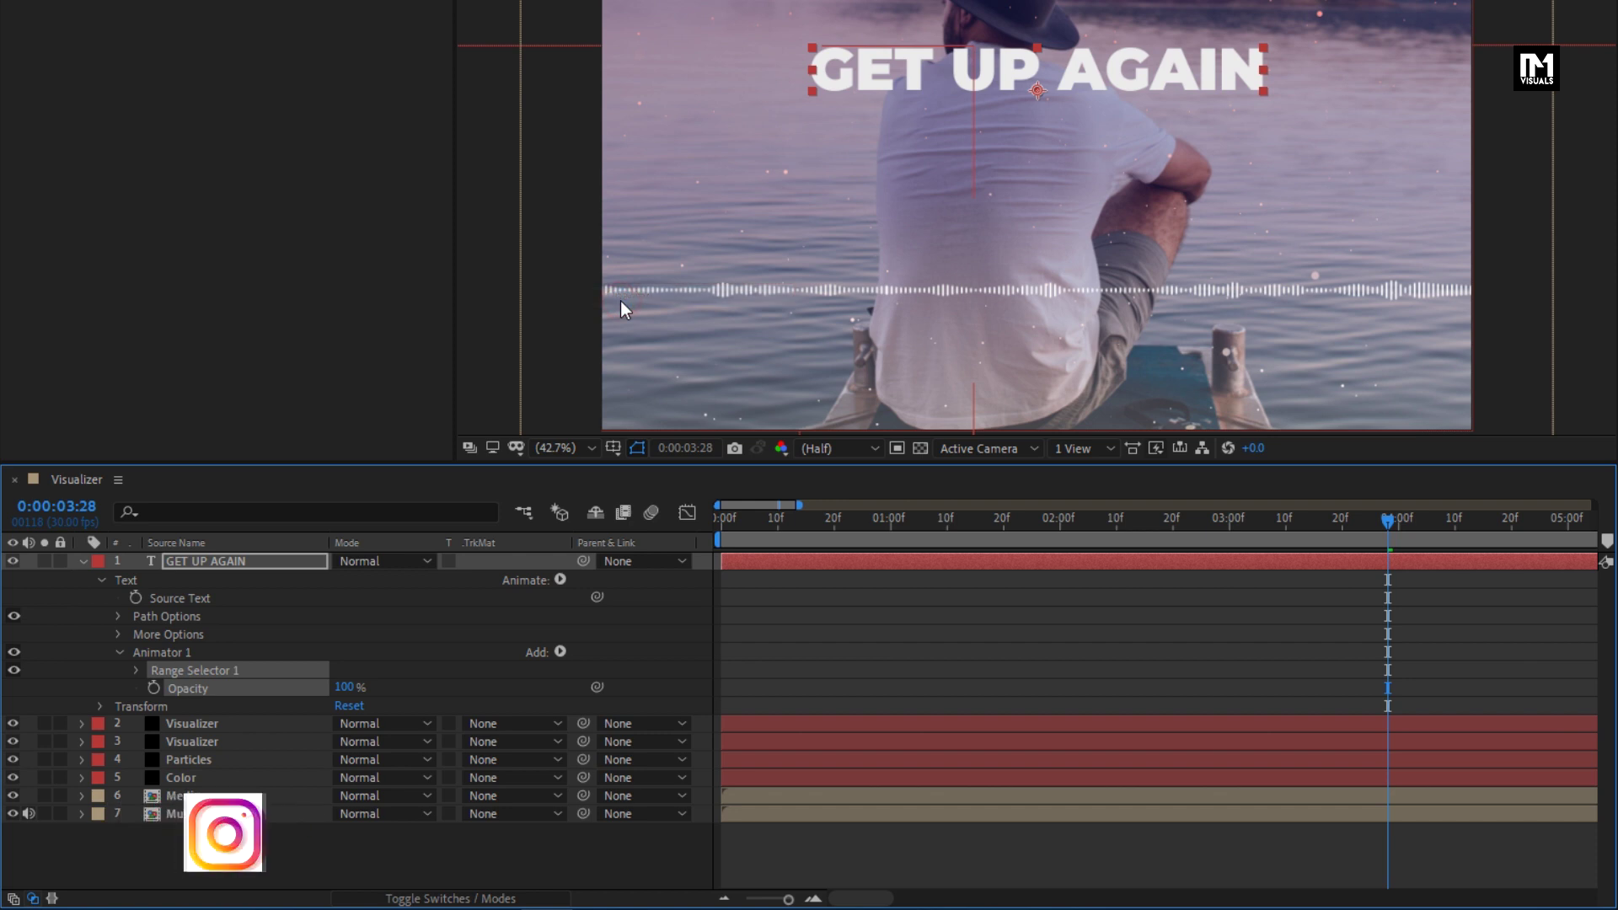
pyautogui.moveTo(343, 687); pyautogui.dragTo(113, 701)
# Keyframe the range selector's Start from 0% at 0:00:00:10 to 100% at 0:00:02:00 and check the letter reveal.
pyautogui.click(138, 669)
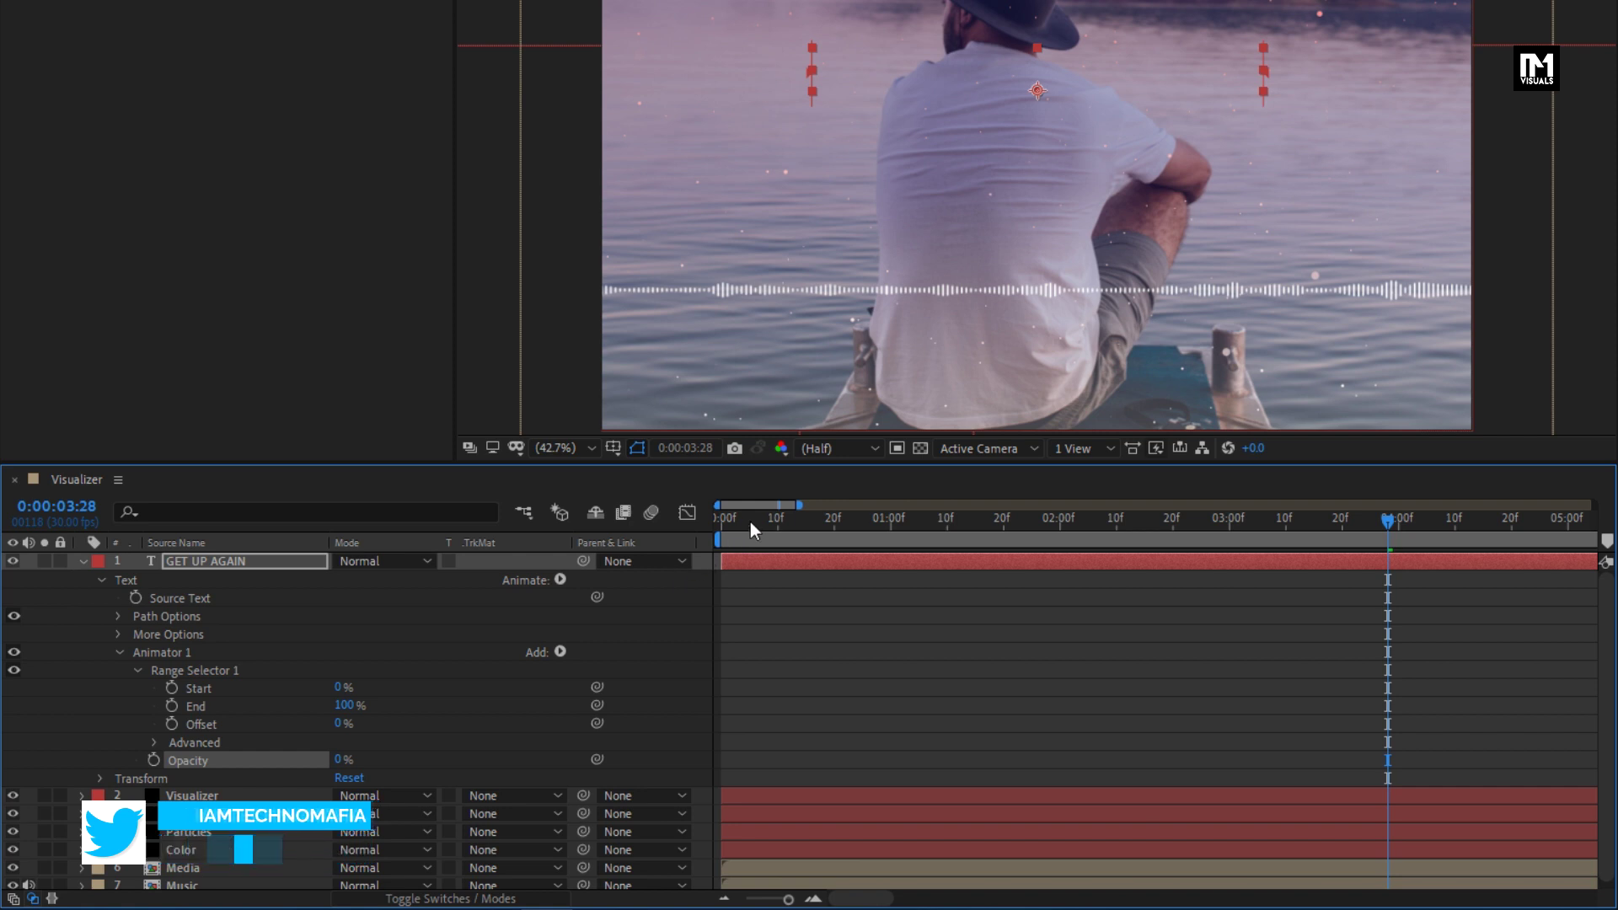
pyautogui.click(768, 522)
pyautogui.moveTo(769, 524); pyautogui.dragTo(777, 526)
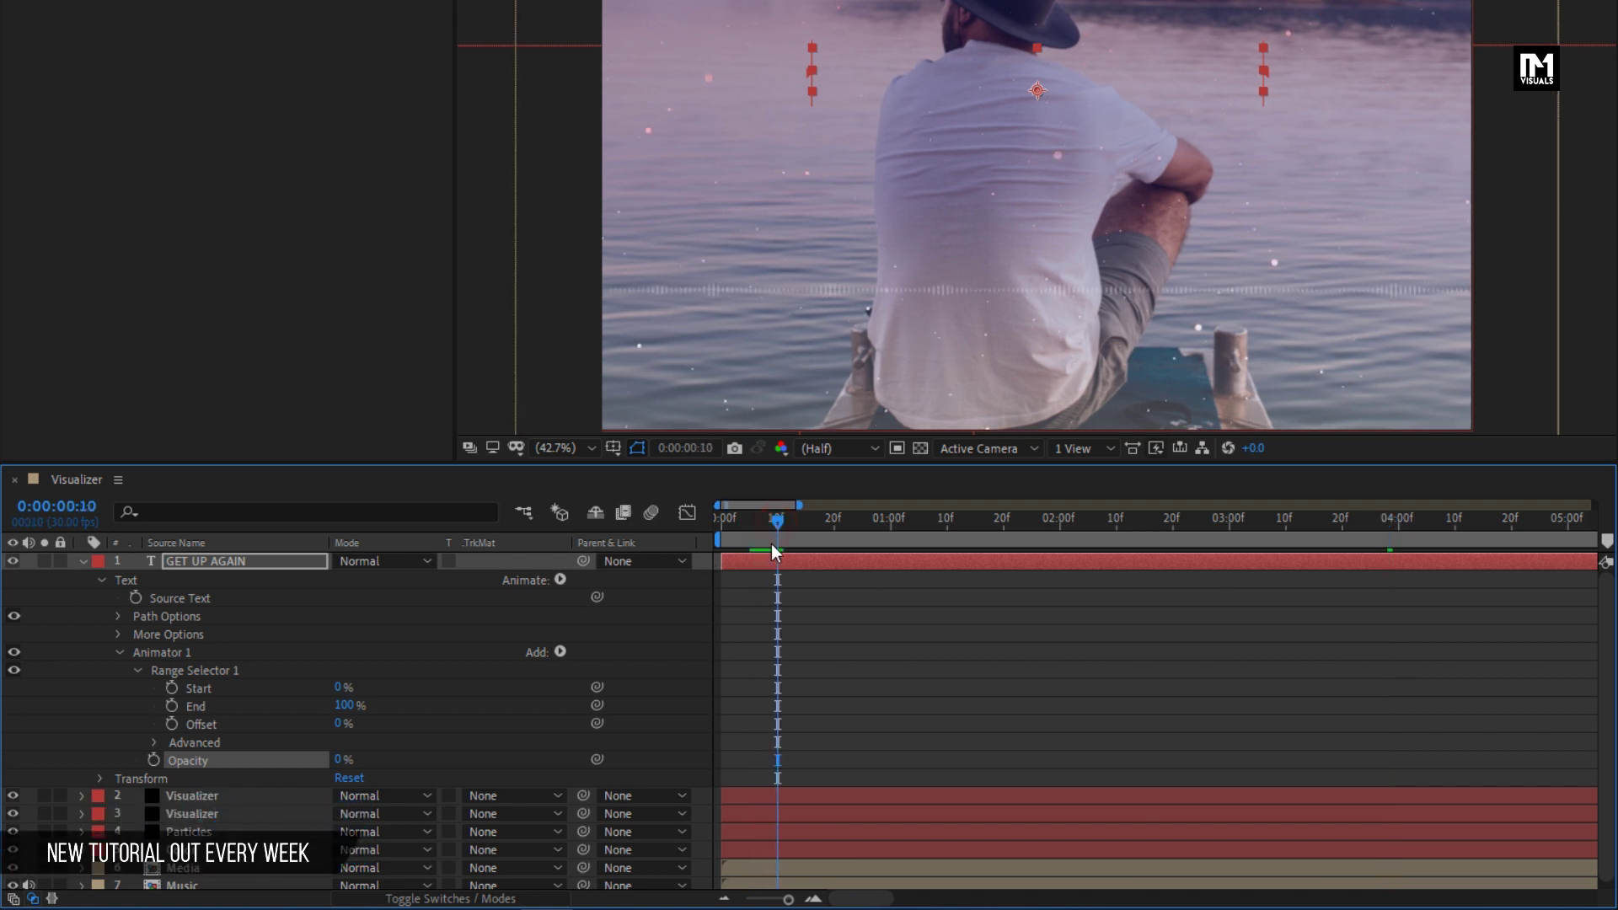
pyautogui.click(172, 690)
pyautogui.moveTo(869, 537); pyautogui.dragTo(1062, 537)
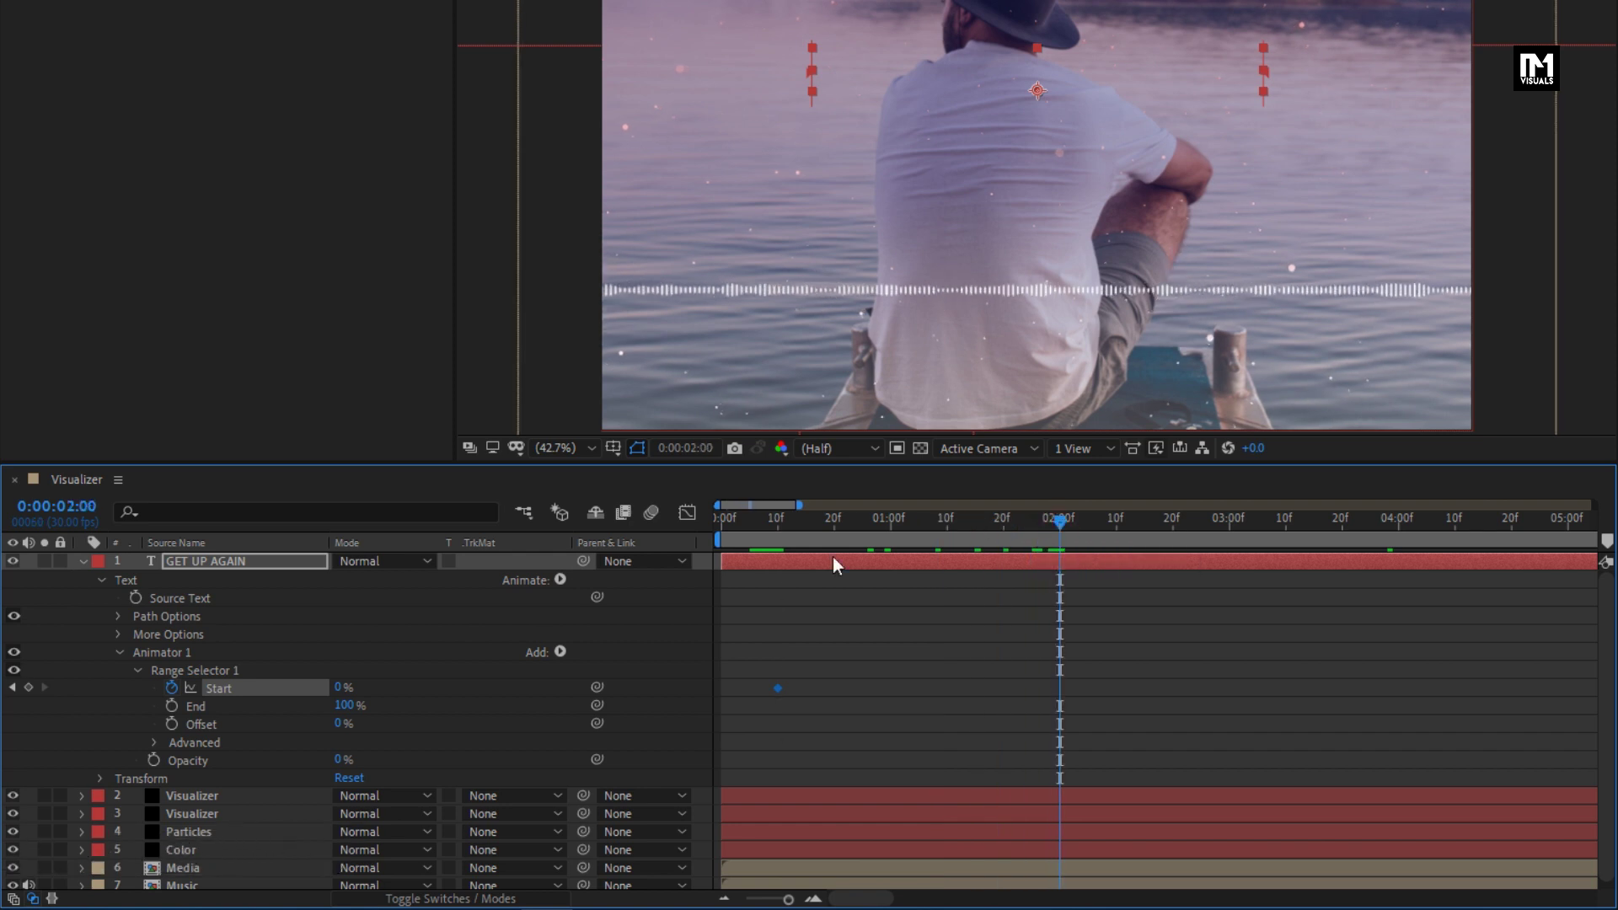
pyautogui.click(336, 689)
pyautogui.moveTo(337, 689); pyautogui.dragTo(577, 666)
pyautogui.moveTo(995, 537)
pyautogui.mouseDown()
pyautogui.moveTo(812, 528)
pyautogui.moveTo(1040, 524)
pyautogui.mouseUp()
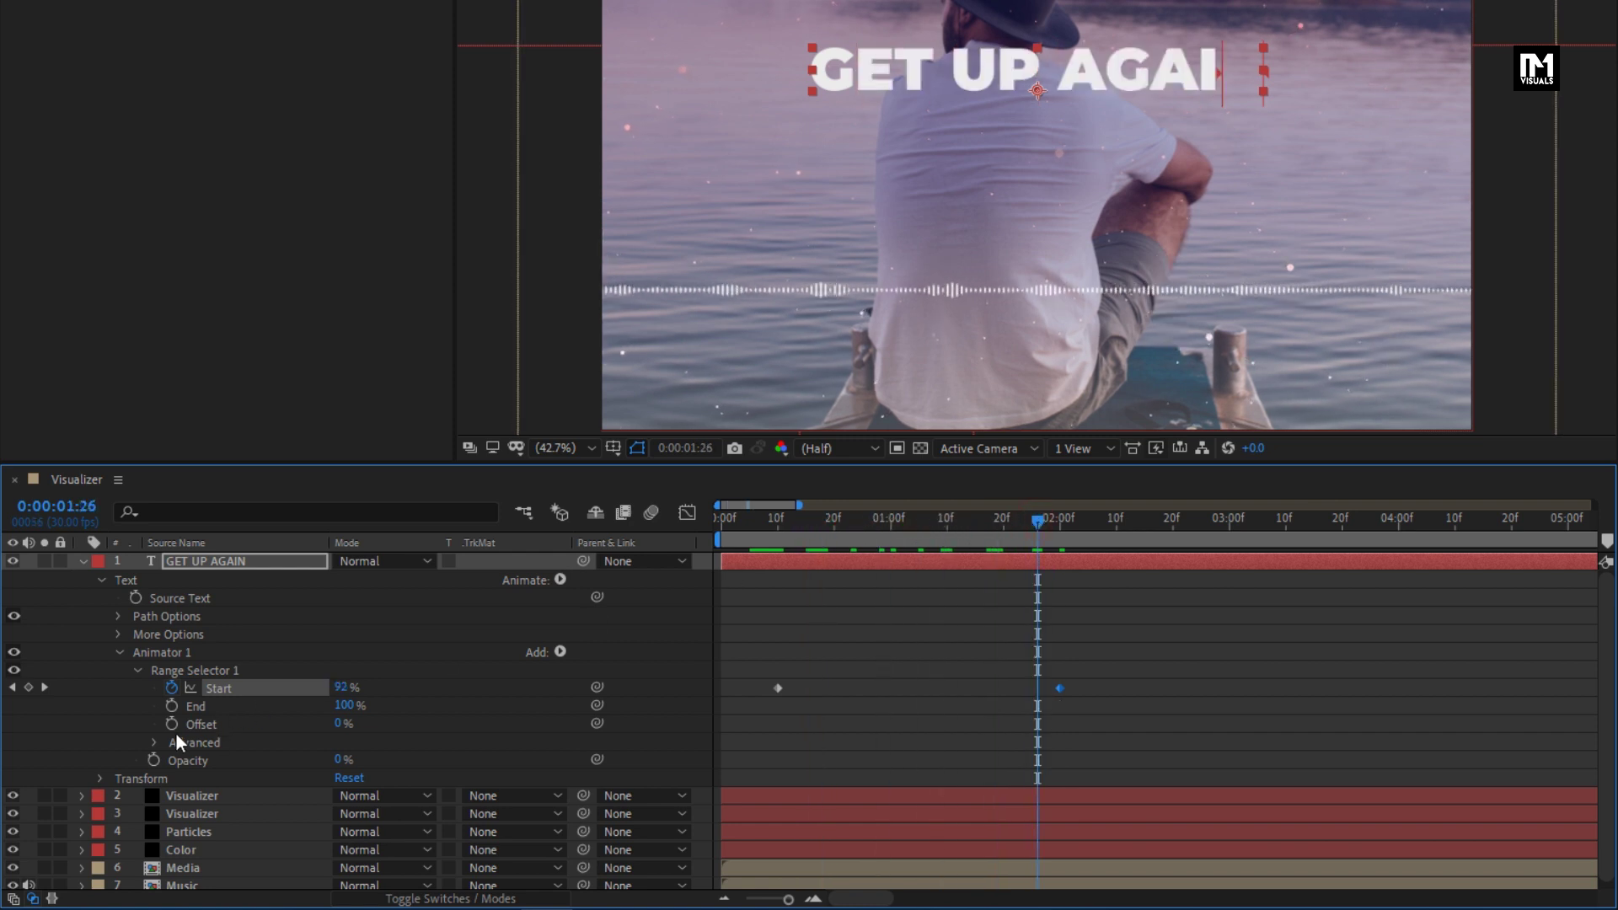
# Set the range selector's advanced Based On option to Words and check the title's word-by-word reveal.
pyautogui.click(155, 743)
pyautogui.scroll(-2, 154, 741)
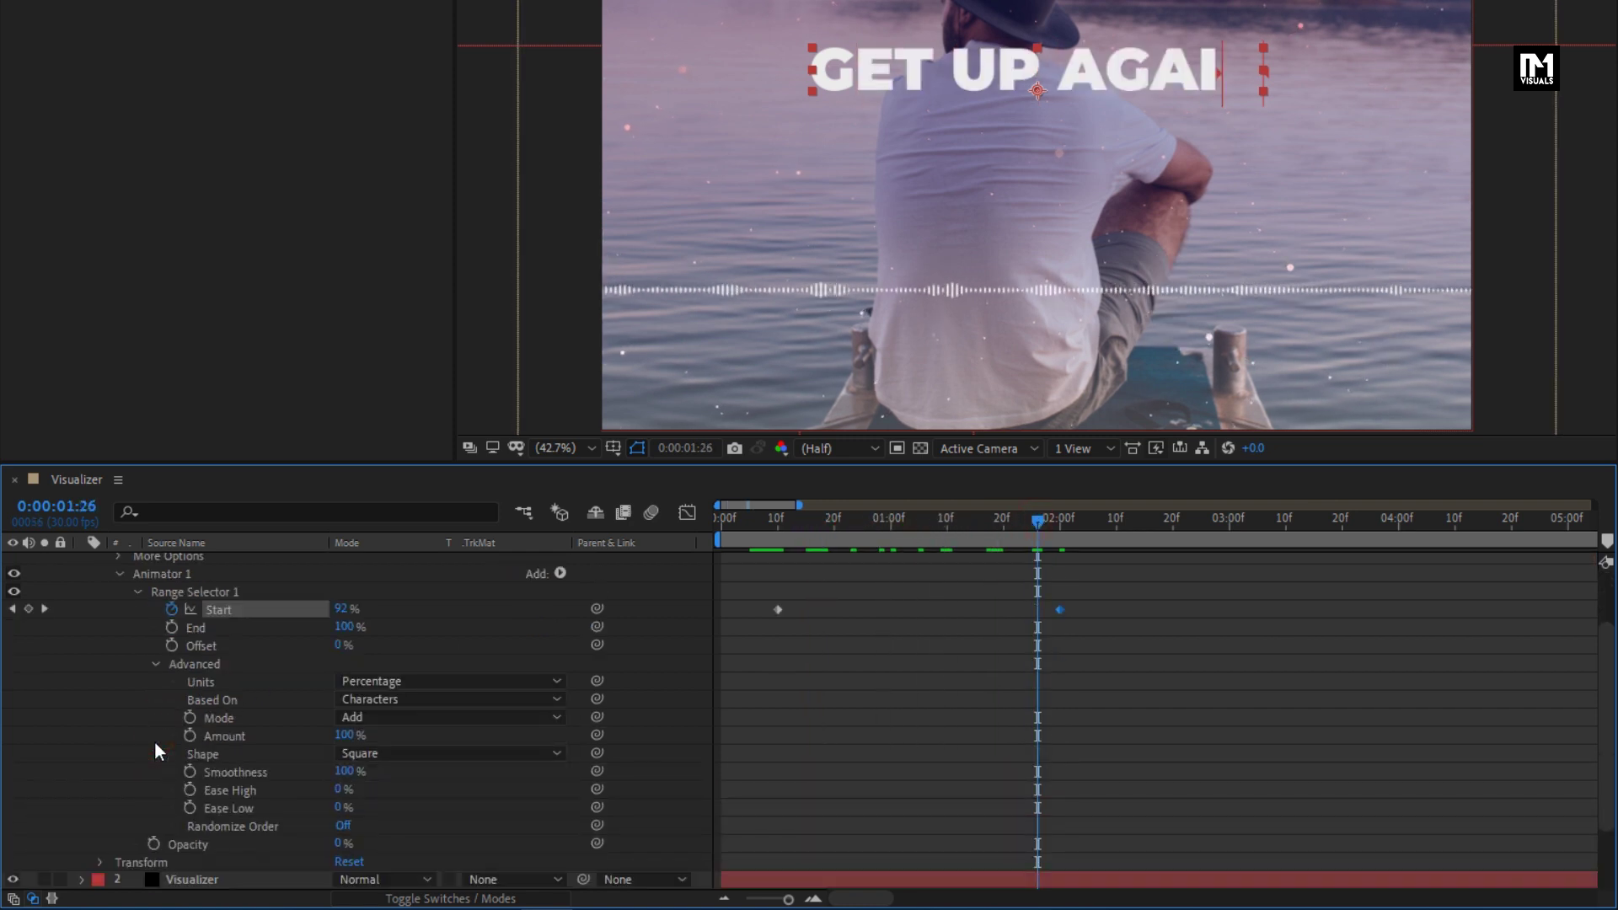
pyautogui.click(422, 699)
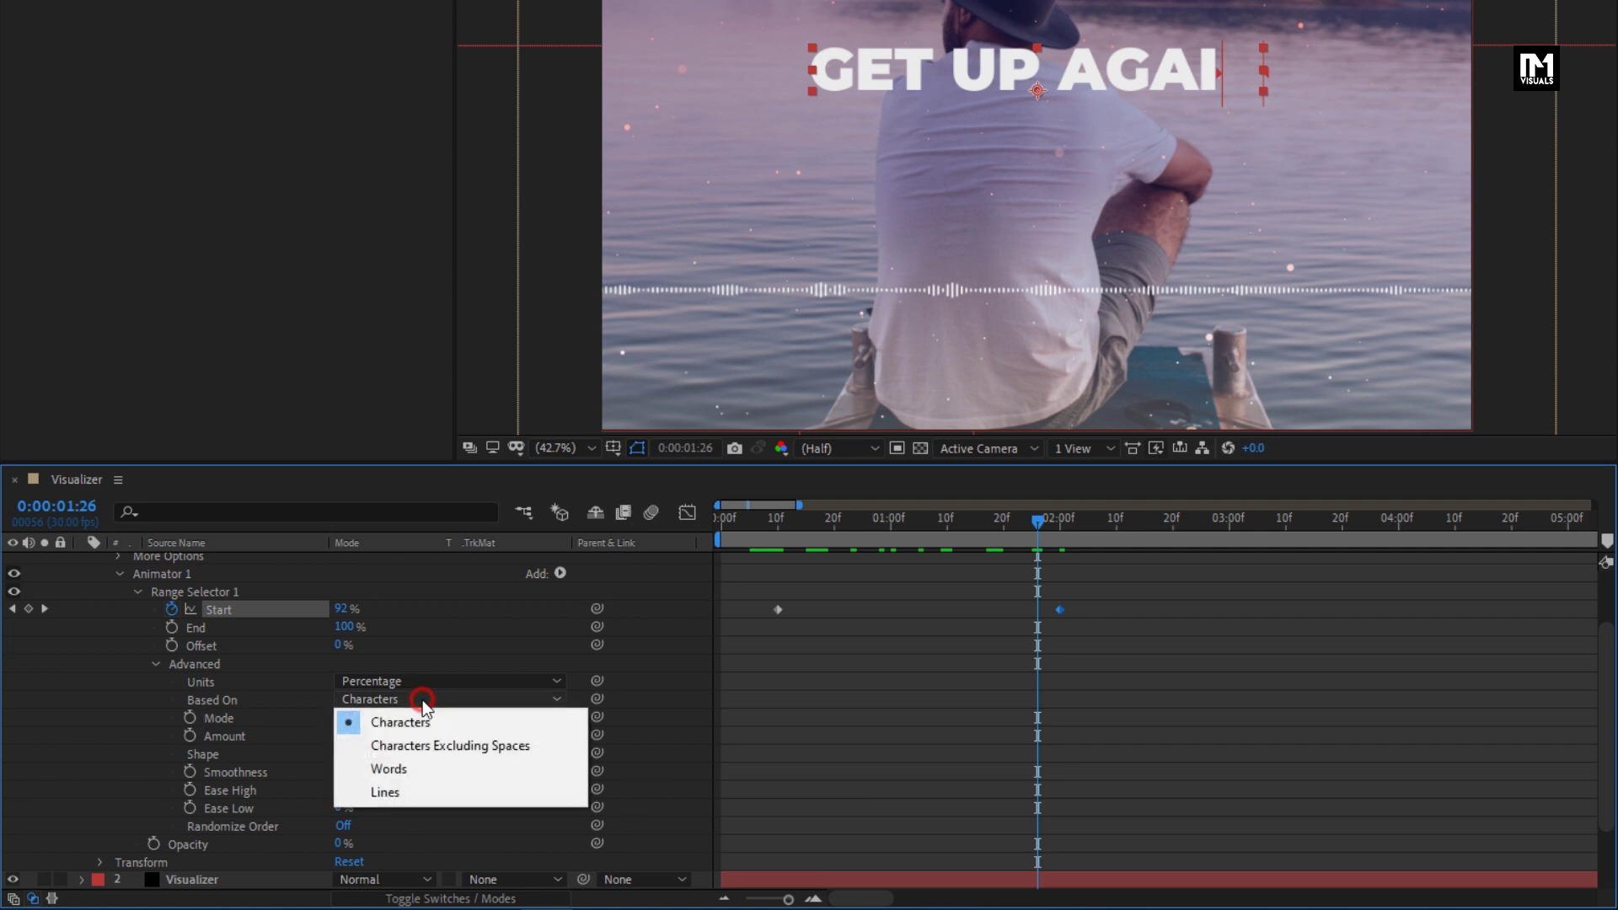
pyautogui.click(423, 772)
pyautogui.moveTo(843, 519); pyautogui.dragTo(924, 529)
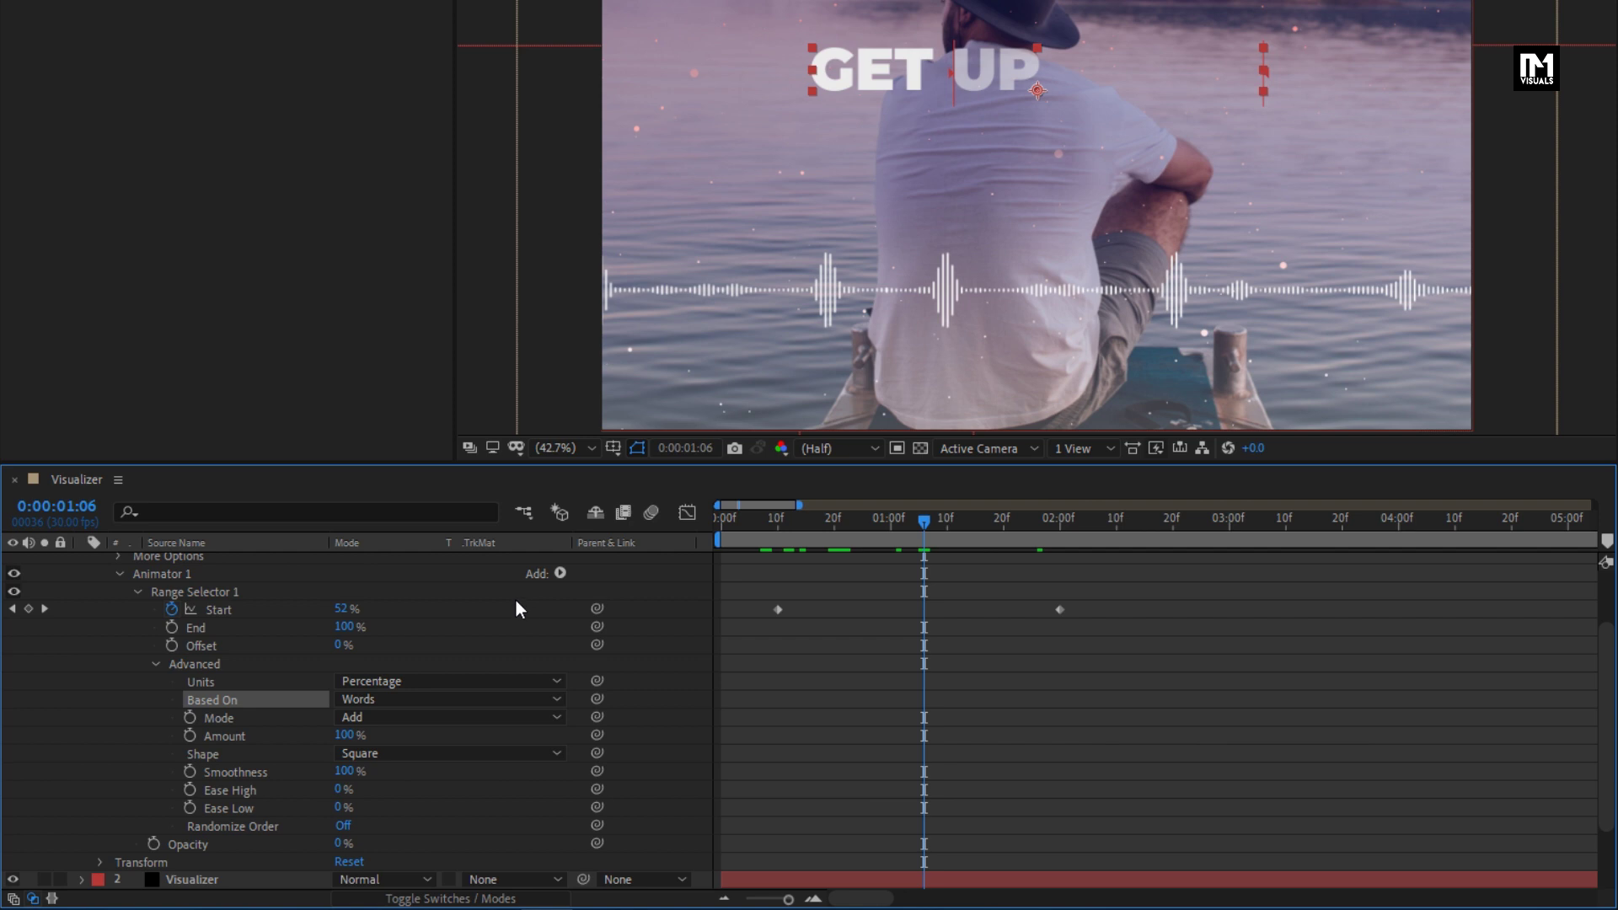
# Add a Position property to the title's animator, offset it vertically so words rise into place, and check the motion.
pyautogui.click(560, 574)
pyautogui.moveTo(640, 580)
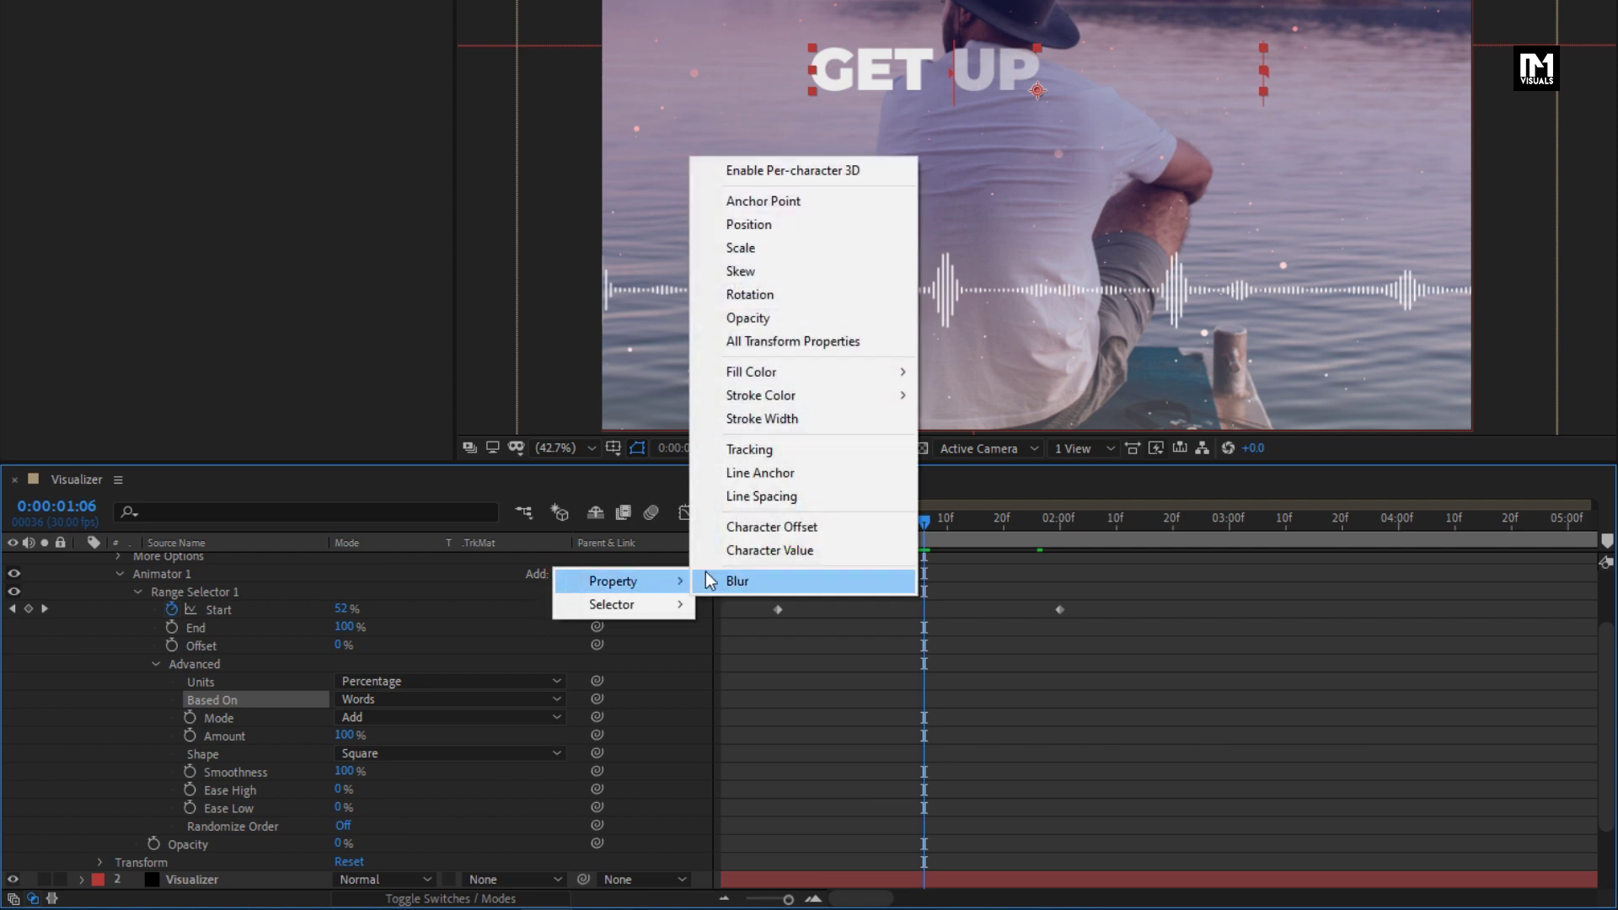
pyautogui.click(746, 226)
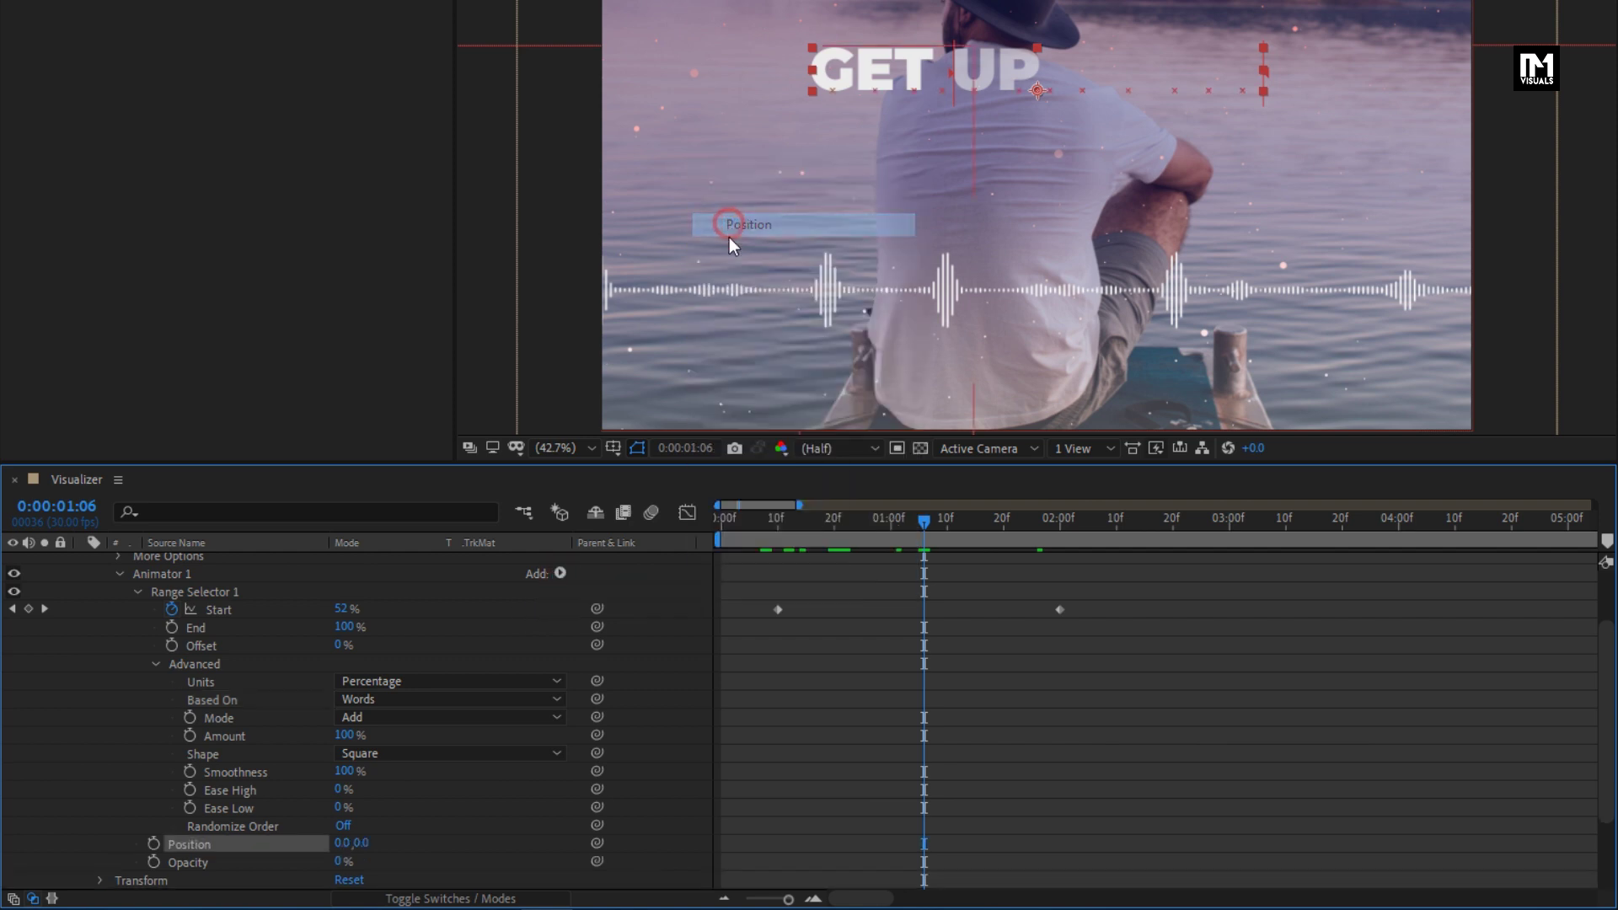
pyautogui.scroll(-3, 428, 585)
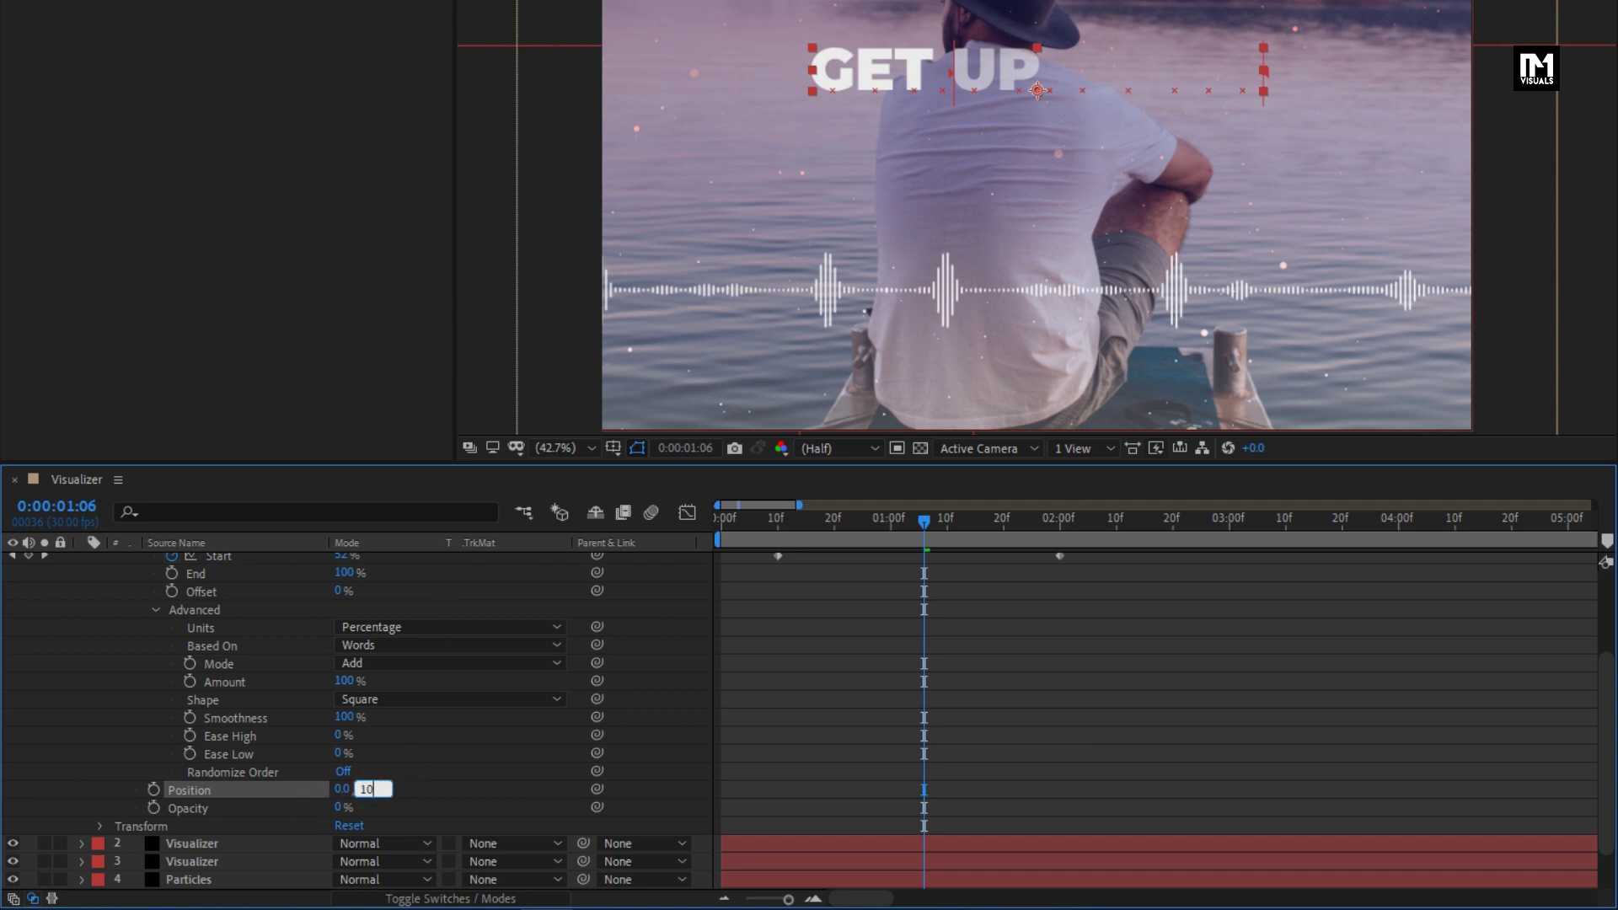
pyautogui.moveTo(767, 521); pyautogui.dragTo(1035, 550)
# Apply Easy Ease to the title's Start keyframe at 0:00:02:00, collapse the layer and check the animation up to 0:00:03:00.
pyautogui.scroll(3, 983, 684)
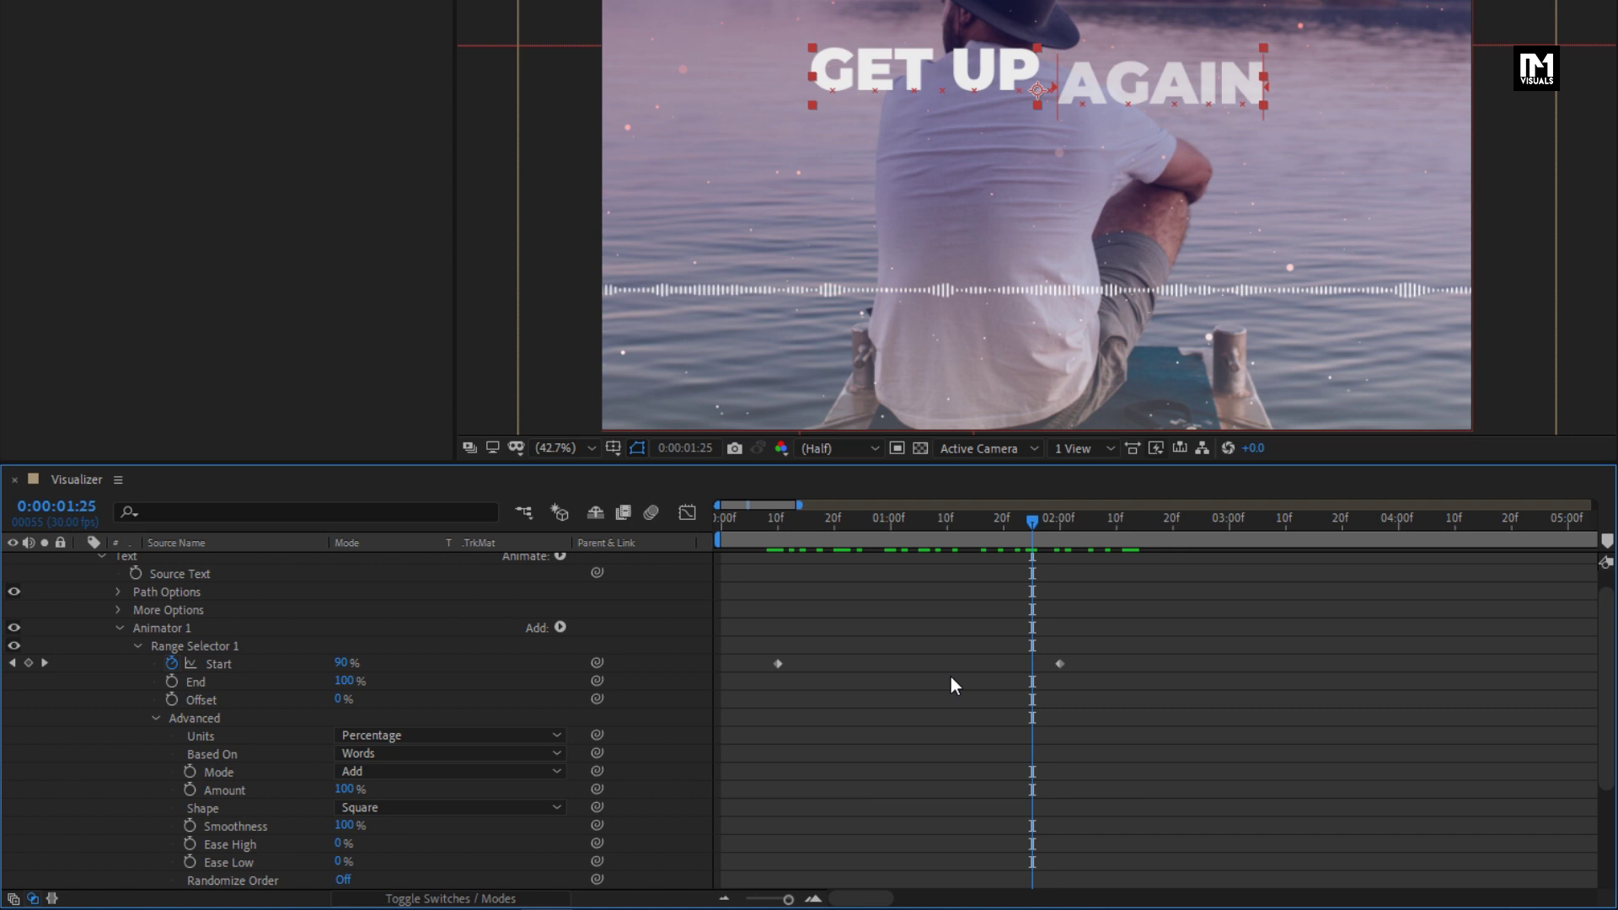
pyautogui.click(1059, 665)
pyautogui.rightClick(1059, 665)
pyautogui.moveTo(1170, 651)
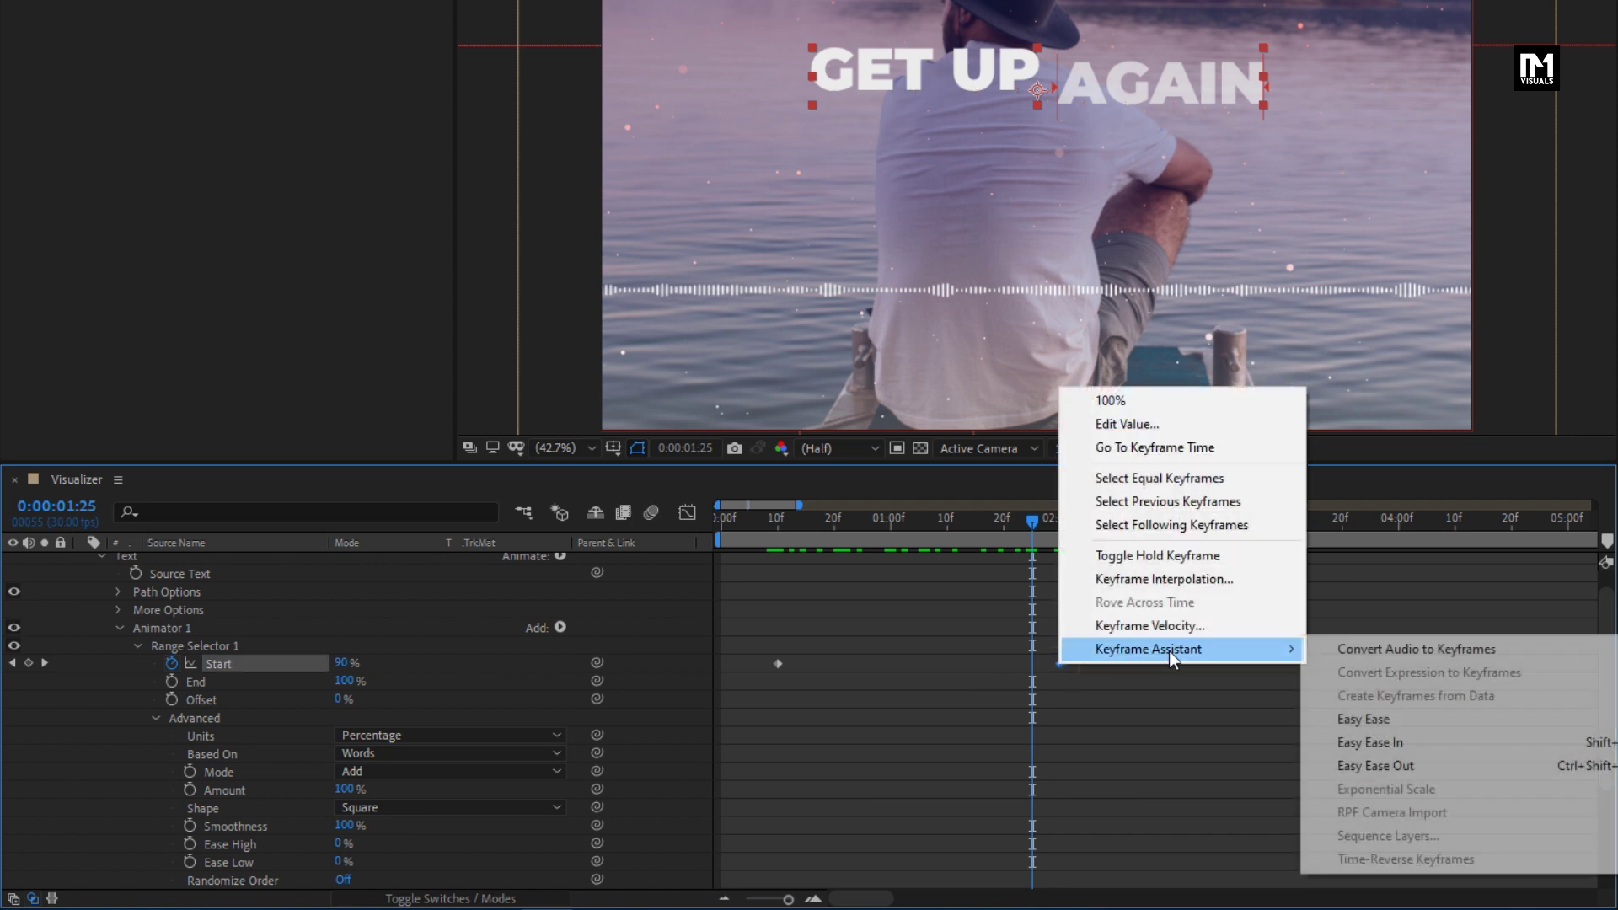
pyautogui.click(1382, 719)
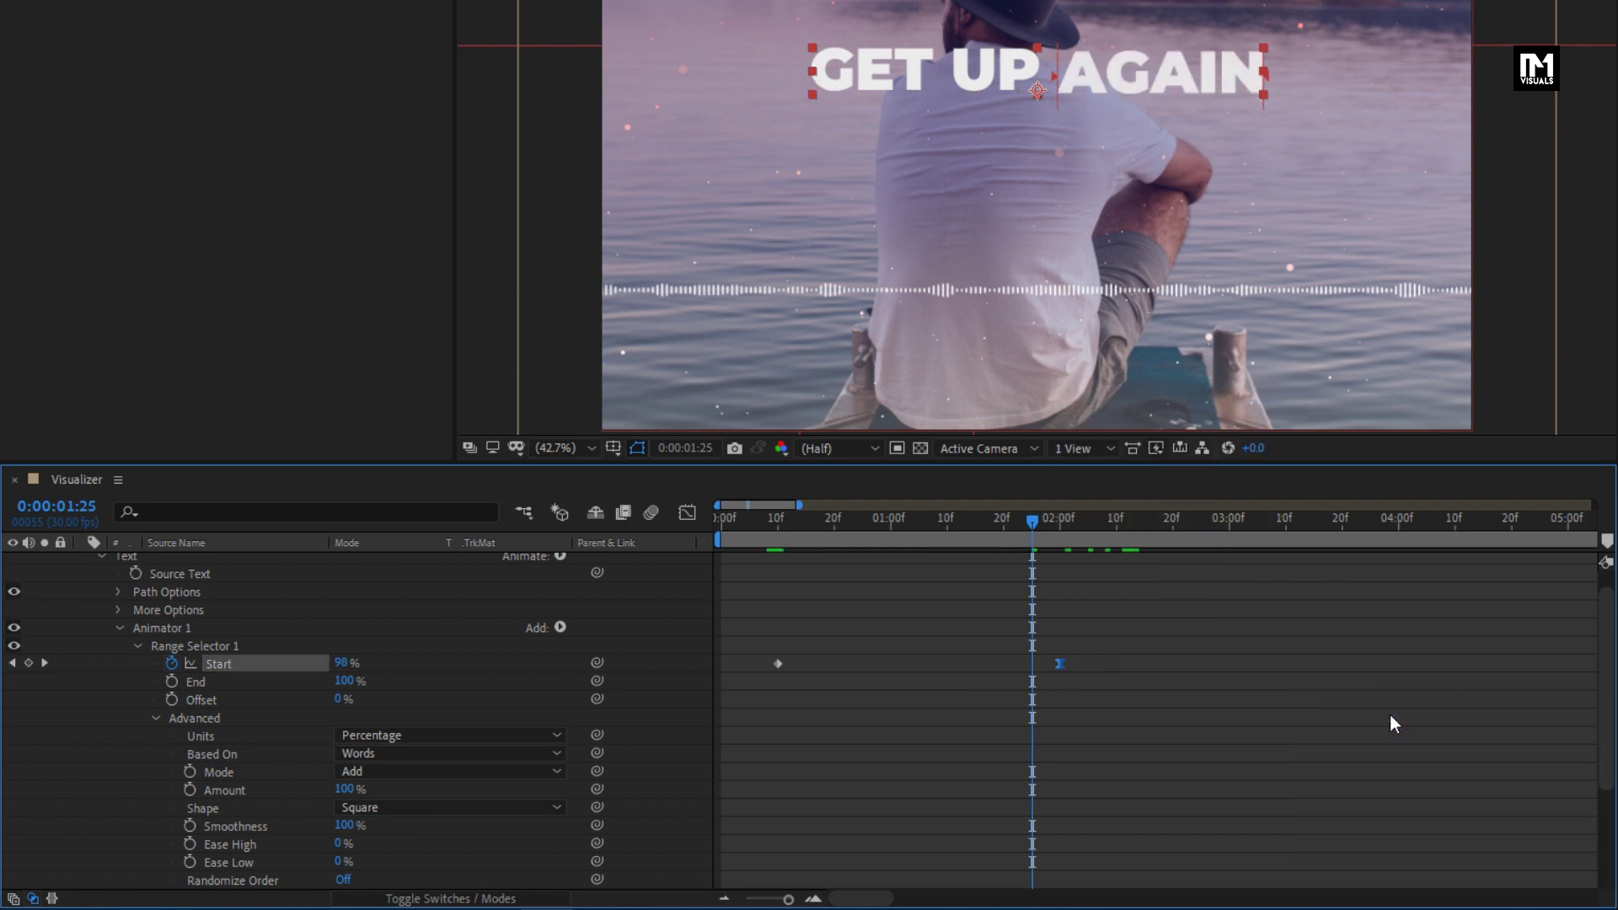
pyautogui.scroll(1, 842, 731)
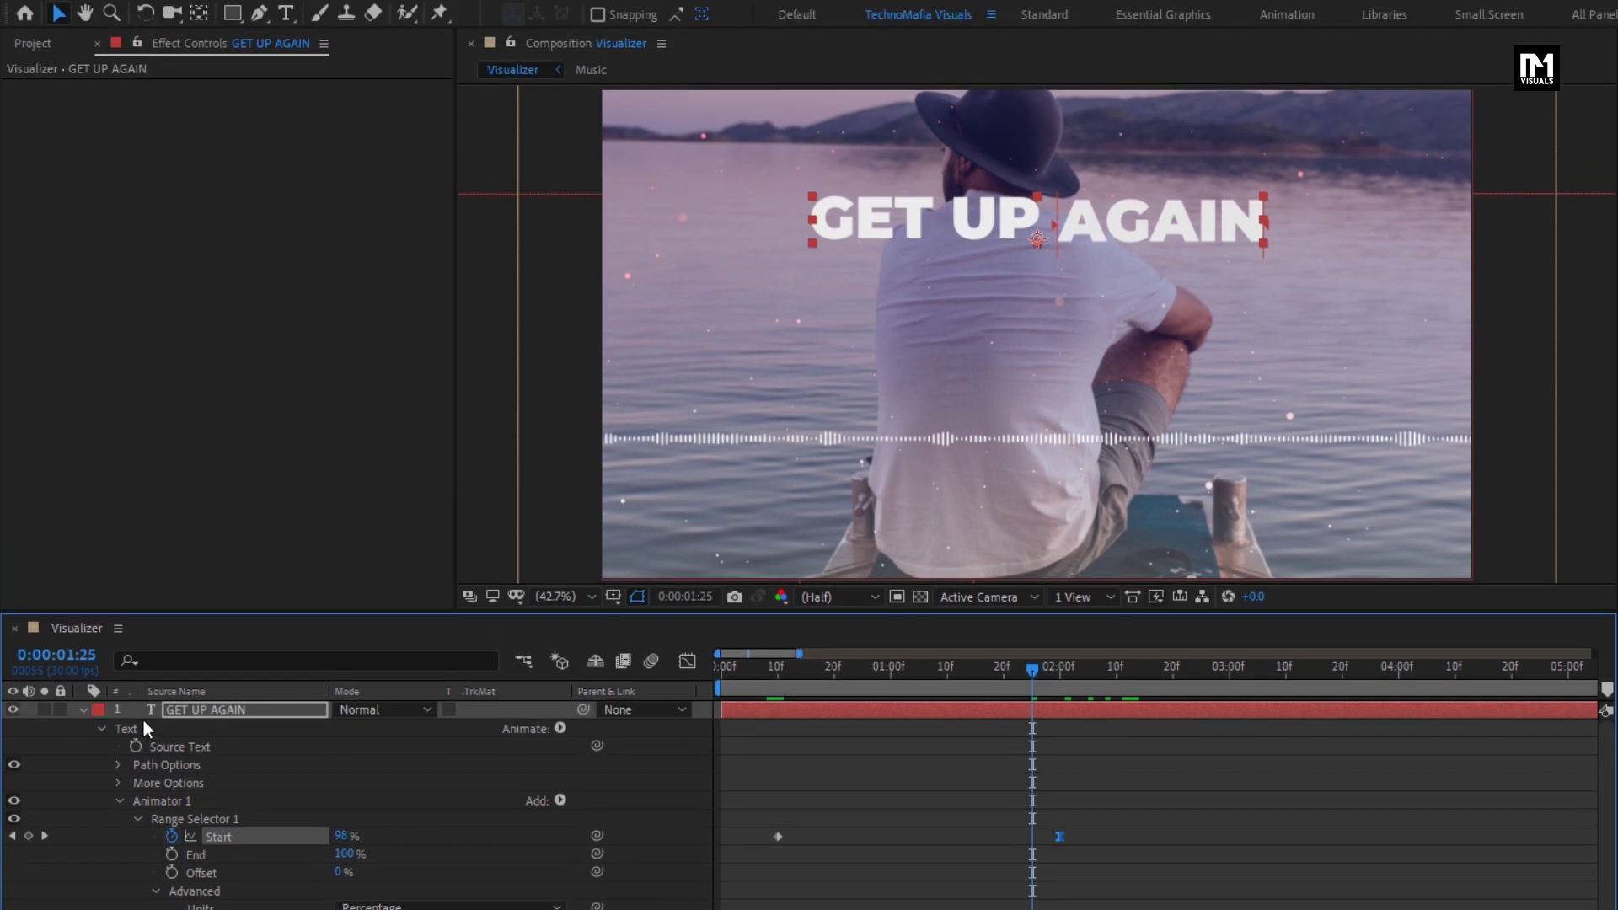
pyautogui.click(83, 711)
pyautogui.moveTo(769, 669); pyautogui.dragTo(1231, 674)
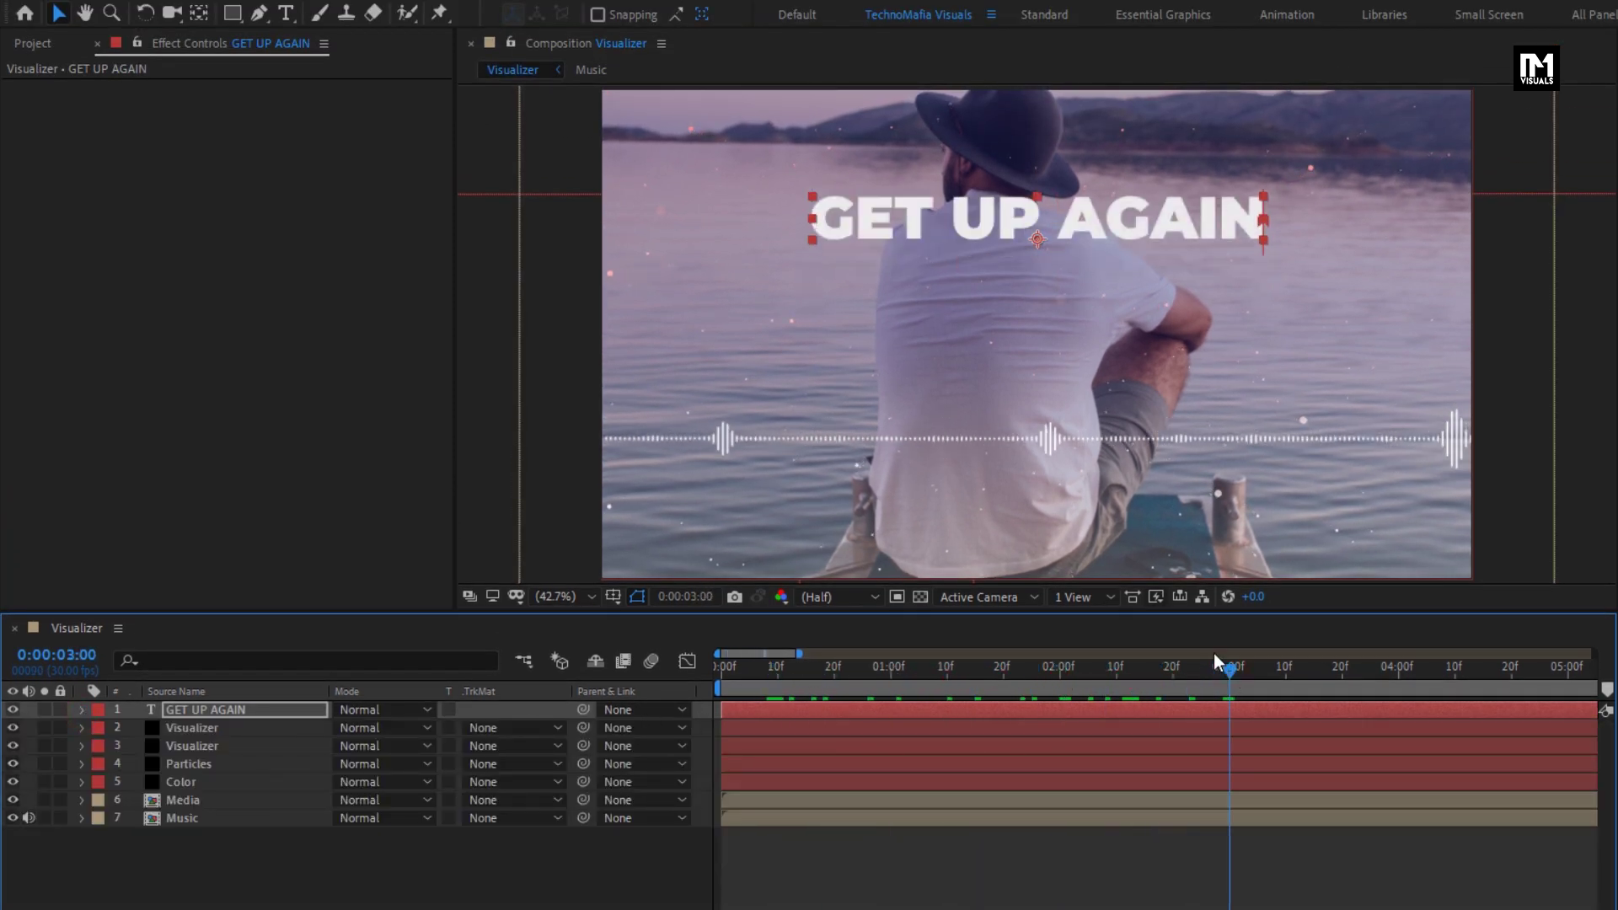
# Add a second text layer reading "Alex Skrindo" and place it just below the title.
pyautogui.click(286, 14)
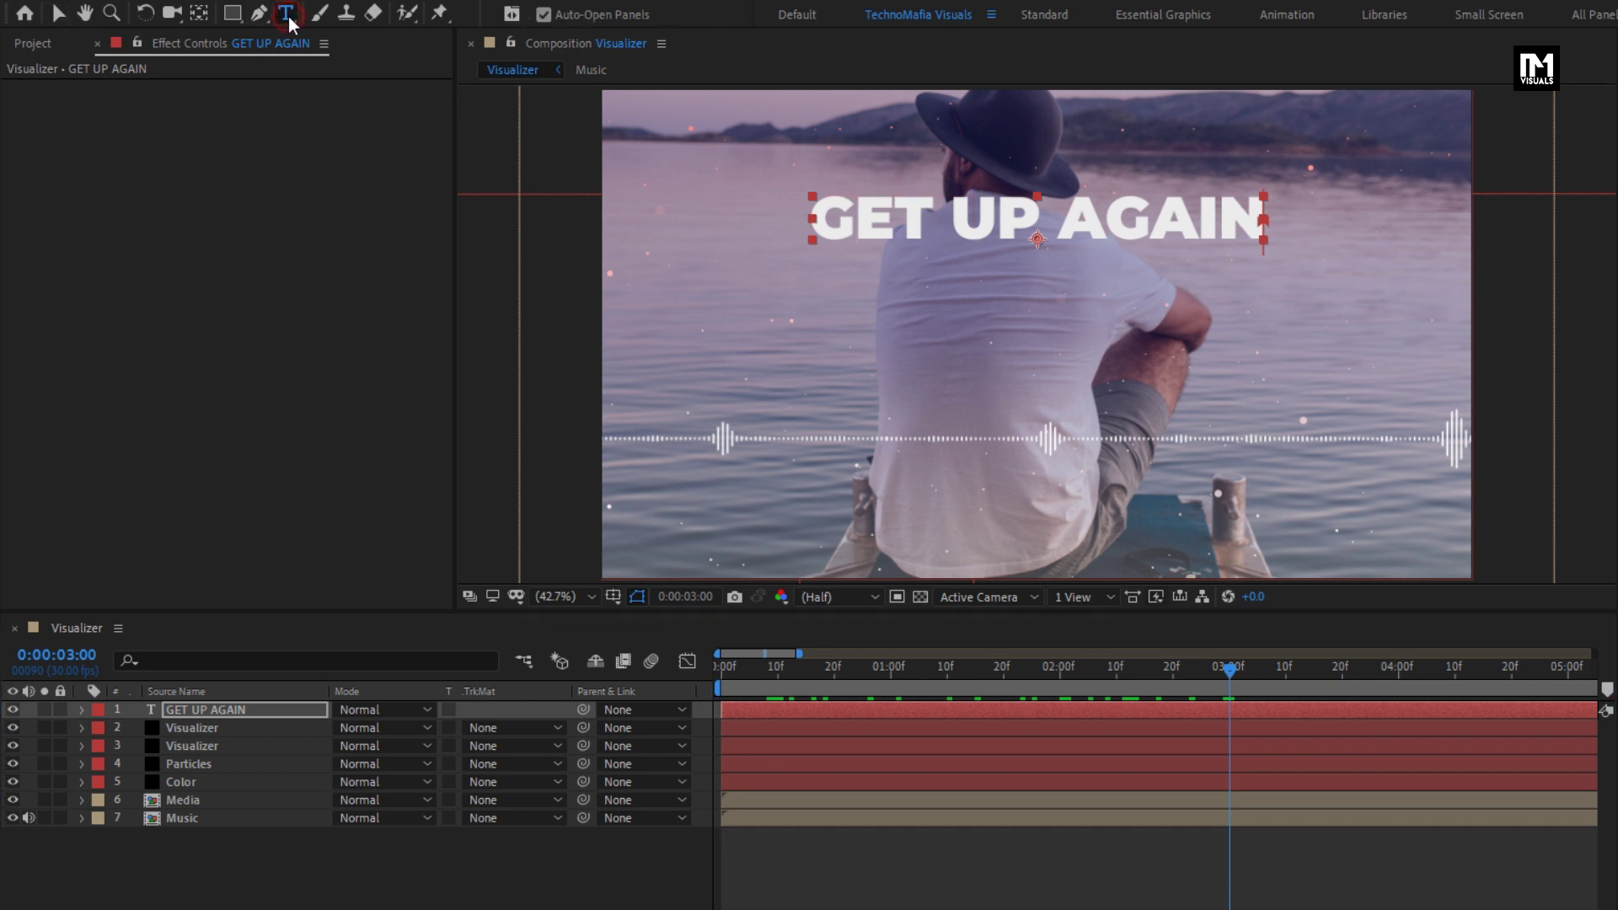
pyautogui.click(881, 282)
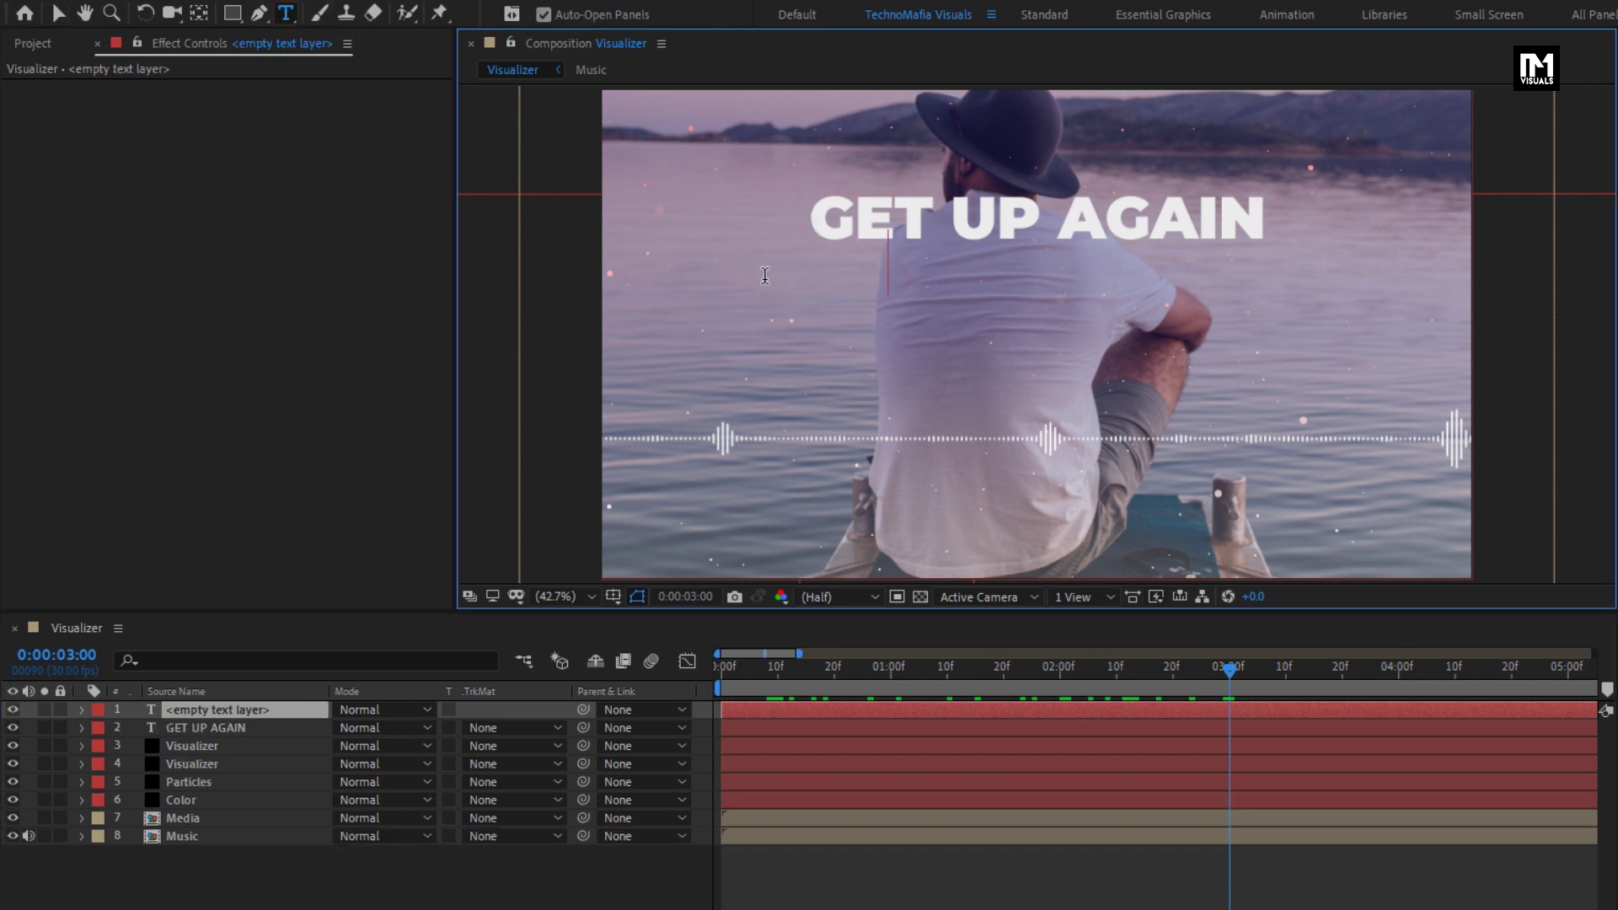
pyautogui.write('Ale')
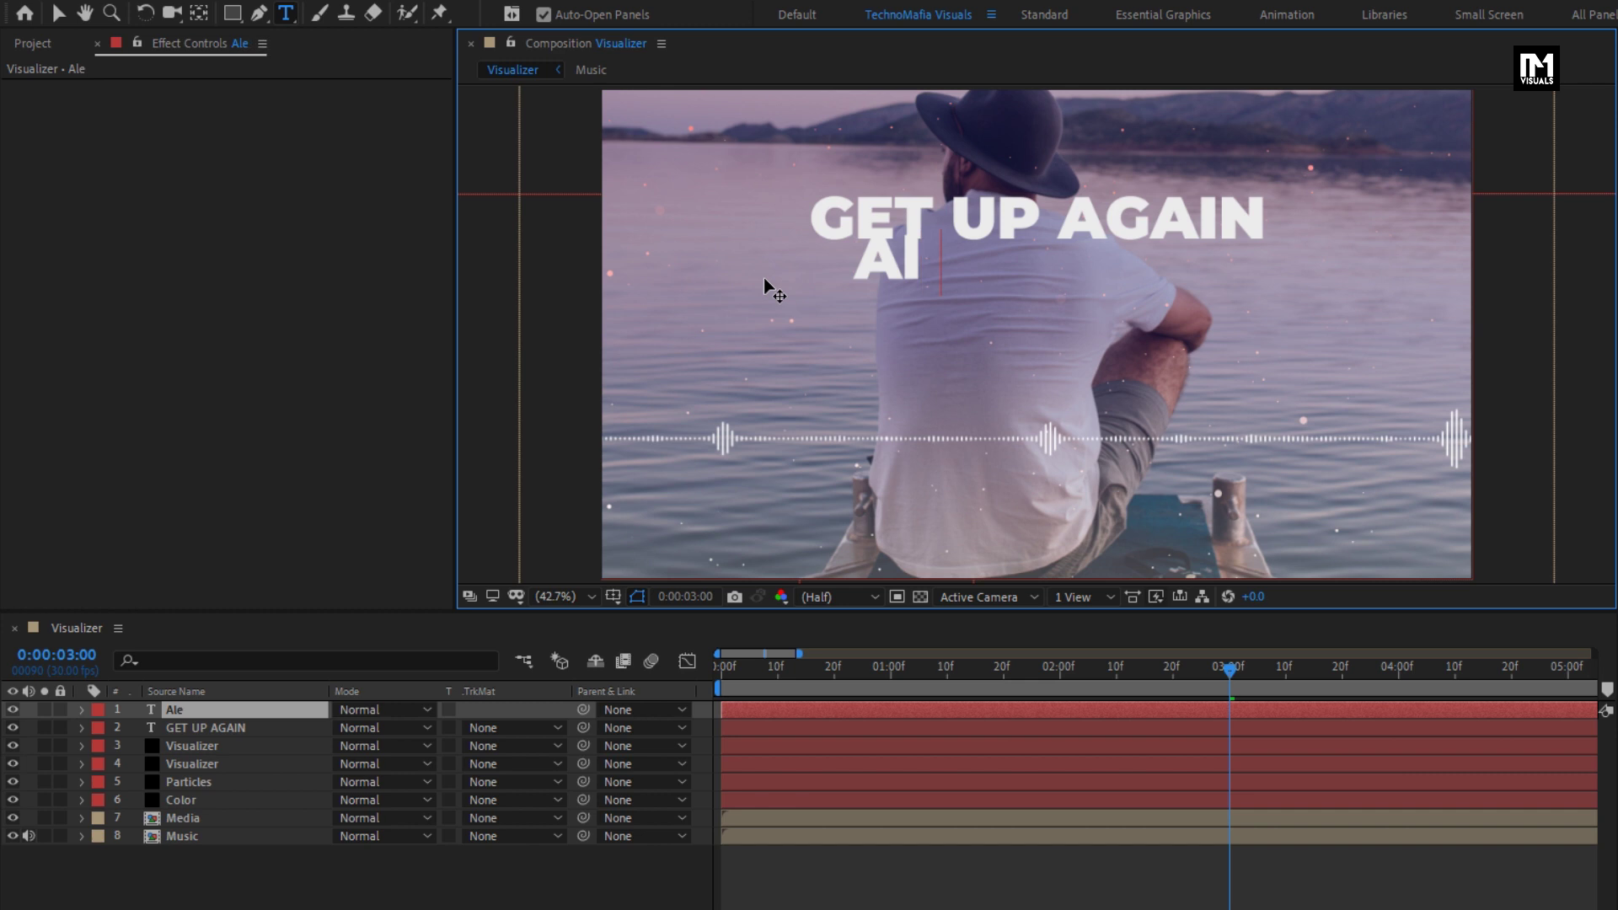
pyautogui.write('x Skr')
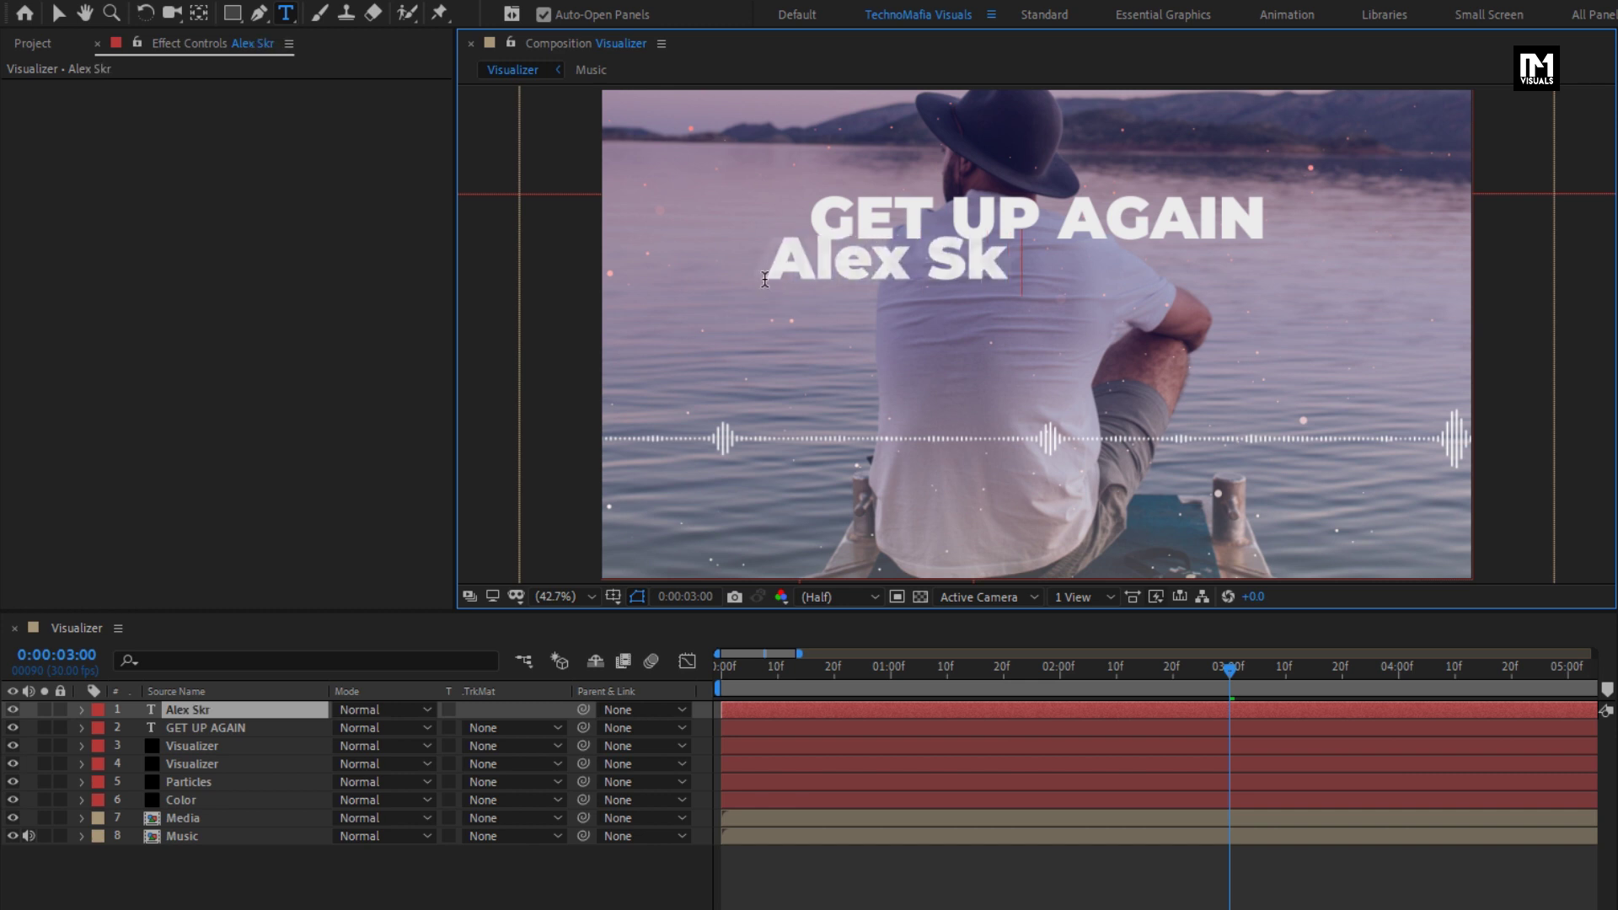
pyautogui.write('indo')
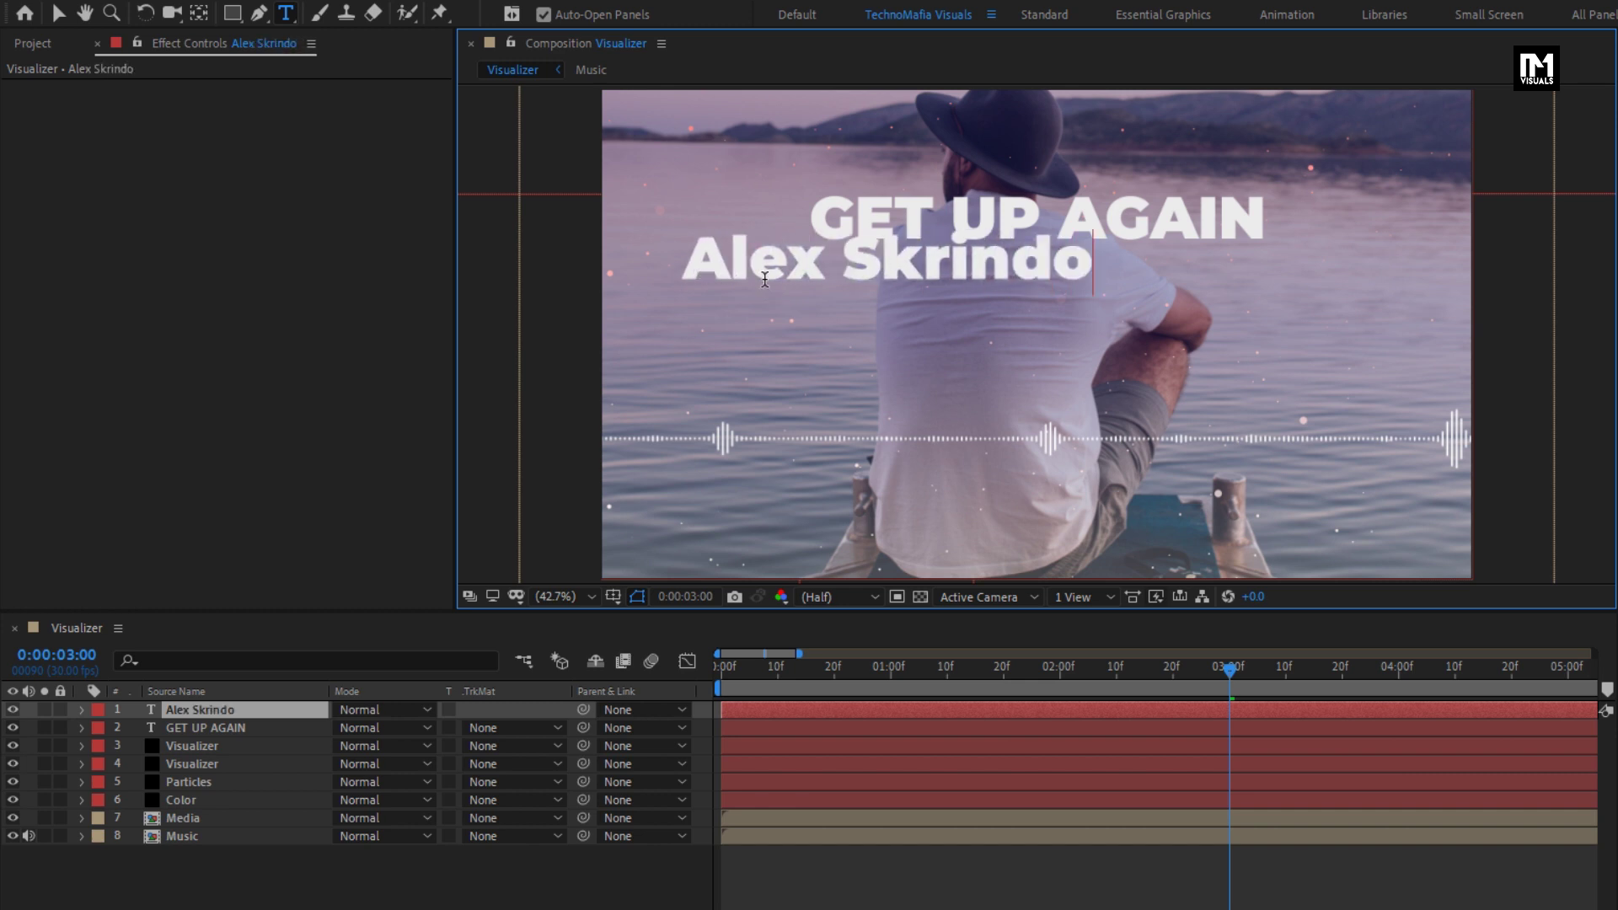
pyautogui.press('Escape')
pyautogui.press('v')
pyautogui.moveTo(767, 276); pyautogui.dragTo(938, 292)
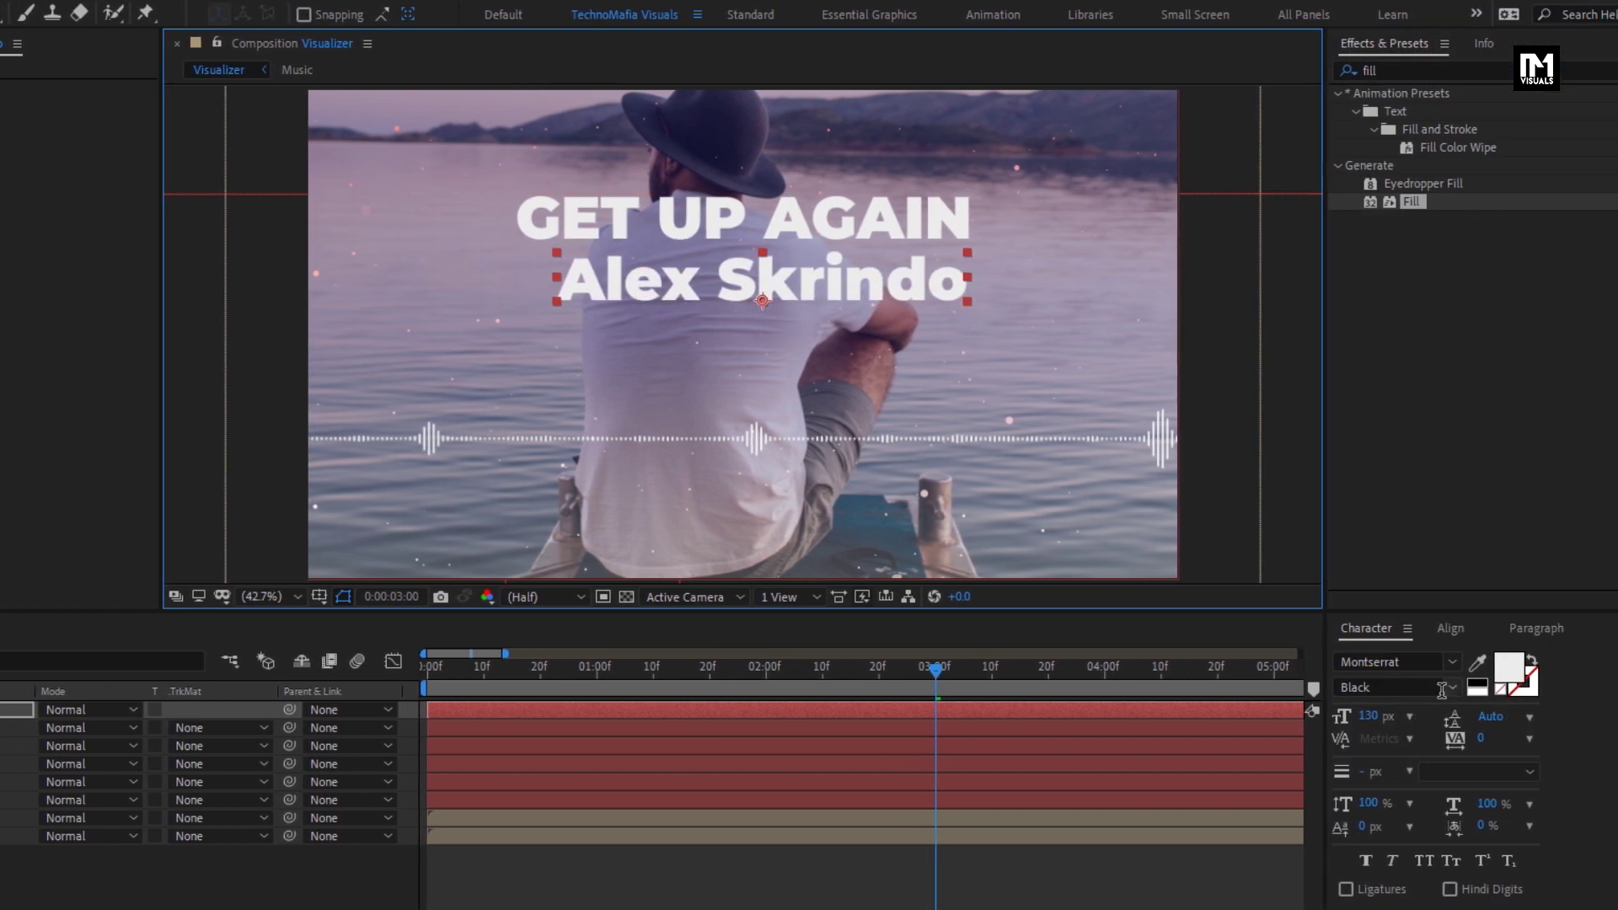
# Set the artist name's font style to Montserrat Medium and reduce its size well below the title's.
pyautogui.click(1453, 689)
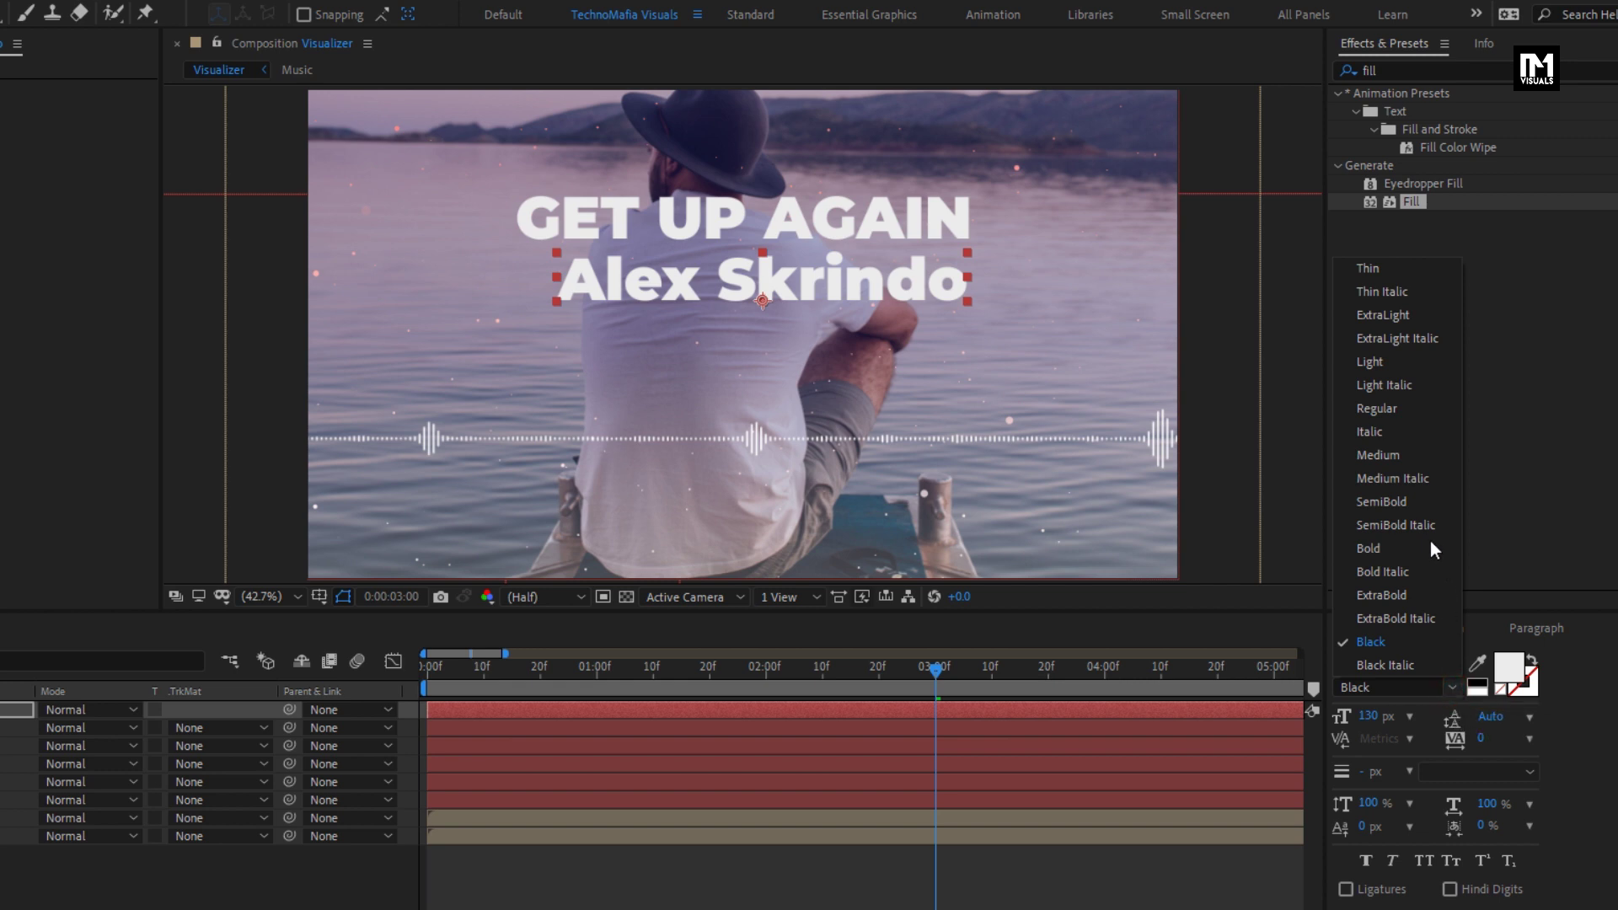
pyautogui.click(1381, 462)
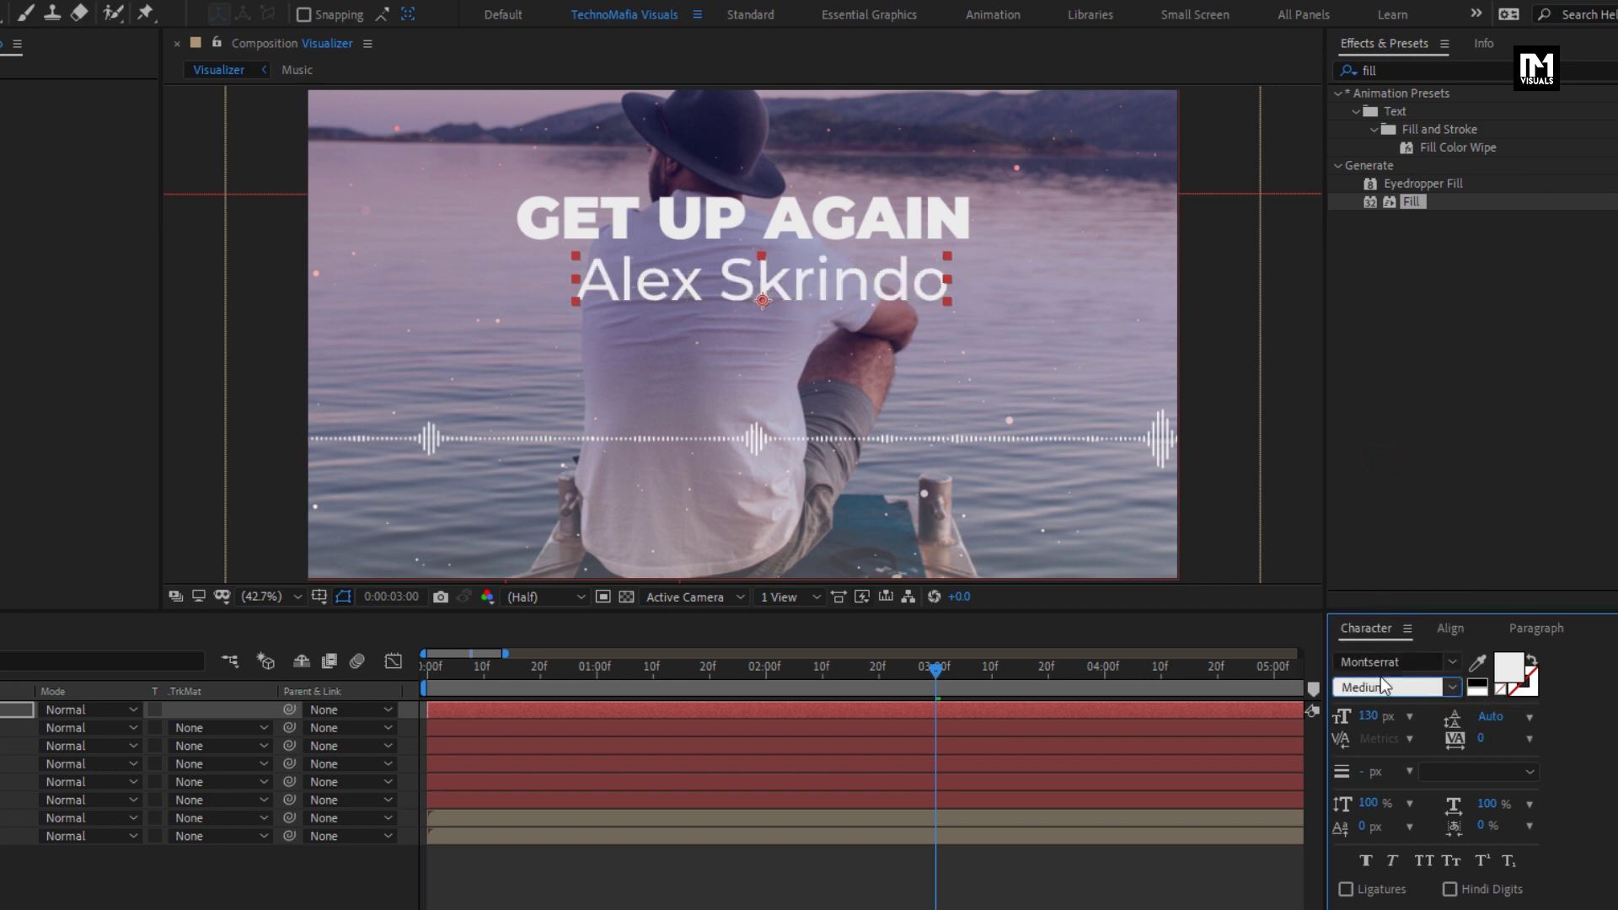
pyautogui.moveTo(1372, 723); pyautogui.dragTo(1315, 720)
# Move the artist name close beneath the title and center it horizontally in the composition.
pyautogui.moveTo(732, 296)
pyautogui.mouseDown()
pyautogui.moveTo(667, 278)
pyautogui.moveTo(706, 283)
pyautogui.mouseUp()
pyautogui.click(1447, 629)
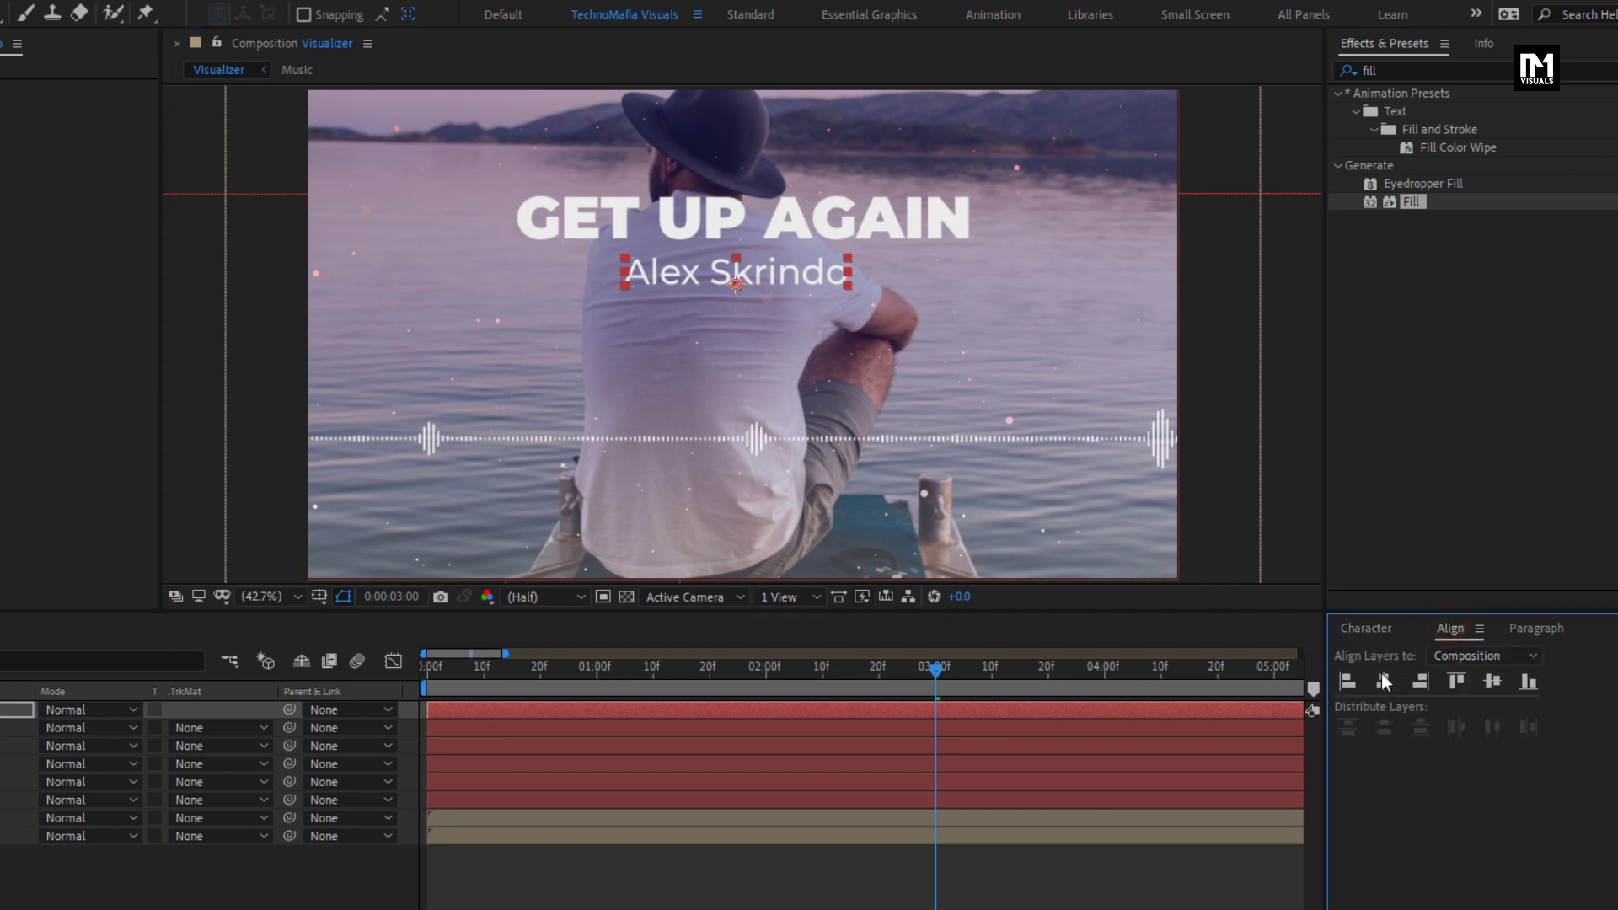
pyautogui.click(1382, 680)
pyautogui.click(1377, 630)
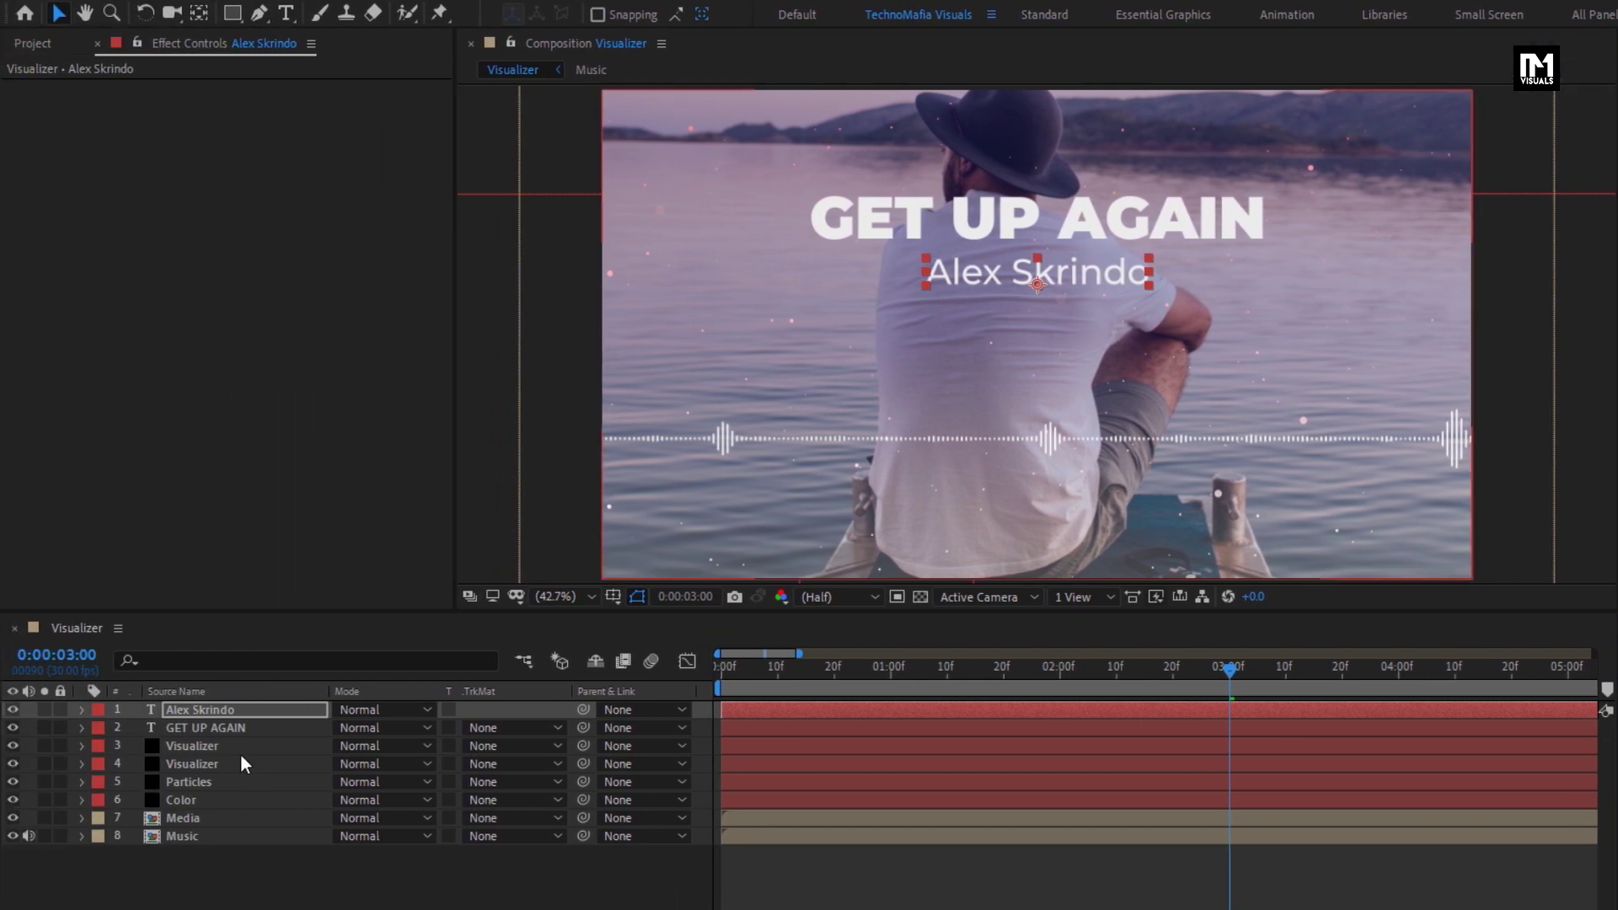
# Keyframe the artist name layer's opacity from 0% at 0:00:00:00 to 100% at 0:00:02:00.
pyautogui.click(235, 711)
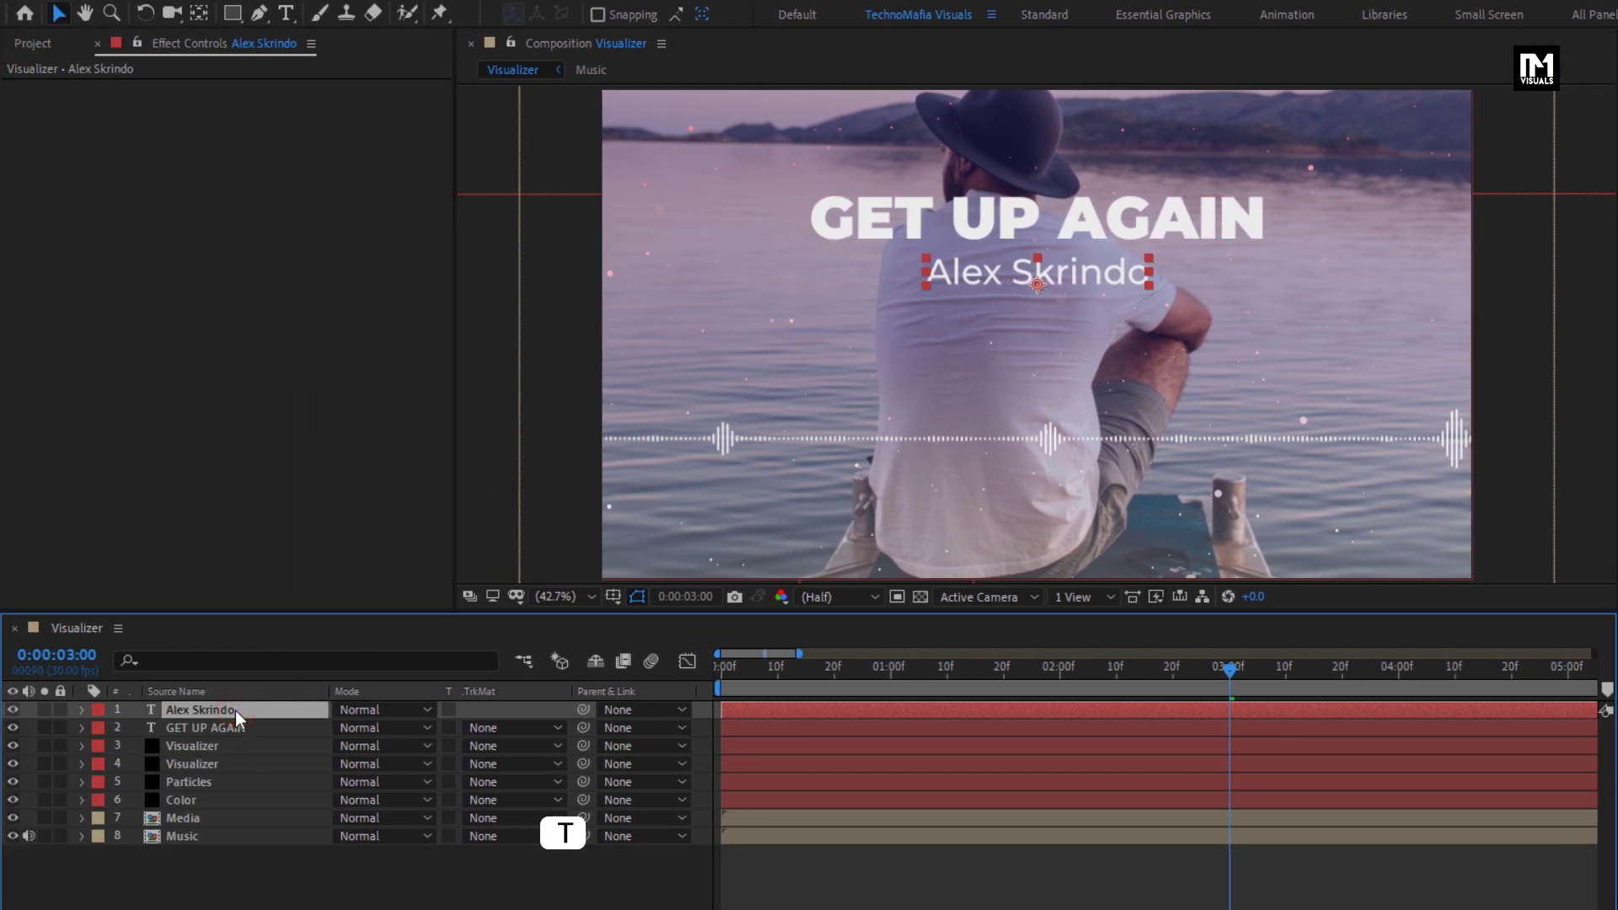
pyautogui.press('t')
pyautogui.moveTo(730, 675); pyautogui.dragTo(1060, 674)
pyautogui.click(135, 729)
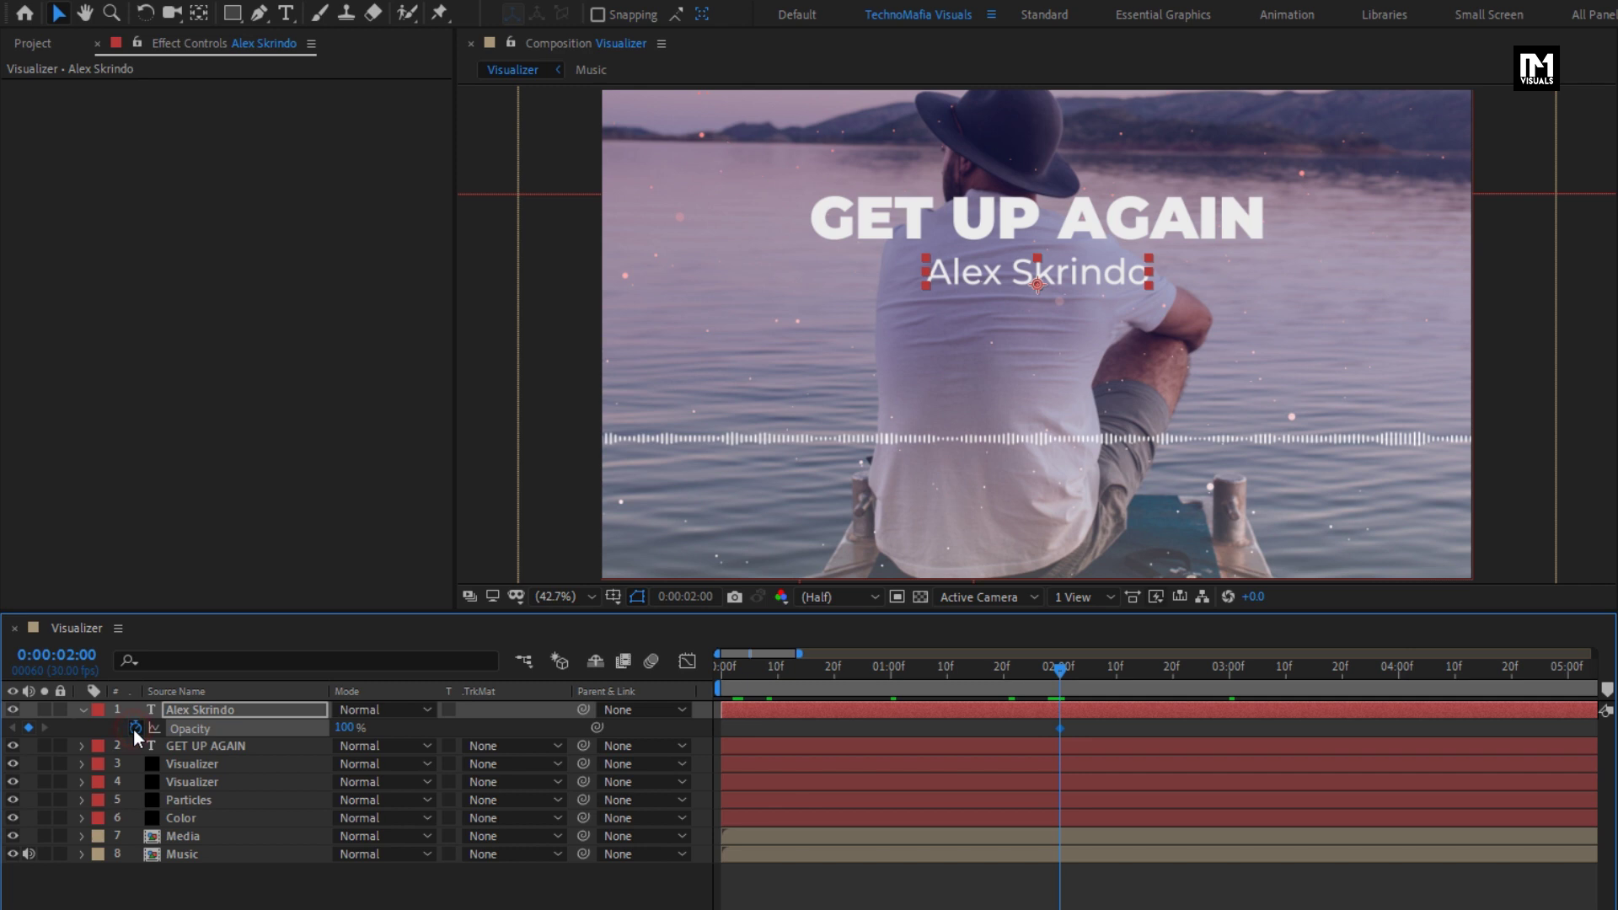
pyautogui.moveTo(723, 680); pyautogui.dragTo(710, 677)
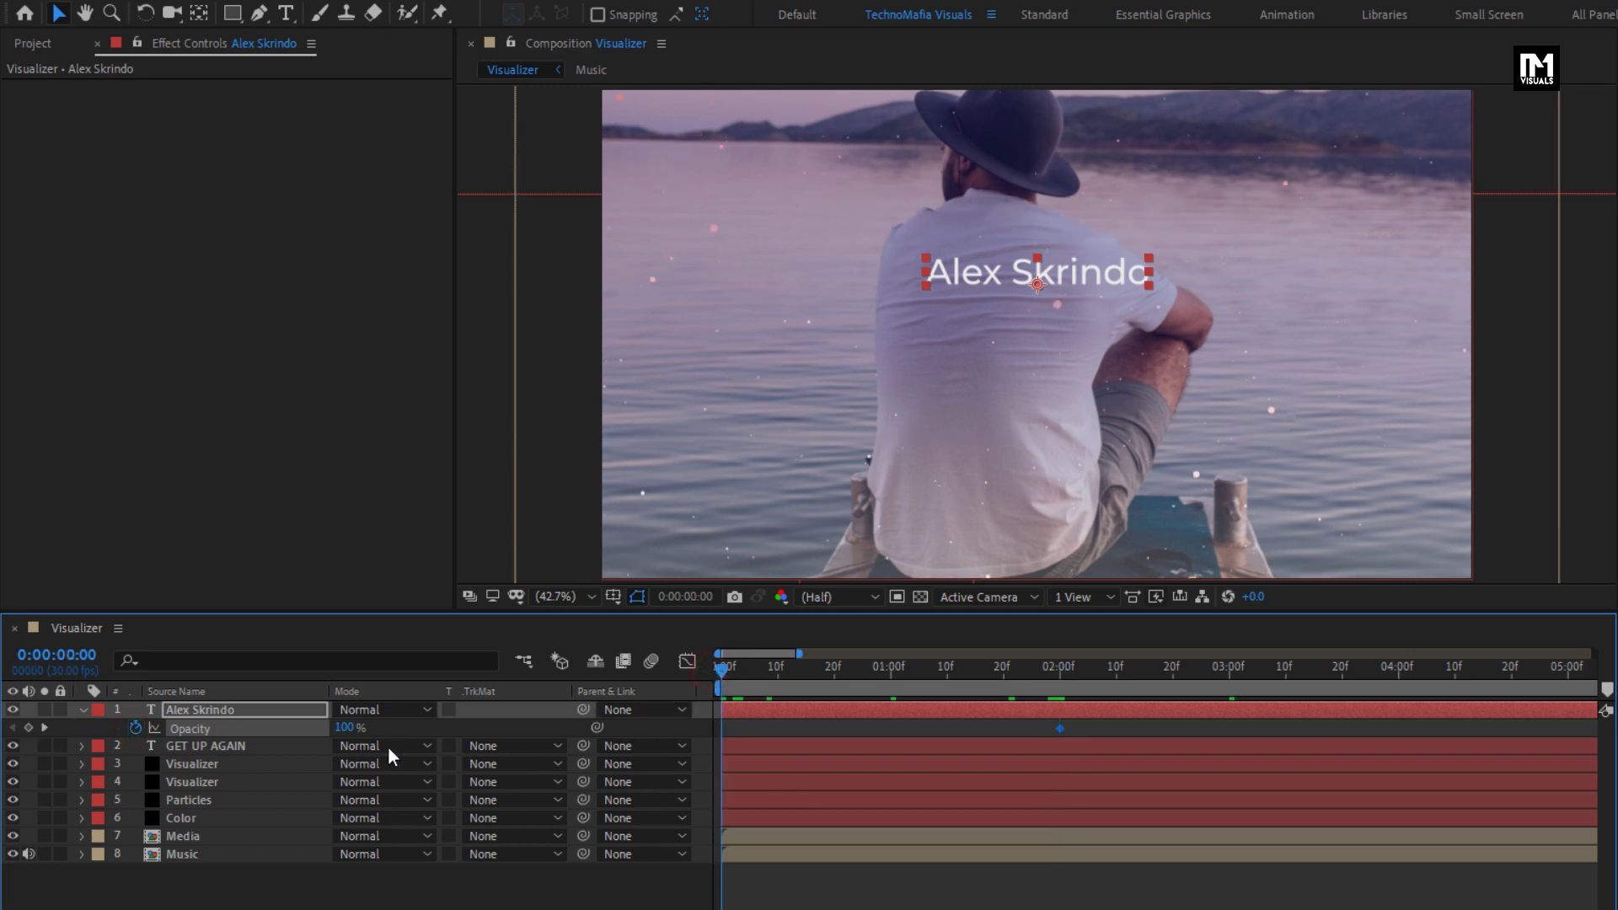
pyautogui.moveTo(347, 727); pyautogui.dragTo(113, 732)
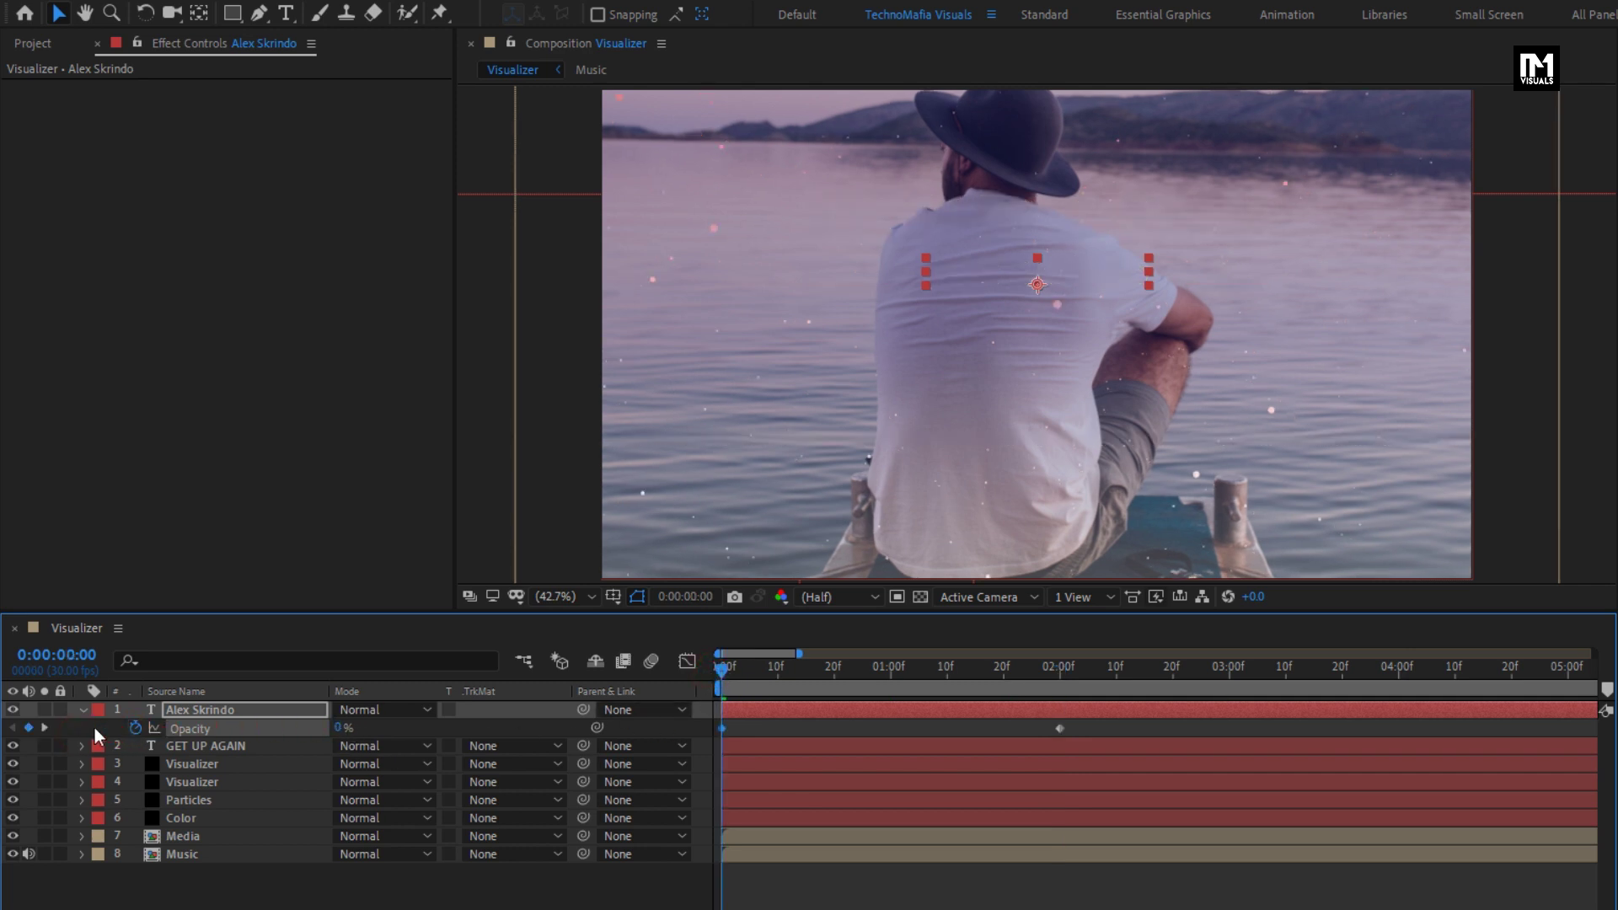
# Shift the artist name layer to start at 0:00:02:00 and check its fade-in up to 0:00:04:00.
pyautogui.moveTo(784, 673); pyautogui.dragTo(1062, 675)
pyautogui.moveTo(768, 715); pyautogui.dragTo(1399, 687)
# Duplicate the artist name text layer and move the copy beside the original, under the end of the title.
pyautogui.keyDown('ctrl'); pyautogui.click(279, 746); pyautogui.keyUp('ctrl')
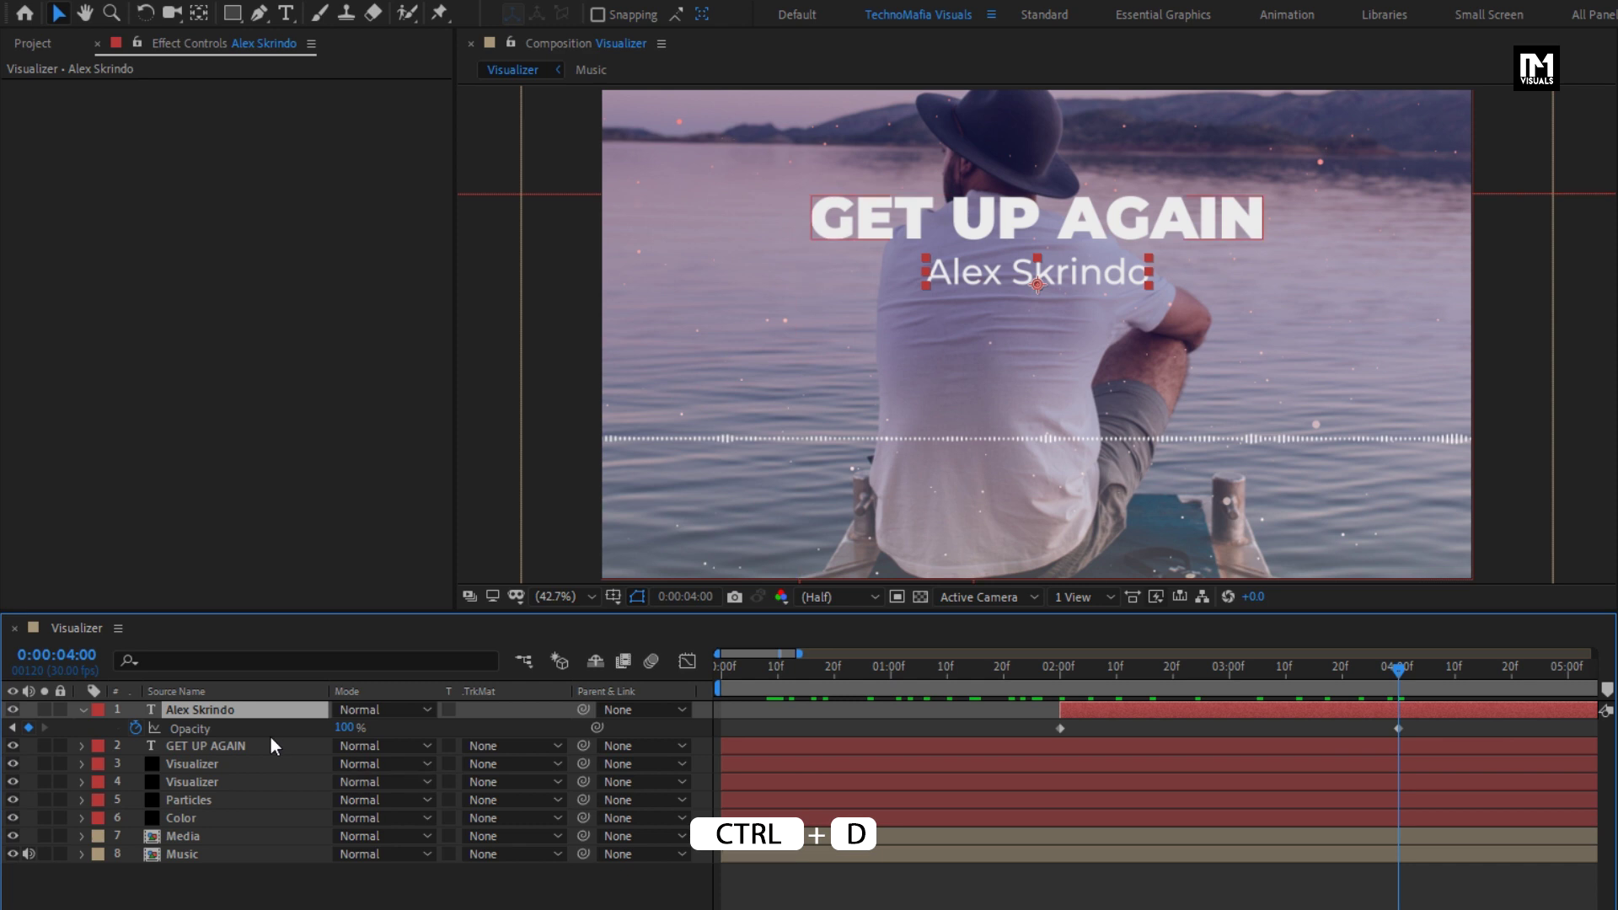
pyautogui.click(185, 713)
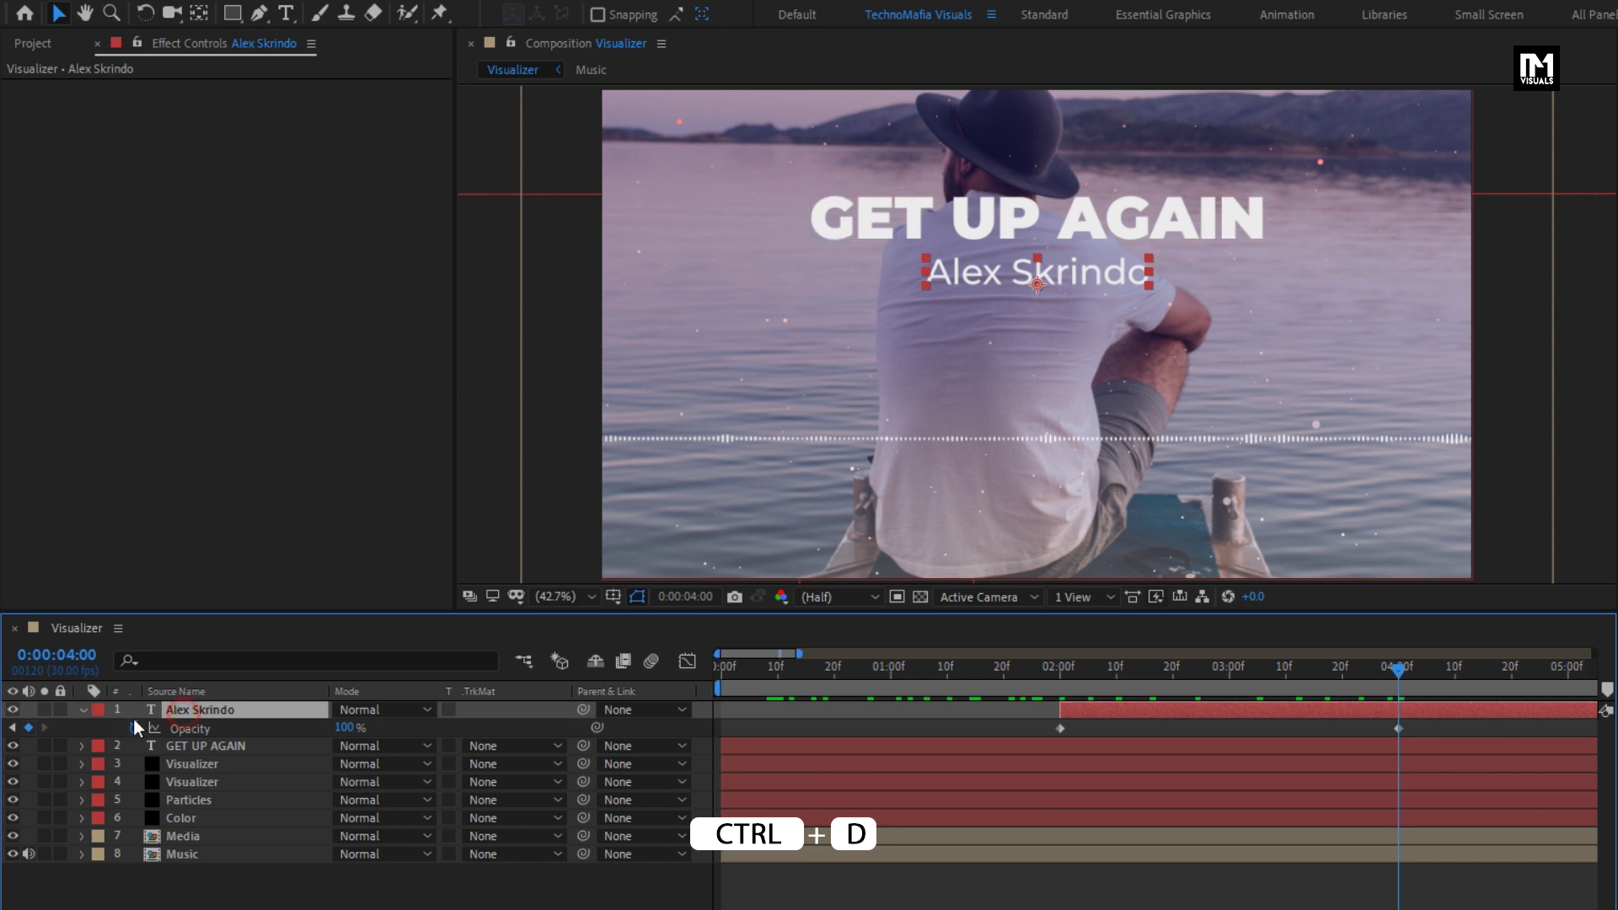
pyautogui.click(86, 715)
pyautogui.hotkey('ctrl', 'd')
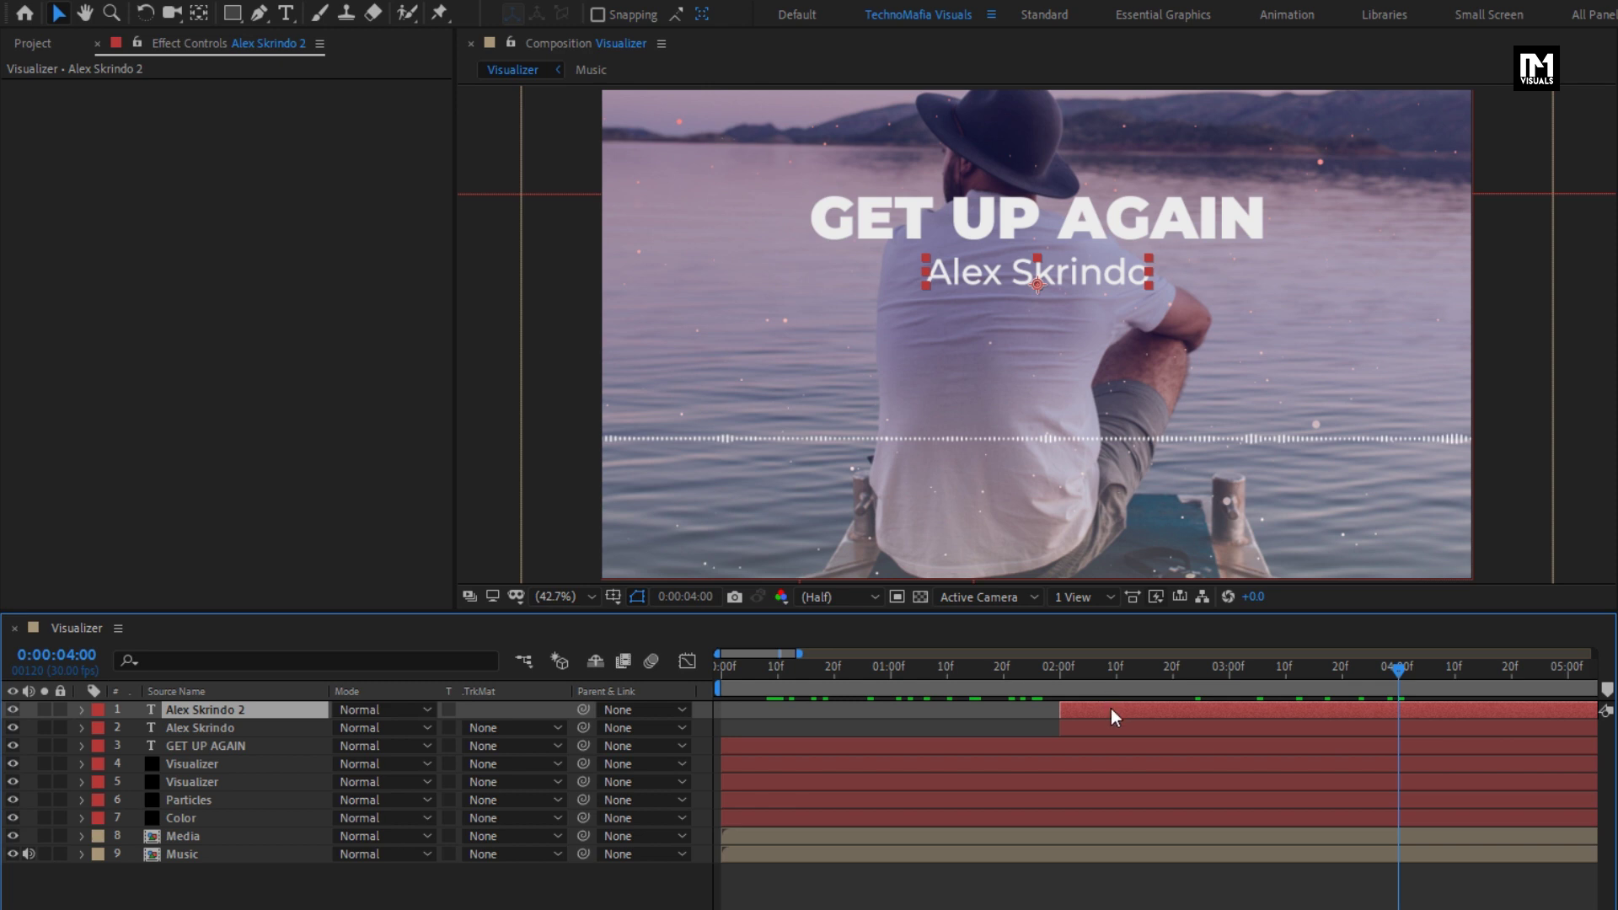
pyautogui.moveTo(1011, 278); pyautogui.dragTo(1296, 260)
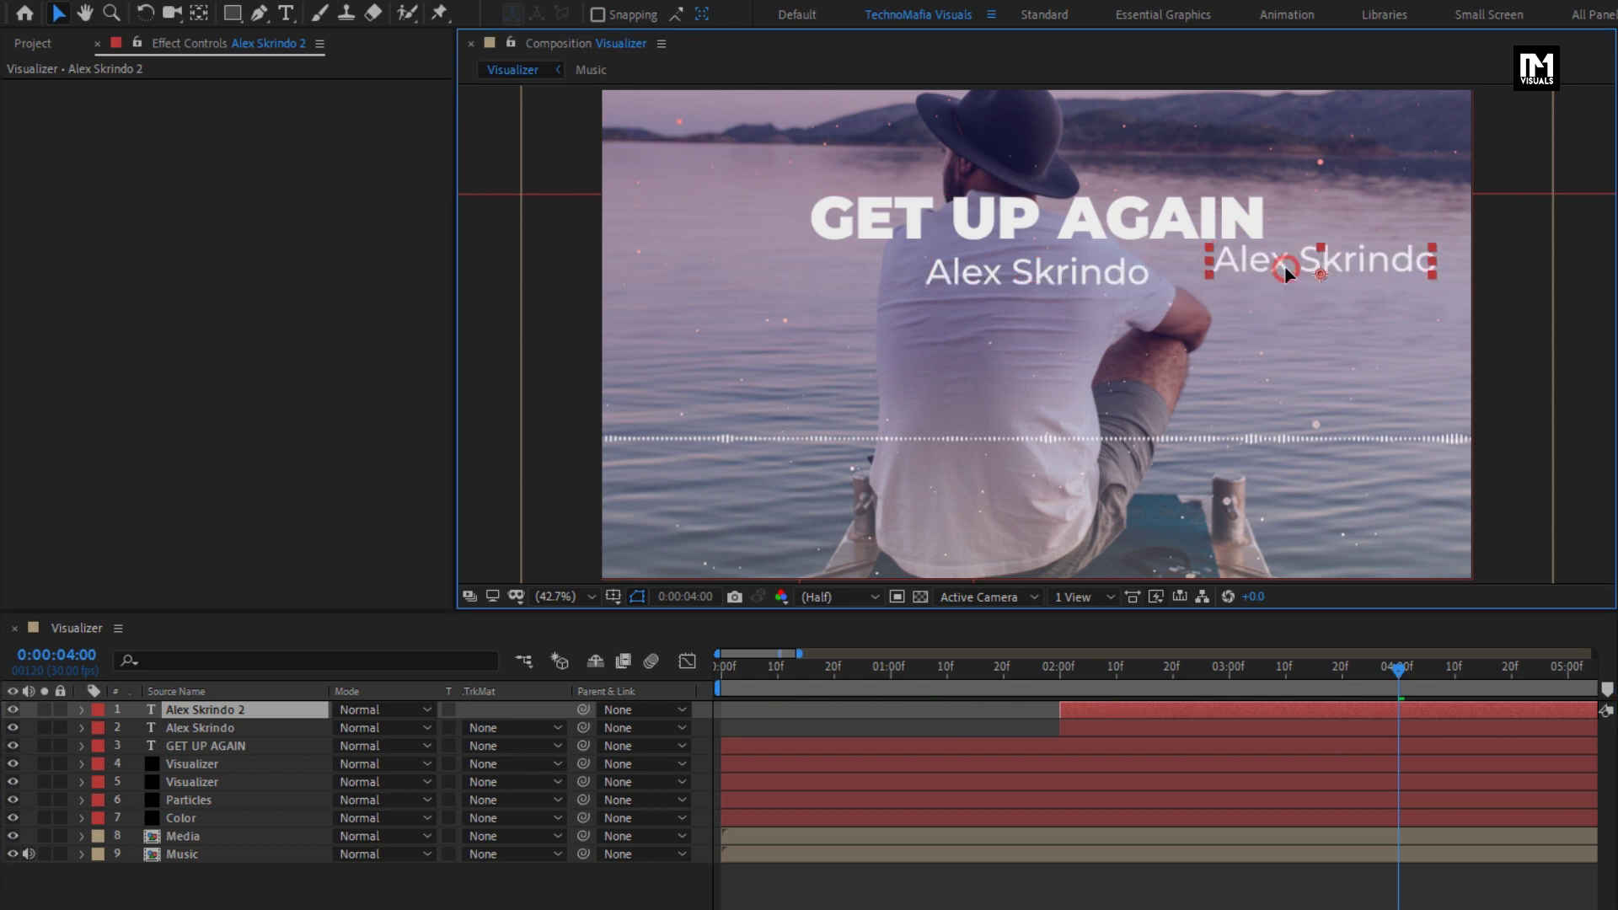
# Replace the duplicated text with "(Feat. Axol)".
pyautogui.doubleClick(1266, 268)
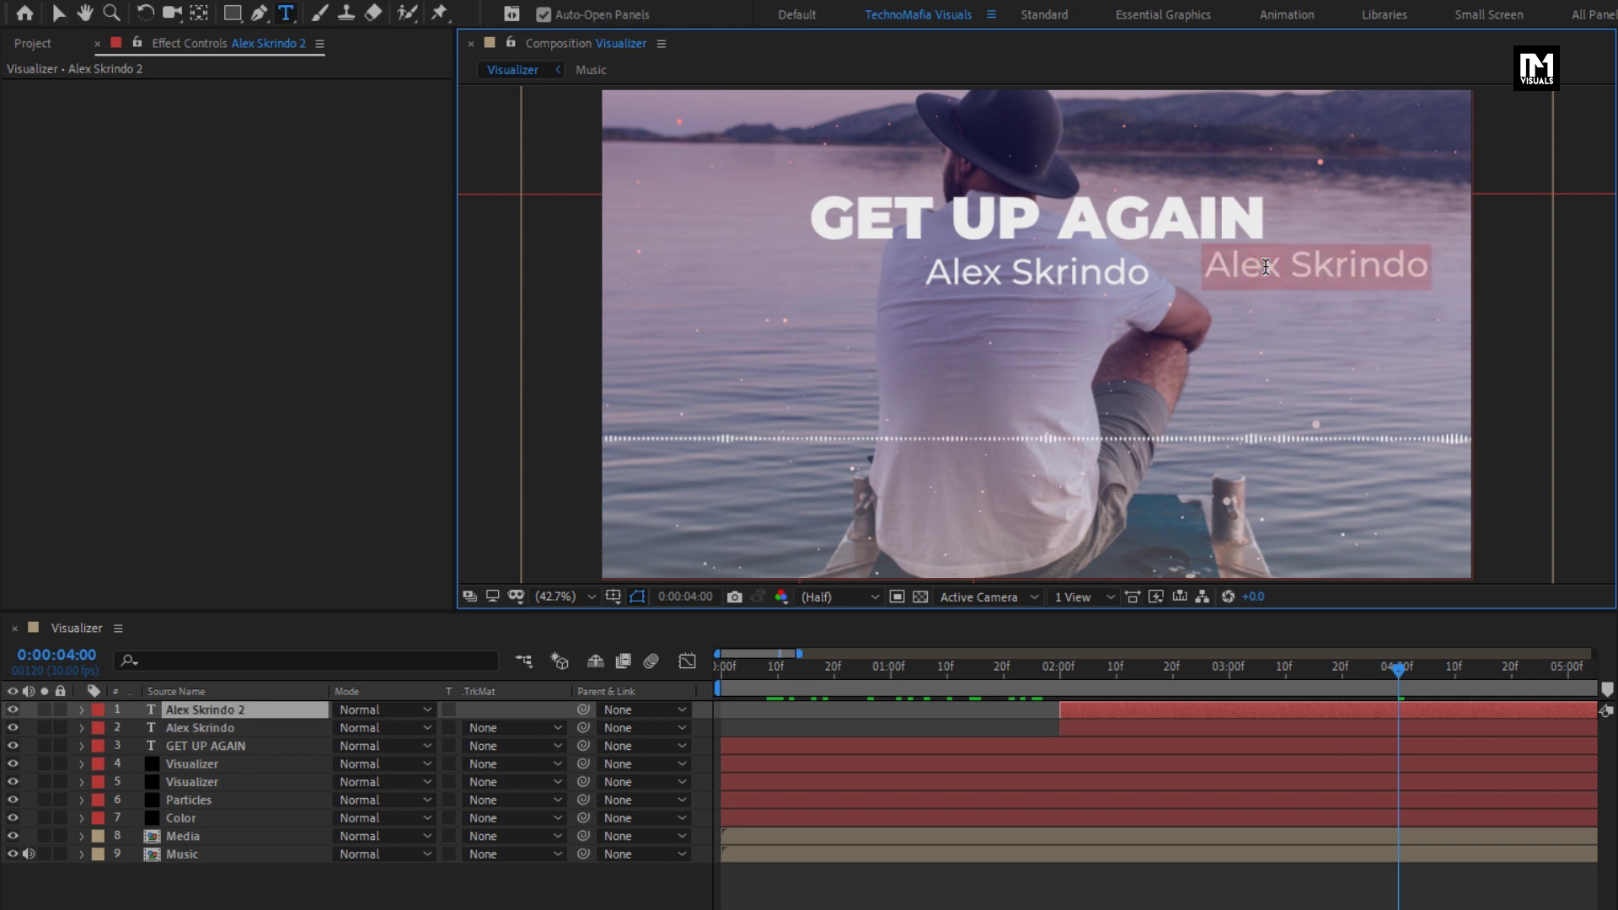
pyautogui.write('(')
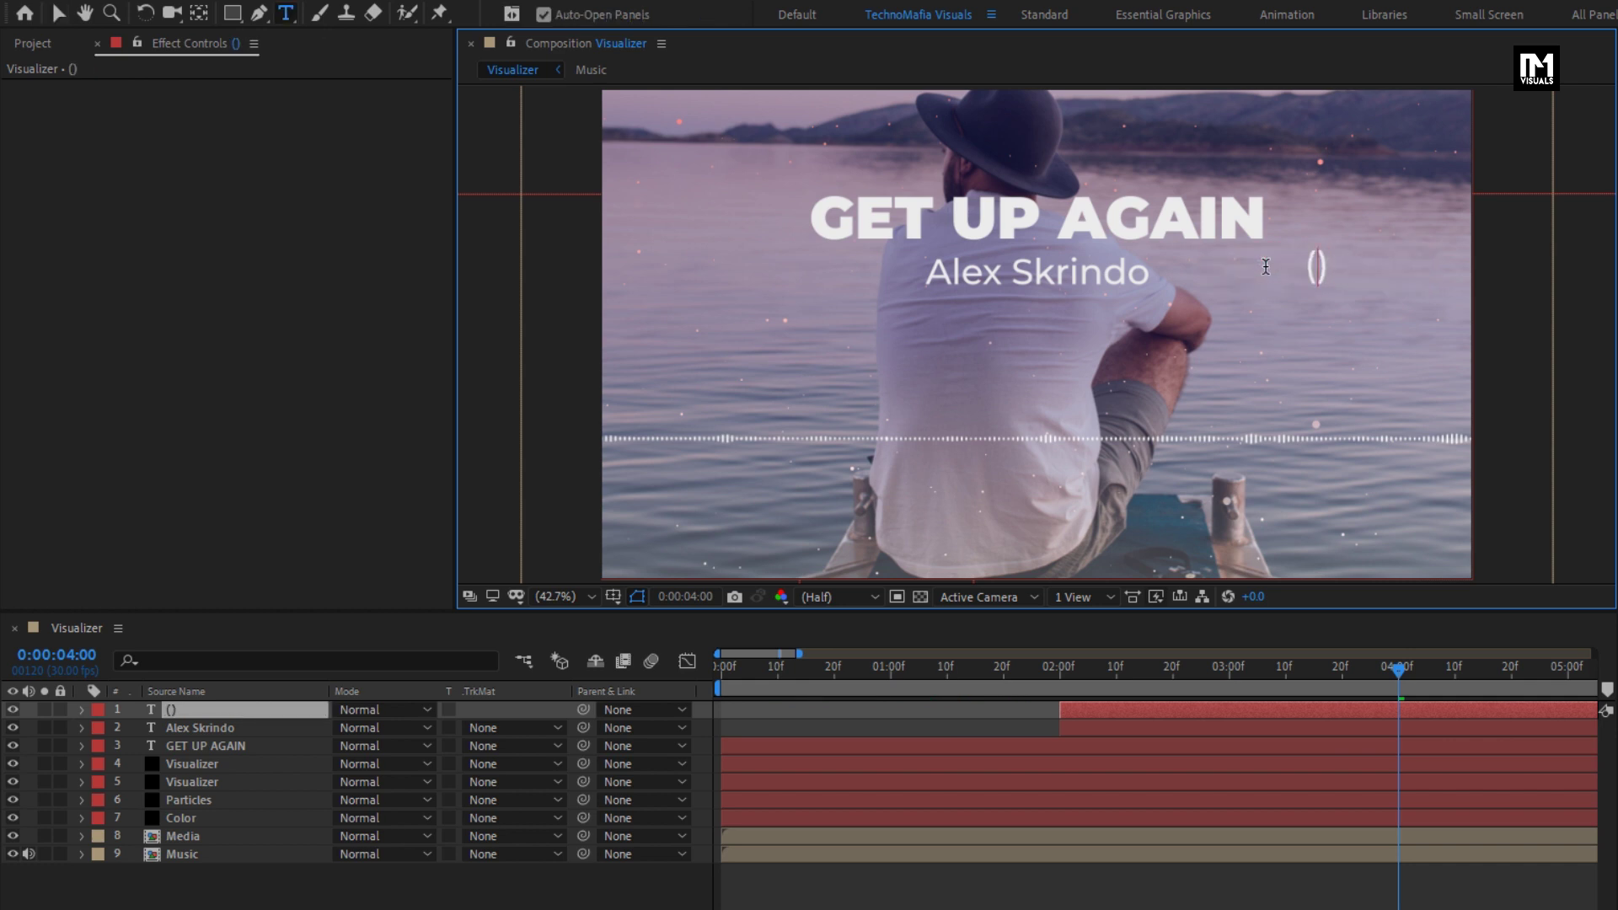
pyautogui.write('Feat.')
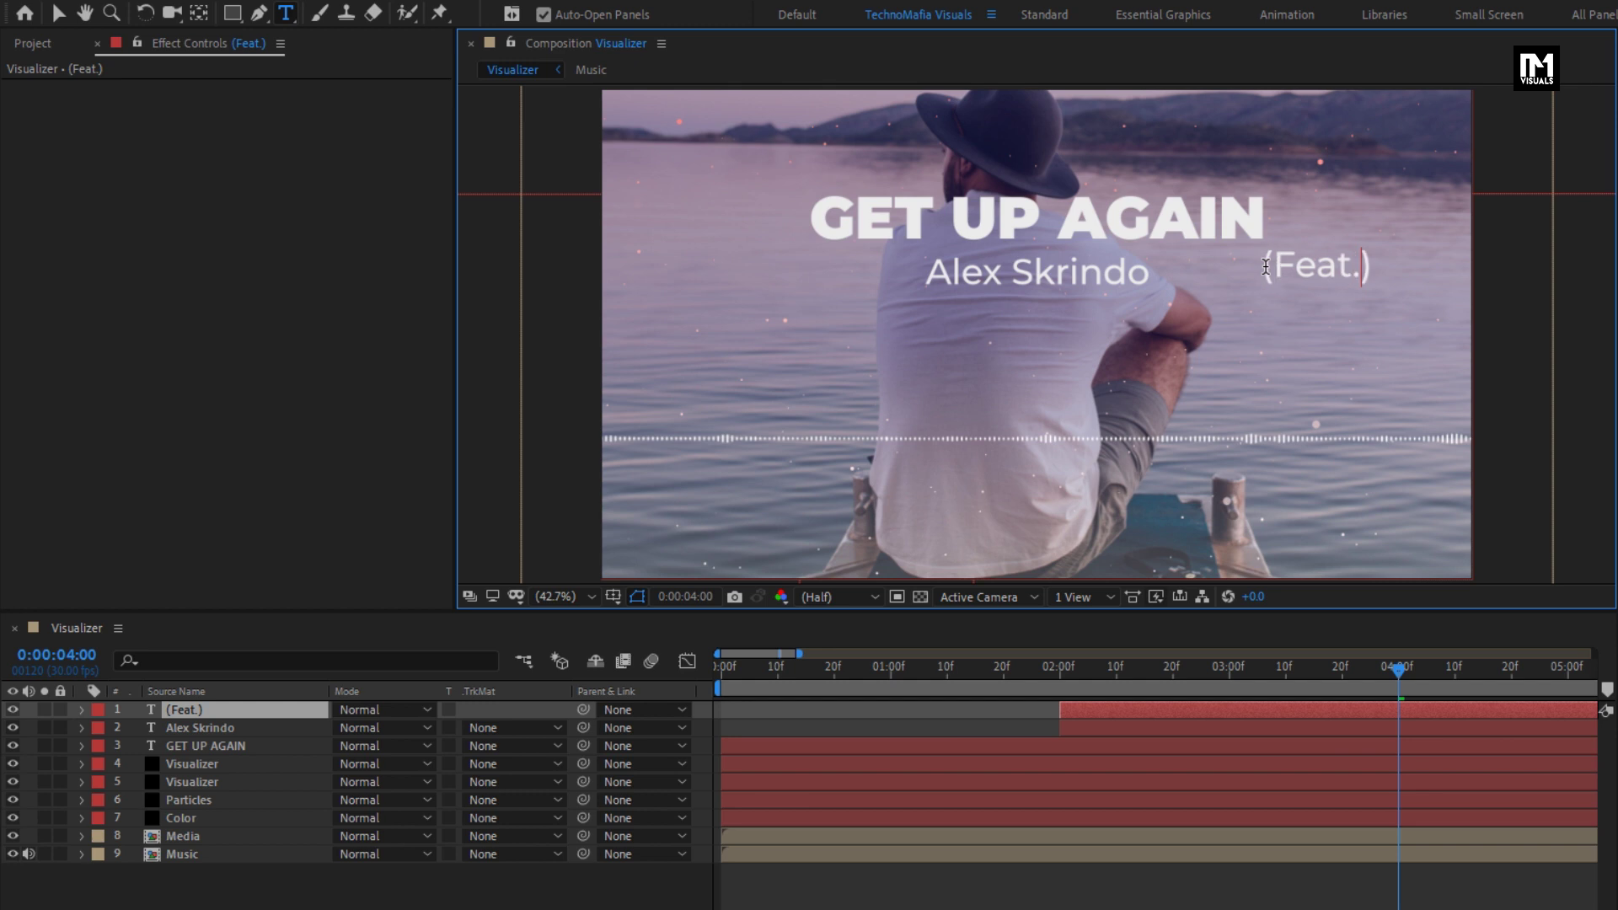
pyautogui.write(' Ax')
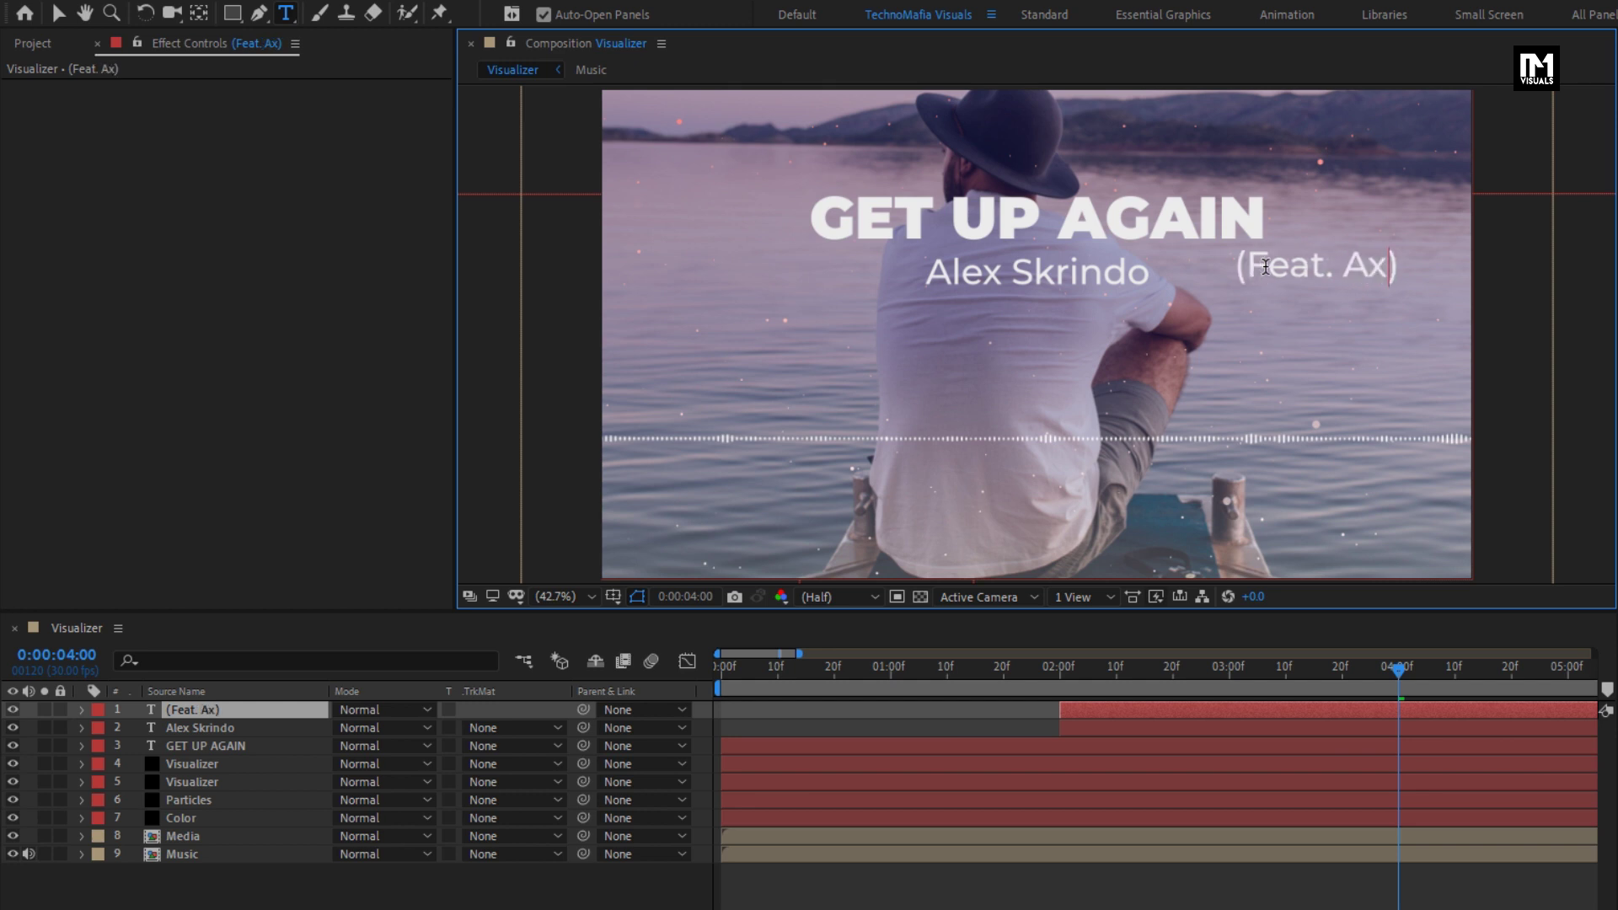
pyautogui.write('ol')
pyautogui.press('KP_Enter')
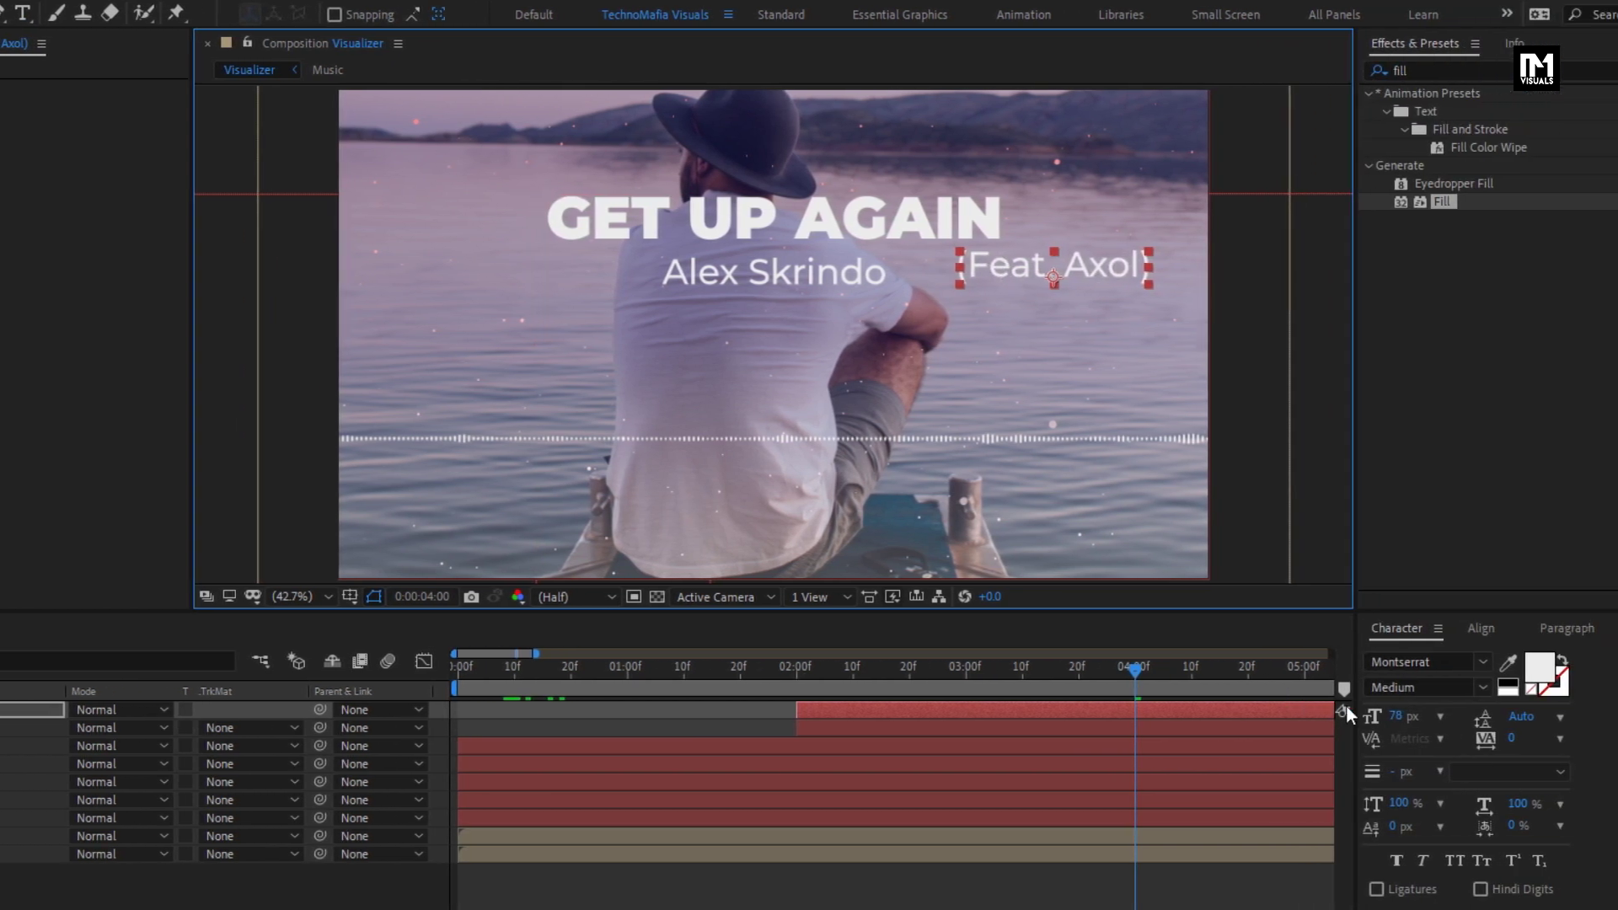
# Reduce the featured-artist credit's font size to 48 px and place it just below the end of the title.
pyautogui.click(1398, 717)
pyautogui.moveTo(1357, 718); pyautogui.dragTo(1349, 723)
pyautogui.moveTo(997, 272); pyautogui.dragTo(961, 265)
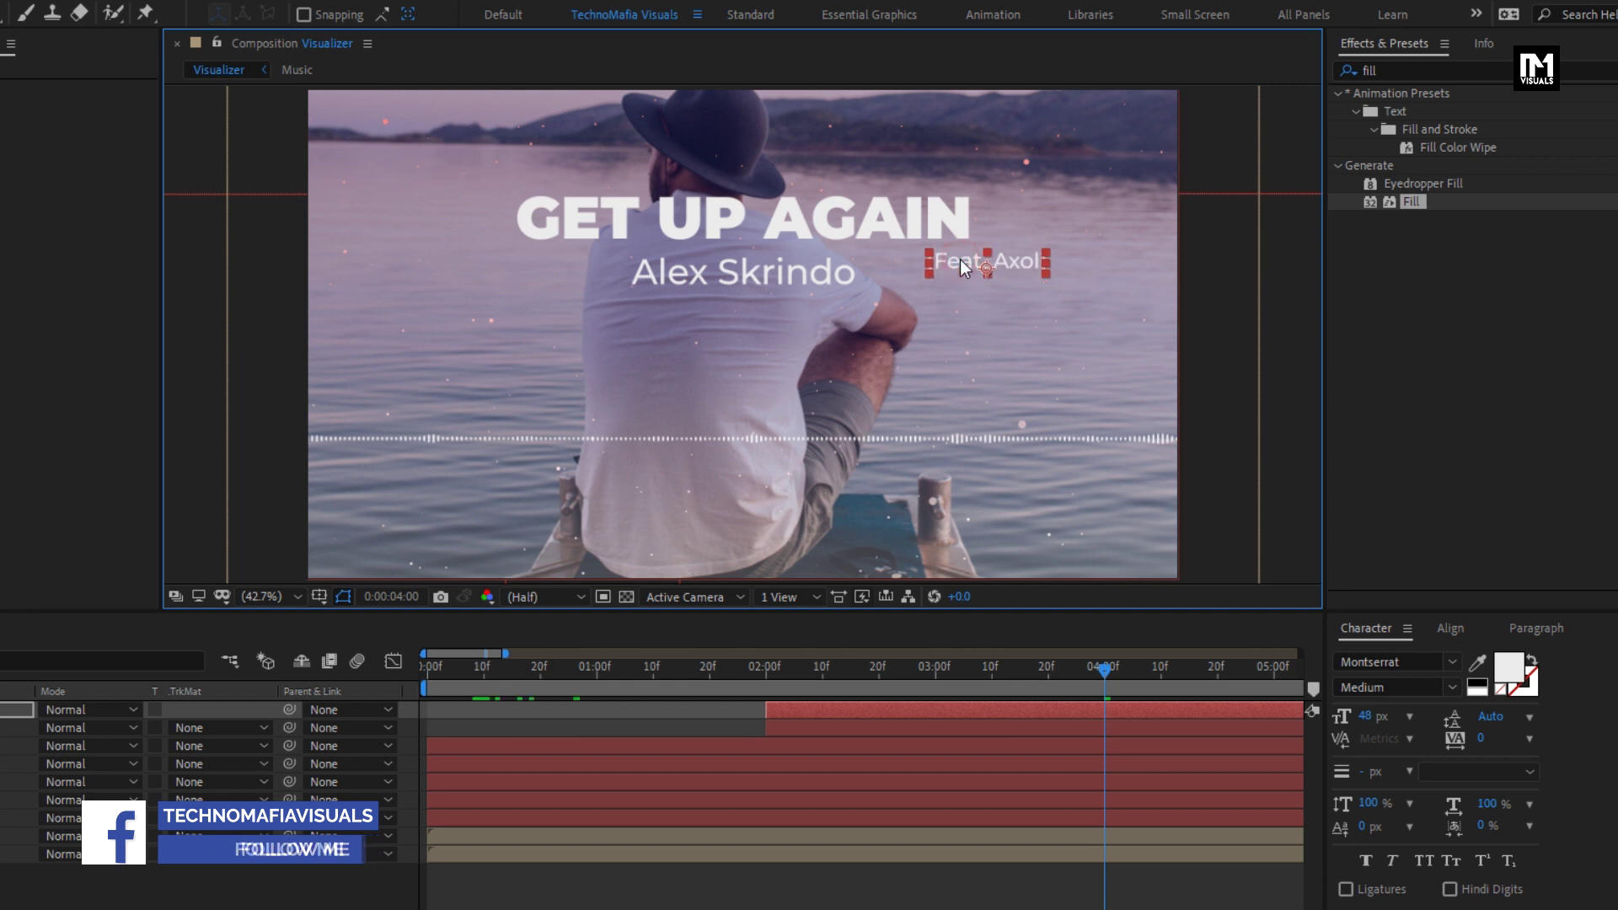
# Shift the featured-artist credit layer to start at about 0:00:02:18 and check its fade-in up to 0:00:04:11.
pyautogui.click(794, 711)
pyautogui.moveTo(789, 711); pyautogui.dragTo(892, 698)
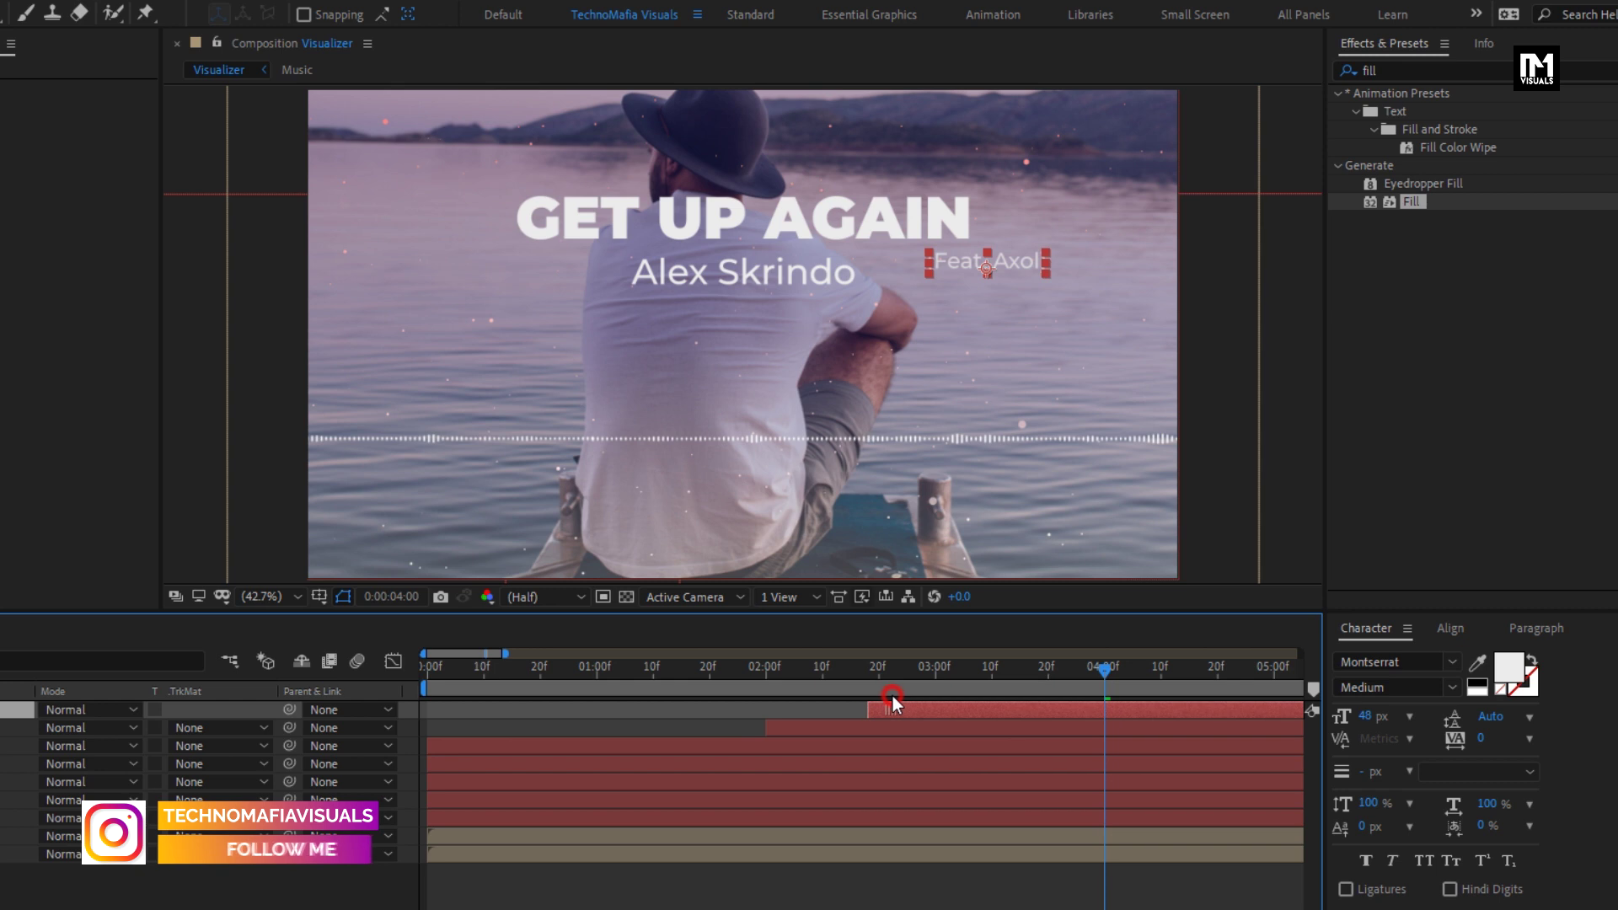
pyautogui.moveTo(757, 668); pyautogui.dragTo(1171, 667)
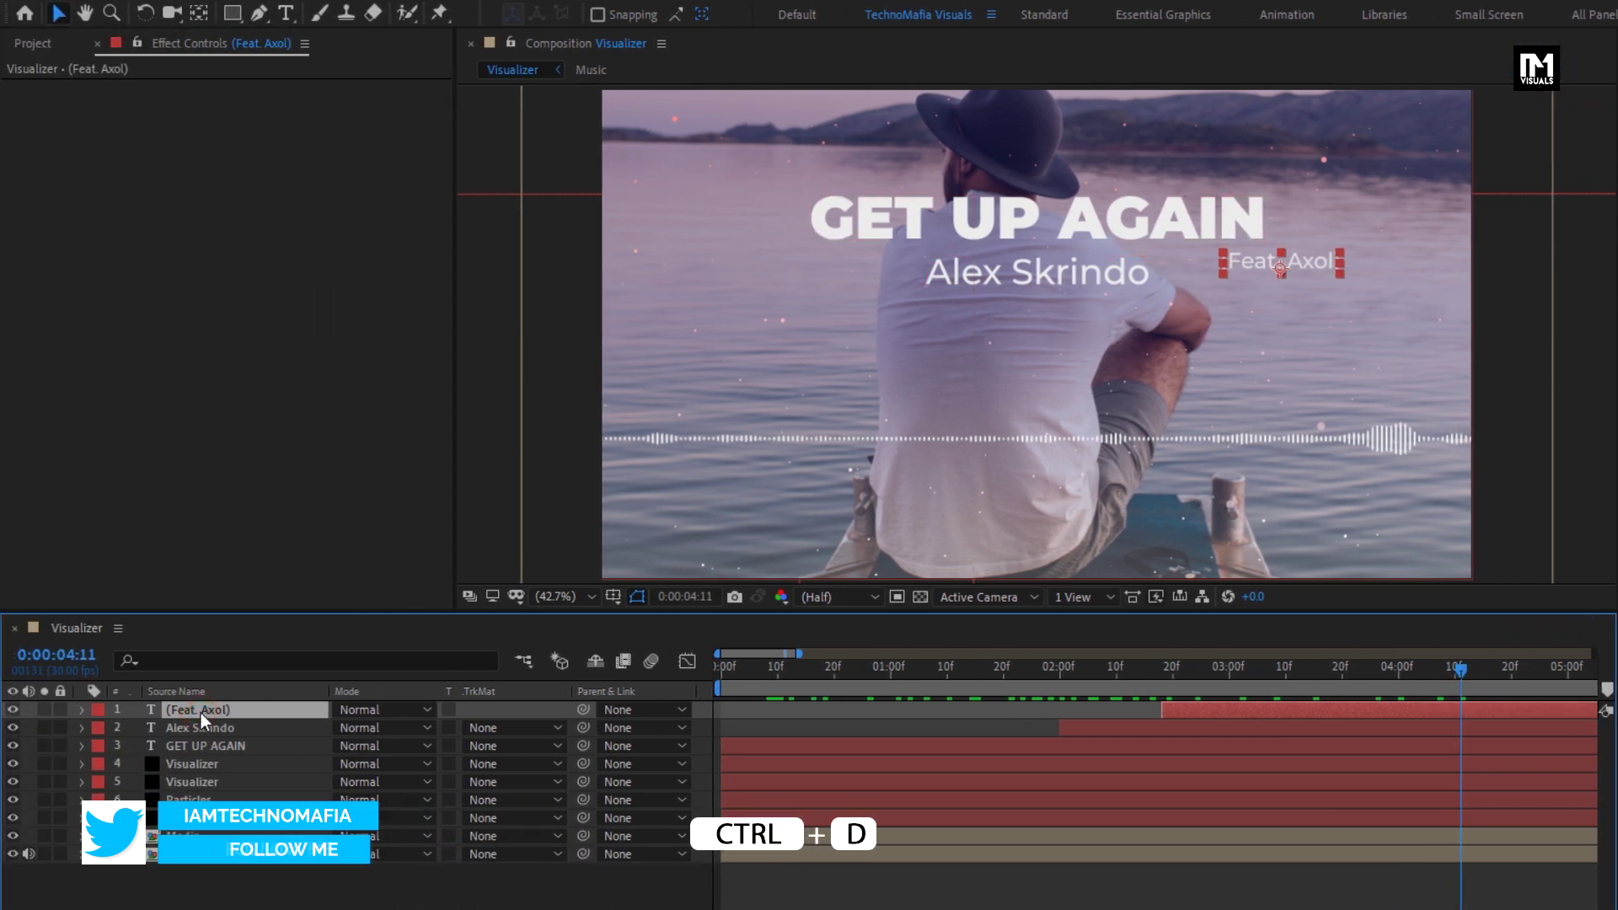
pyautogui.hotkey('ctrl', 'd')
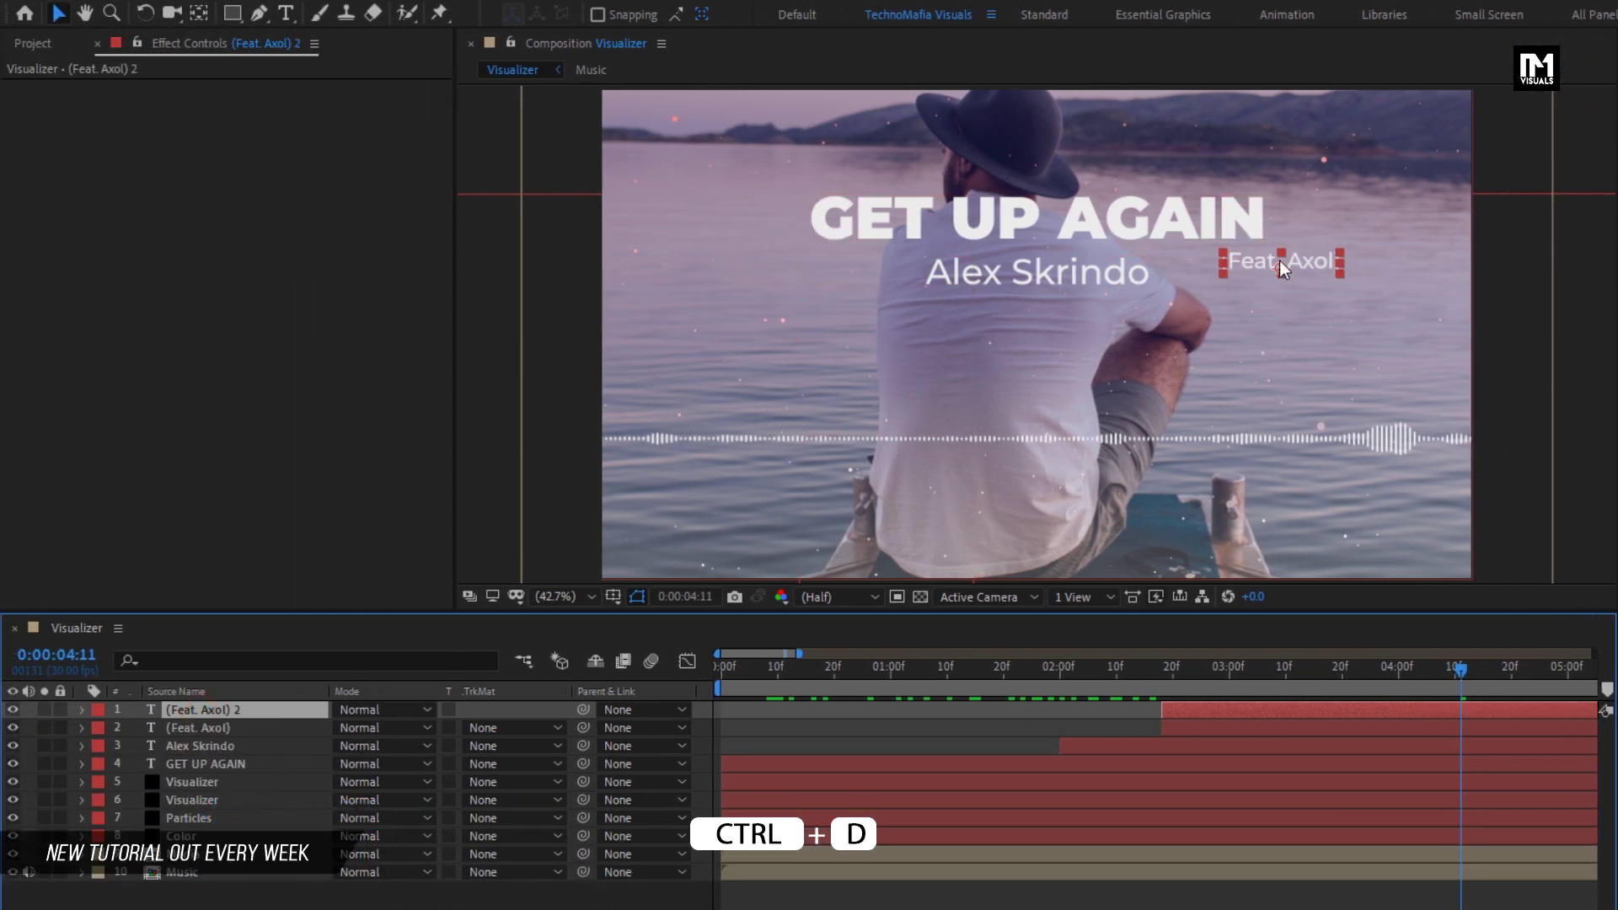
pyautogui.moveTo(1260, 266); pyautogui.dragTo(1273, 497)
pyautogui.doubleClick(1273, 501)
pyautogui.write('@NCSRelease')
pyautogui.press('KP_Enter')
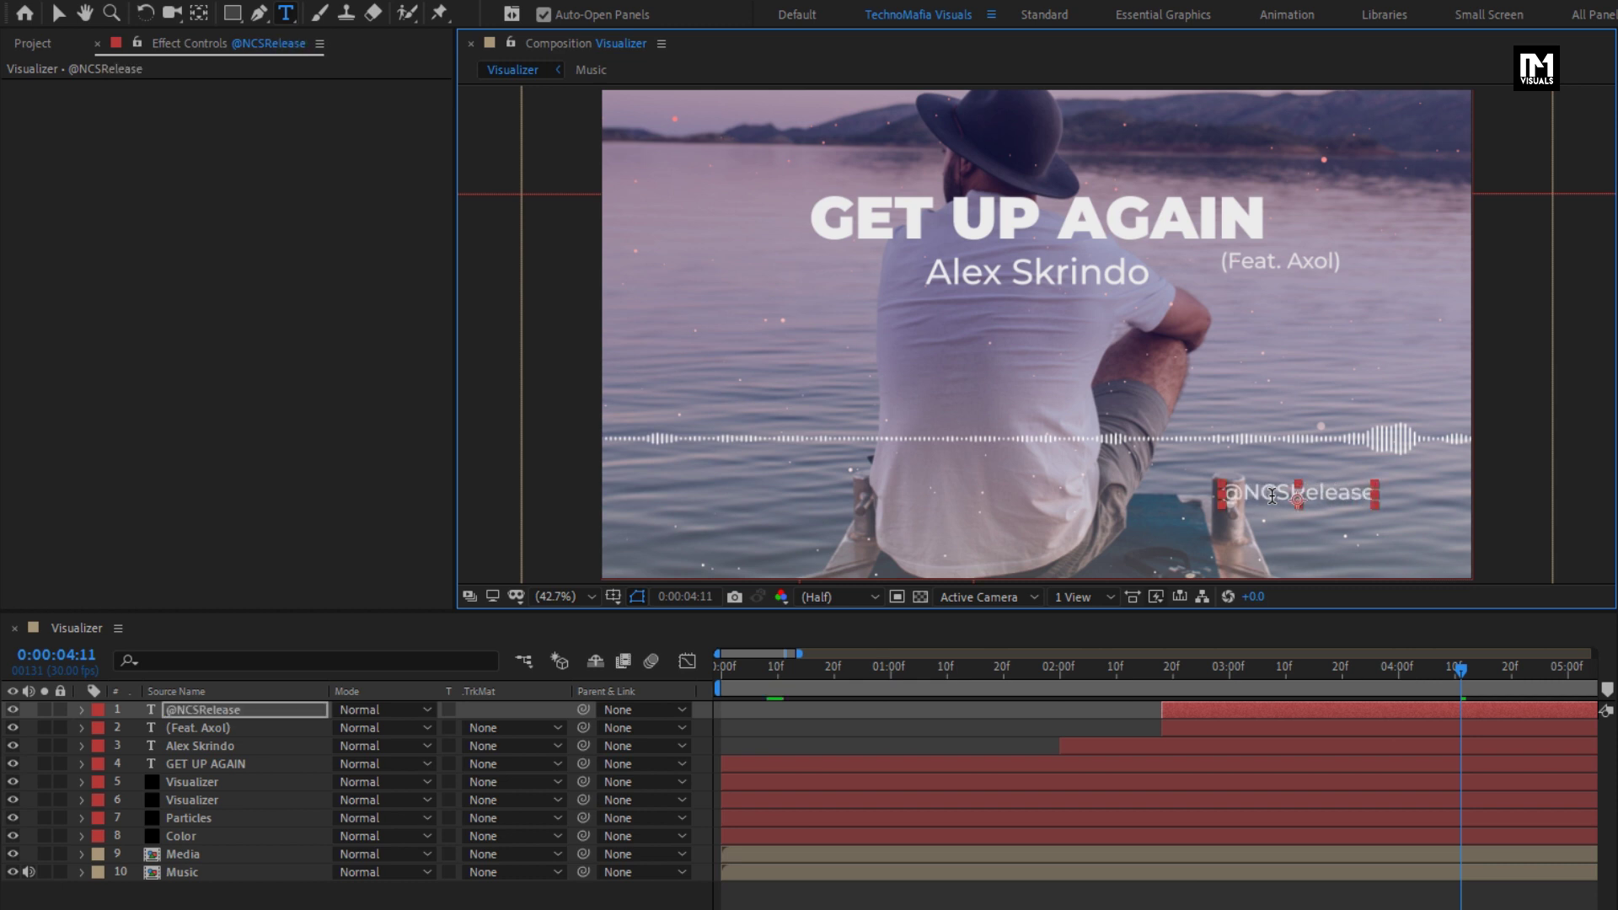
pyautogui.press('v')
pyautogui.moveTo(1275, 504); pyautogui.dragTo(1339, 499)
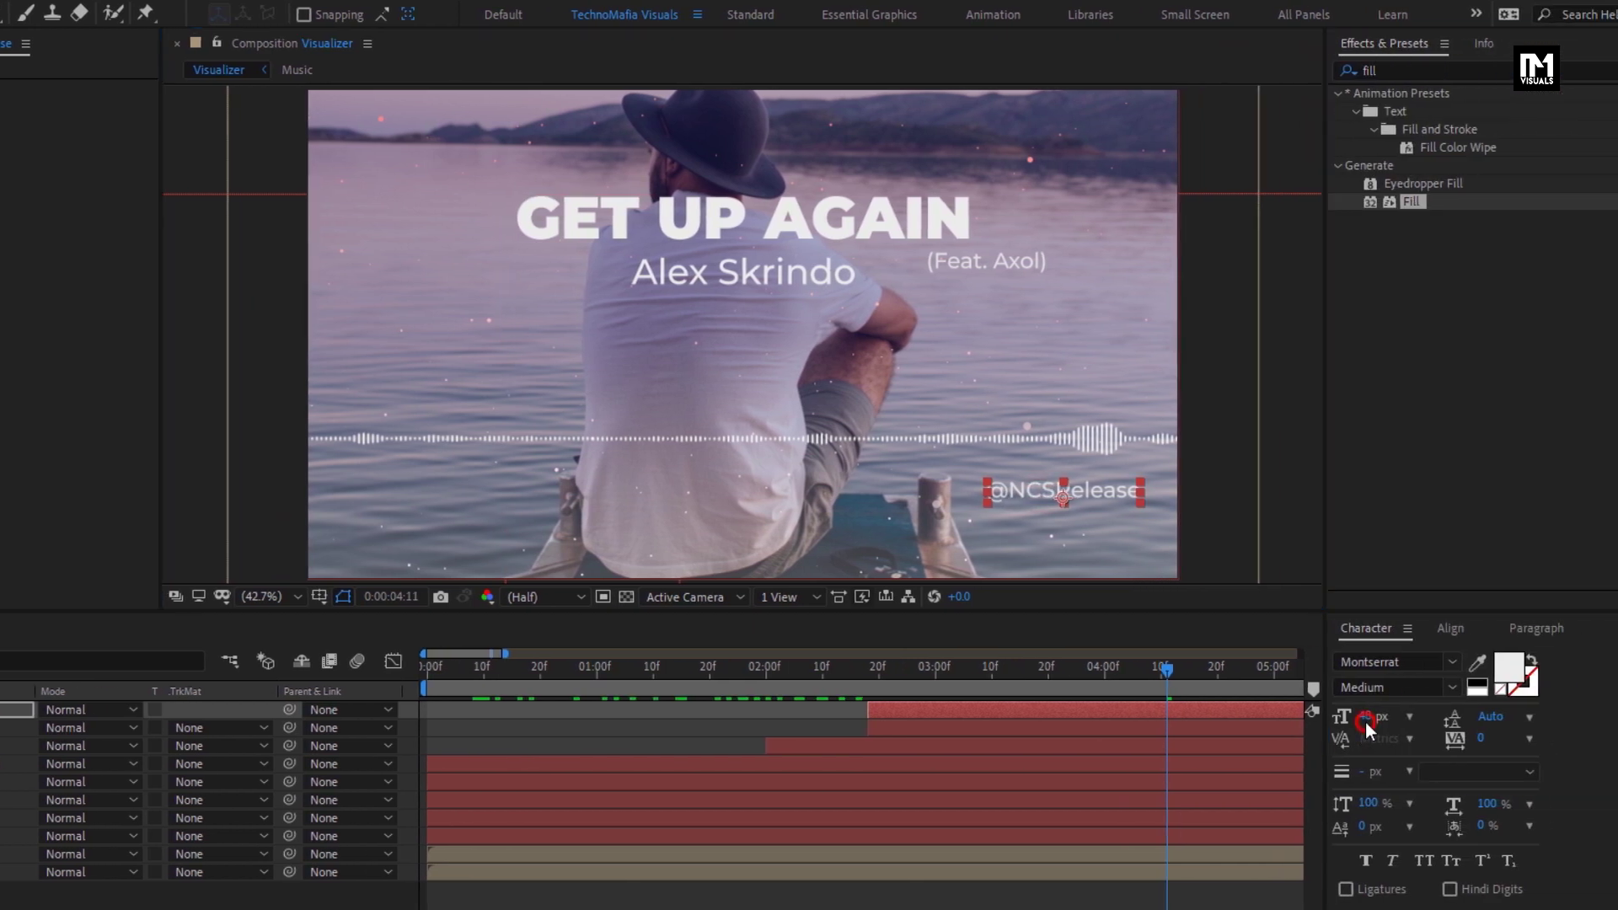
pyautogui.moveTo(1366, 727); pyautogui.dragTo(1355, 721)
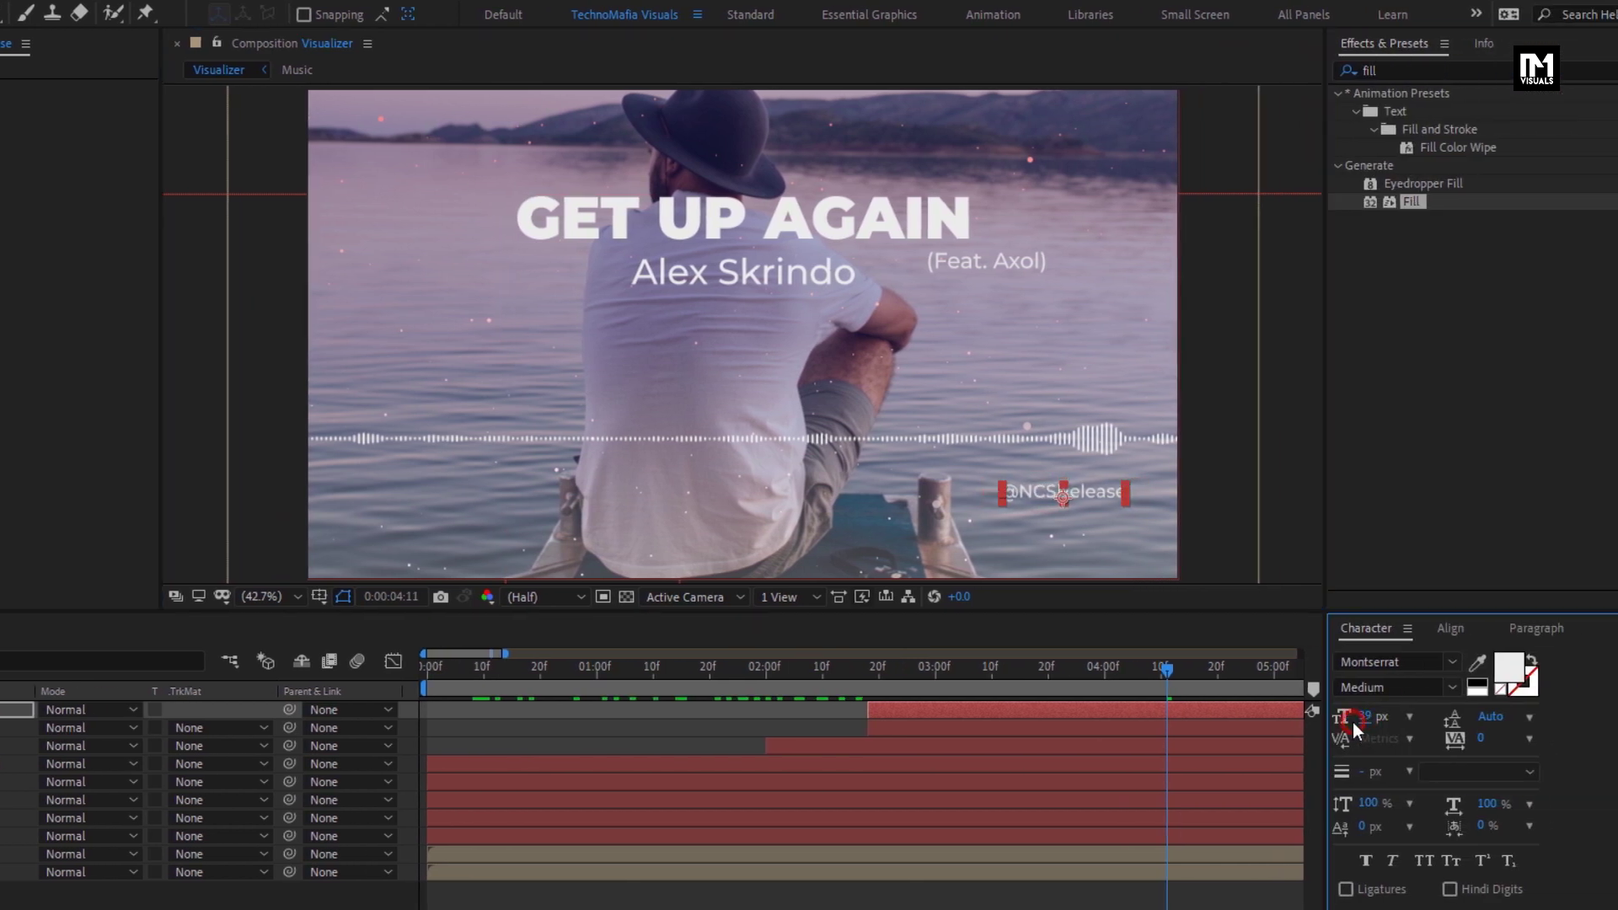
pyautogui.moveTo(1028, 520); pyautogui.dragTo(1034, 519)
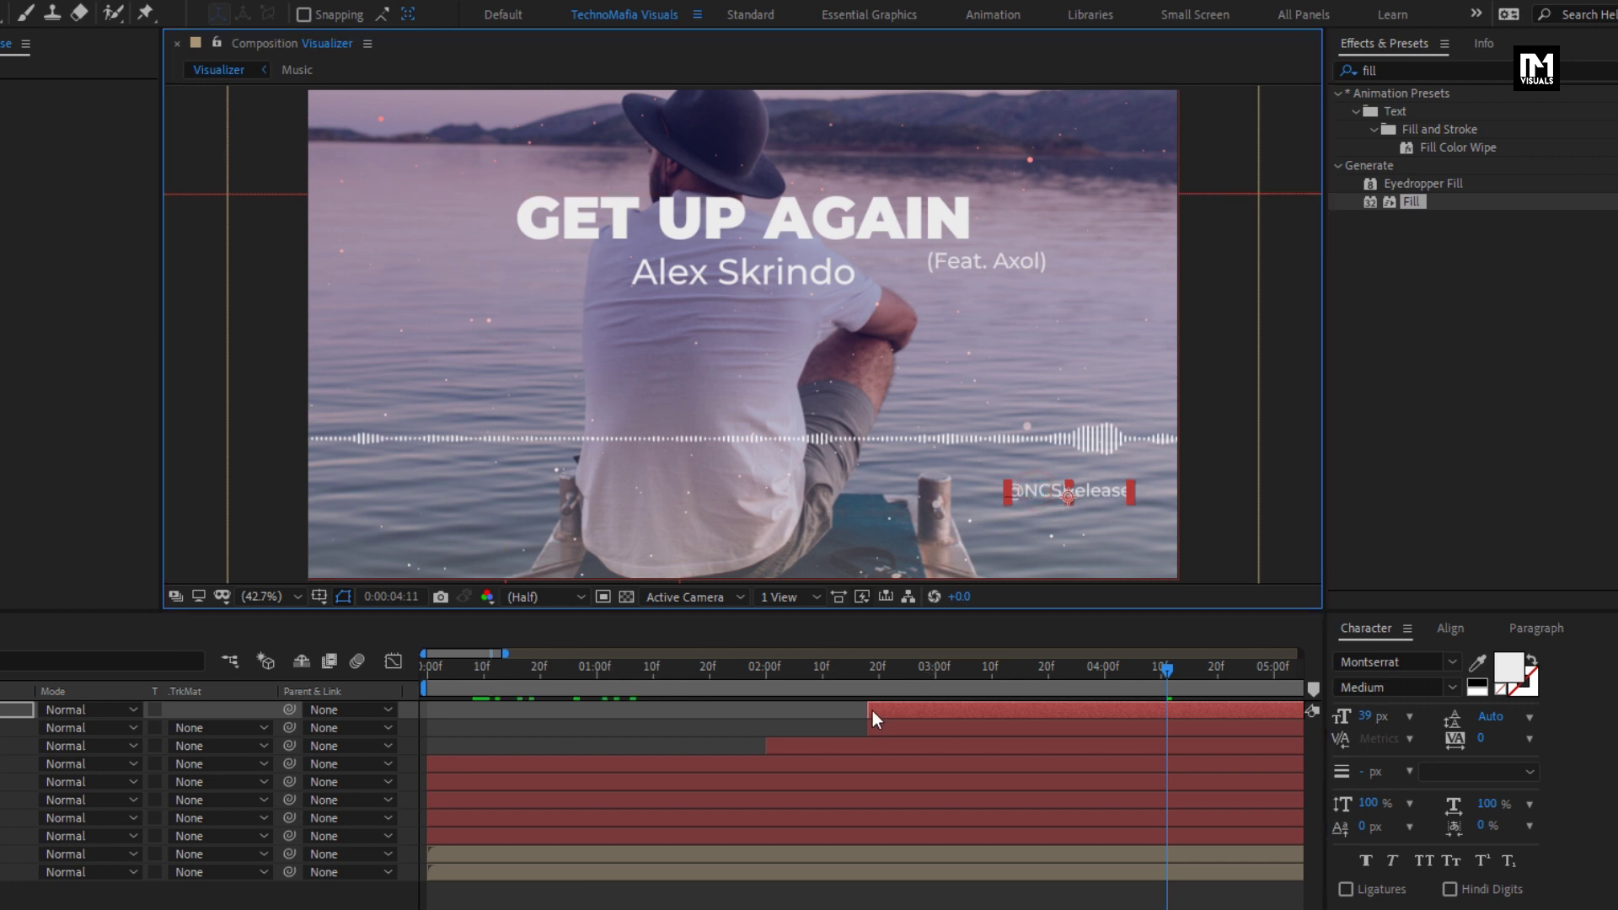
pyautogui.click(933, 688)
pyautogui.moveTo(907, 705); pyautogui.dragTo(1262, 662)
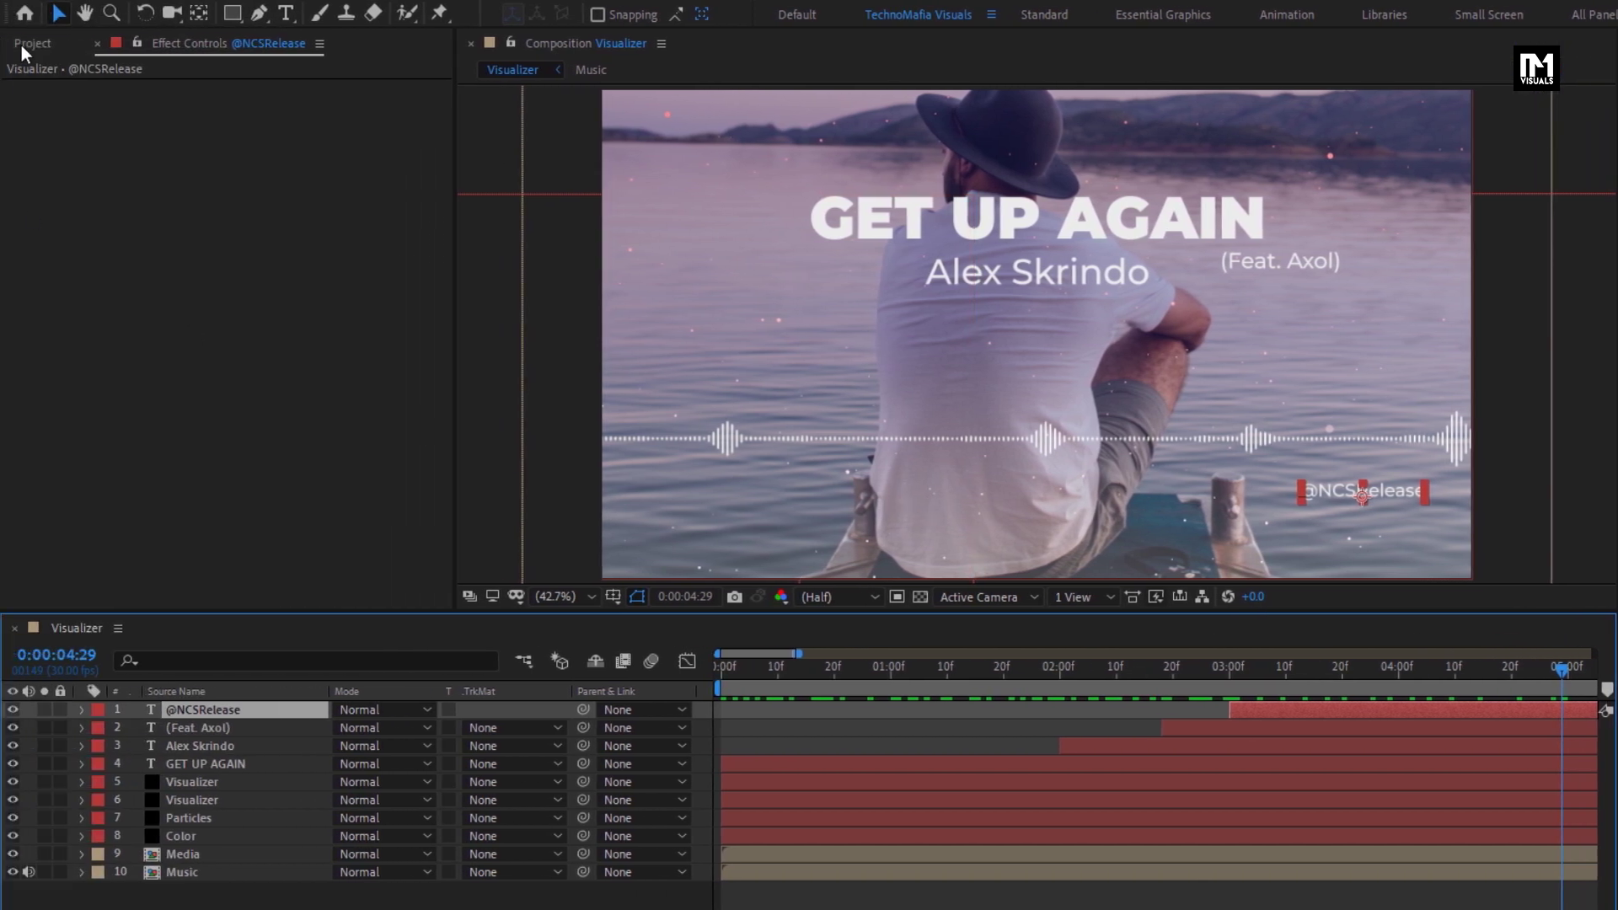
# Add Amazon Music.mov from the project as the topmost layer of the Visualizer composition.
pyautogui.click(20, 44)
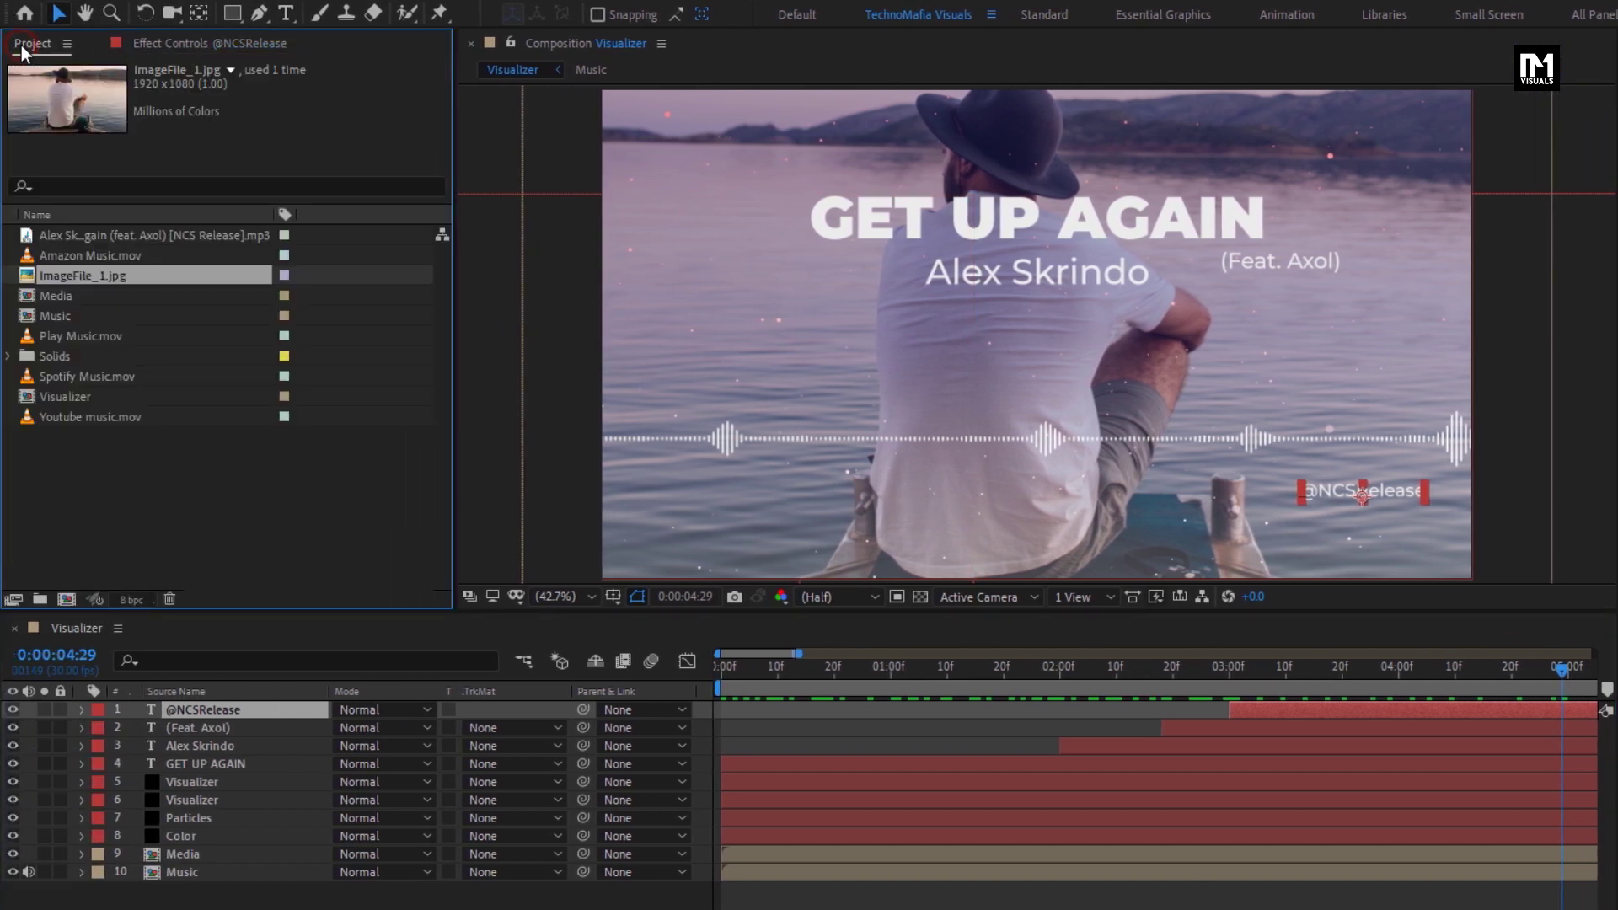
pyautogui.click(73, 259)
pyautogui.moveTo(67, 257); pyautogui.dragTo(245, 706)
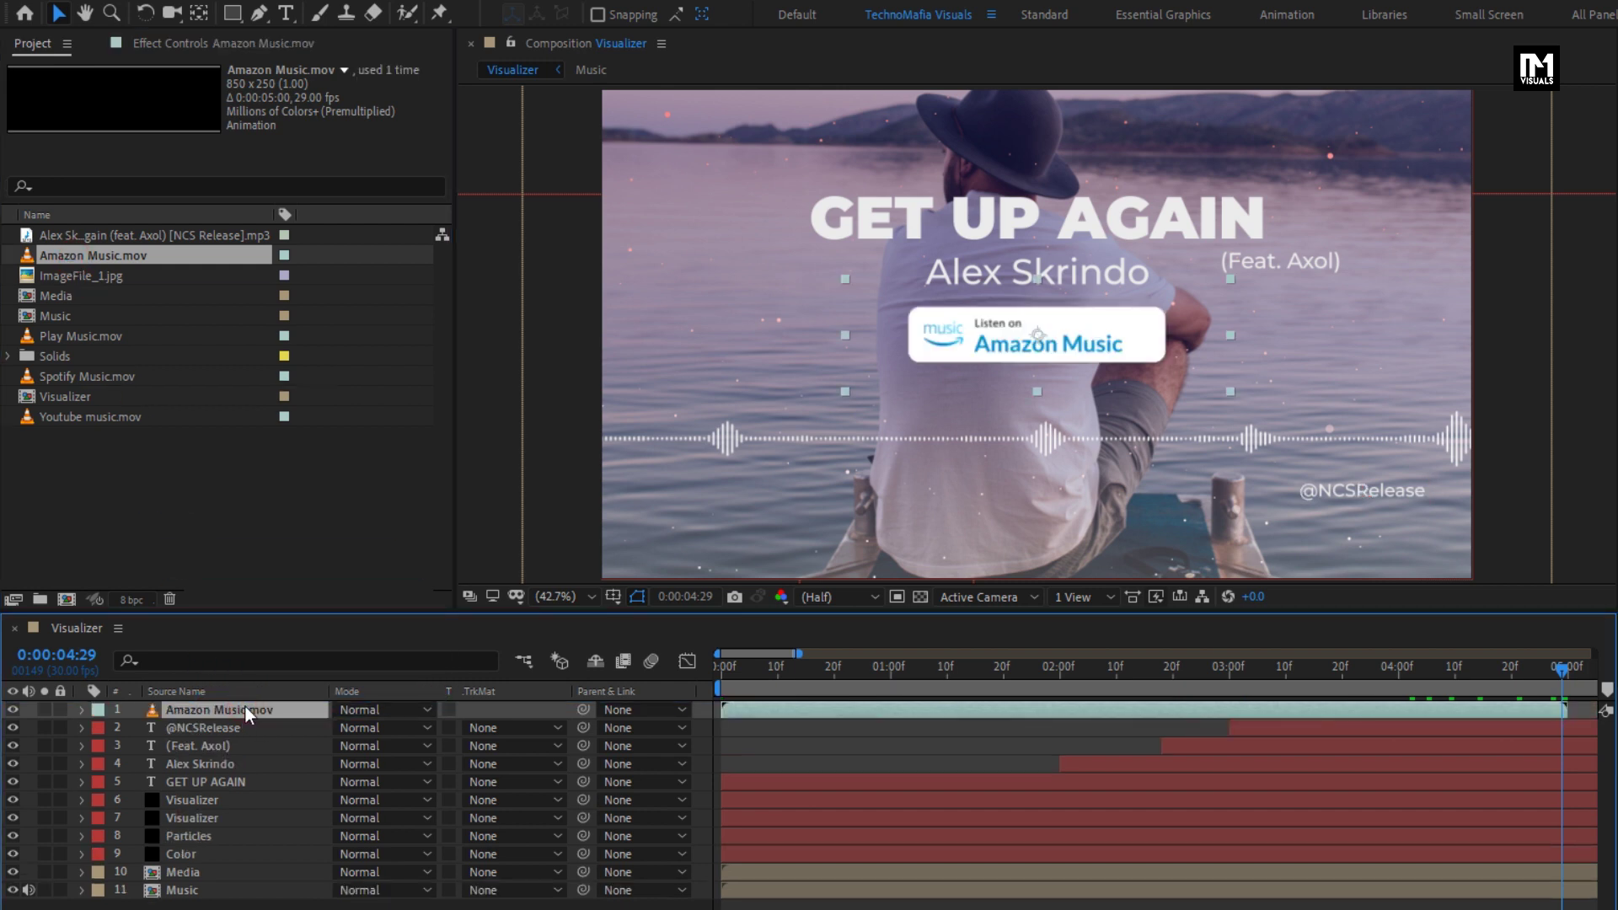
# Enable time remapping on the Amazon Music.mov layer.
pyautogui.moveTo(1565, 678)
pyautogui.mouseDown()
pyautogui.moveTo(1271, 671)
pyautogui.moveTo(1535, 672)
pyautogui.mouseUp()
pyautogui.moveTo(798, 654); pyautogui.dragTo(1152, 654)
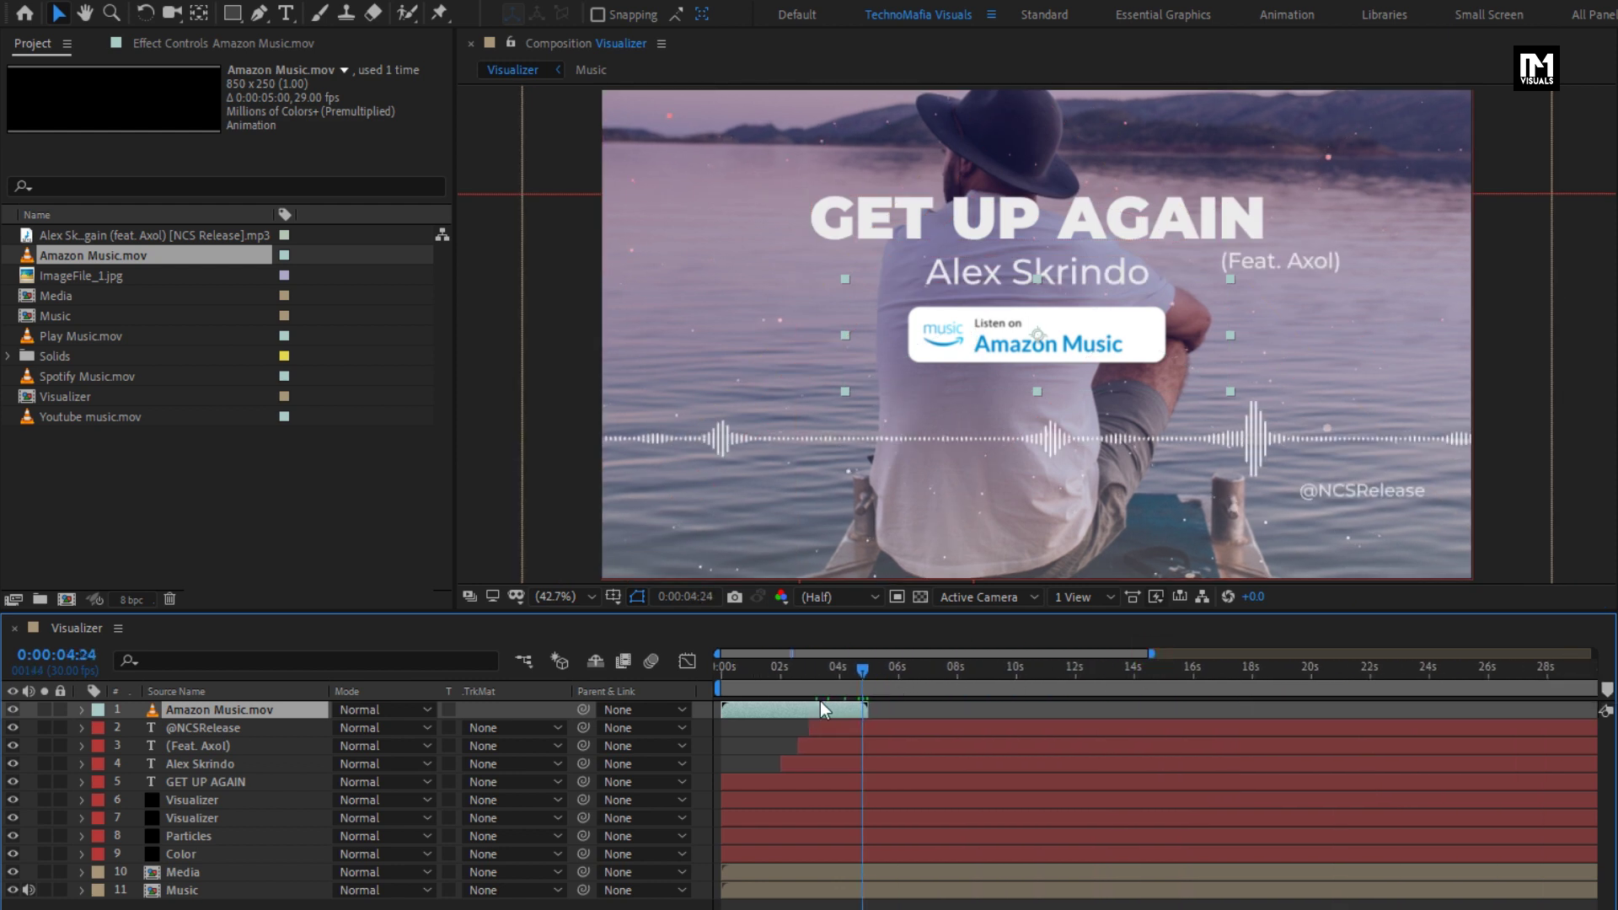
pyautogui.rightClick(234, 709)
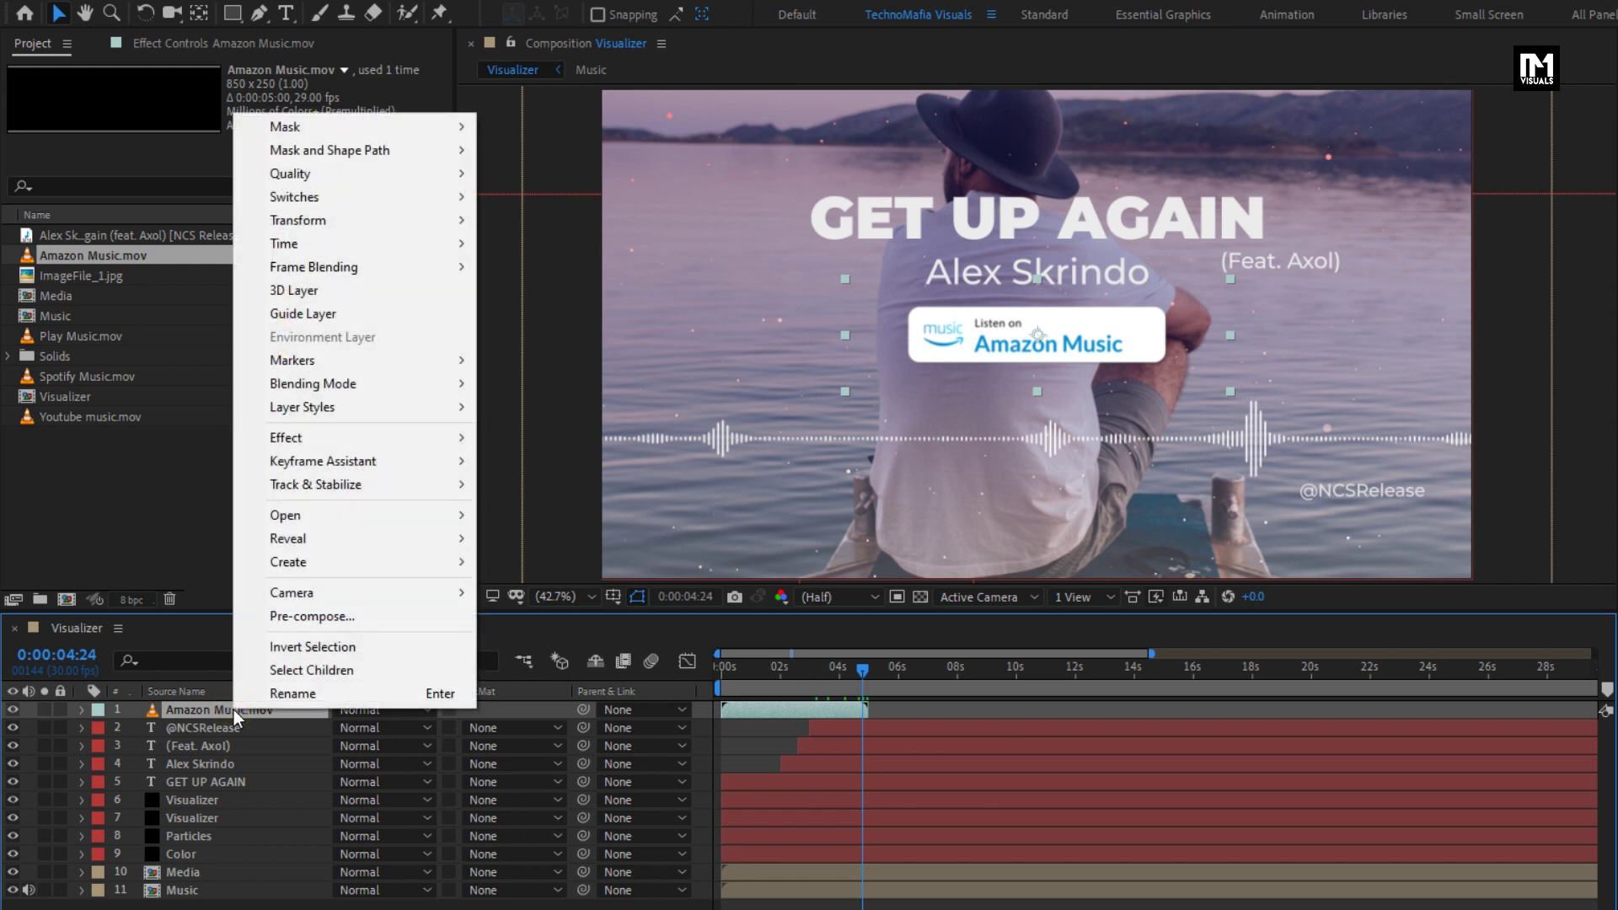
pyautogui.moveTo(298, 249)
pyautogui.click(544, 245)
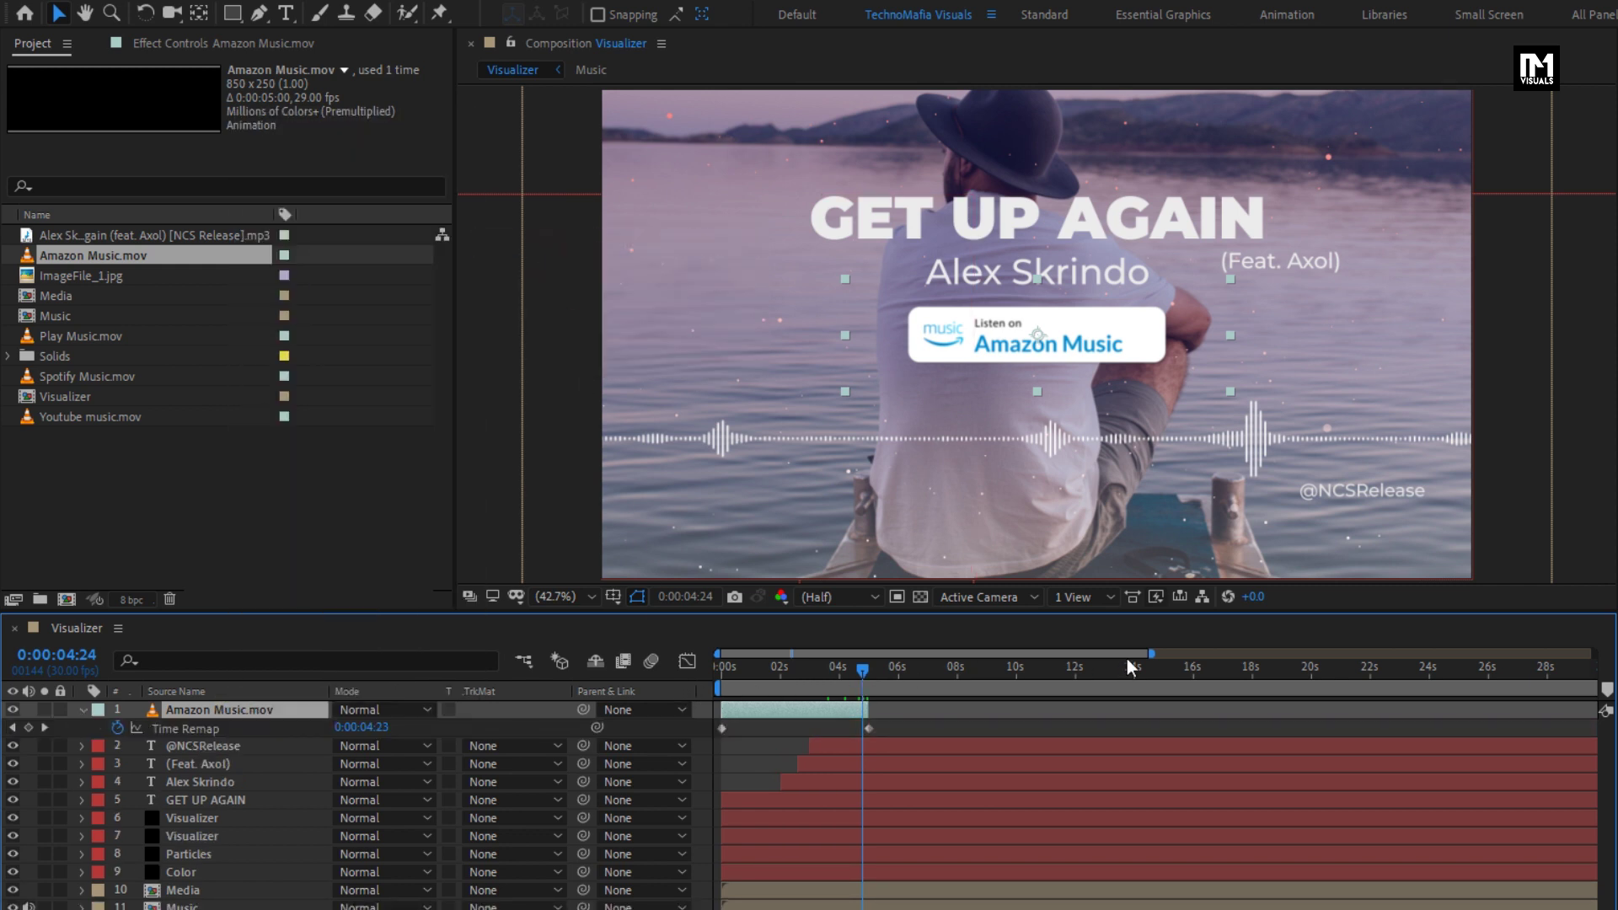
# Add a Time Remap keyframe to the Amazon Music.mov layer at 0:00:04:00.
pyautogui.moveTo(1148, 652); pyautogui.dragTo(857, 654)
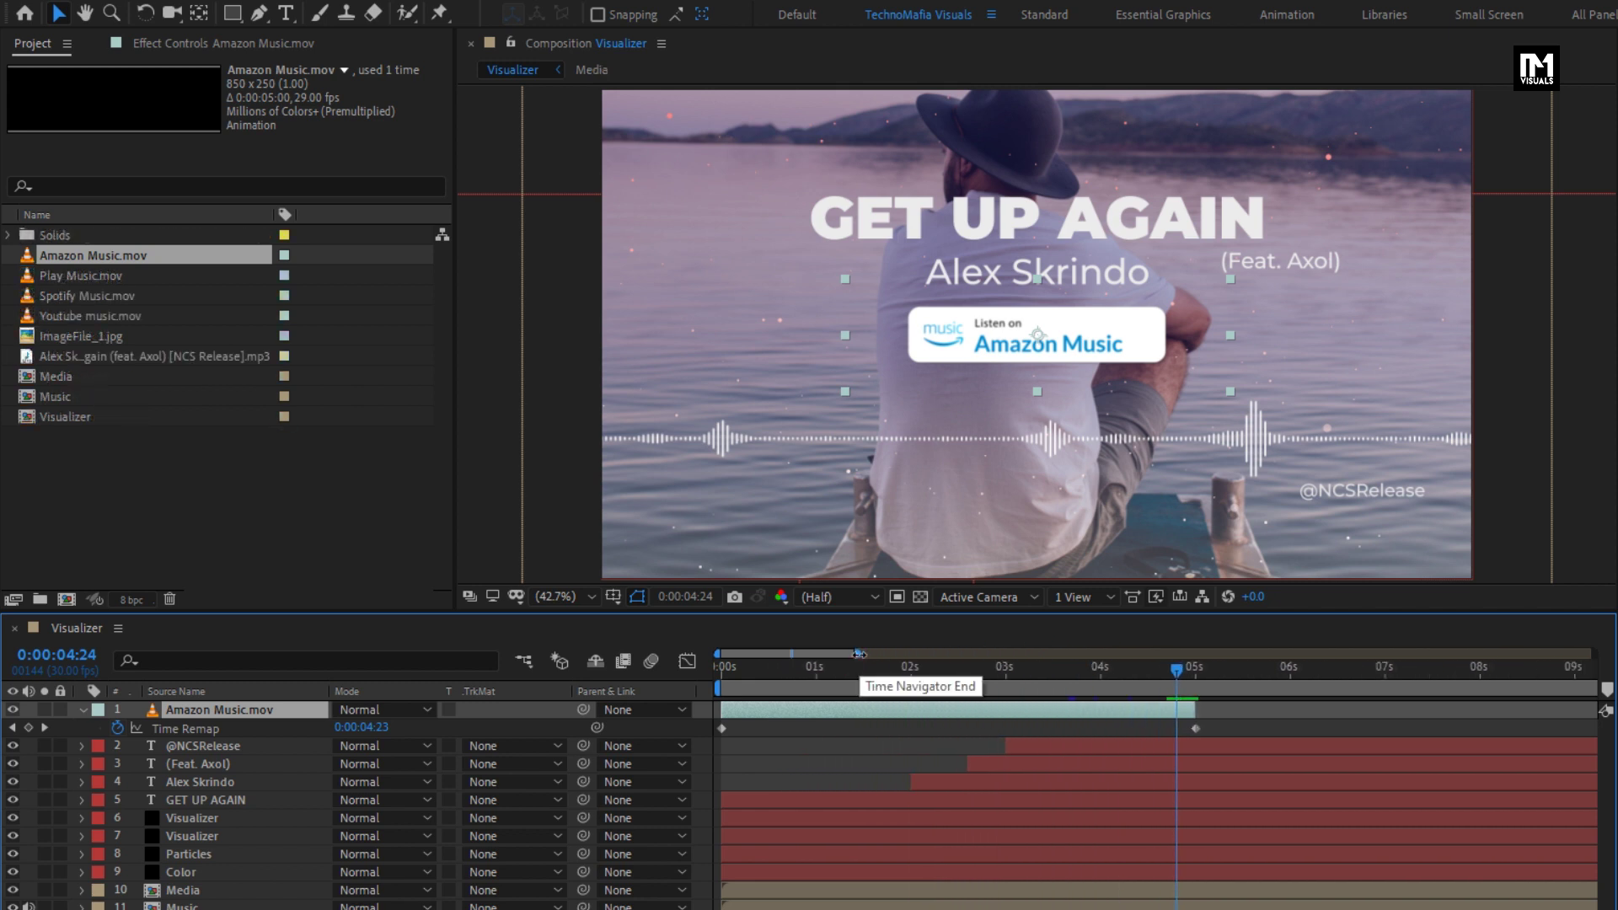
pyautogui.click(1100, 679)
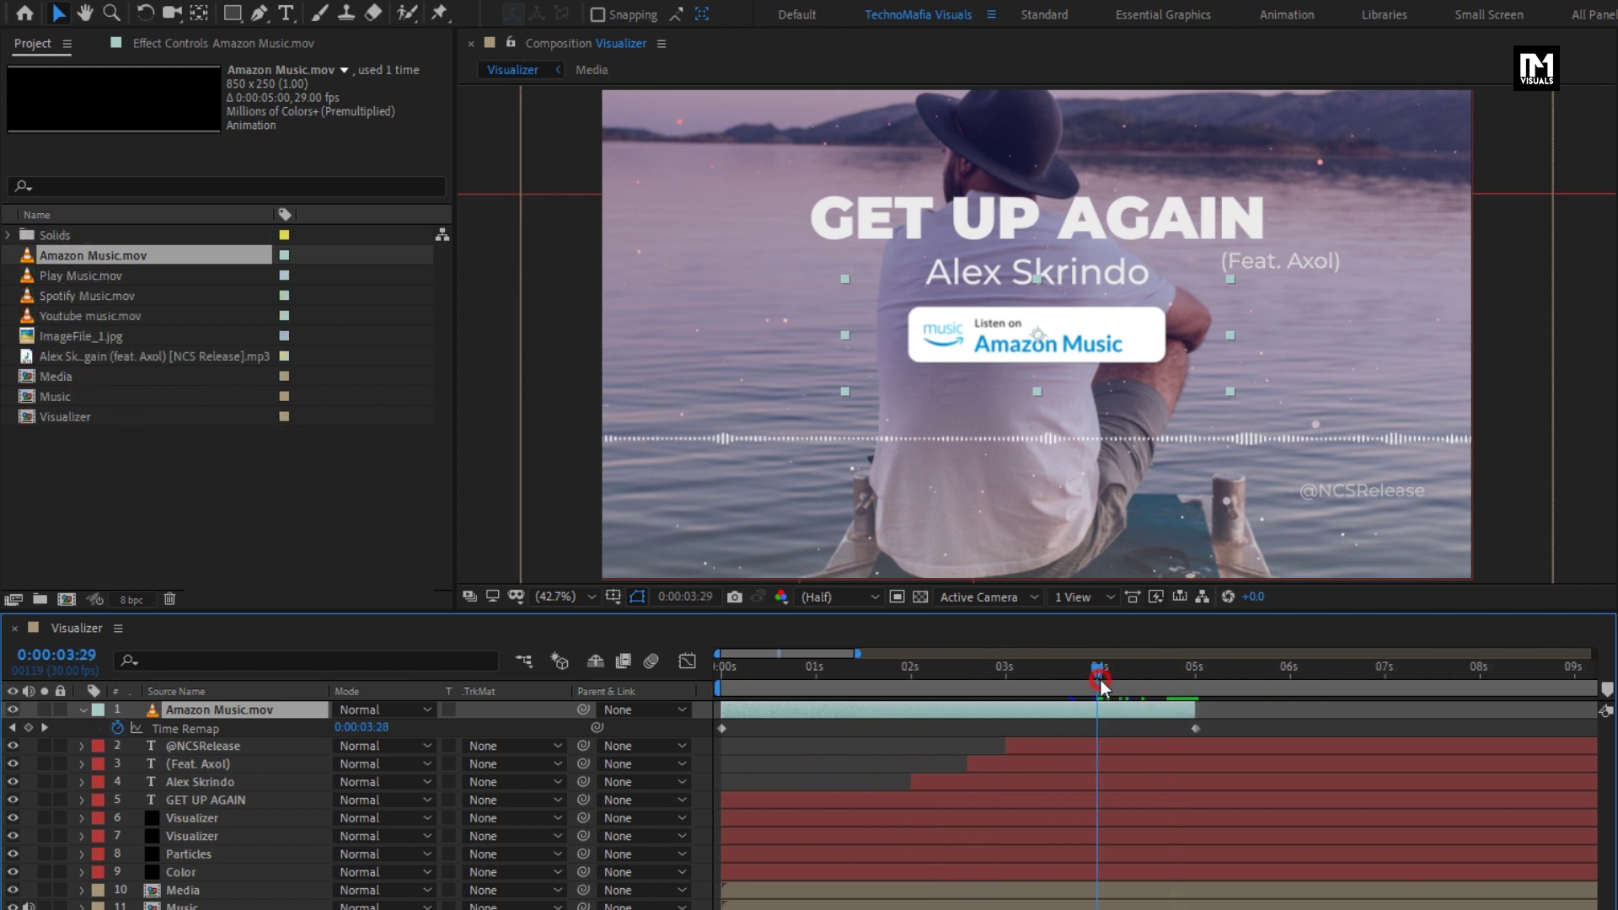
pyautogui.moveTo(1102, 684)
pyautogui.mouseDown()
pyautogui.moveTo(961, 675)
pyautogui.moveTo(1101, 672)
pyautogui.mouseUp()
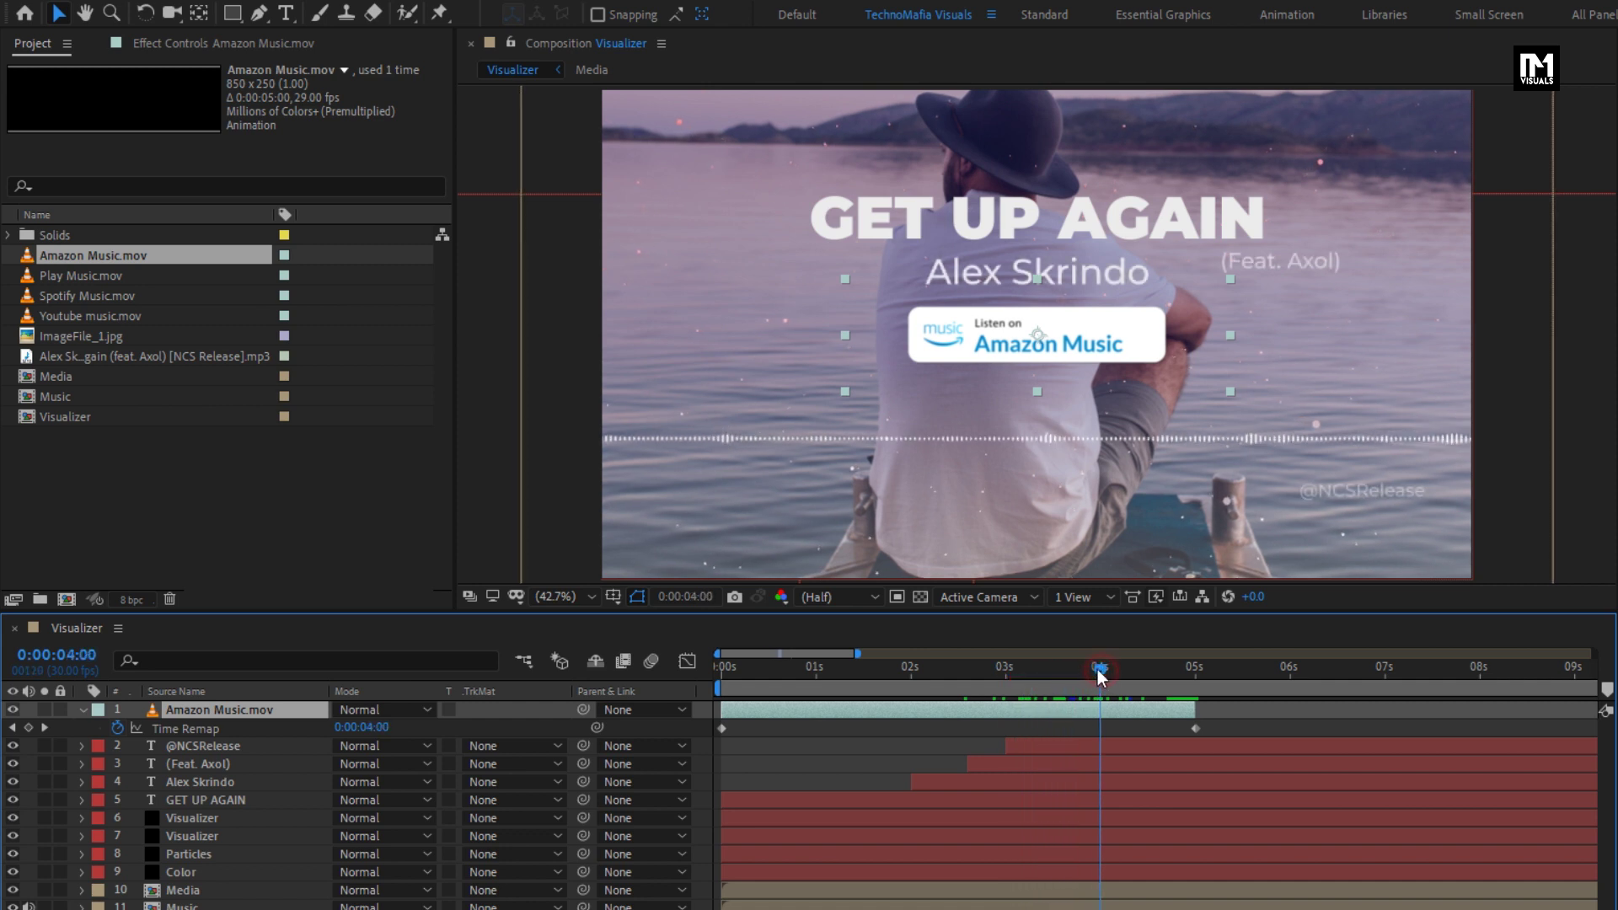
pyautogui.click(29, 729)
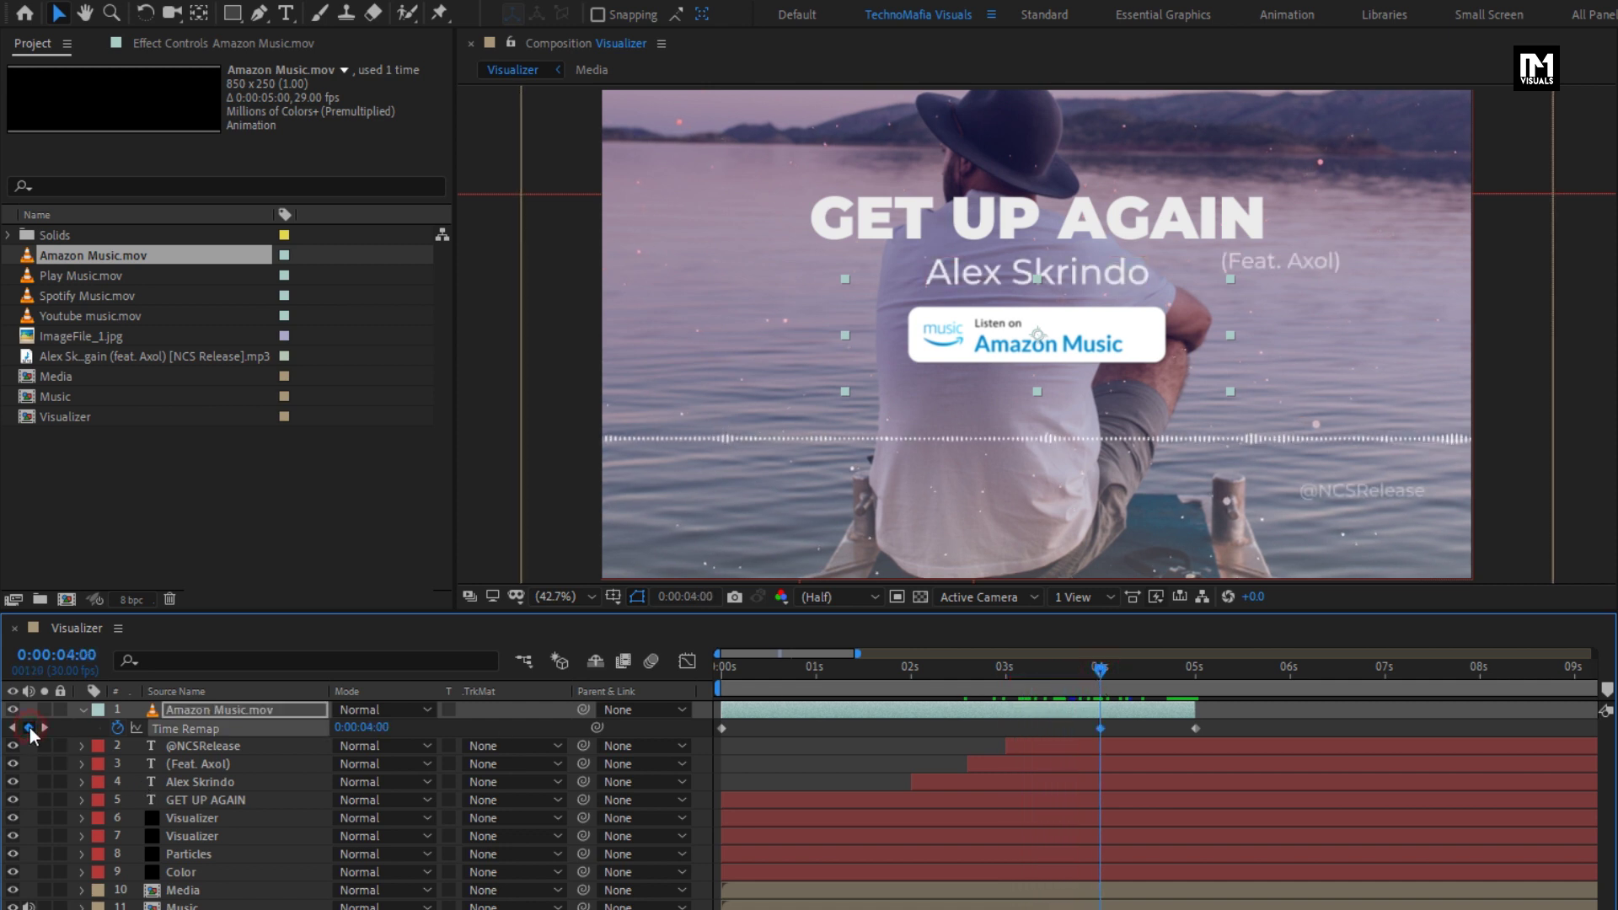
# Extend the Amazon Music.mov layer to the composition's end and move its last Time Remap keyframe to 0:00:59:29.
pyautogui.moveTo(856, 655); pyautogui.dragTo(1238, 654)
pyautogui.moveTo(1515, 655); pyautogui.dragTo(1593, 655)
pyautogui.moveTo(794, 710); pyautogui.dragTo(1591, 701)
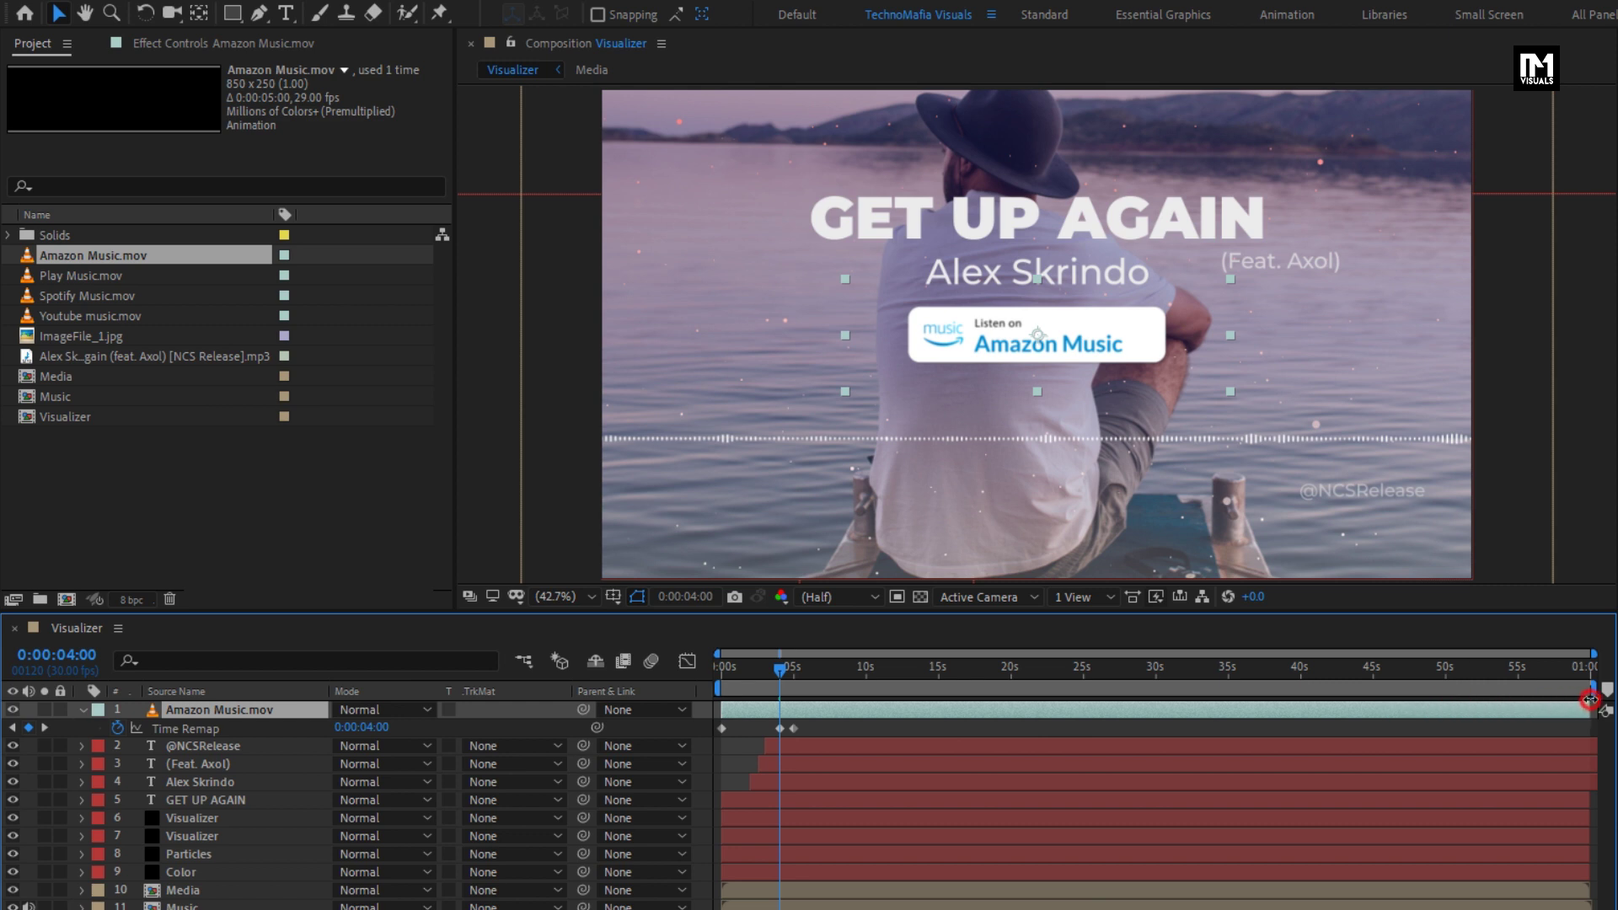
pyautogui.click(1590, 667)
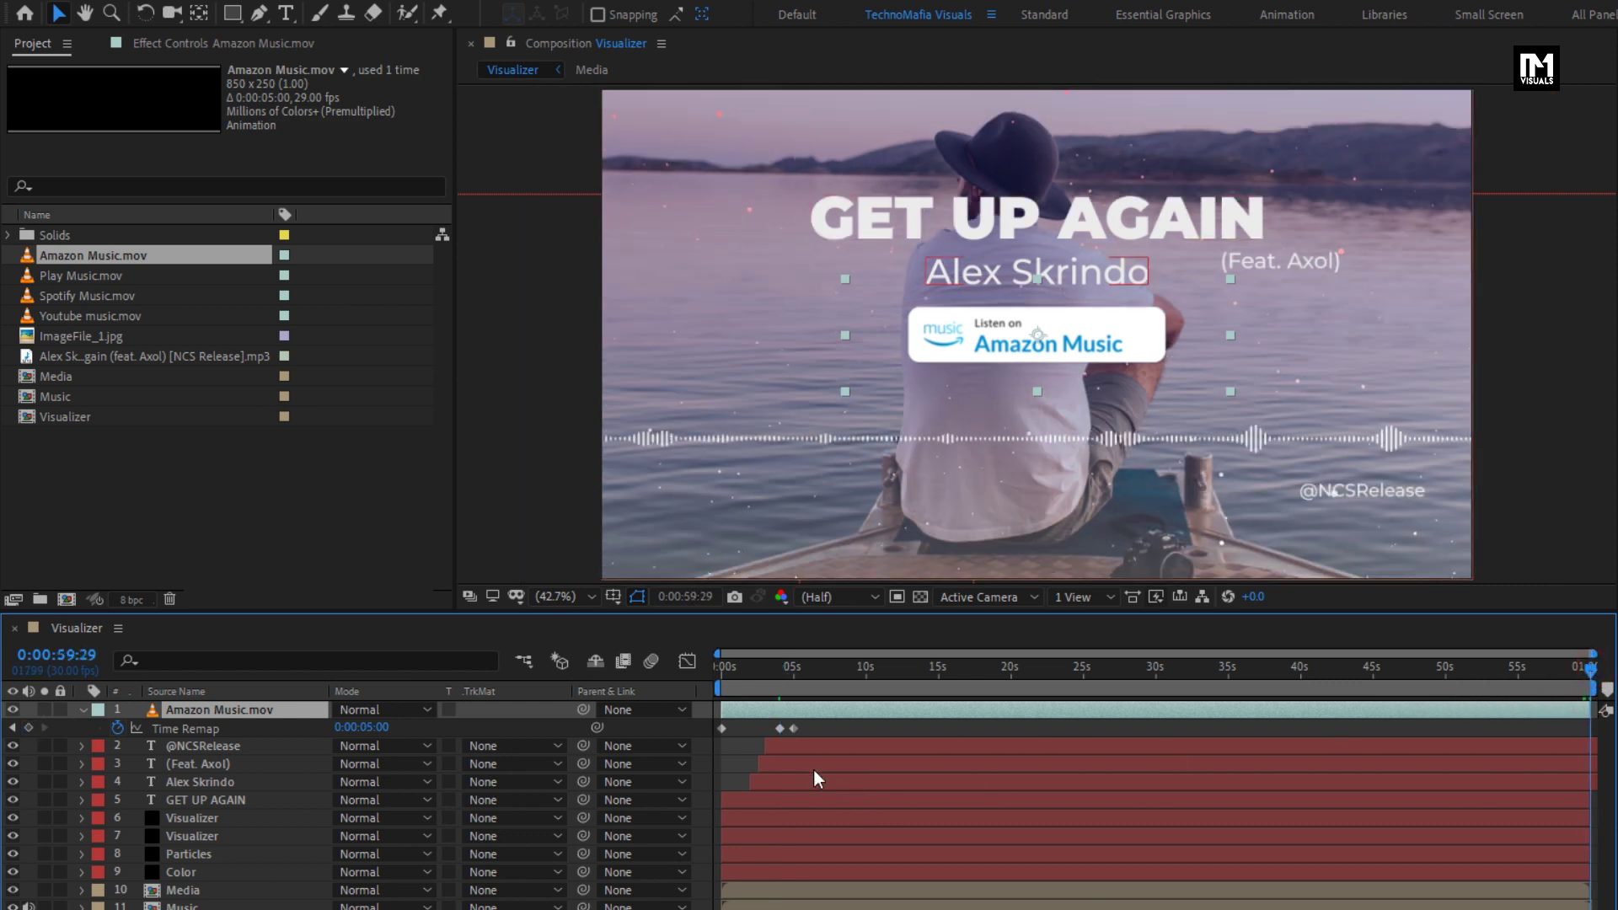
pyautogui.click(793, 729)
pyautogui.moveTo(793, 728); pyautogui.dragTo(1589, 738)
pyautogui.moveTo(1577, 667); pyautogui.dragTo(1249, 666)
# Scale the Amazon Music badge to 30% and move it to the left side of the frame above the spectrum.
pyautogui.press('s')
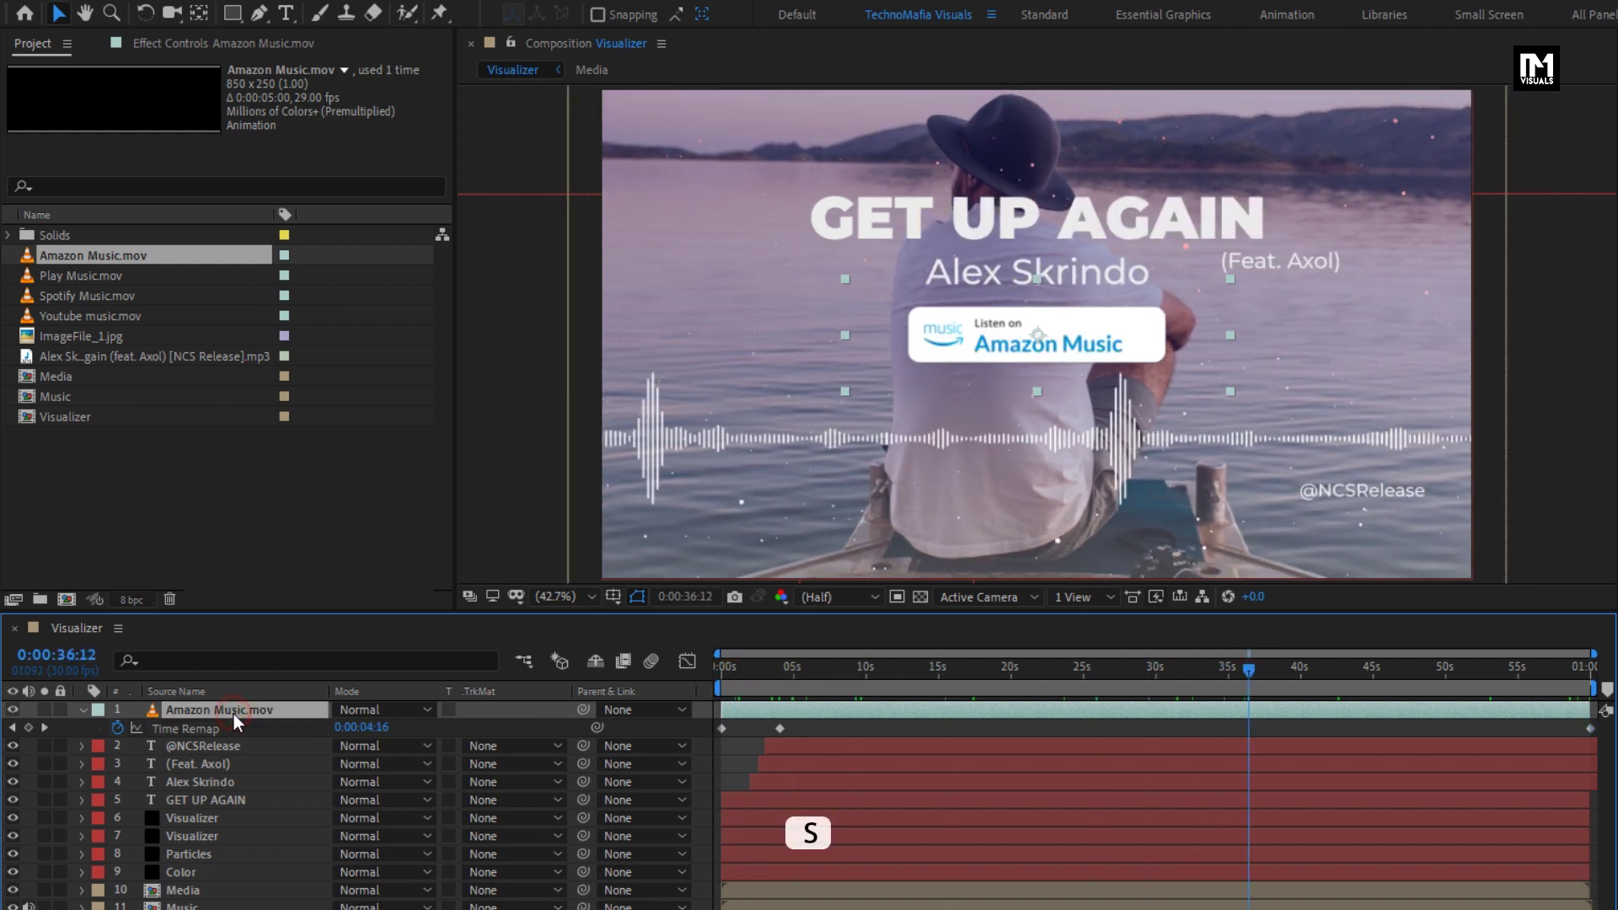
pyautogui.click(394, 728)
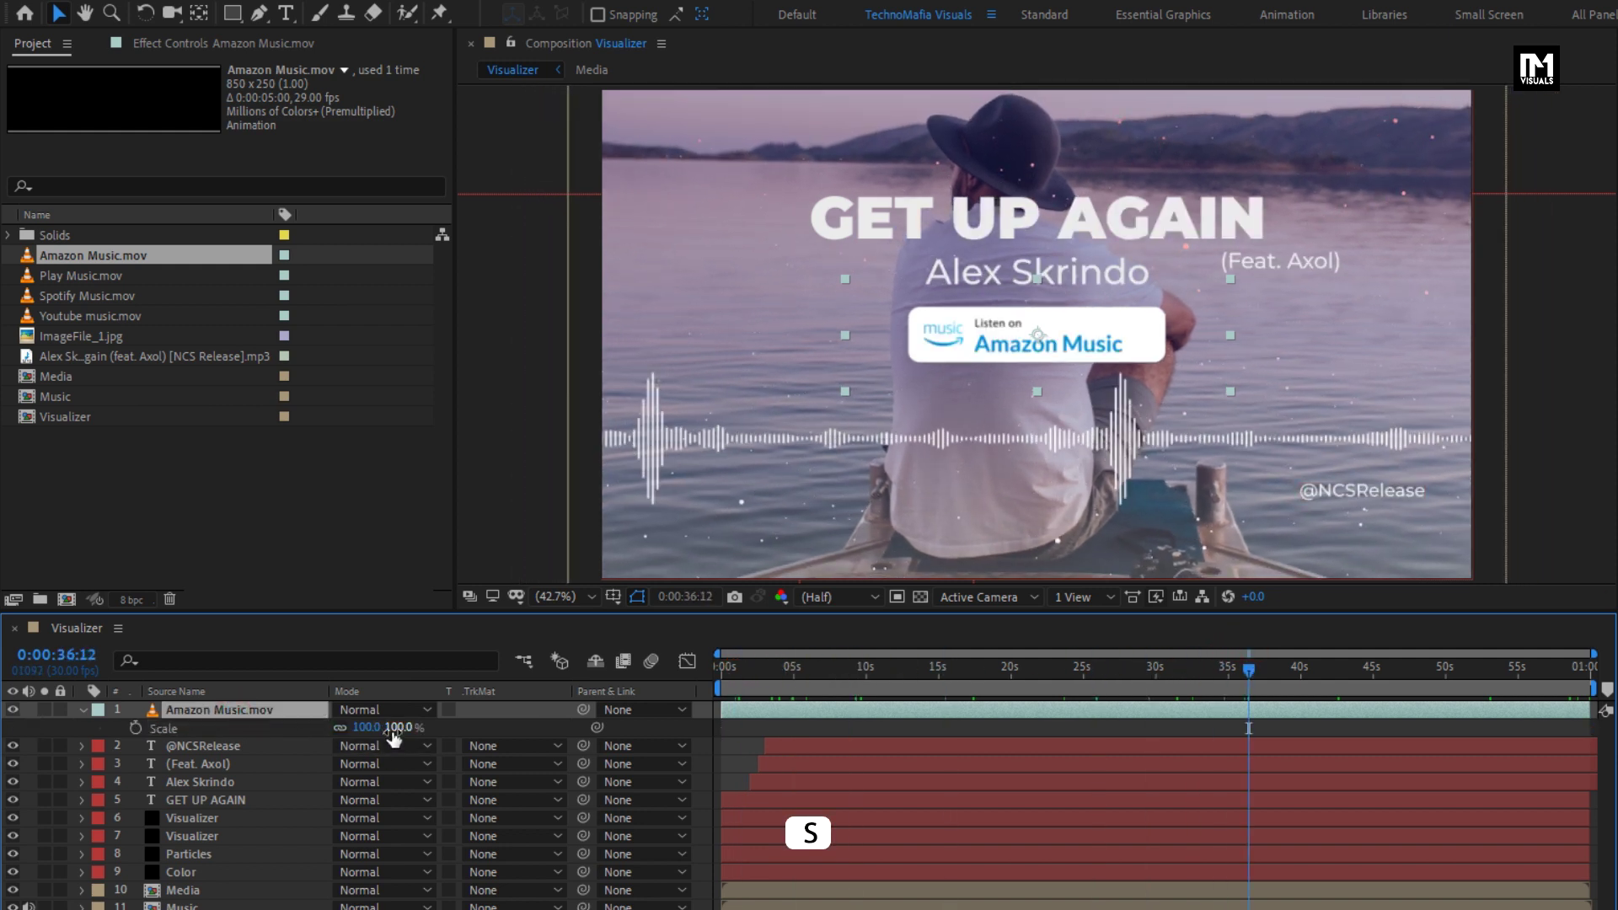
pyautogui.write('30')
pyautogui.press('Return')
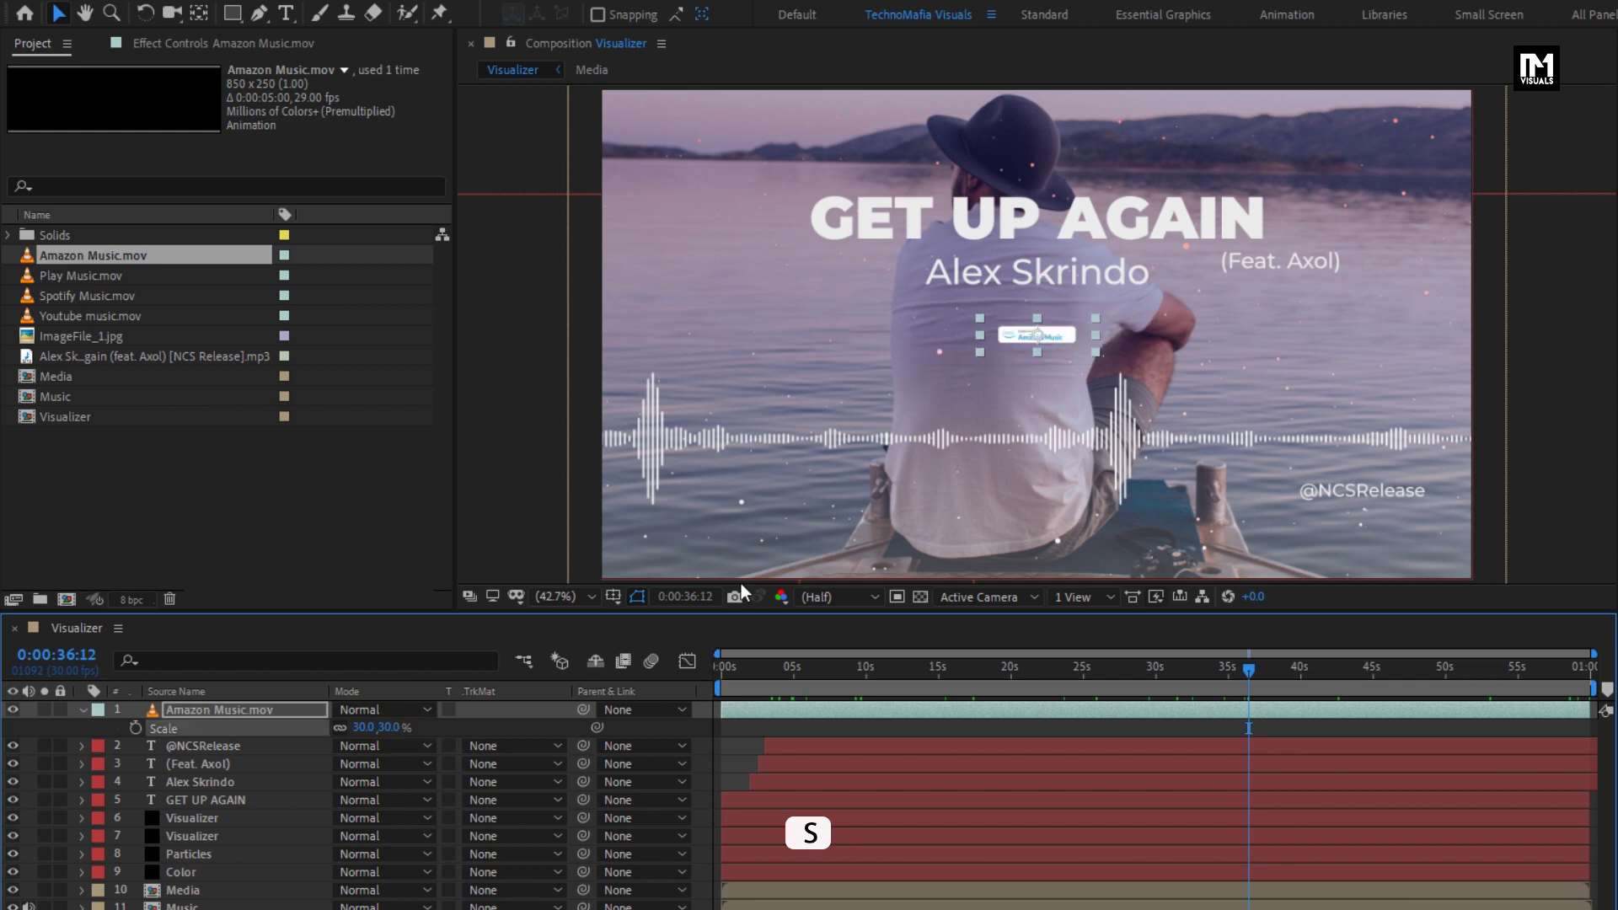
pyautogui.click(784, 341)
pyautogui.moveTo(783, 341); pyautogui.dragTo(674, 337)
# Set the Amazon Music badge's scale to 40% and nudge it slightly away from the frame's left edge.
pyautogui.click(386, 726)
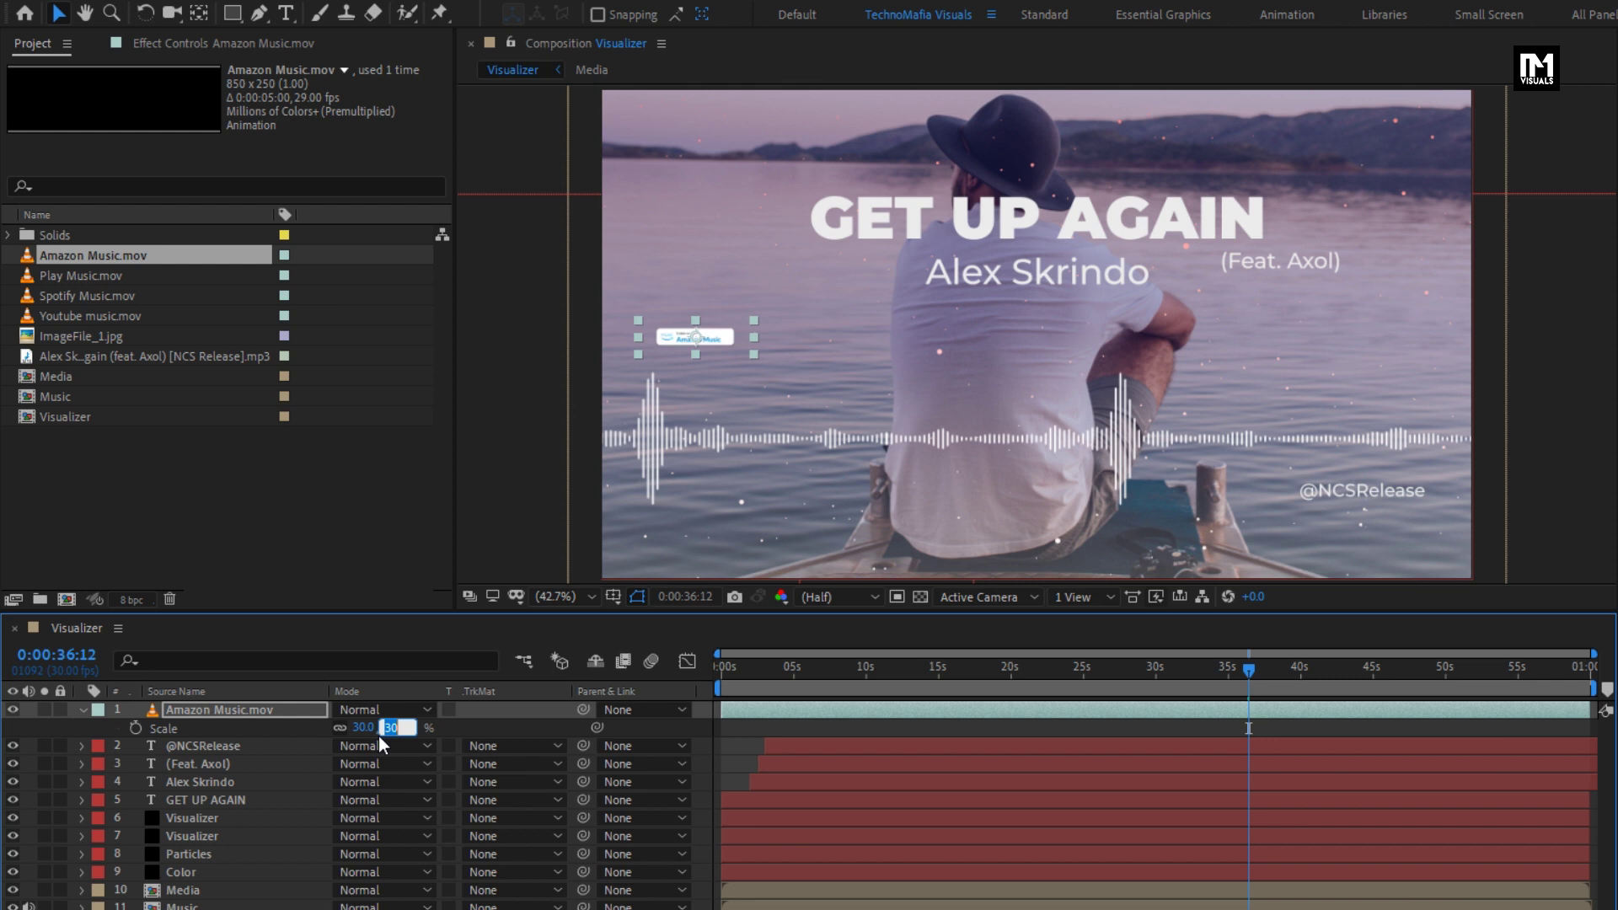
pyautogui.write('40')
pyautogui.press('Return')
pyautogui.moveTo(664, 344); pyautogui.dragTo(676, 339)
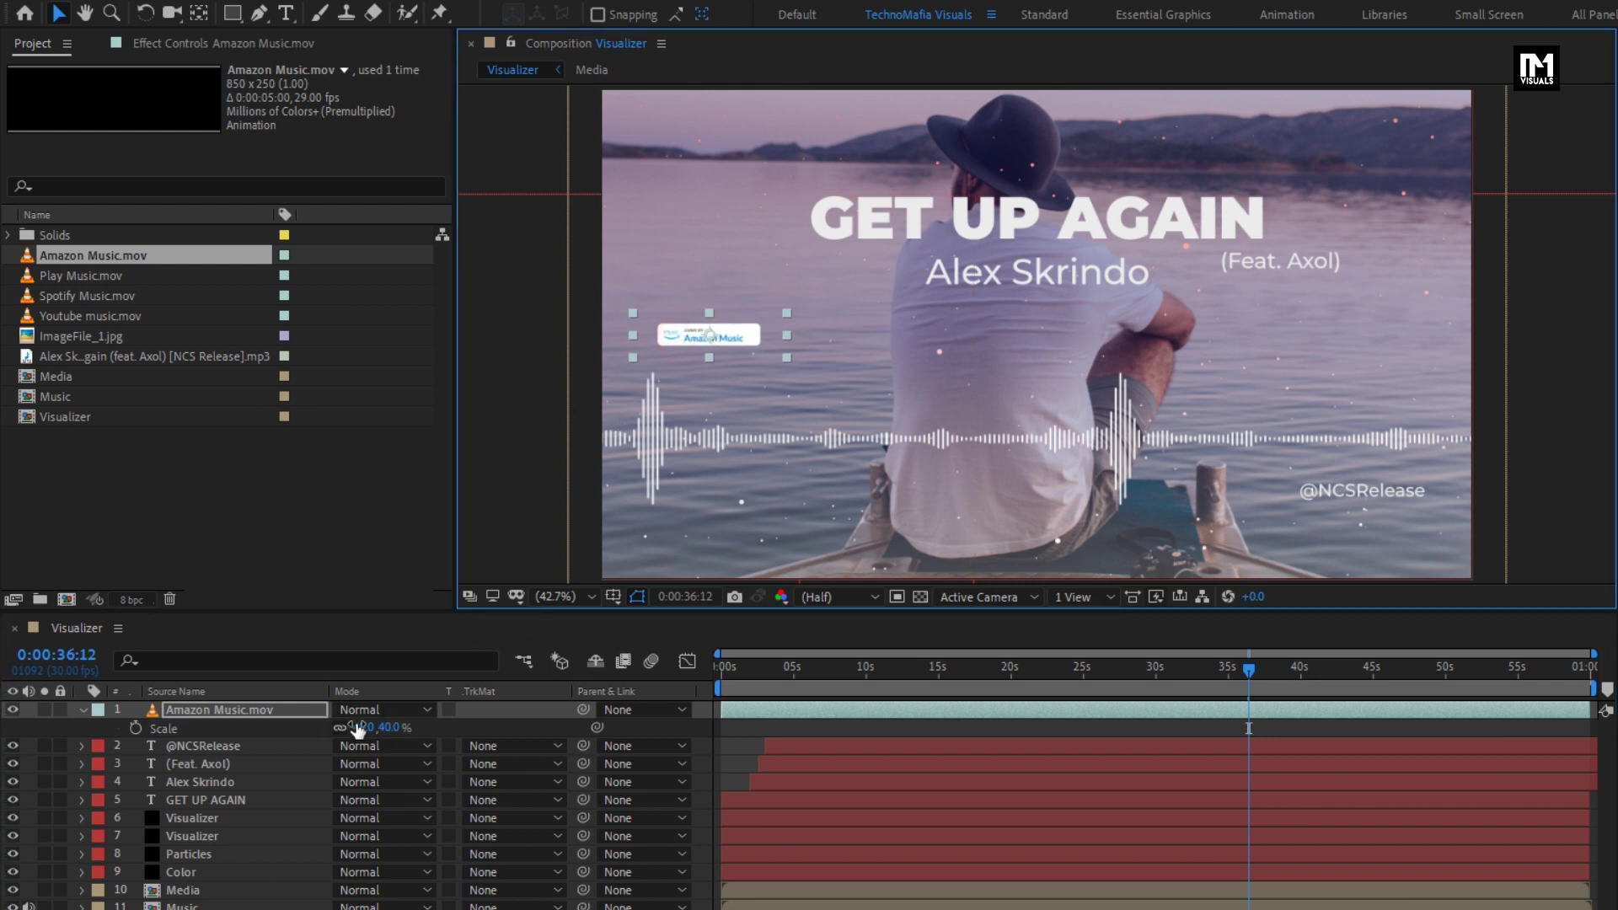
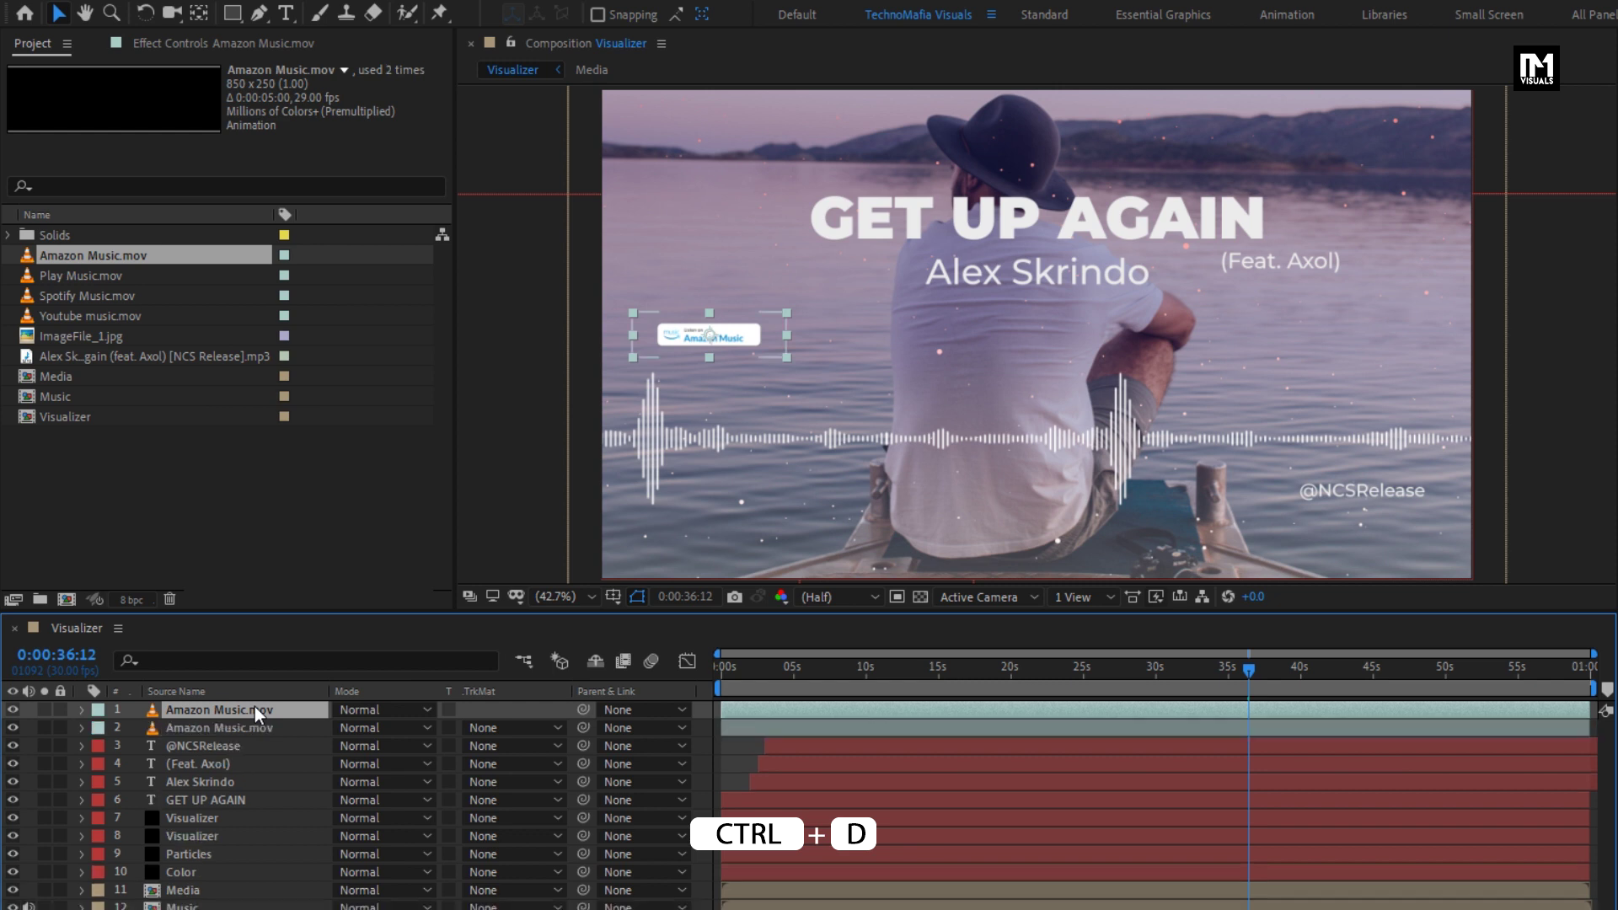
# Duplicate the Amazon Music.mov layer to make four badges and move the third layer's badge horizontally to X position 621.1.
pyautogui.click(247, 743)
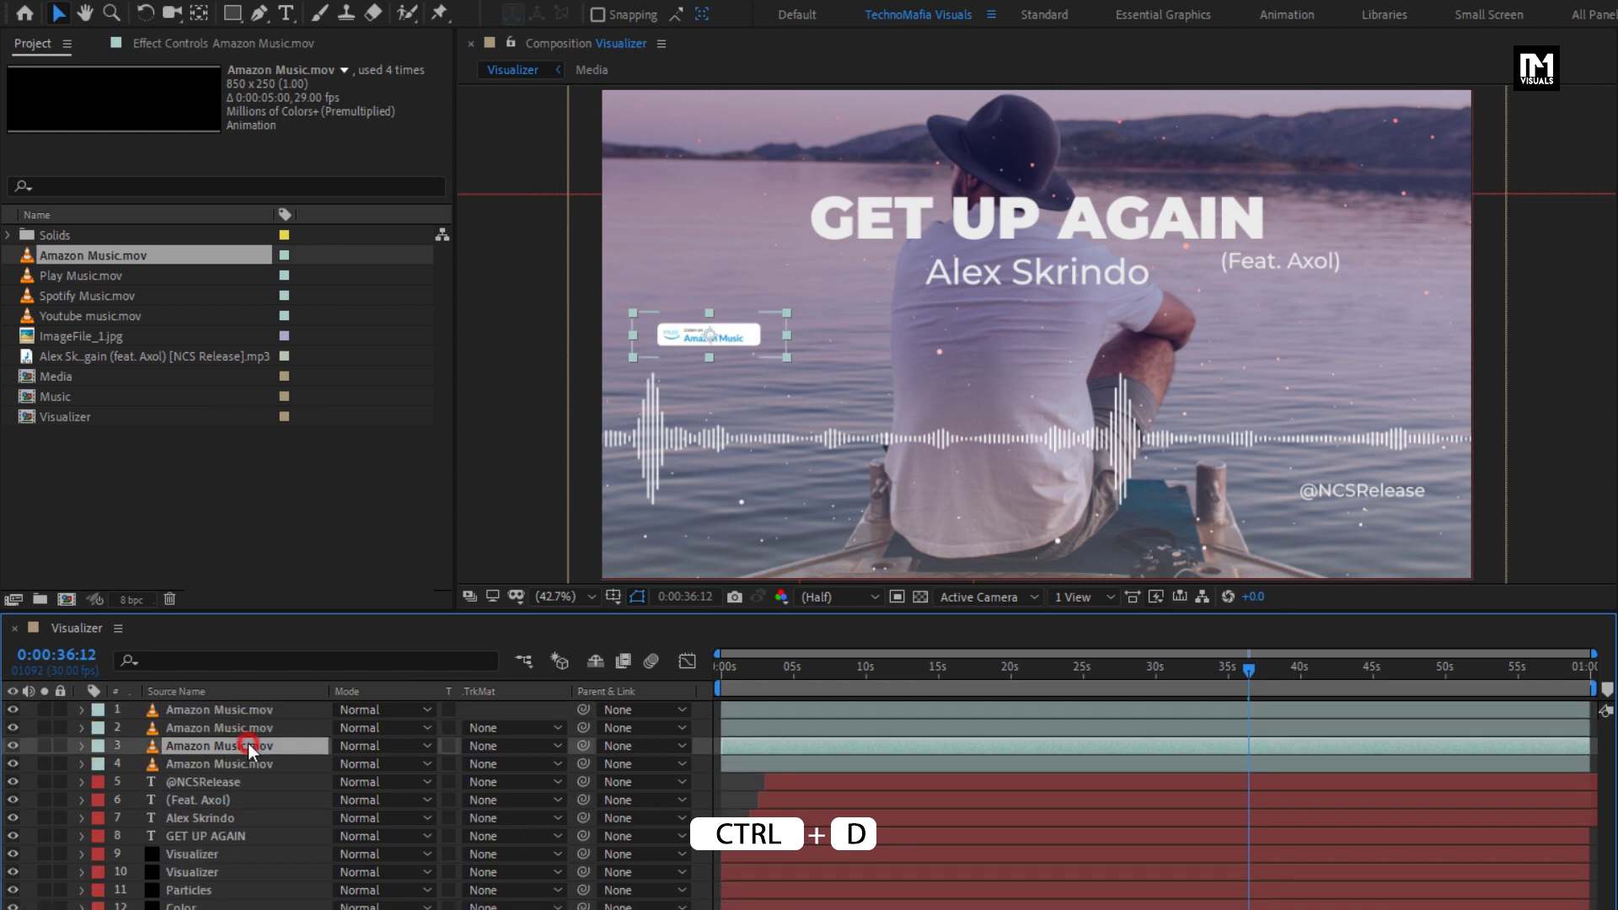
pyautogui.press('p')
pyautogui.moveTo(346, 767); pyautogui.dragTo(712, 723)
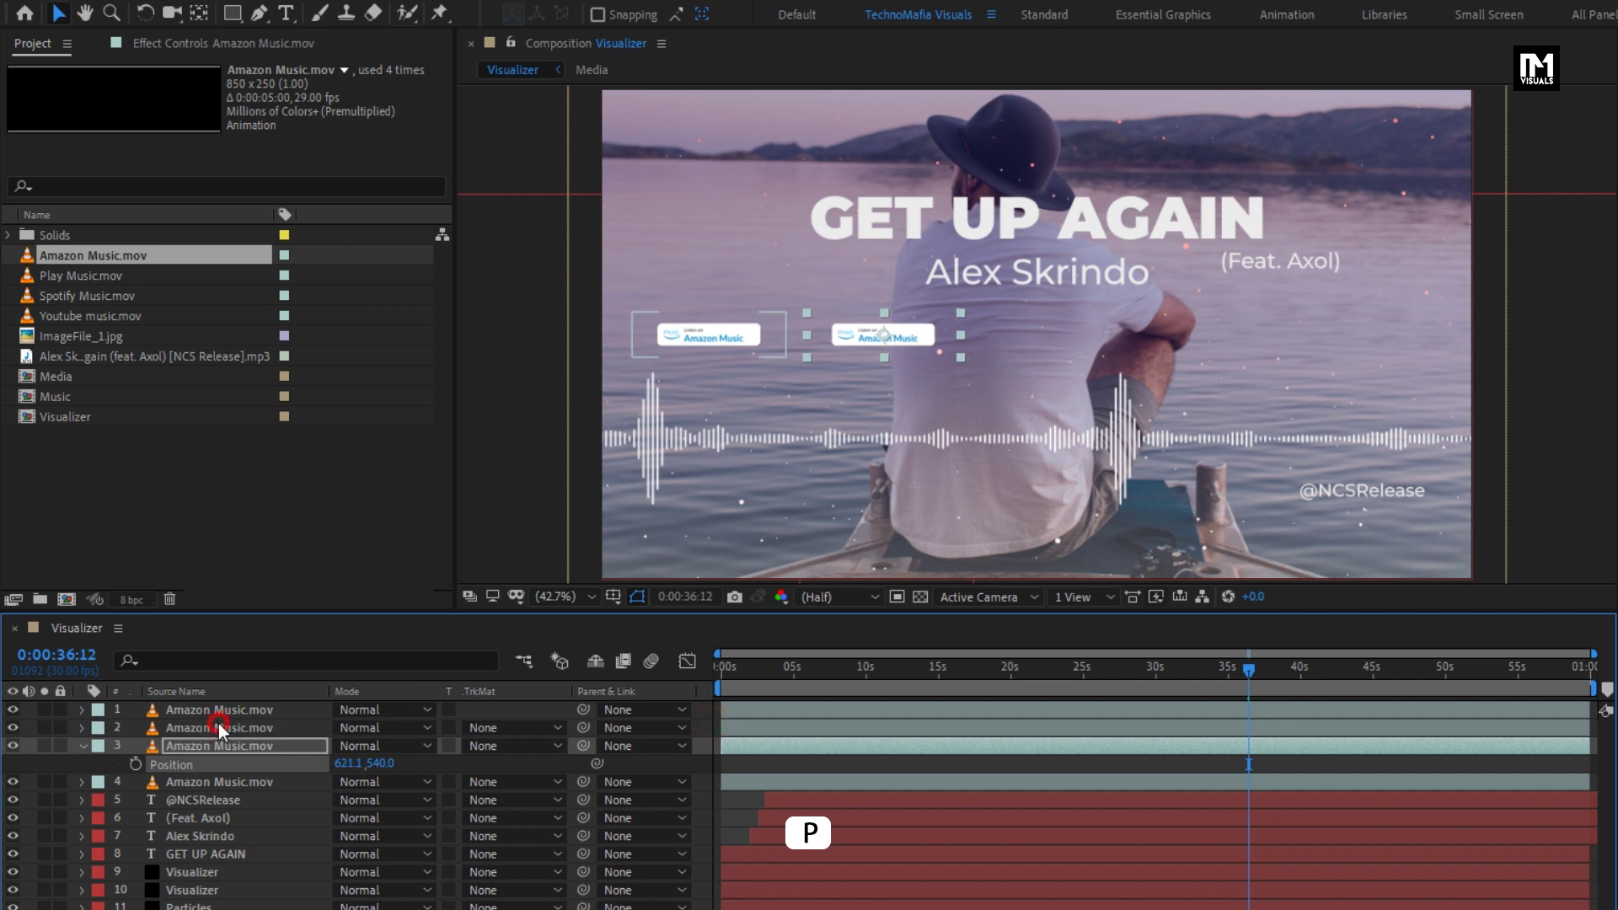
# Space out the badge copies along the row by setting X positions to 1633.1 for layer 1, 1148.1 for layer 2 and 680.1 for layer 3.
pyautogui.click(220, 727)
pyautogui.press('p')
pyautogui.moveTo(342, 748); pyautogui.dragTo(1200, 651)
pyautogui.click(253, 711)
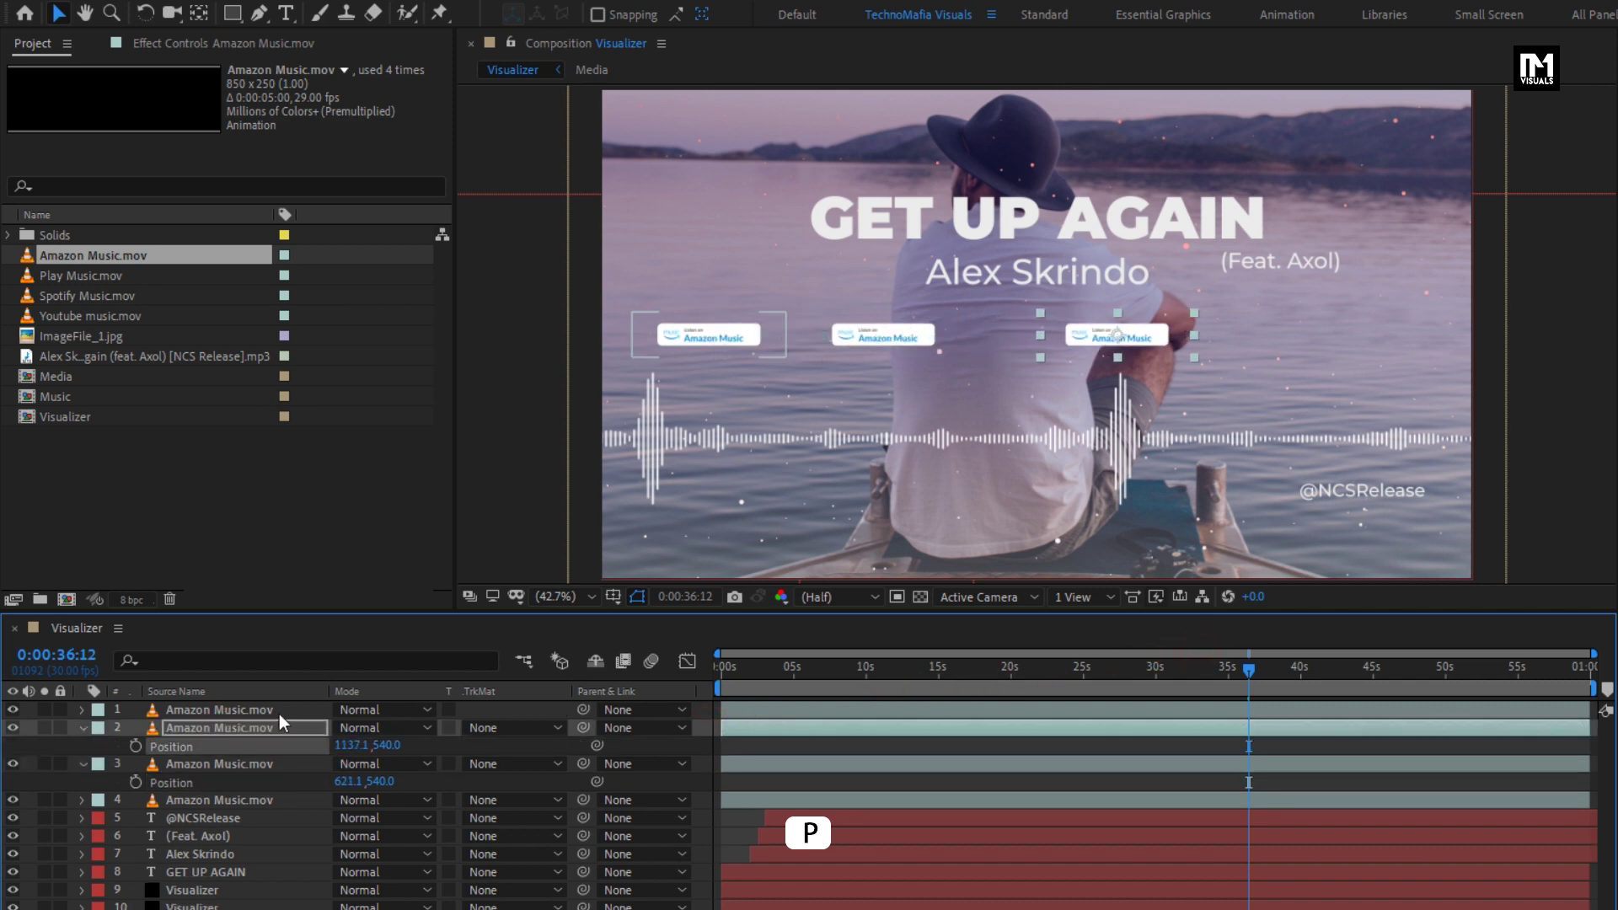
pyautogui.press('p')
pyautogui.moveTo(339, 735); pyautogui.dragTo(577, 718)
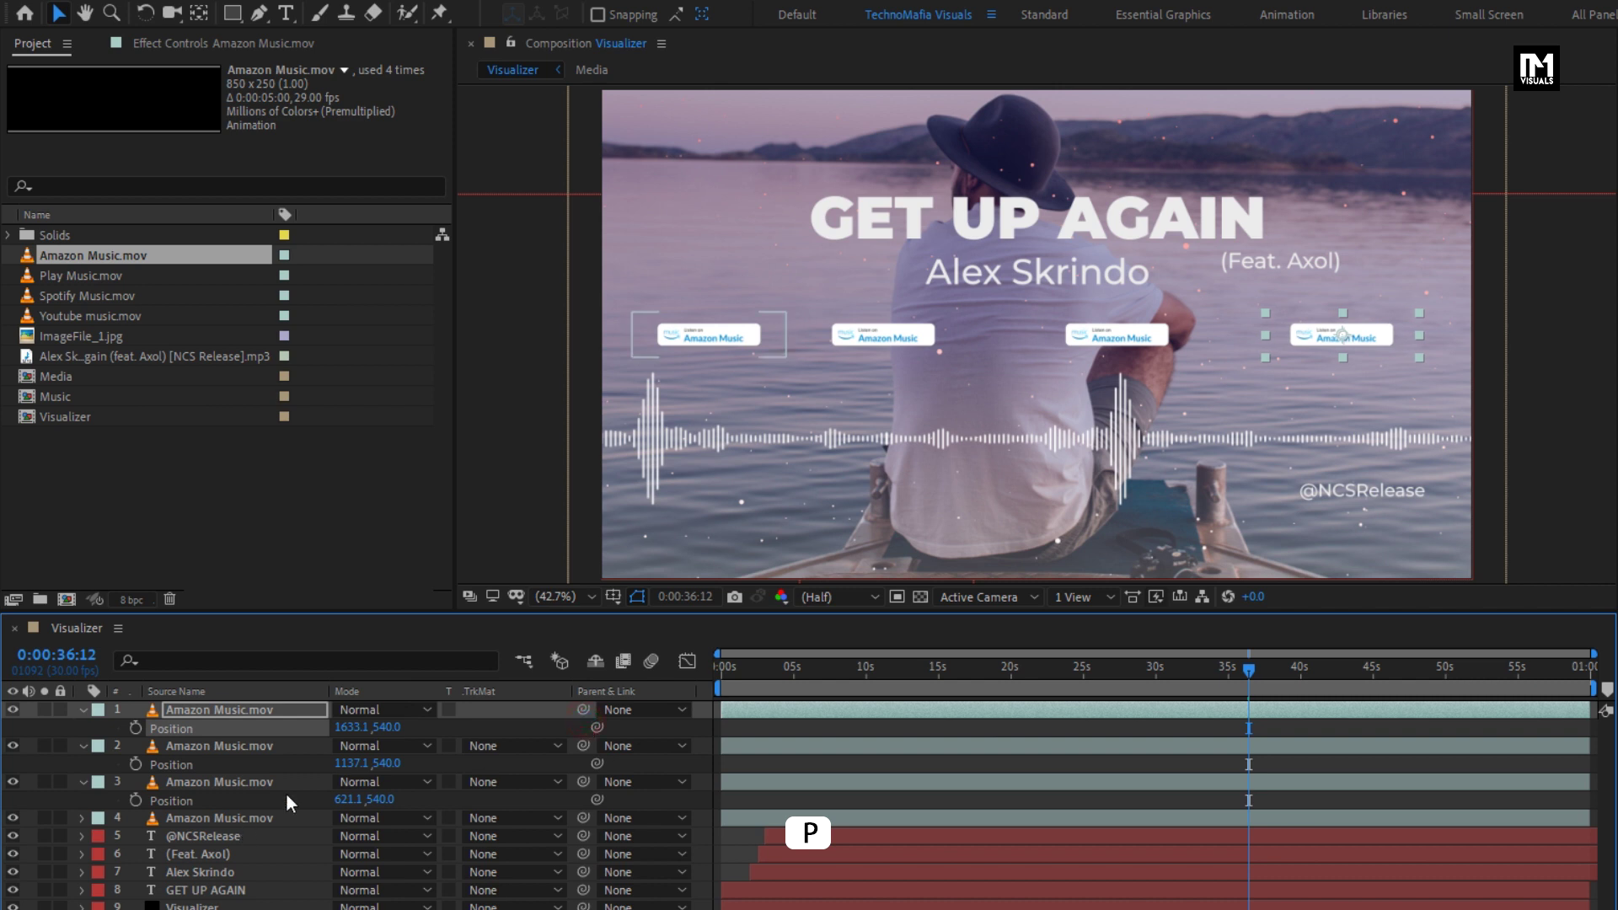
pyautogui.moveTo(349, 763); pyautogui.dragTo(406, 789)
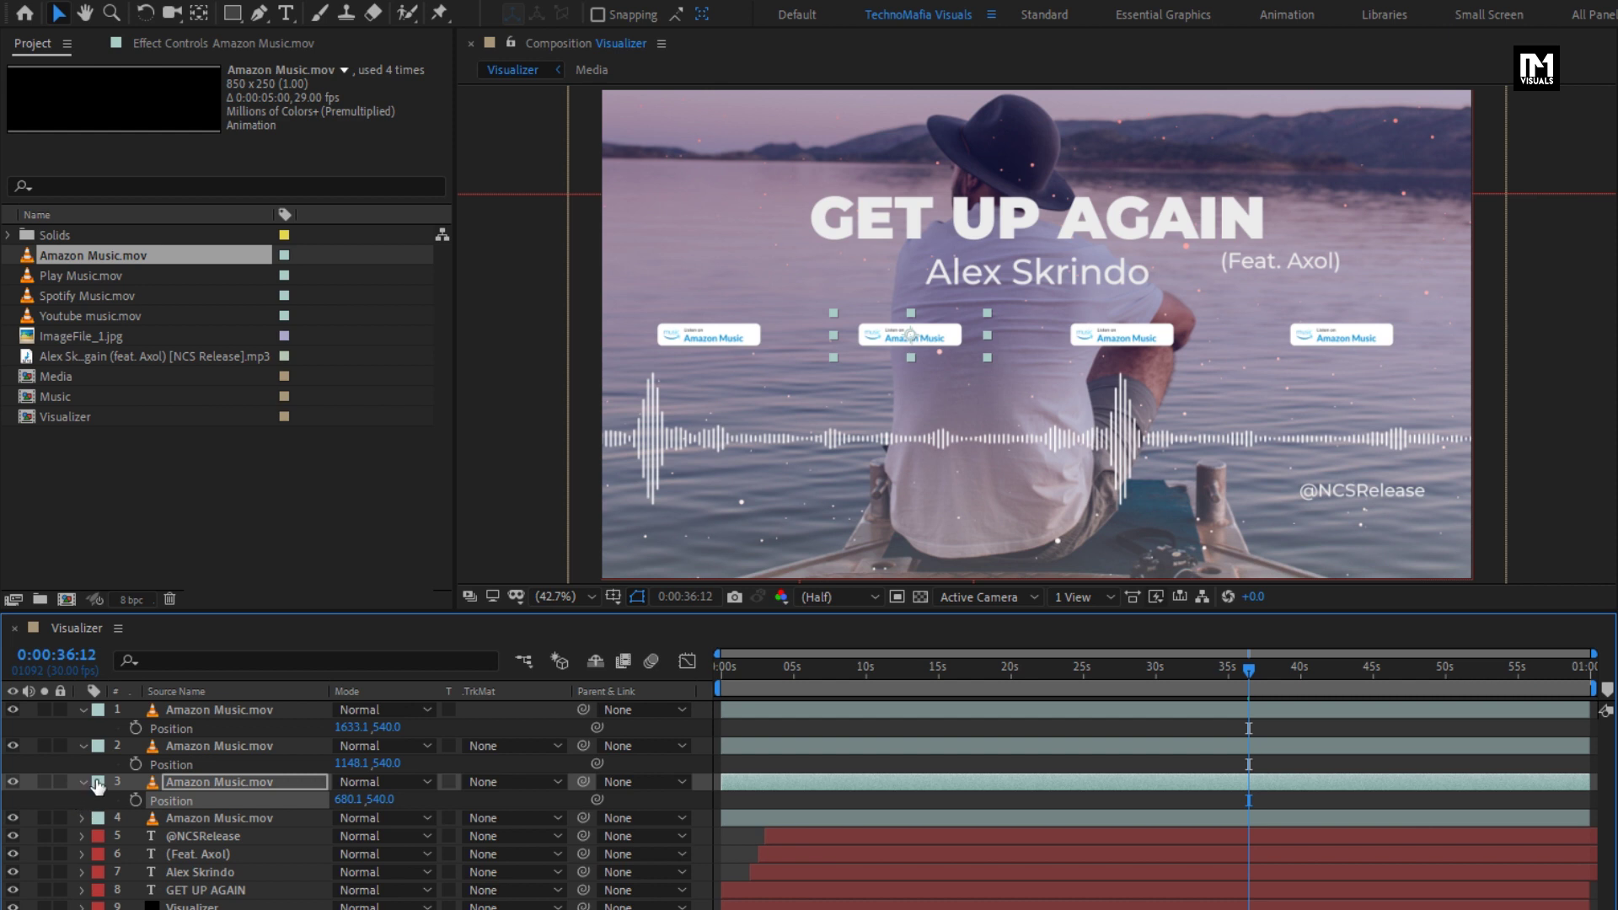
# Replace the source of the third Amazon Music.mov layer with Play Music.mov, keeping its position and timing.
pyautogui.click(201, 781)
pyautogui.press('alt')
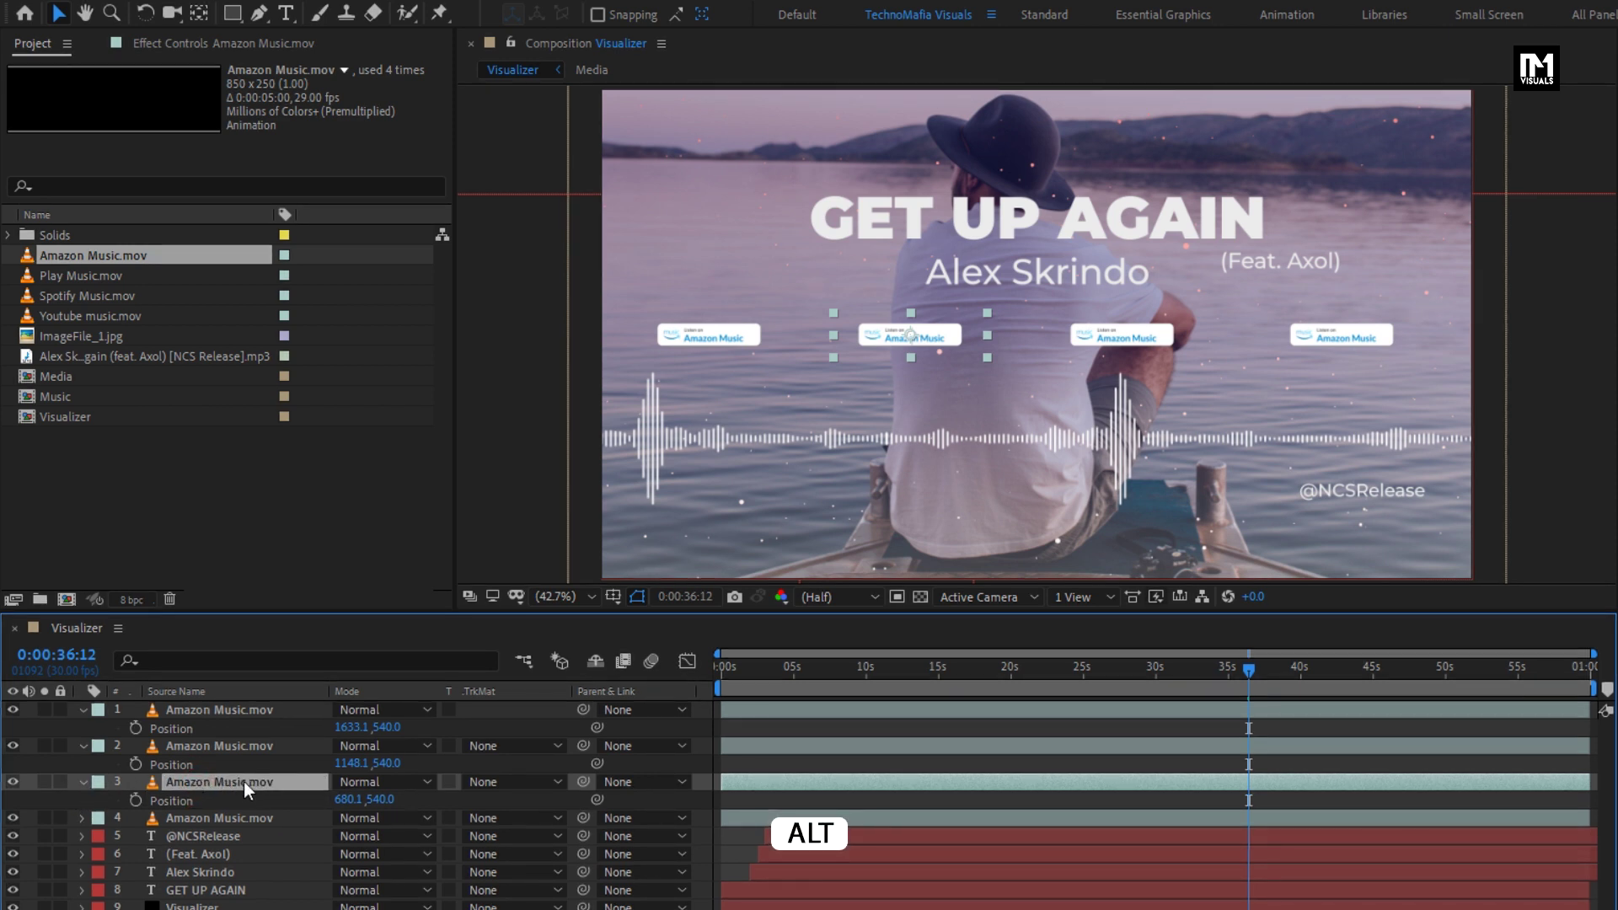
pyautogui.keyDown('alt'); pyautogui.click(63, 276); pyautogui.keyUp('alt')
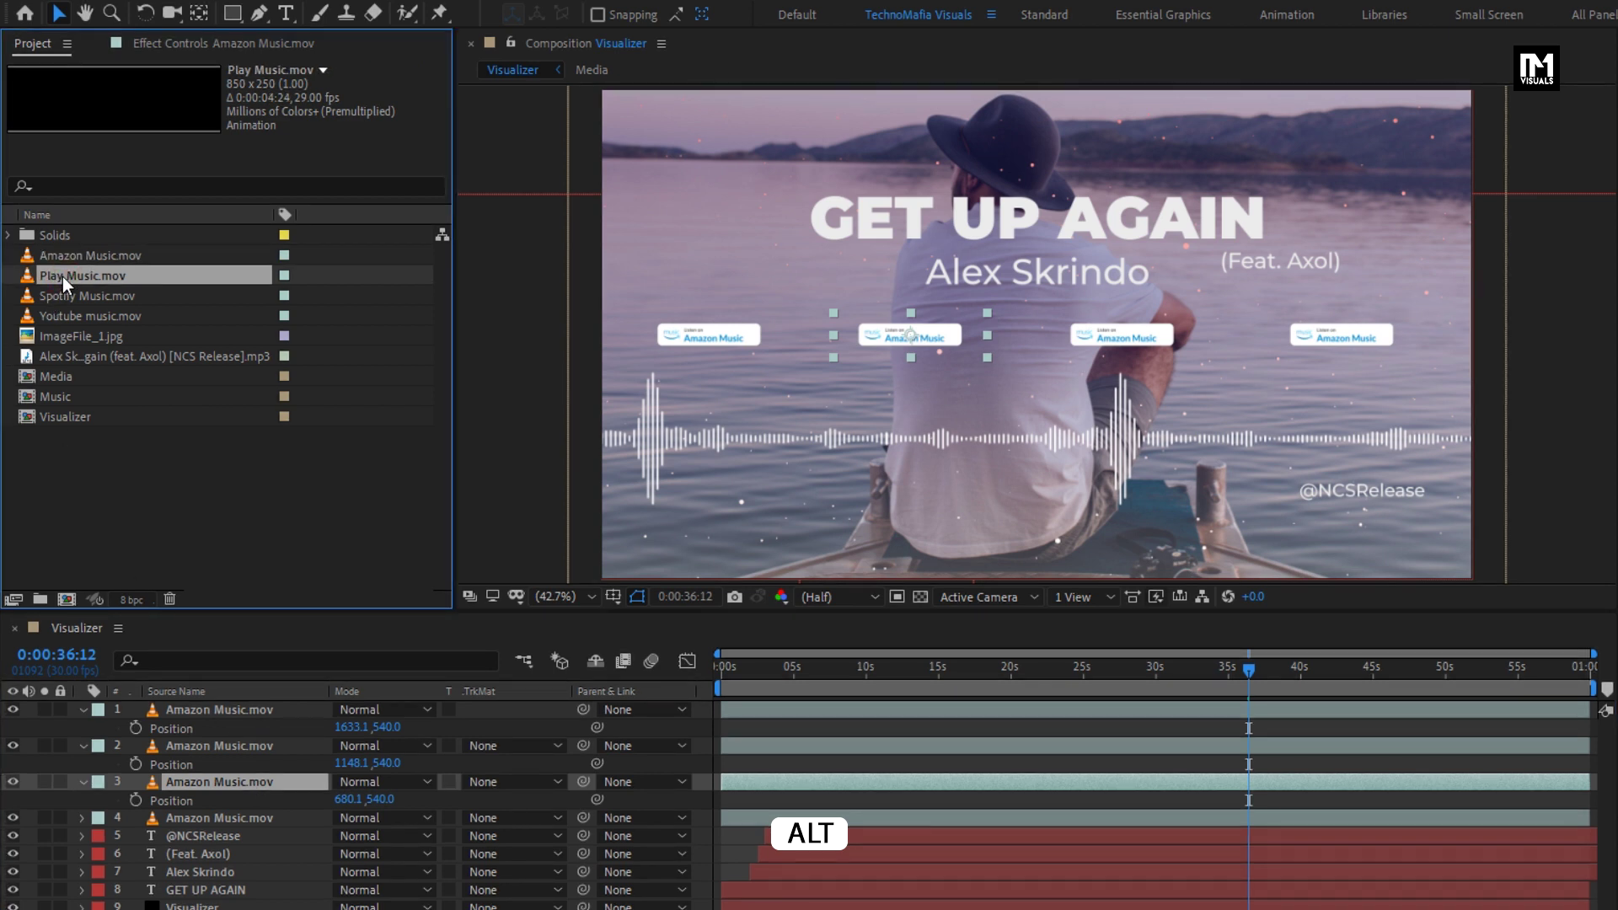
pyautogui.moveTo(62, 277); pyautogui.dragTo(215, 777)
# Replace the second layer's source with Spotify Music.mov and the first layer's source with Youtube music.mov.
pyautogui.click(206, 746)
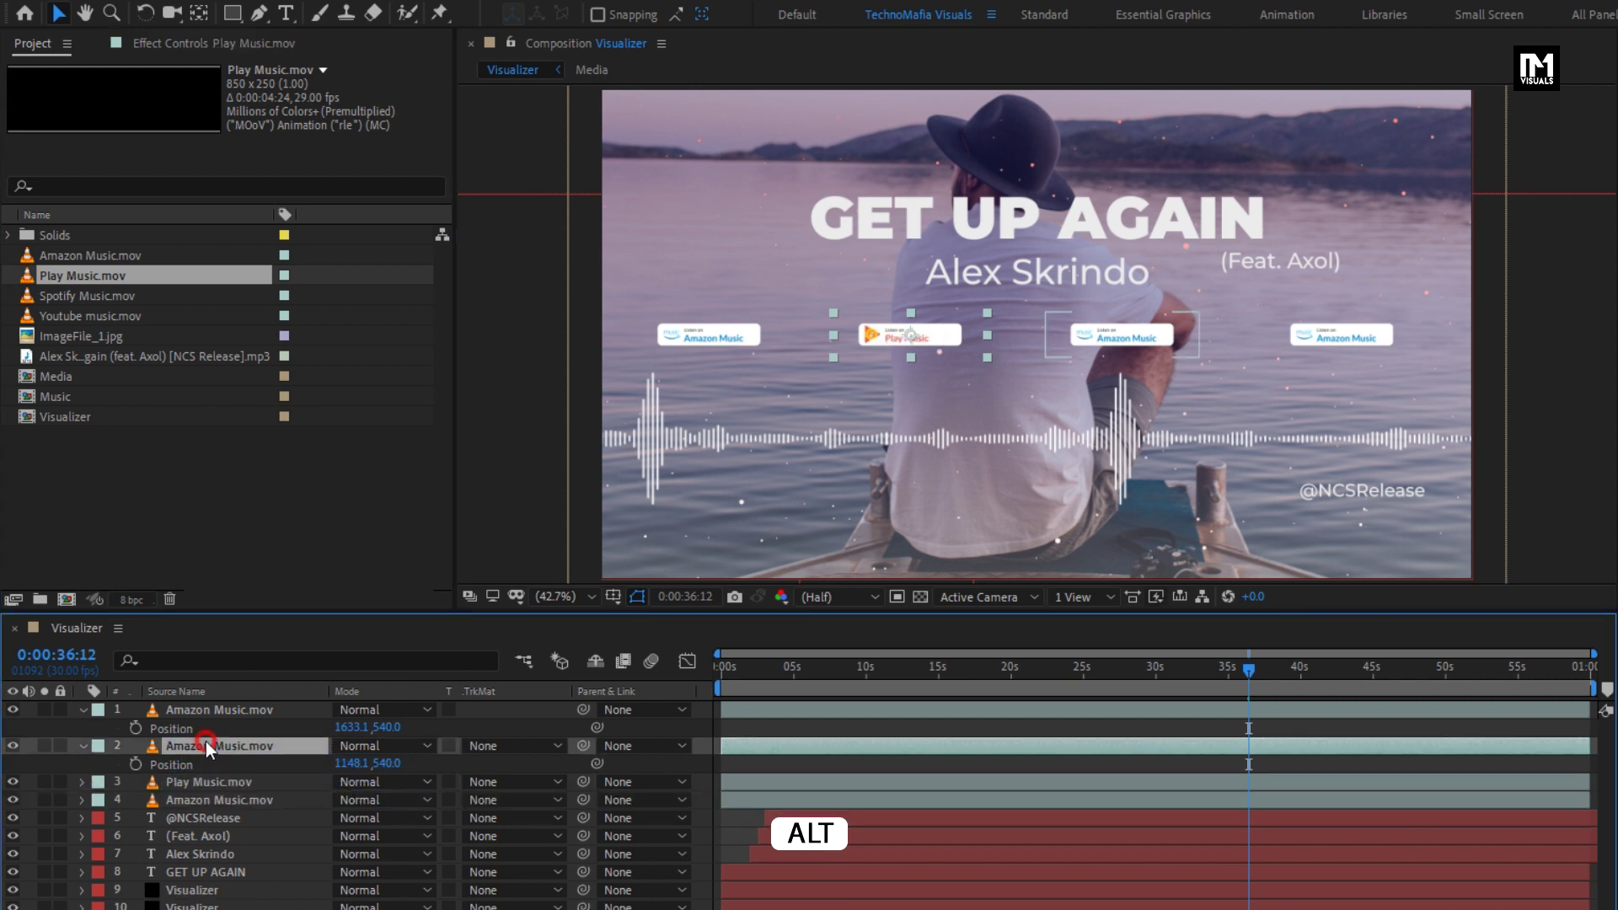
pyautogui.click(88, 293)
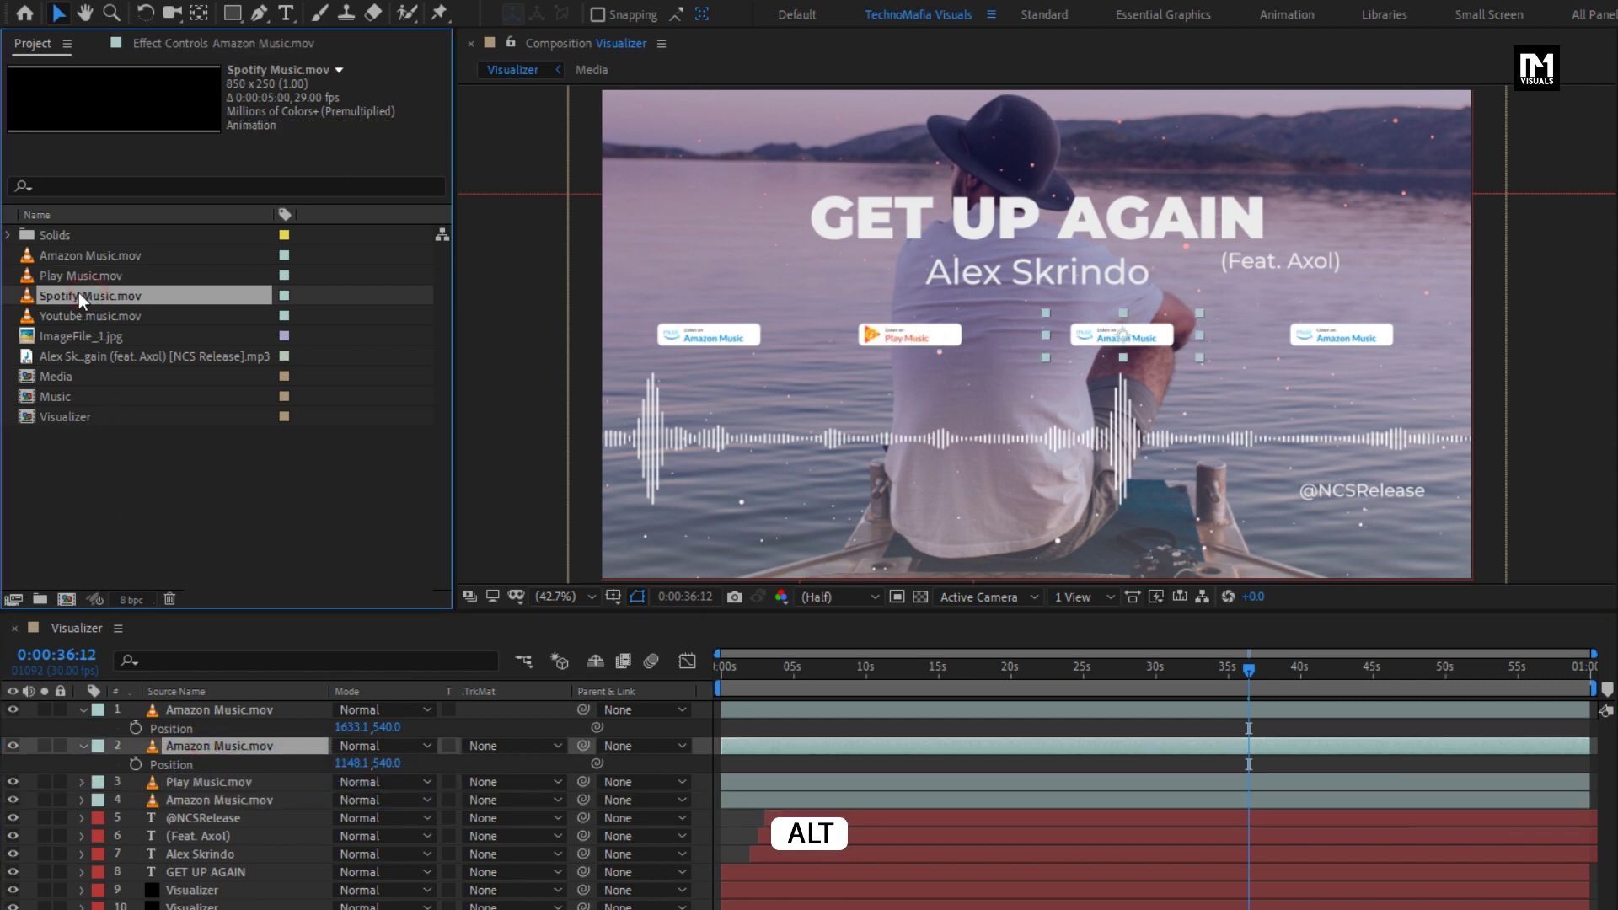
pyautogui.moveTo(78, 292); pyautogui.dragTo(250, 747)
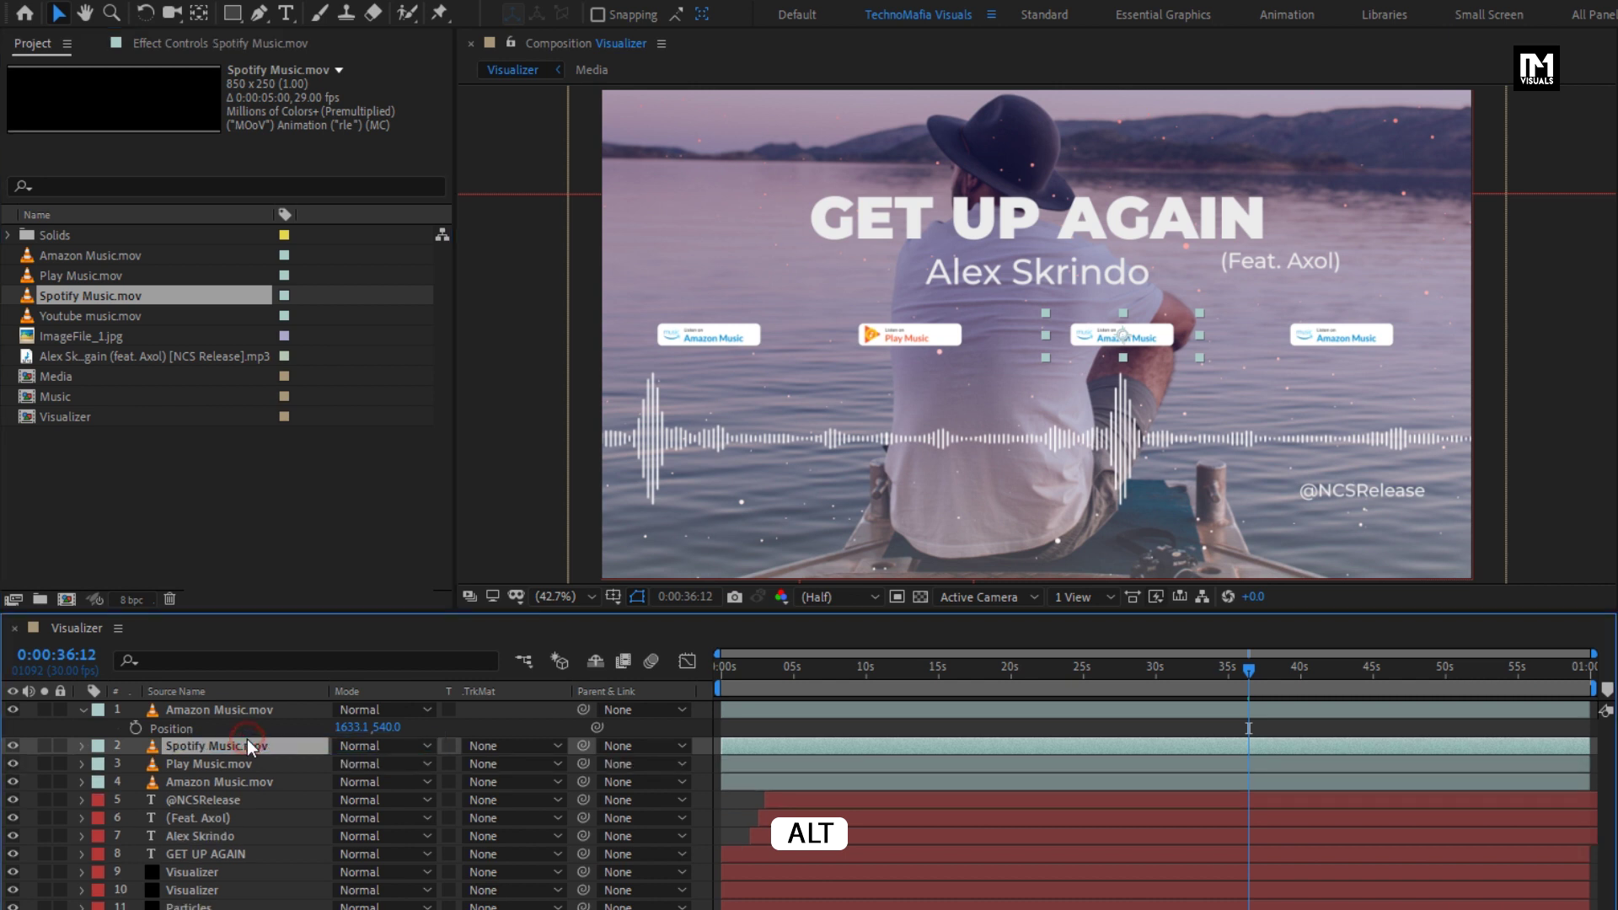
pyautogui.click(226, 713)
pyautogui.click(89, 318)
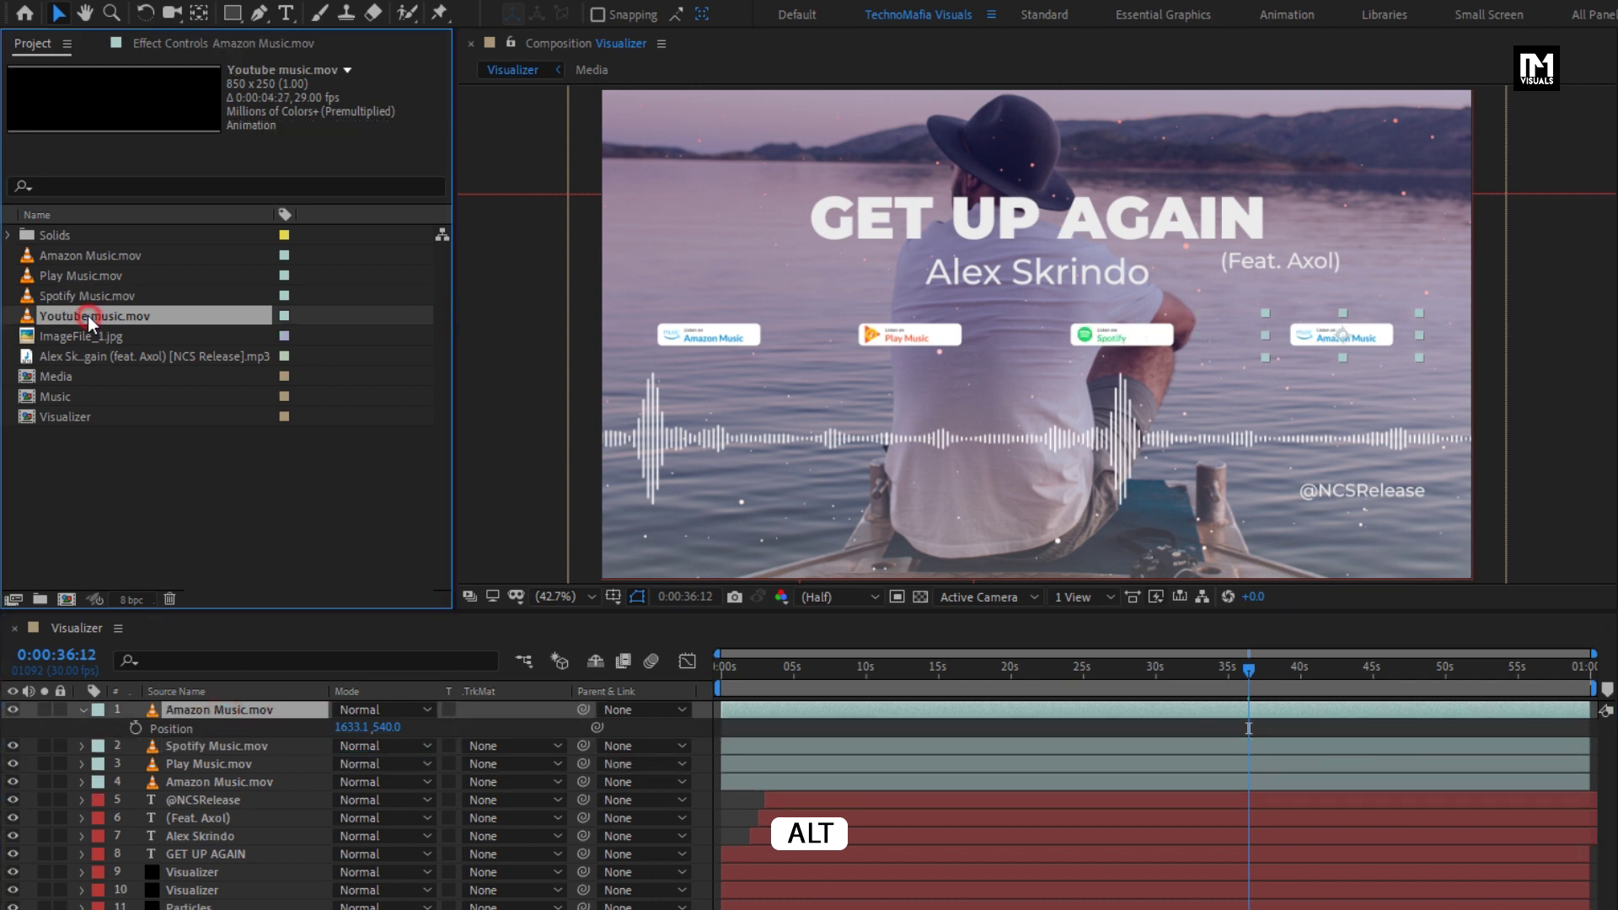
pyautogui.moveTo(84, 319); pyautogui.dragTo(234, 710)
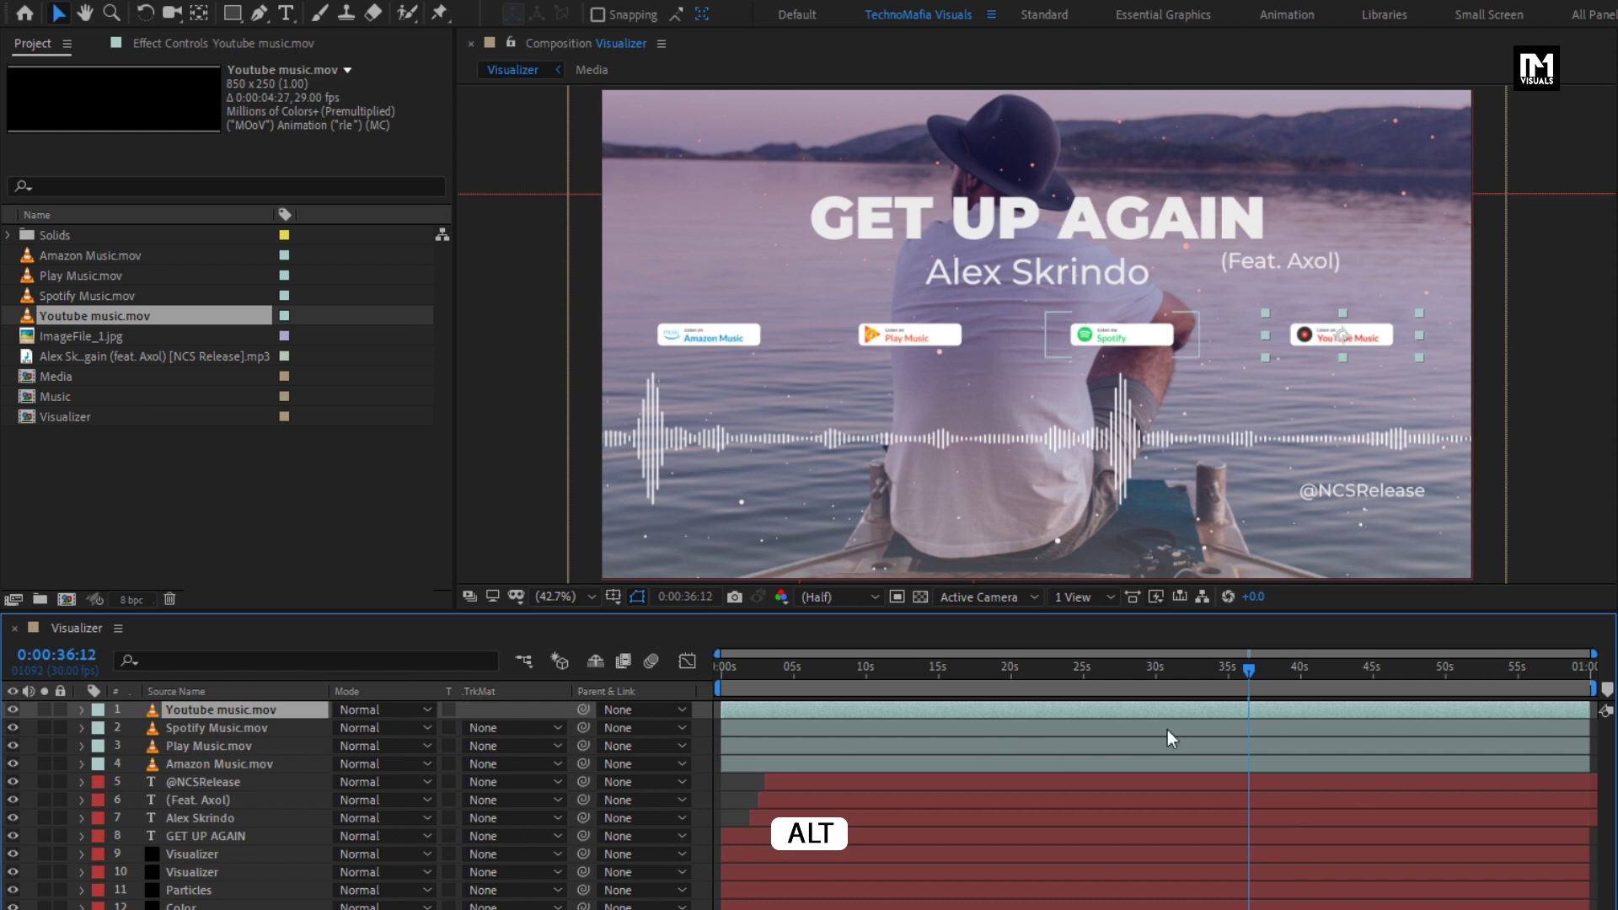
# Shift all four badge layers to start at about 0:00:04:27 and play the composition from the beginning.
pyautogui.moveTo(1286, 671); pyautogui.dragTo(1049, 679)
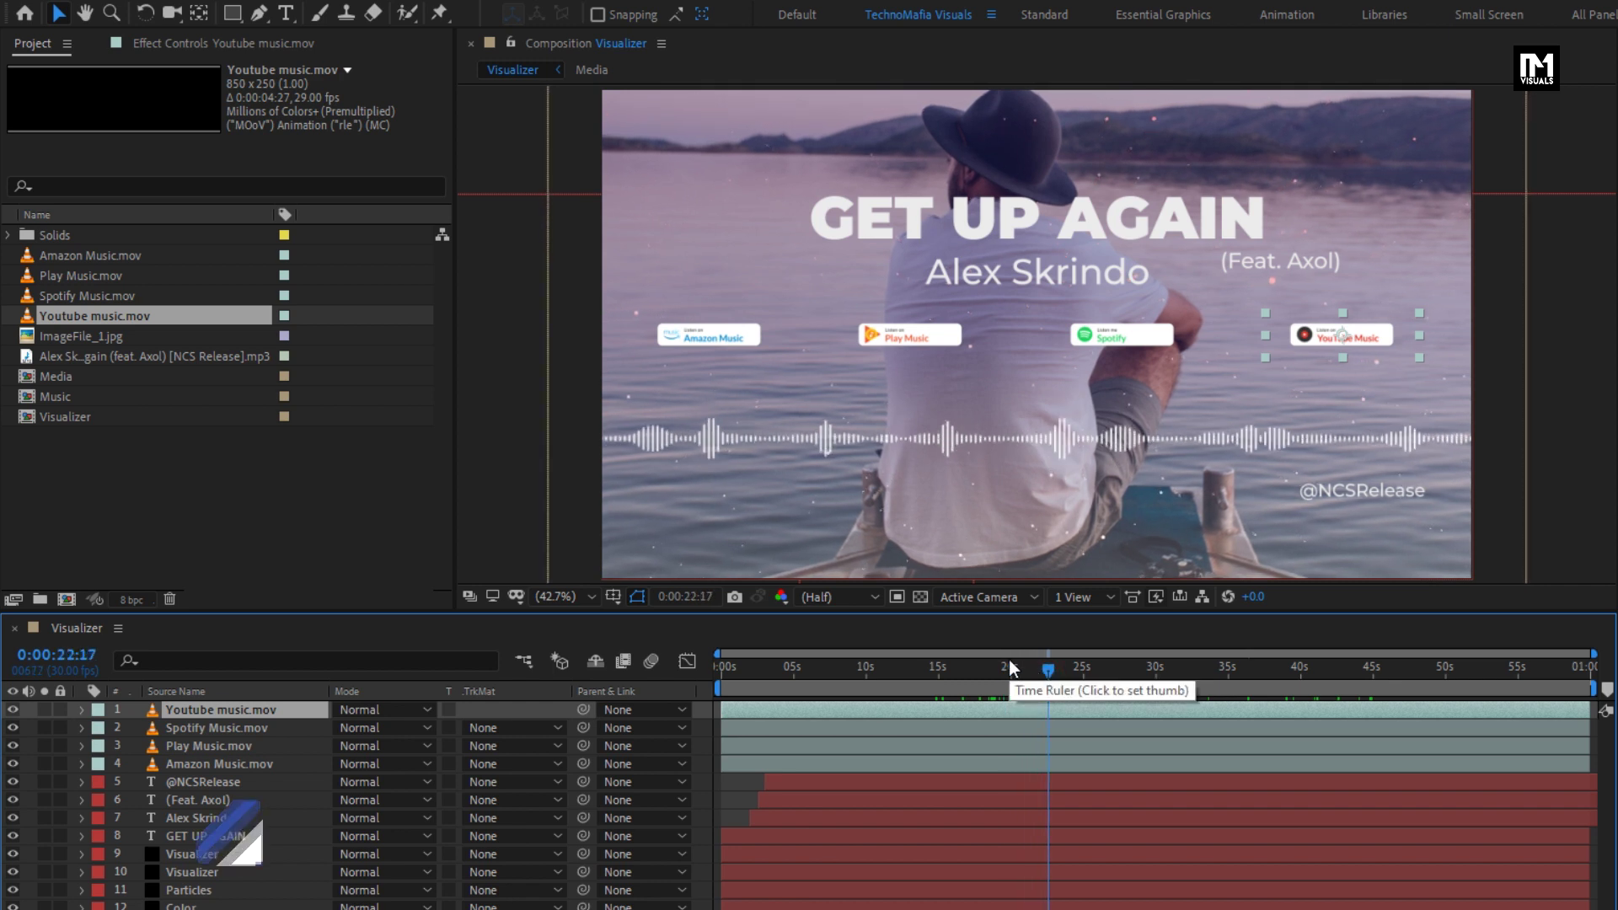
pyautogui.click(721, 672)
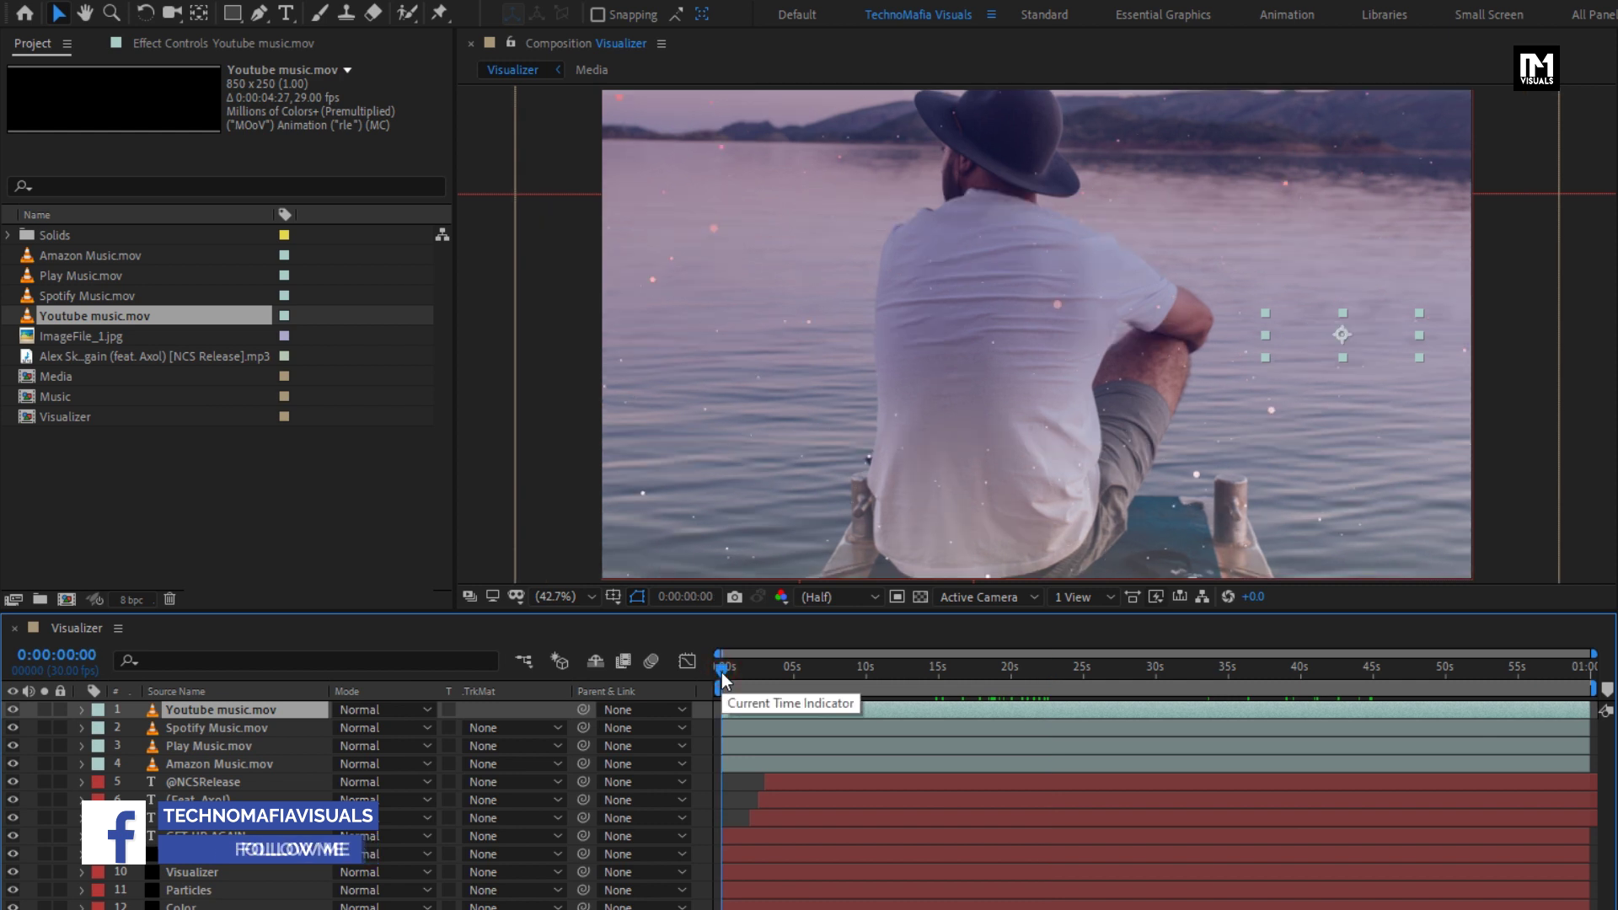
pyautogui.click(738, 765)
pyautogui.moveTo(739, 765); pyautogui.dragTo(801, 708)
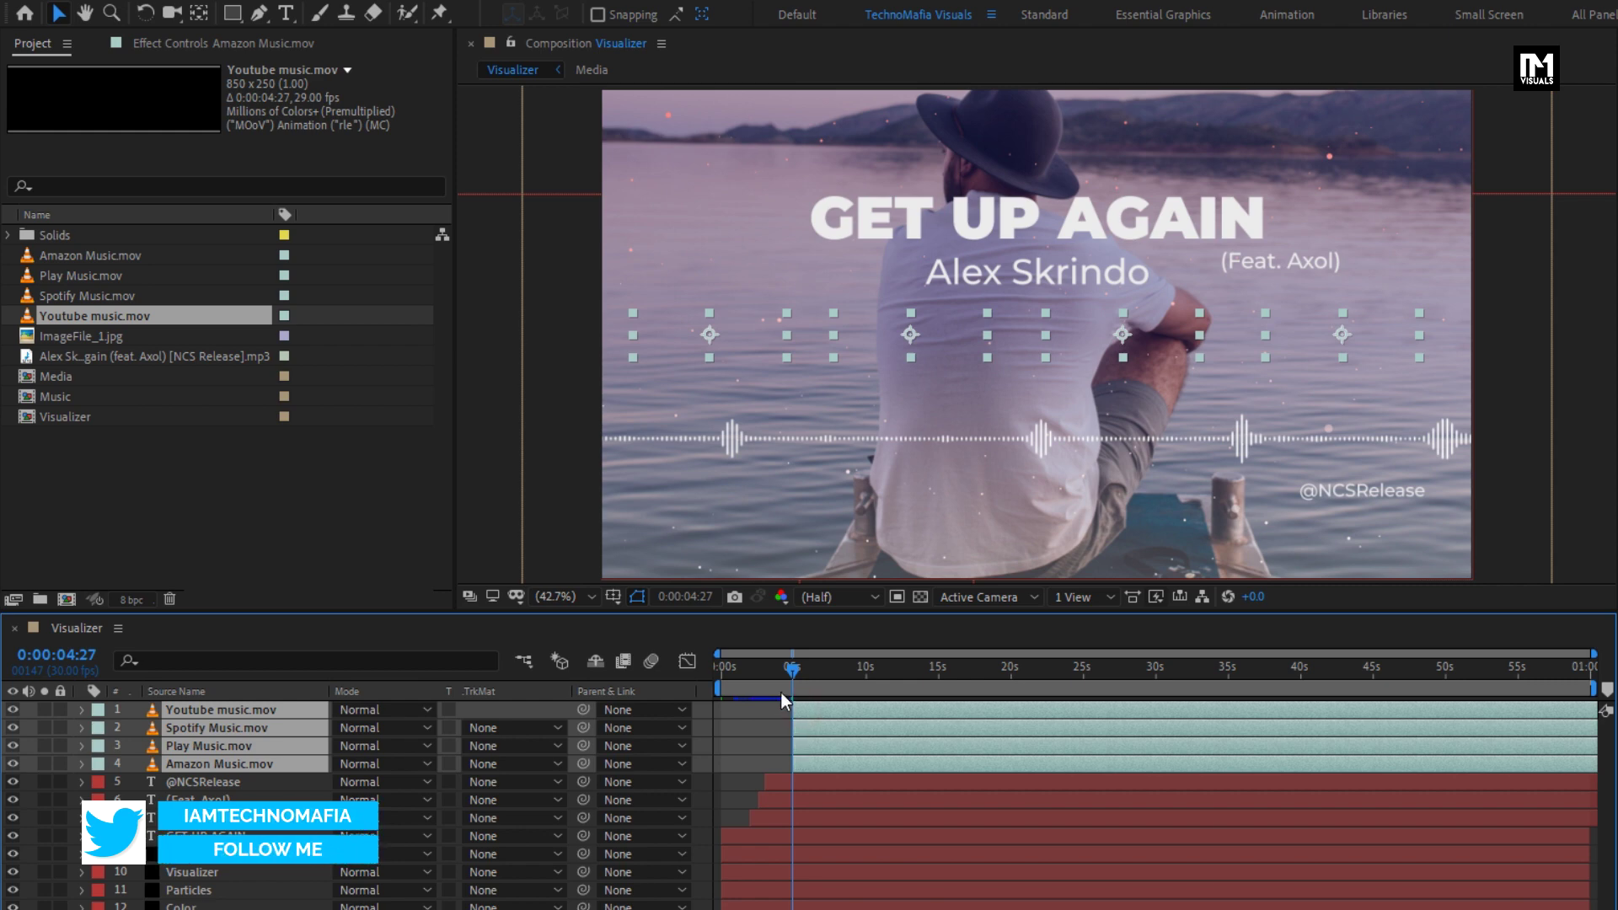
pyautogui.click(718, 669)
pyautogui.press('space')
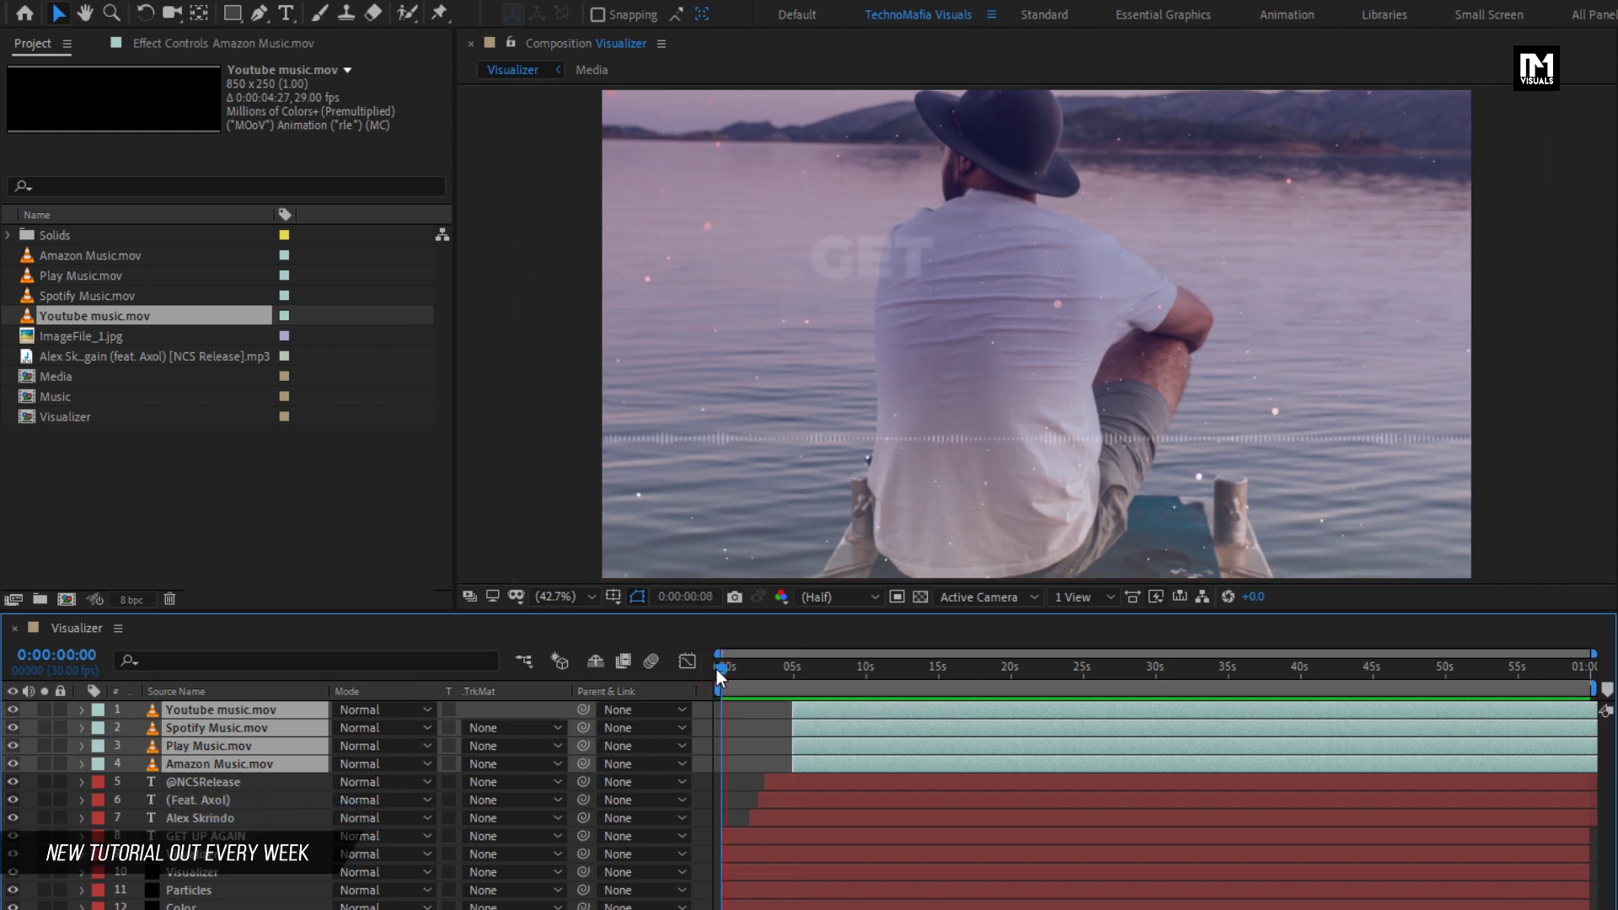